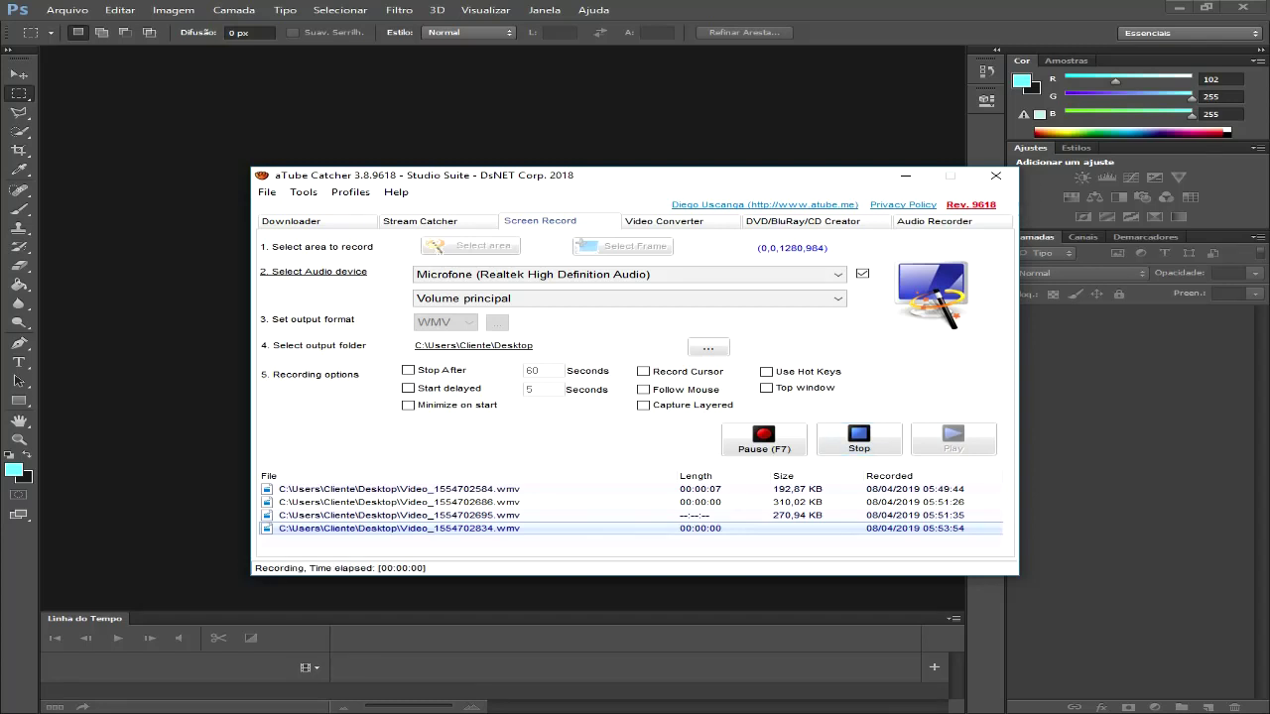
Step: Minimize the aTube Catcher recorder window to reveal the empty Photoshop workspace
click(904, 175)
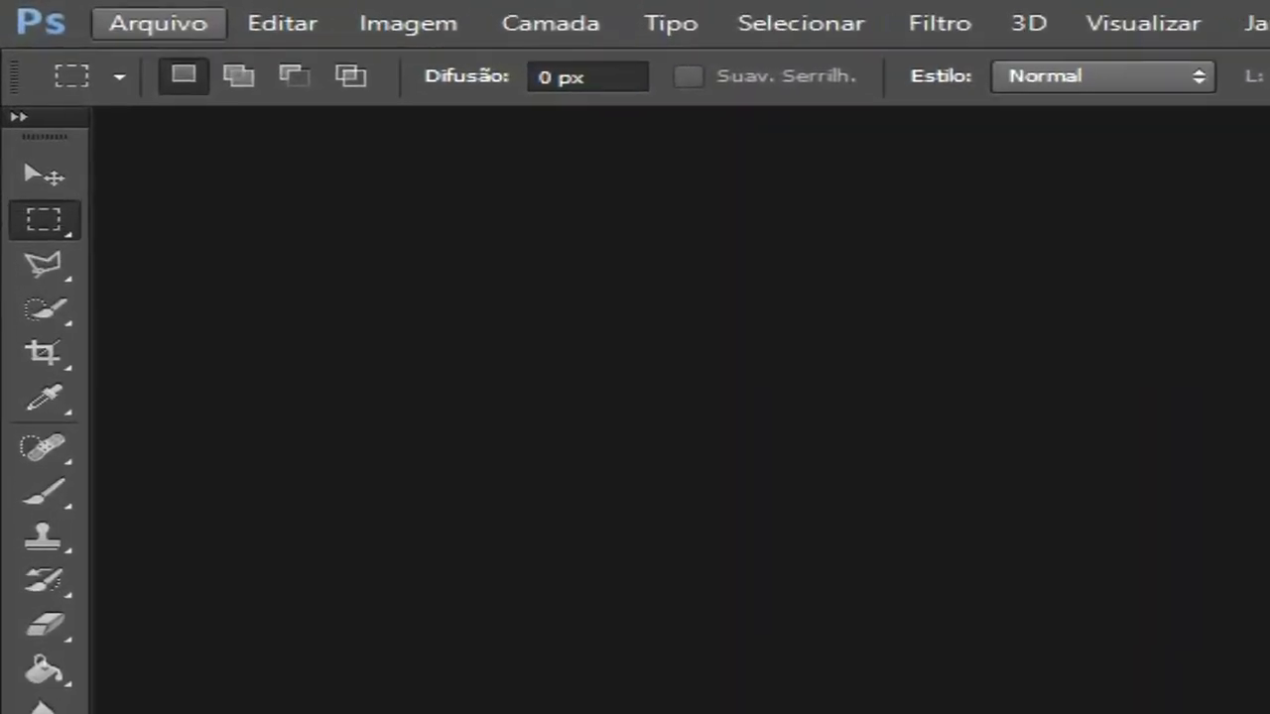
Step: Create a new 800 × 800 pixel transparent document, Sem Título-1
key(alt+a)
key(Down)
key(Return)
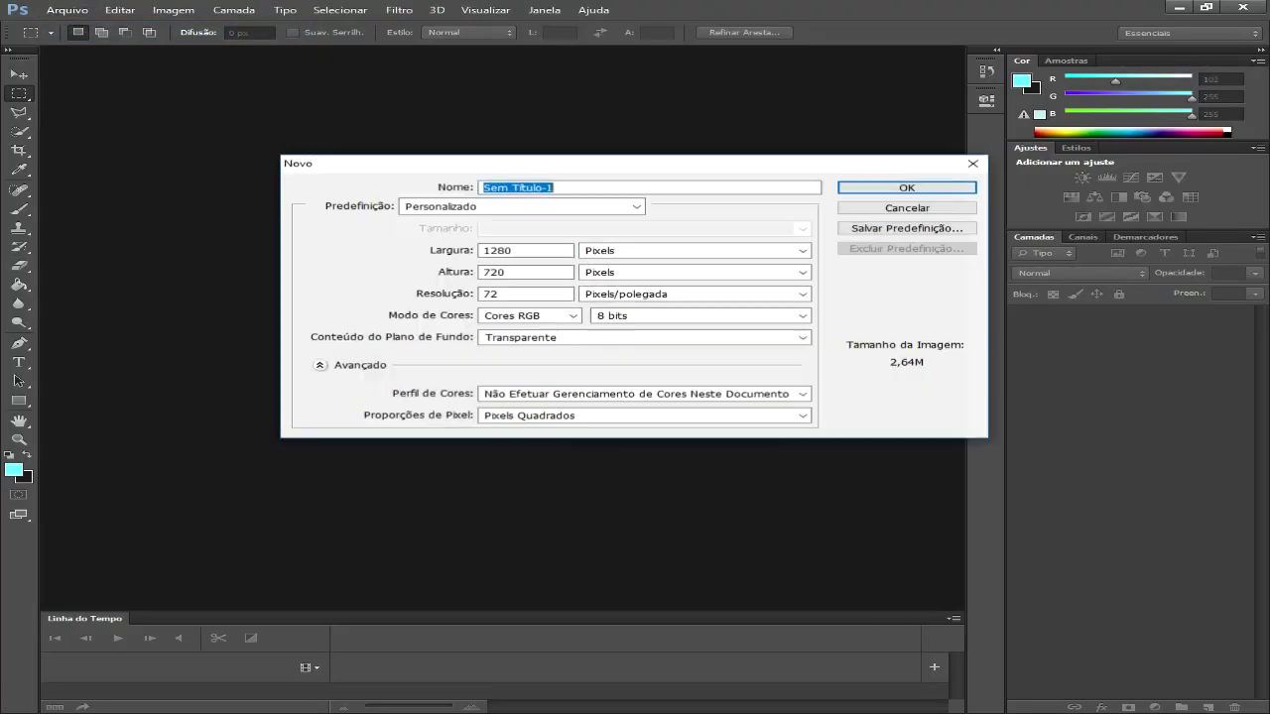
key(Tab)
key(Tab)
key(BackSpace)
text(800)
key(Tab)
key(BackSpace)
key(BackSpace)
key(BackSpace)
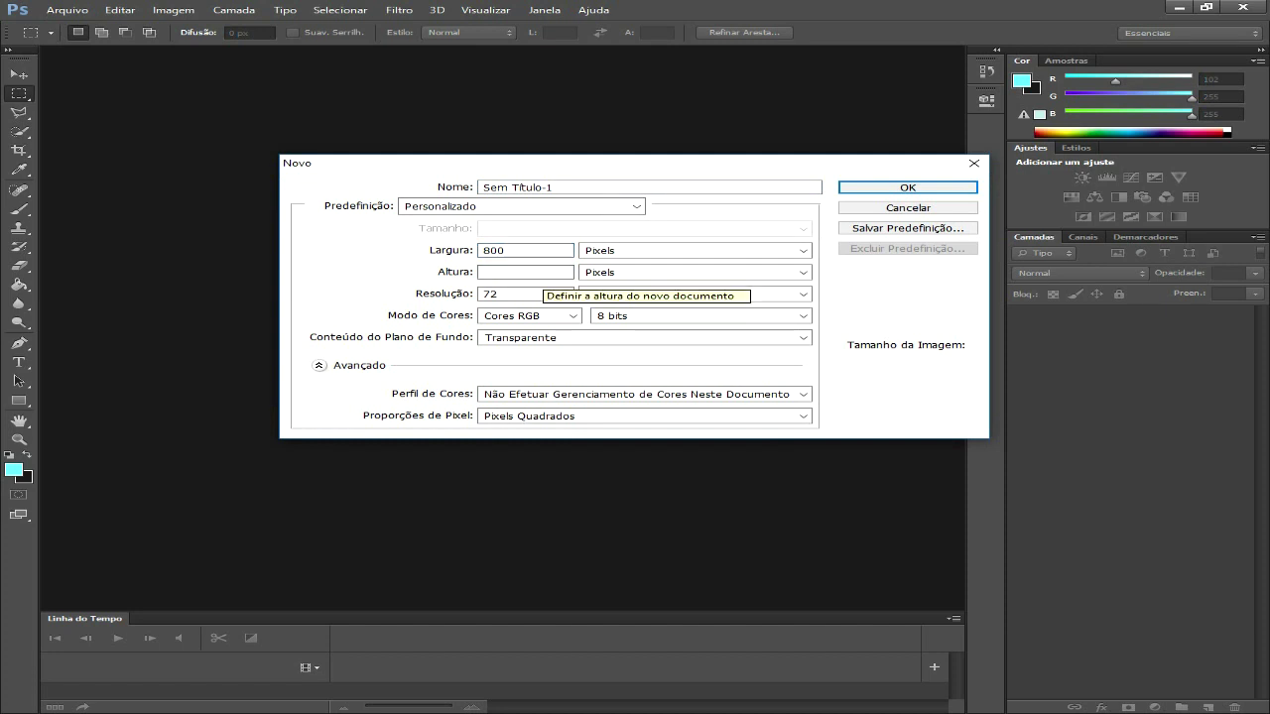
text(800)
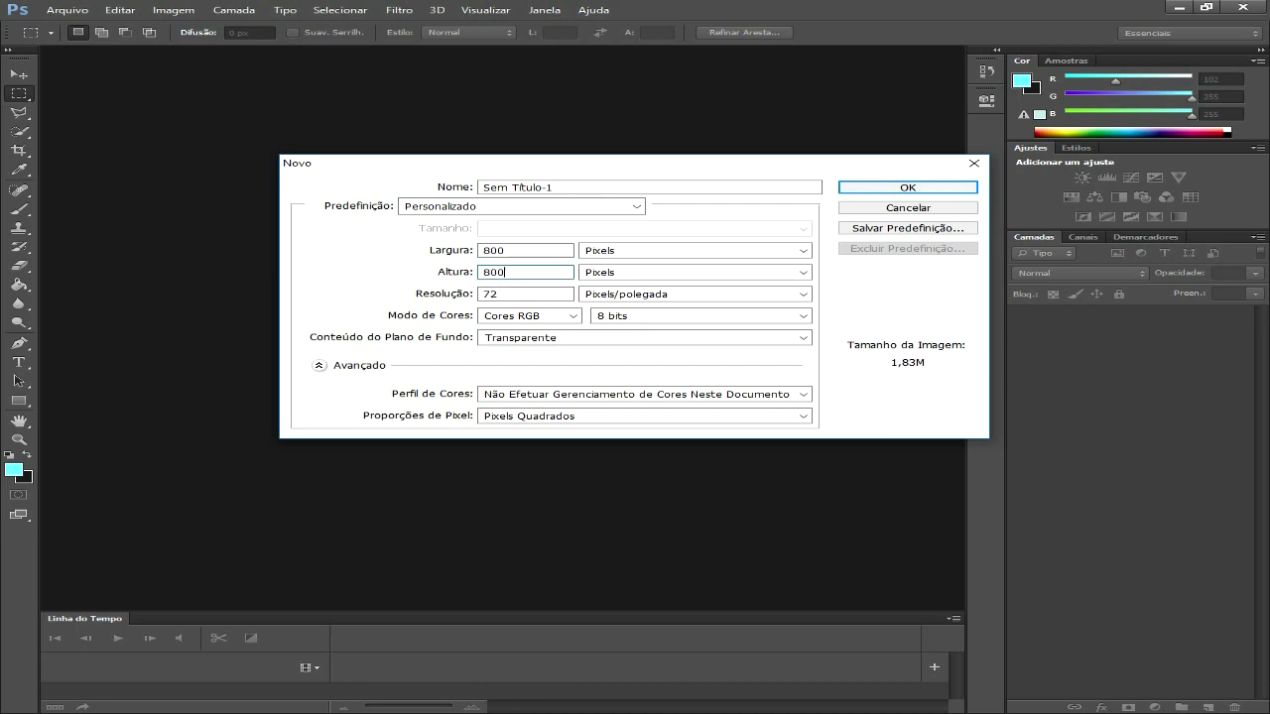
key(Return)
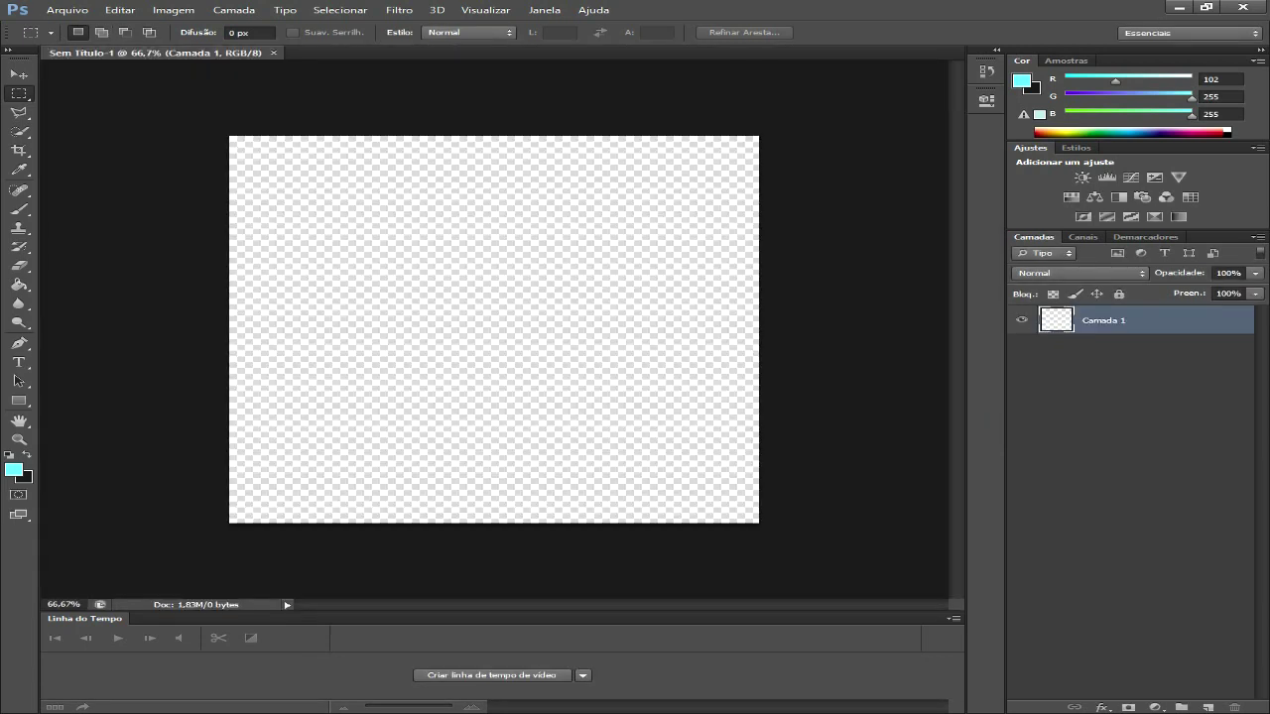
click(67, 10)
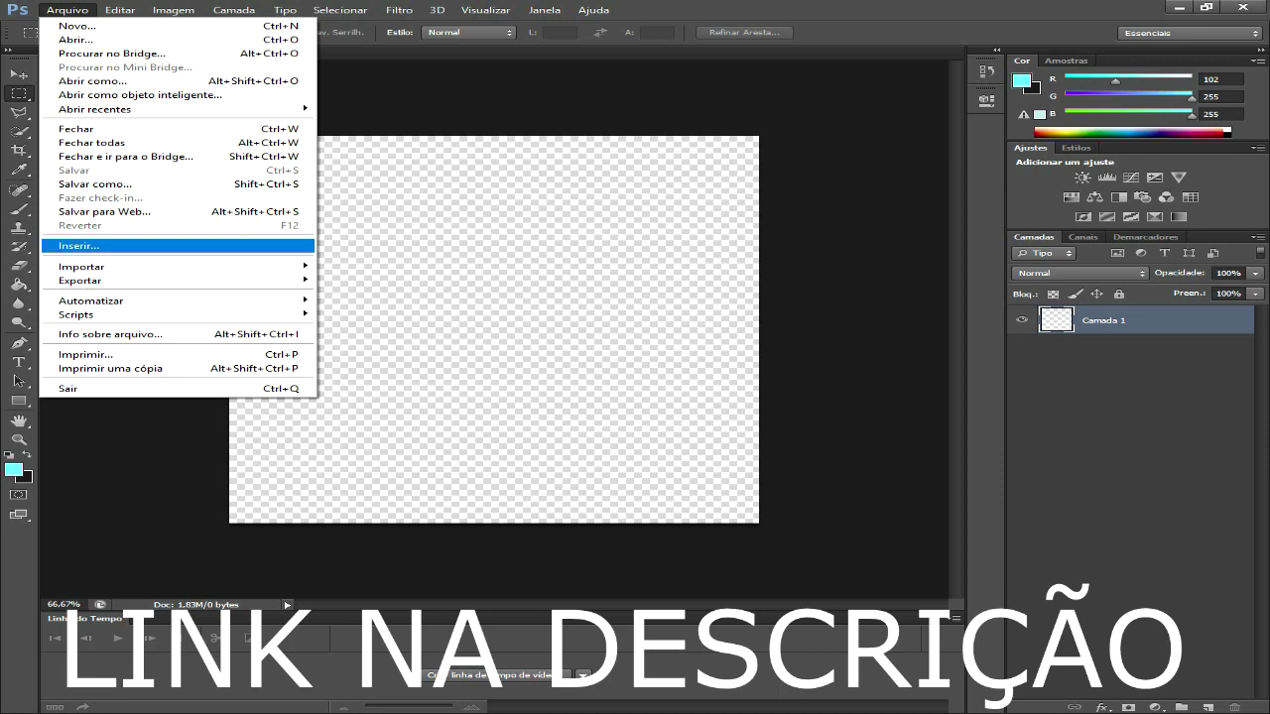
Step: In the Inserir dialog, browse to Downloads > PACK GFX BY WEDE GAMEPLAY > Fundo de thumbnail
click(80, 245)
click(354, 184)
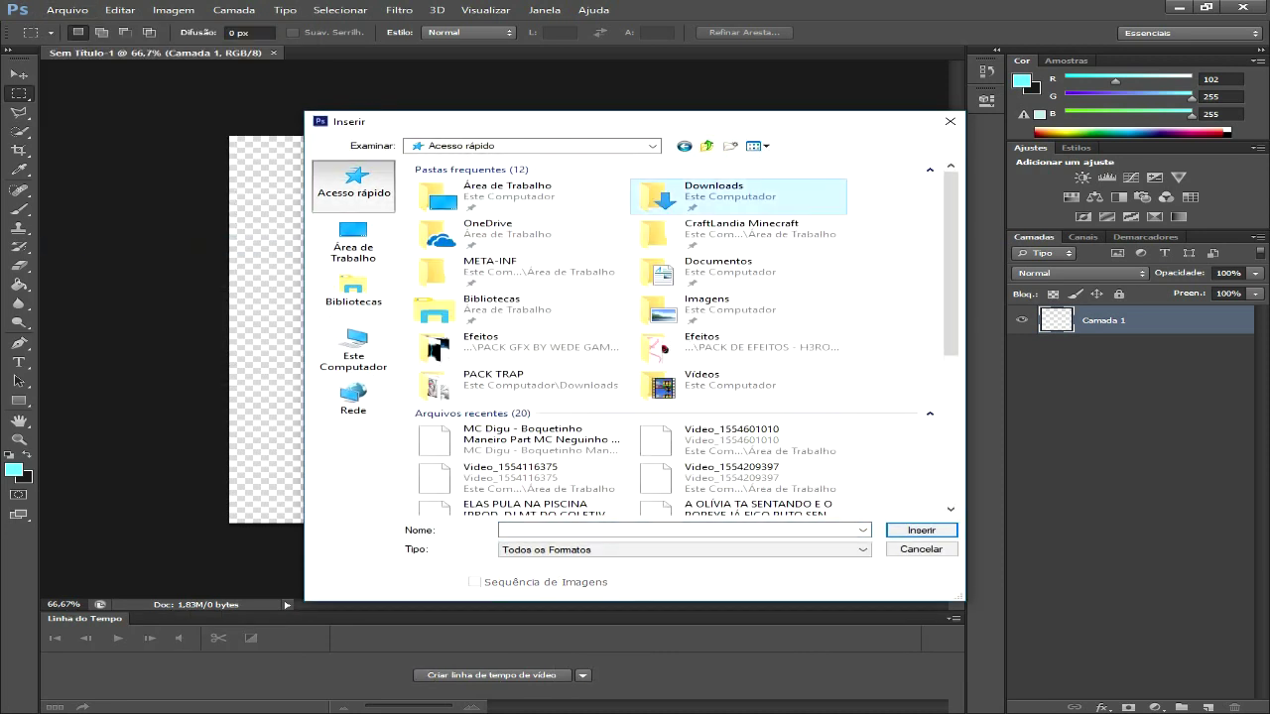
double_click(739, 197)
scroll(771, 266, down, 1)
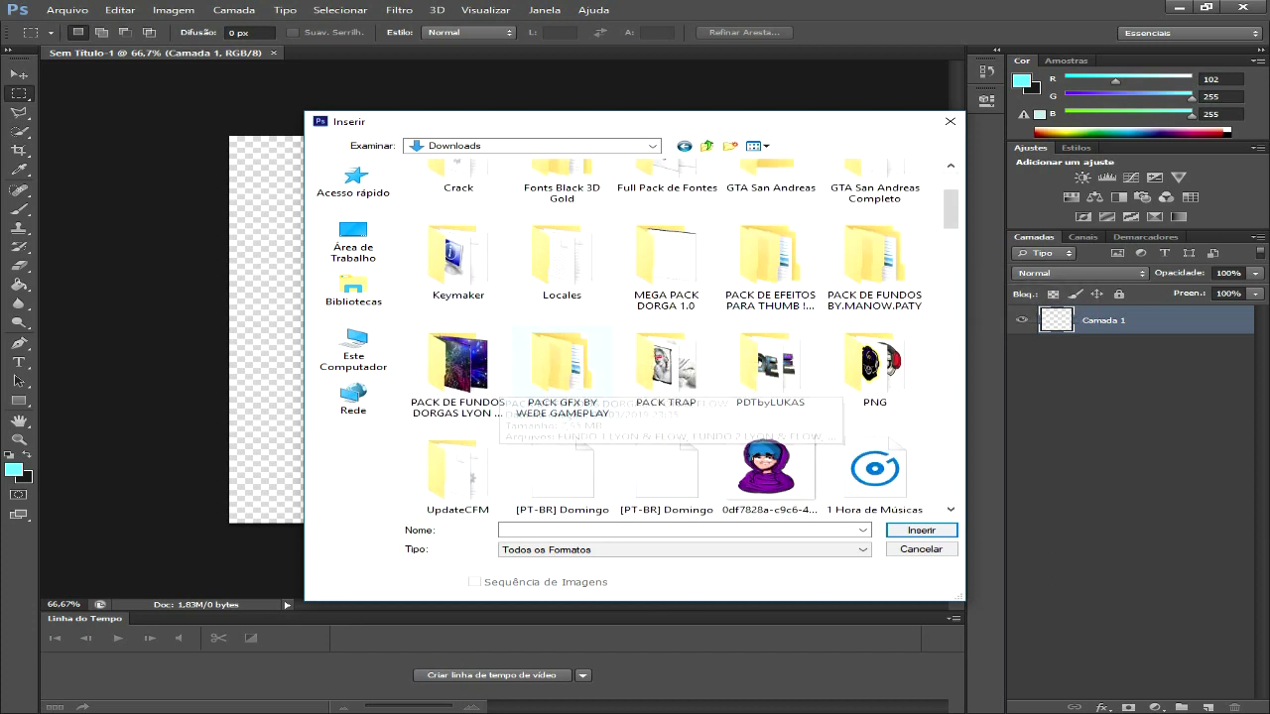
double_click(562, 367)
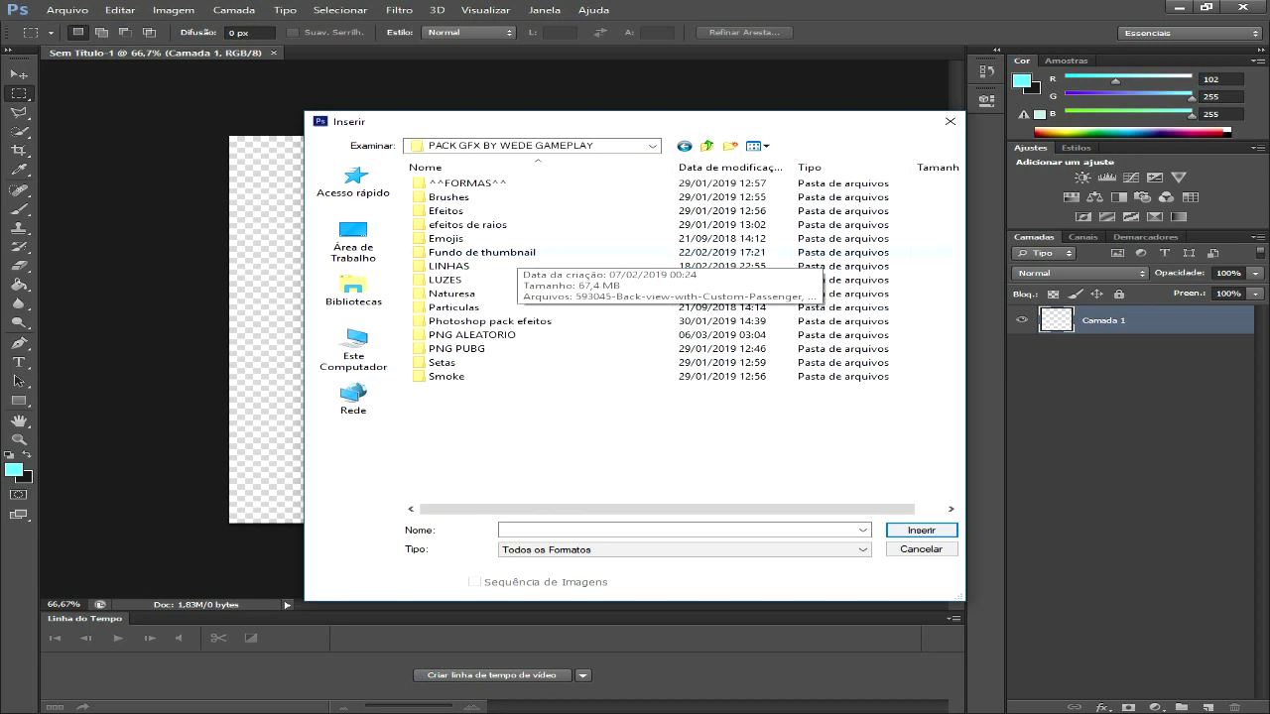
double_click(482, 252)
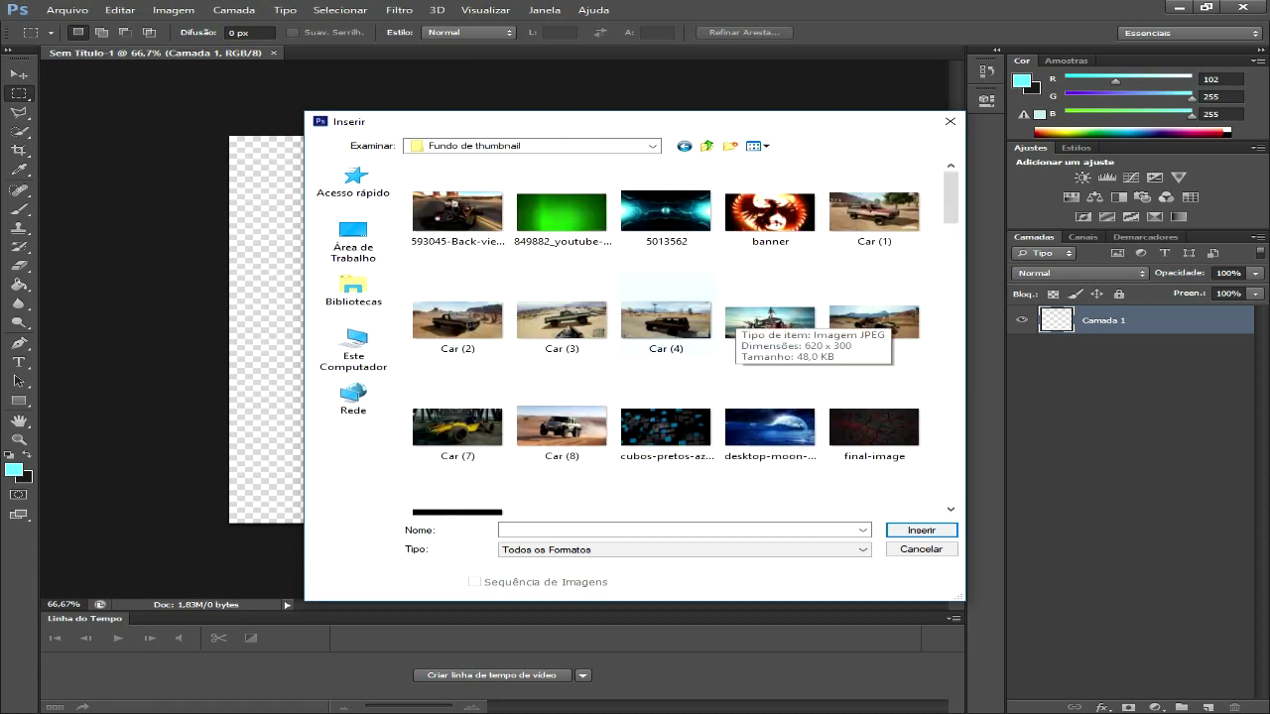
Step: Find the free-winter-wallpaper1 image in the folder and place it on the canvas
scroll(665, 337, down, 3)
scroll(562, 406, down, 3)
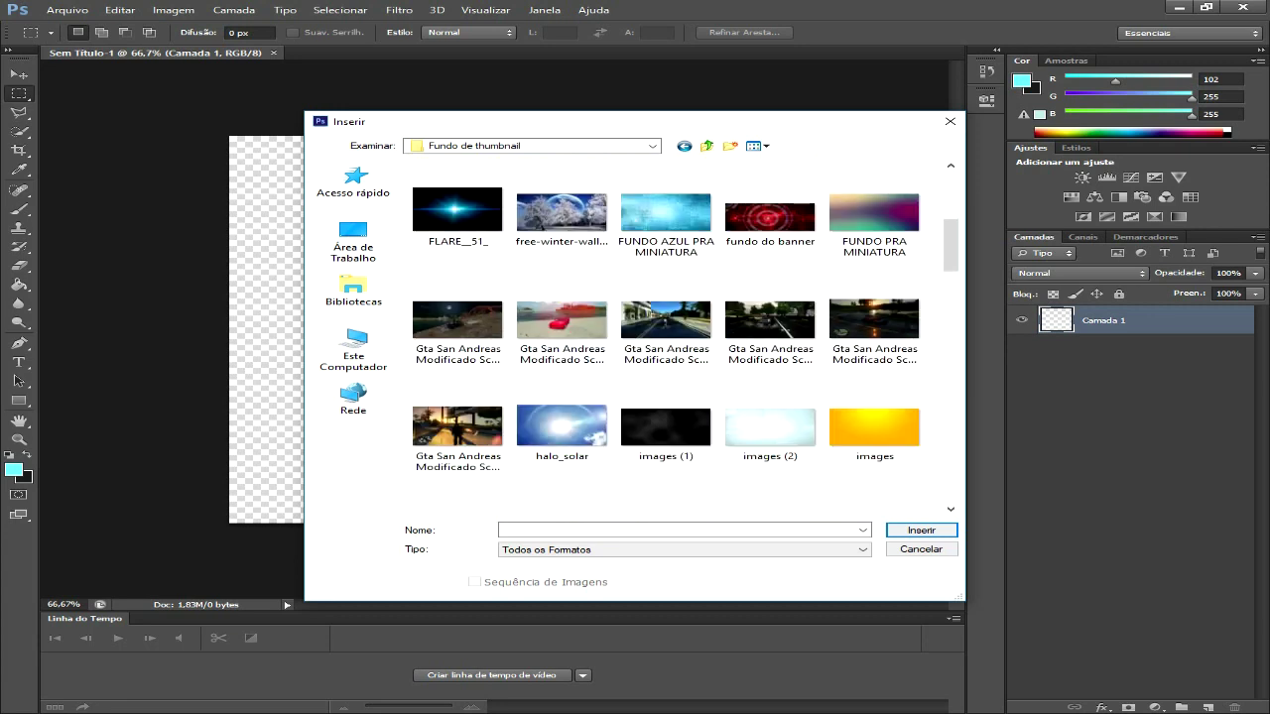
scroll(561, 407, down, 3)
scroll(561, 407, down, 3)
scroll(562, 407, down, 3)
scroll(562, 406, down, 3)
scroll(561, 406, down, 3)
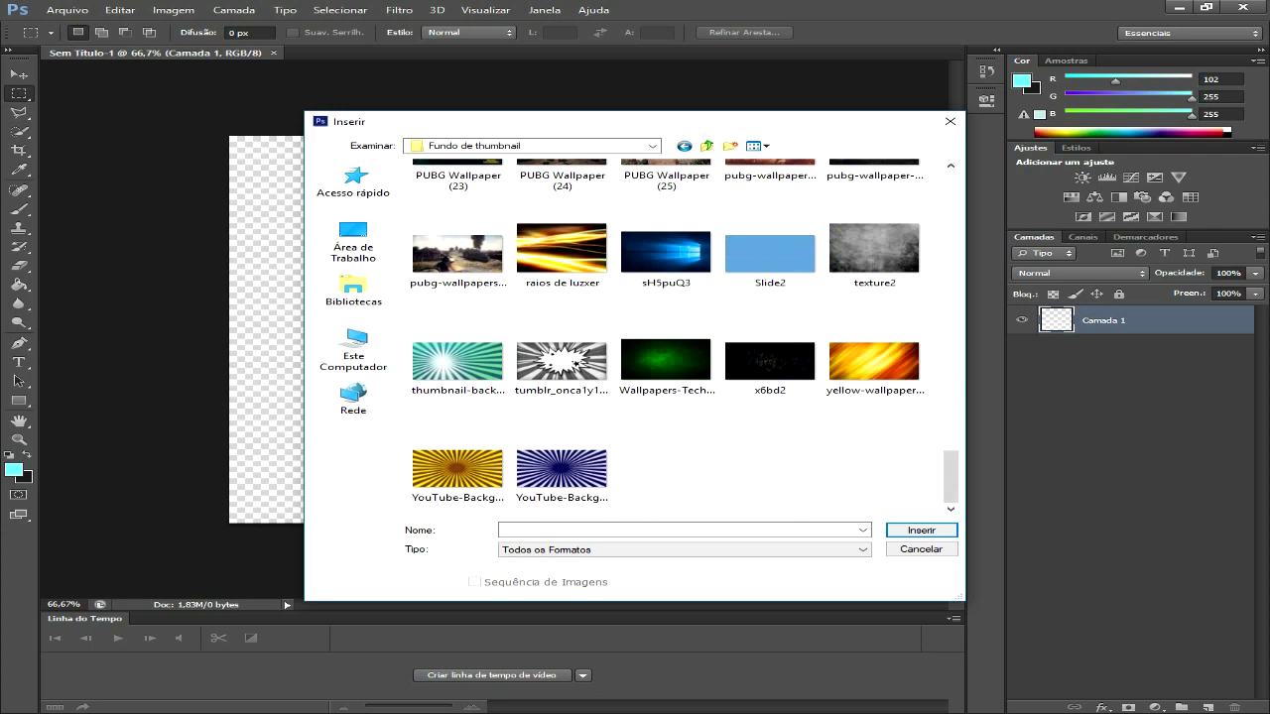
scroll(783, 449, up, 5)
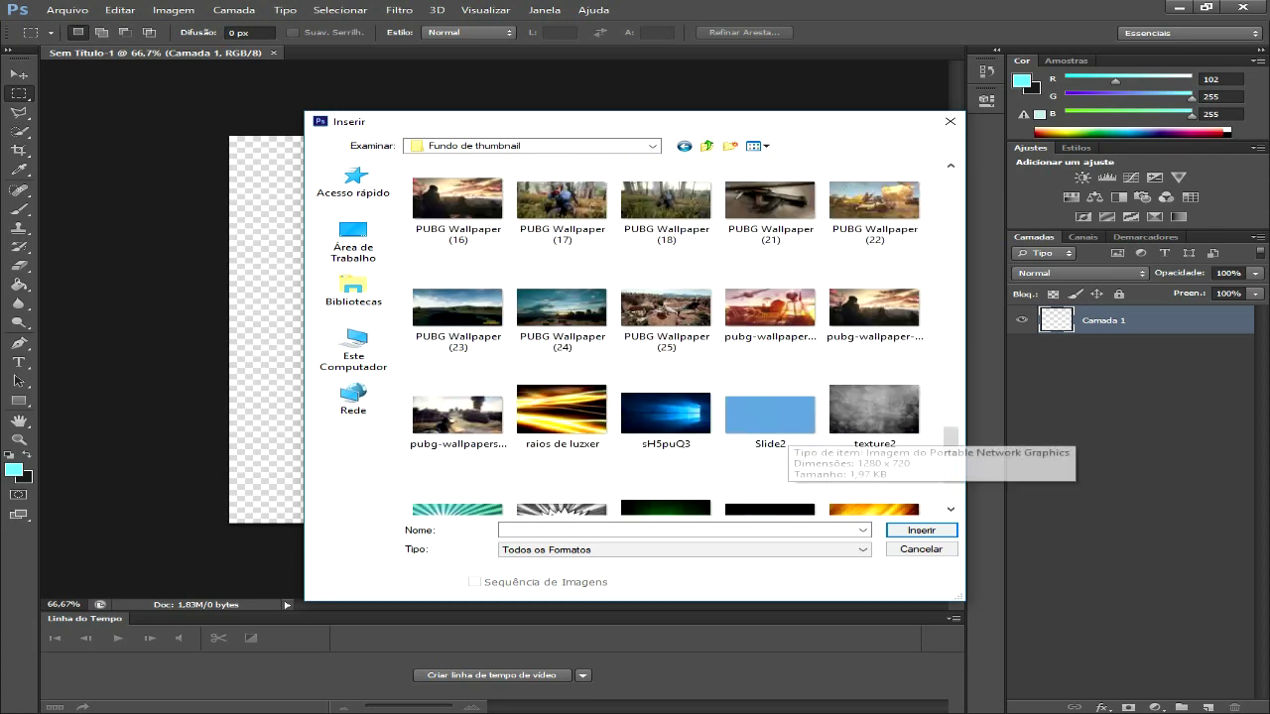
scroll(784, 449, up, 5)
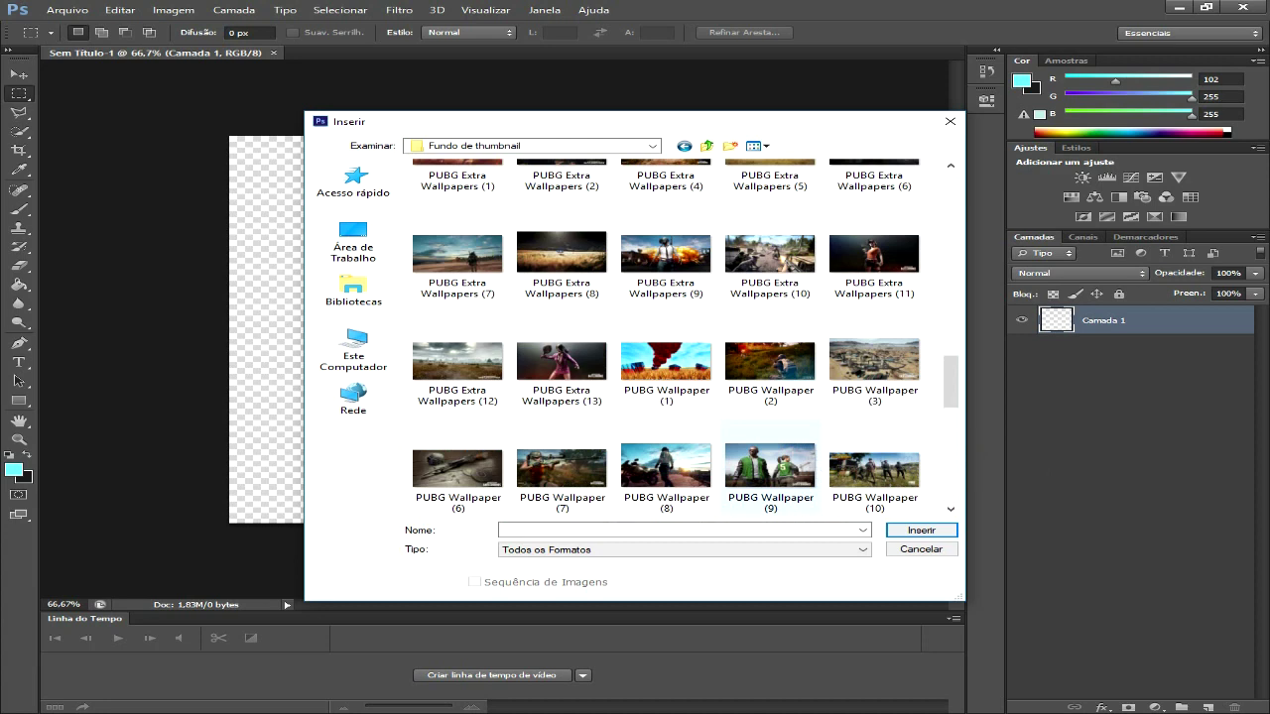
scroll(783, 449, up, 3)
scroll(561, 308, up, 2)
scroll(561, 307, up, 3)
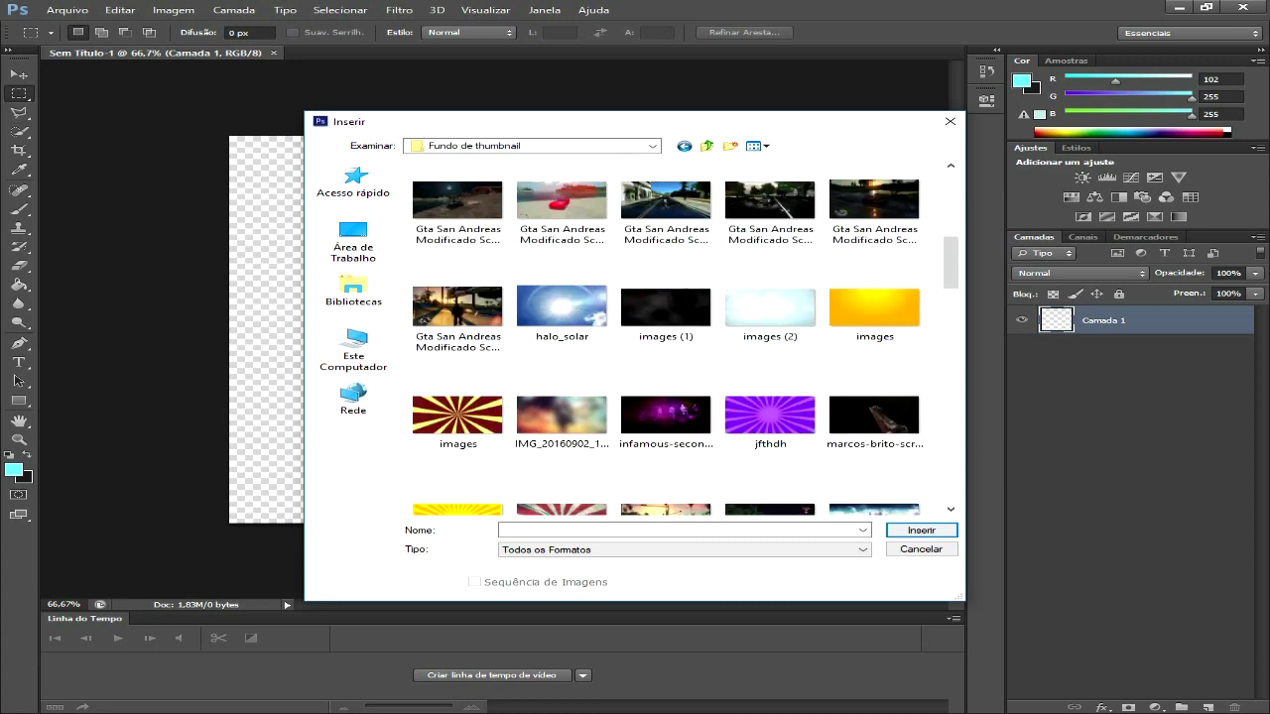
scroll(667, 208, up, 1)
scroll(666, 209, down, 1)
scroll(666, 209, down, 3)
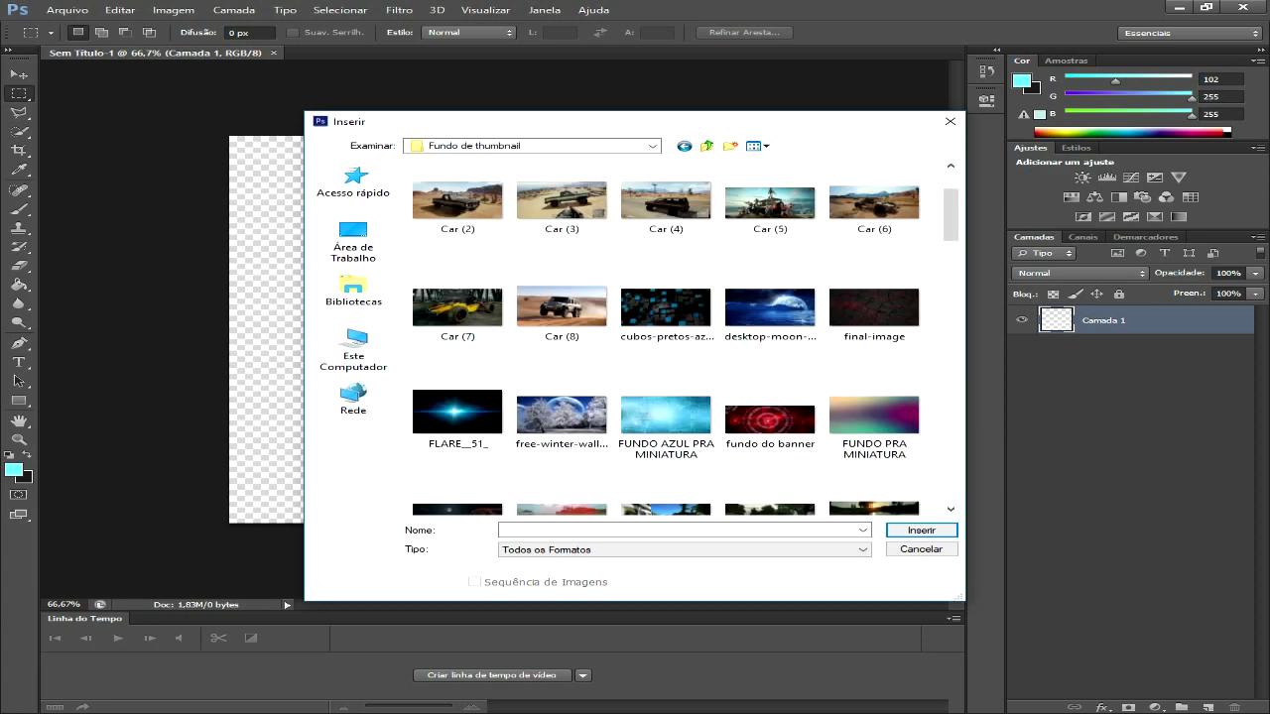
scroll(667, 208, up, 3)
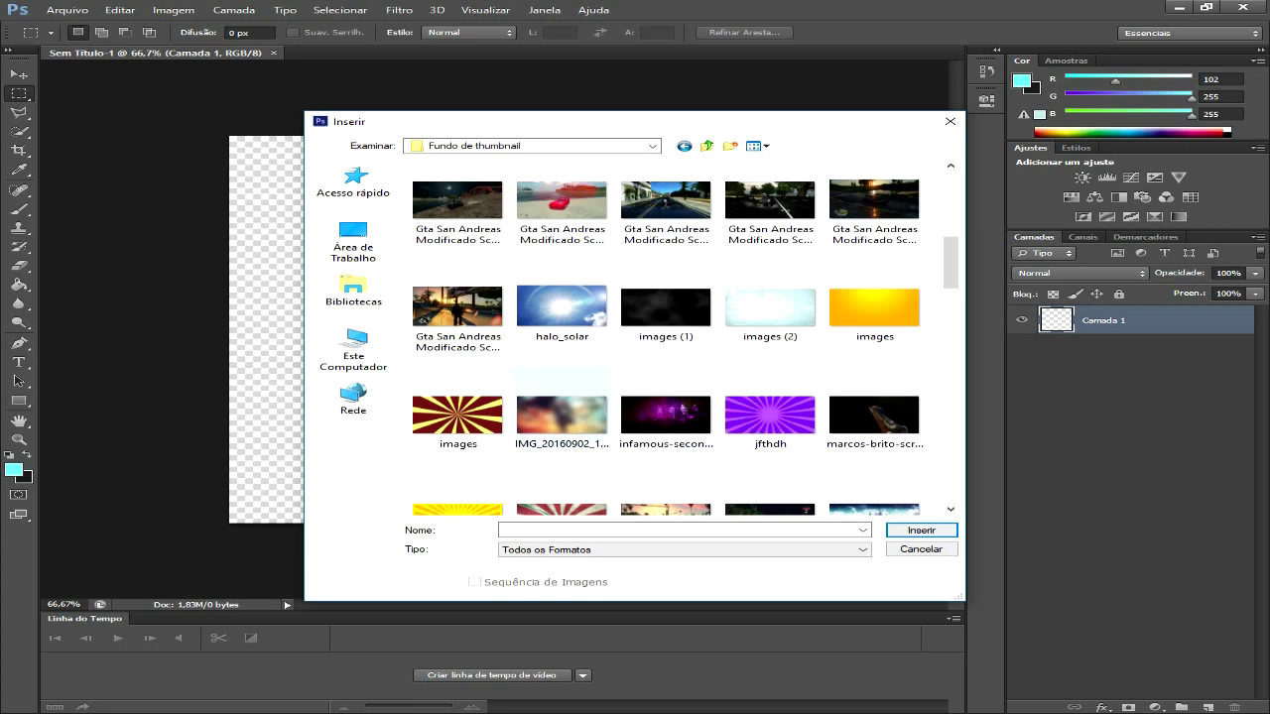
scroll(734, 436, up, 1)
scroll(664, 491, up, 2)
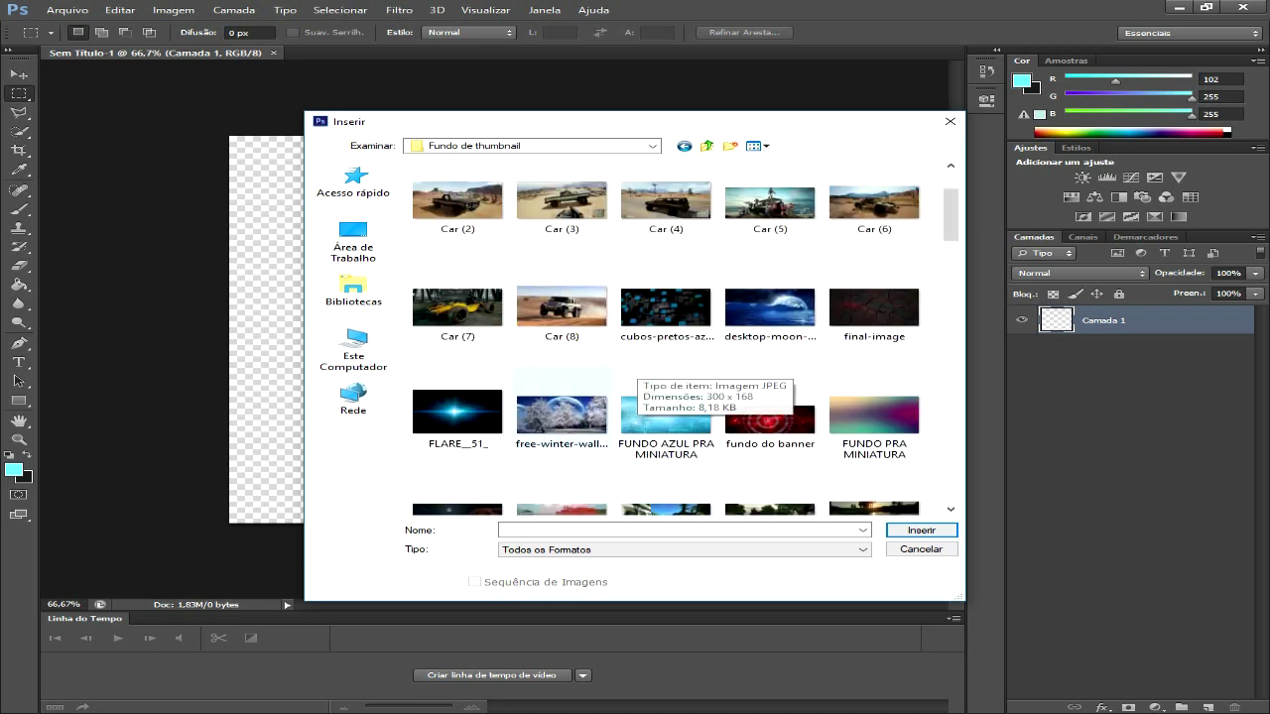
double_click(562, 415)
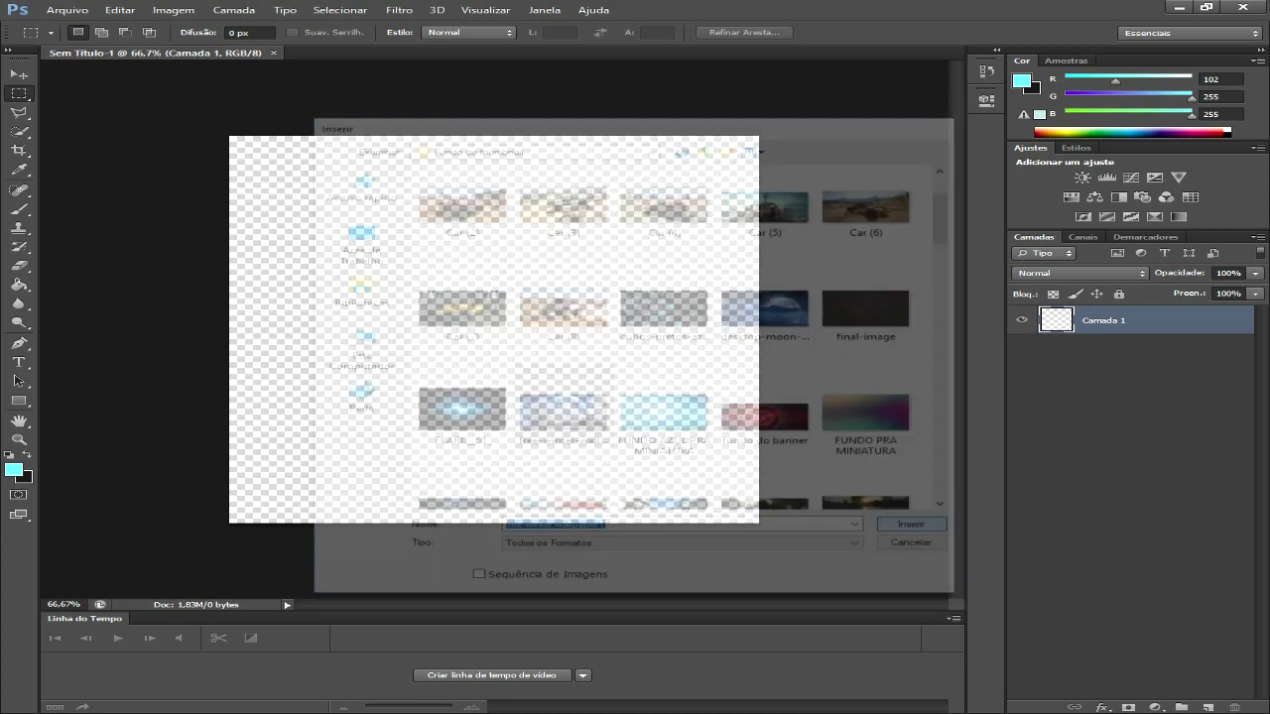
Step: Stretch the wallpaper to the canvas top, bottom and left edges and commit
drag(494, 220, 494, 136)
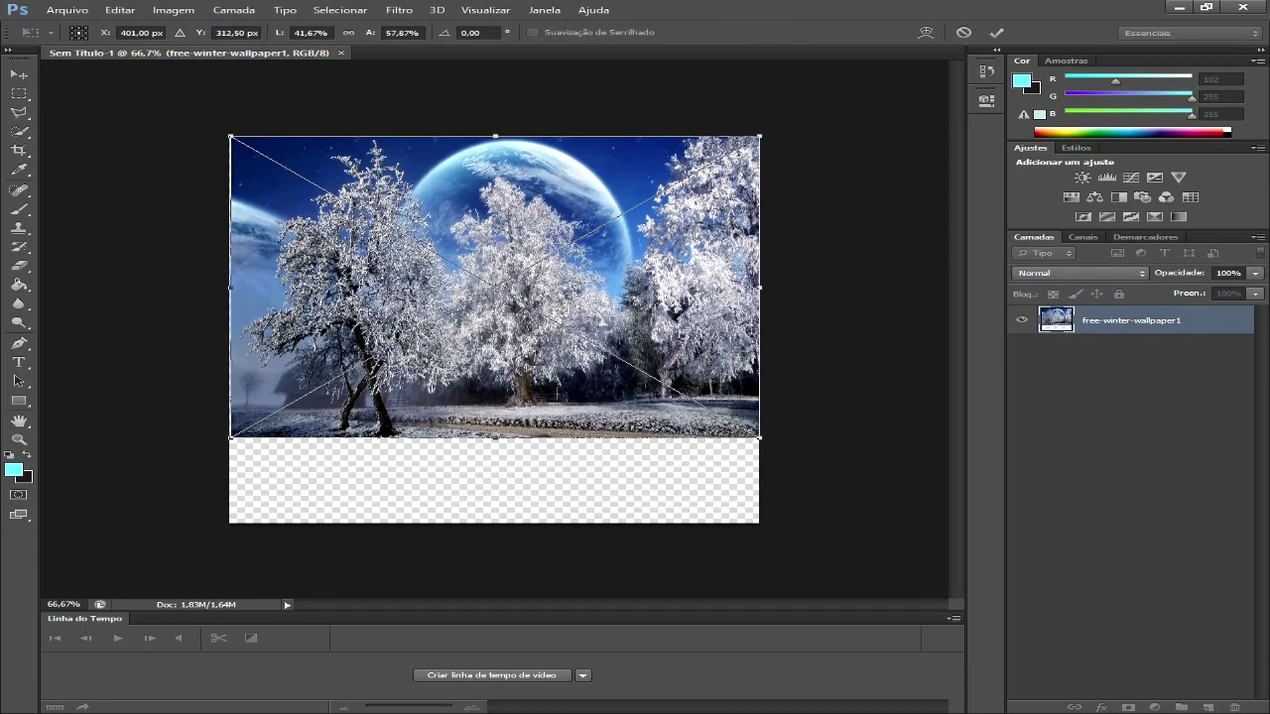
drag(230, 287, 229, 287)
drag(494, 437, 494, 522)
key(v)
key(Return)
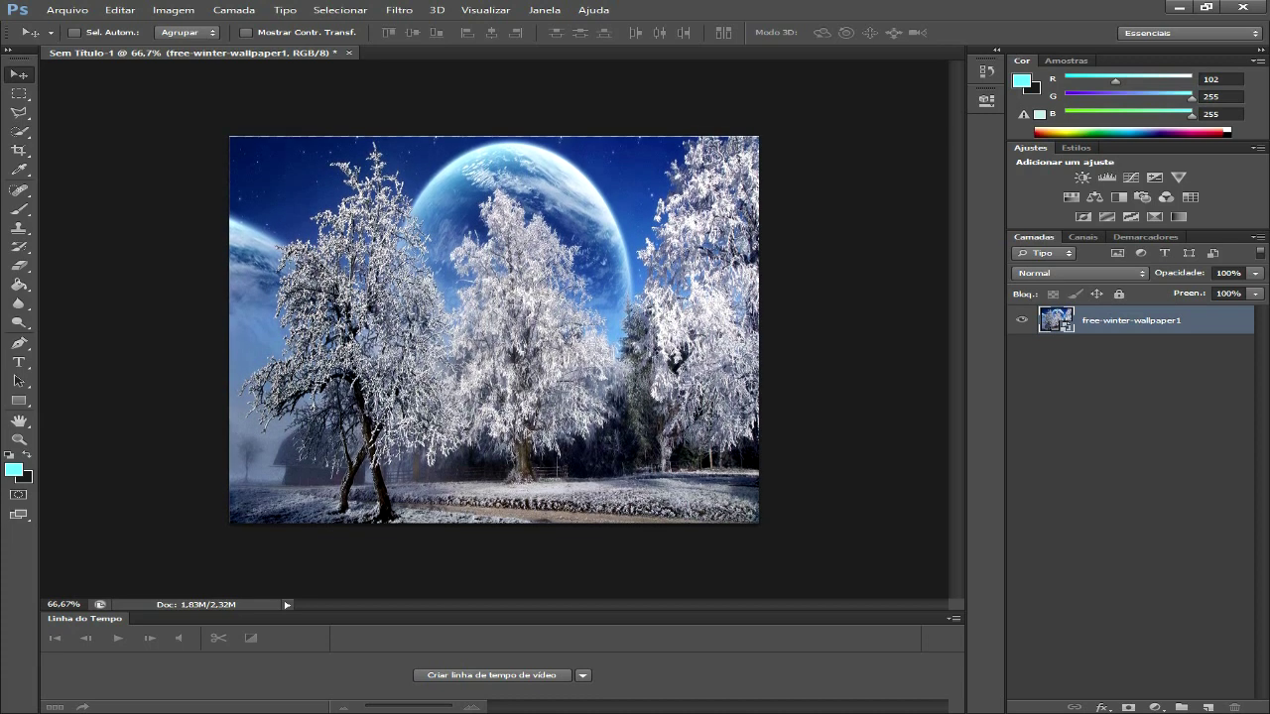
Step: Raise the wallpaper's top edge slightly and confirm placing the file
key(ctrl+t)
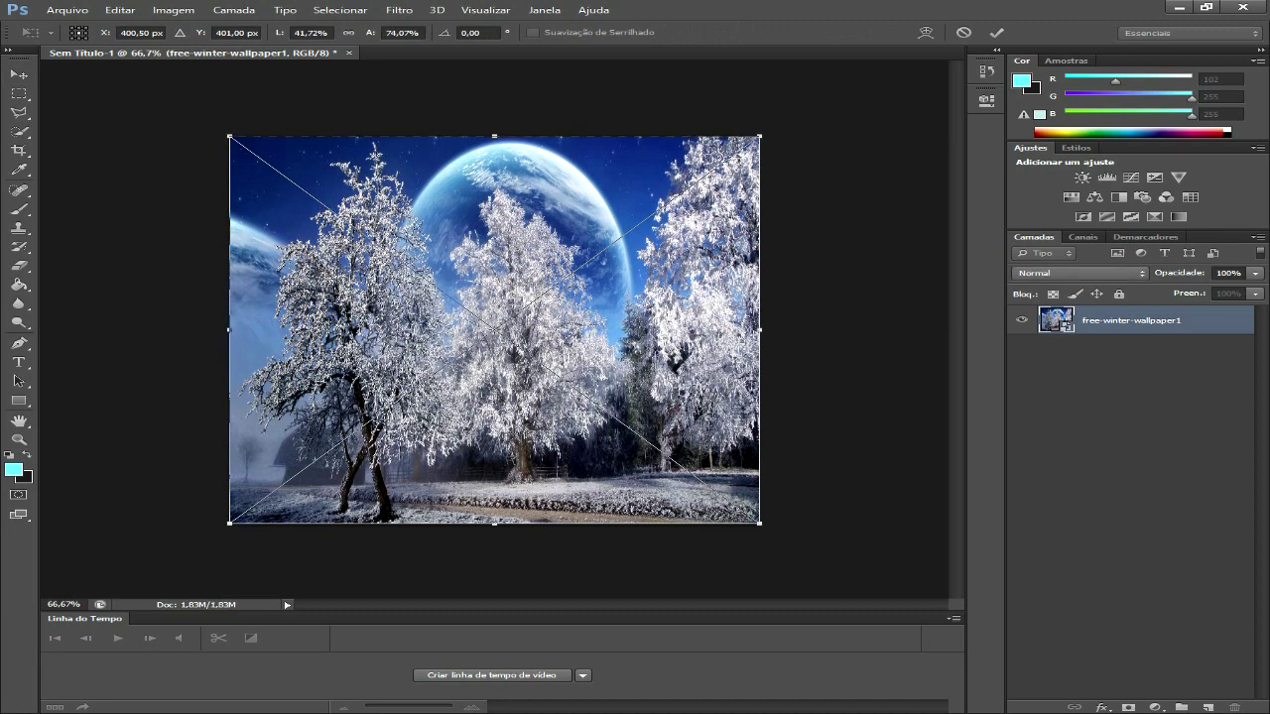
drag(494, 136, 493, 130)
key(v)
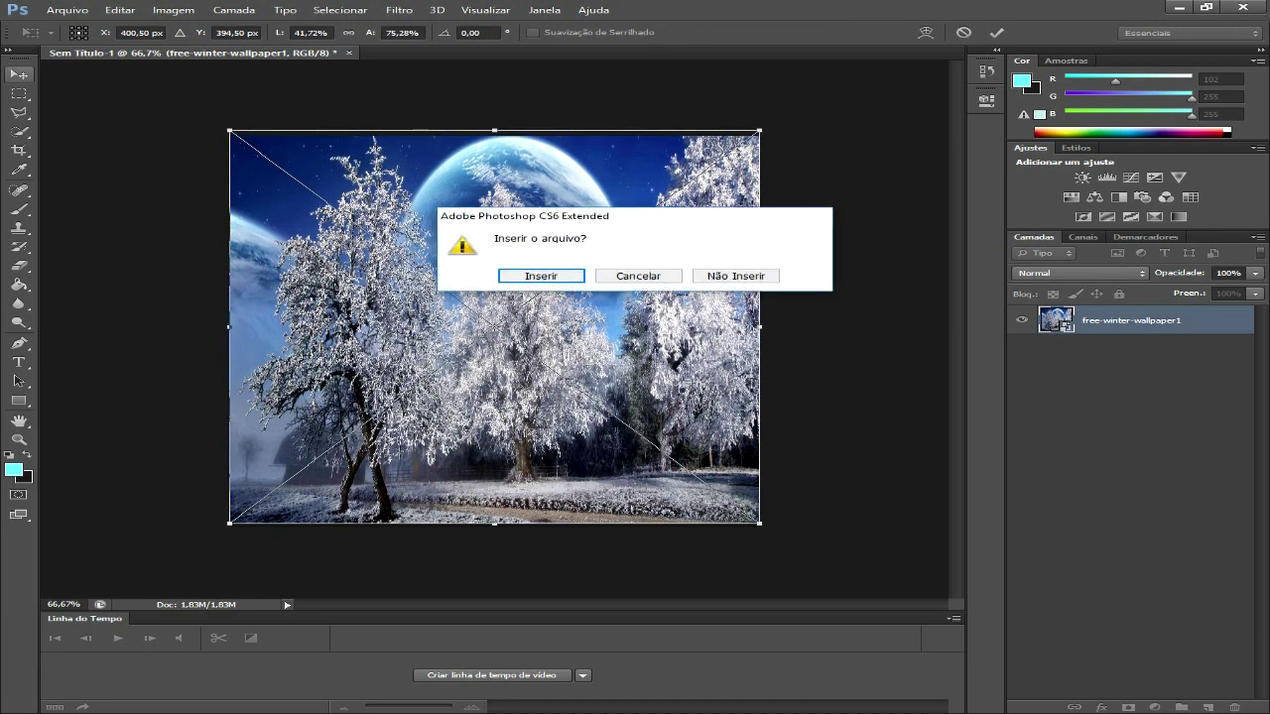
key(Return)
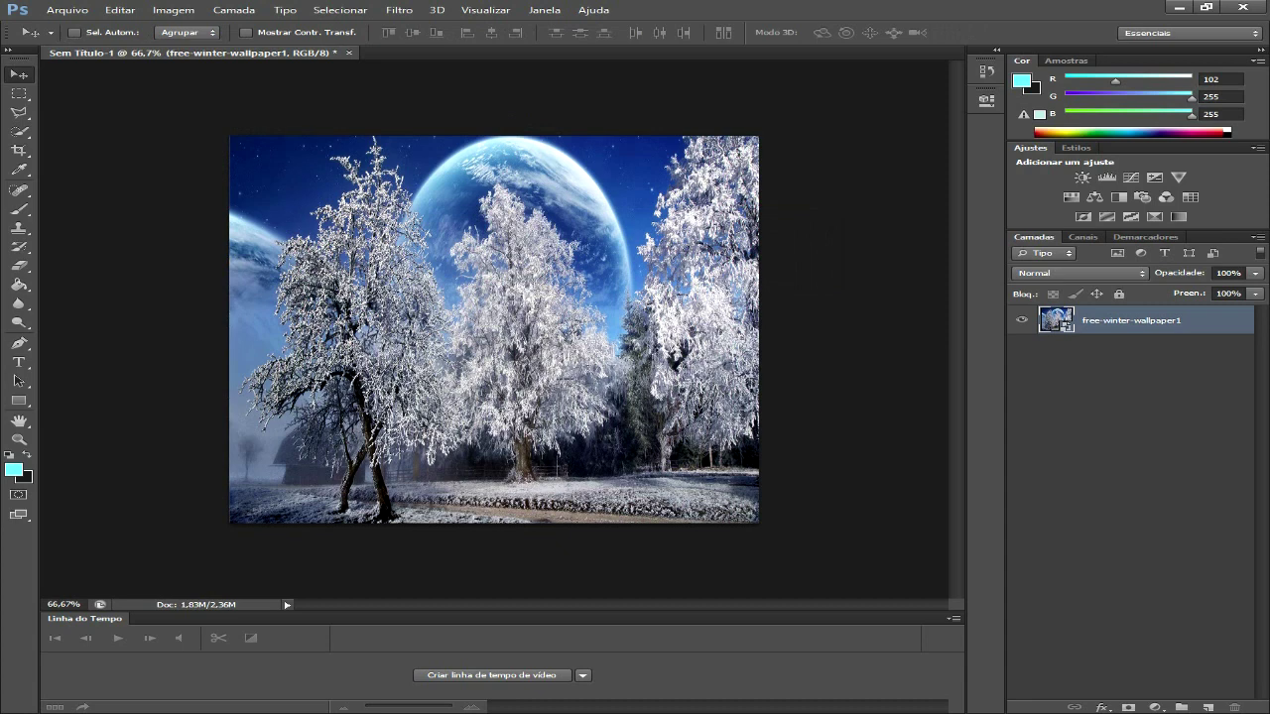
Step: Add a Color Balance layer with midtones at Ciano -100 and Azul +100
click(67, 10)
click(67, 10)
click(1094, 196)
drag(785, 169, 697, 170)
drag(786, 219, 873, 219)
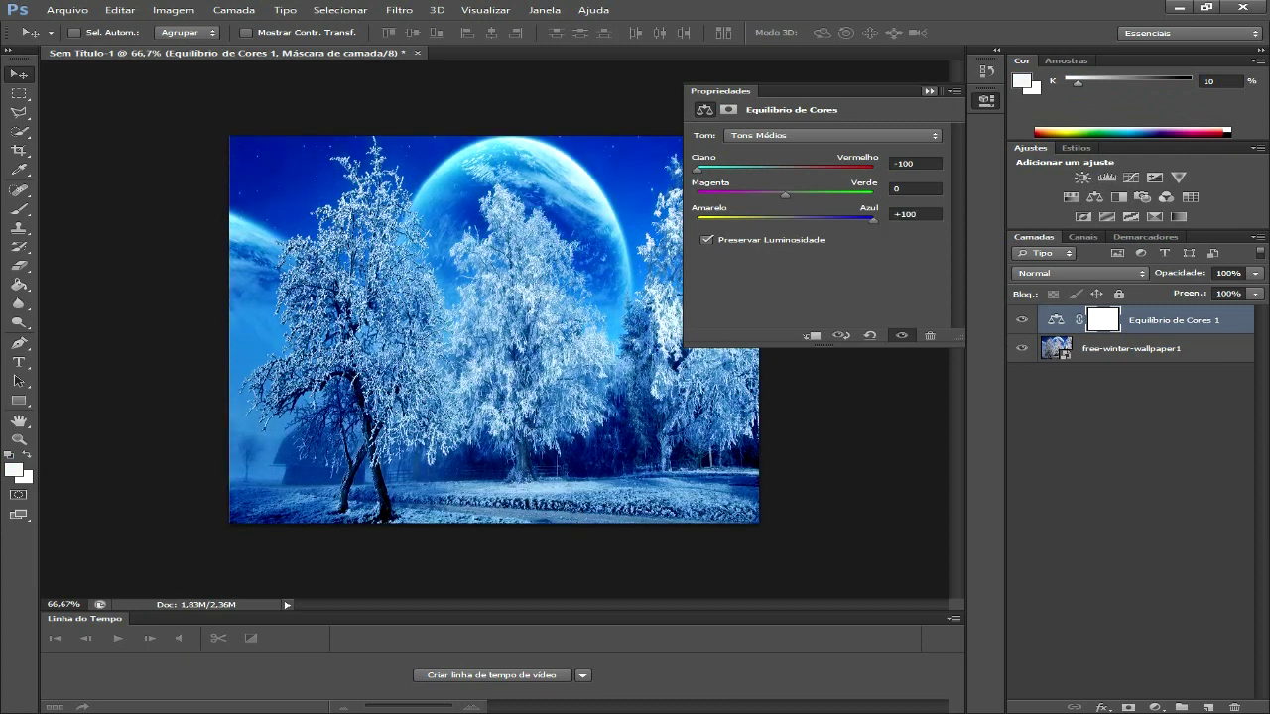
click(928, 91)
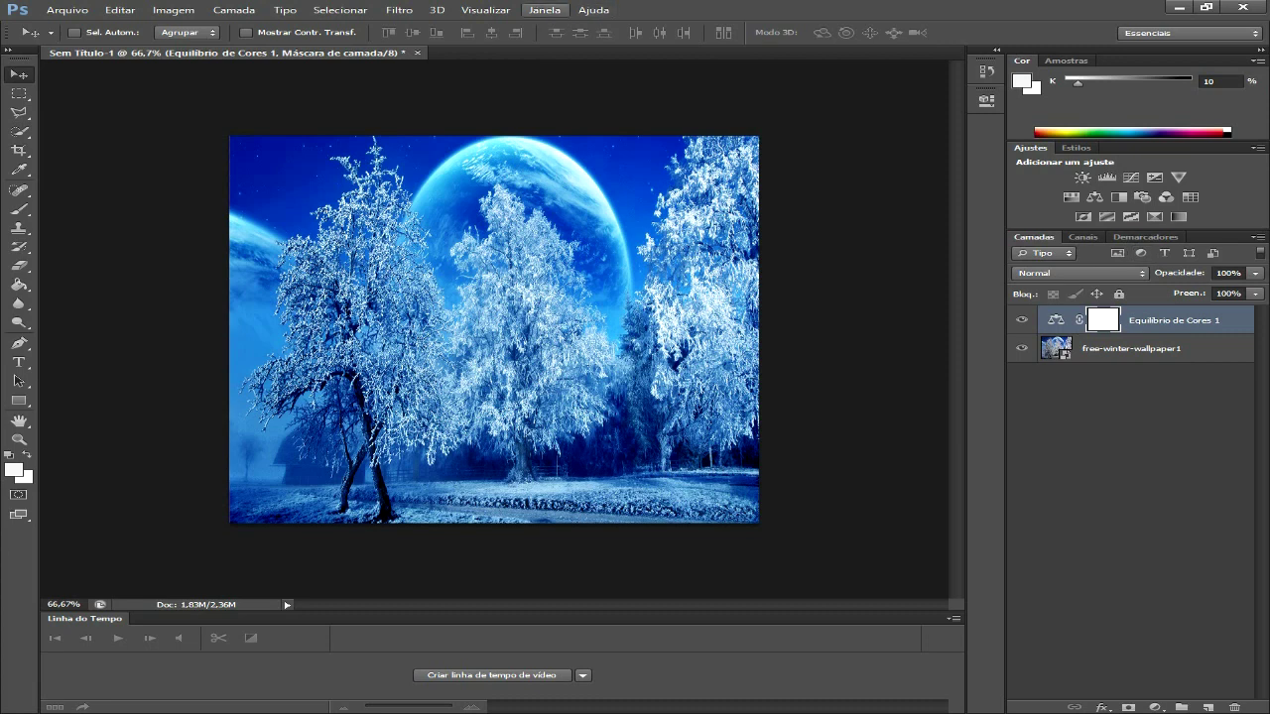
Step: Check the workspace panel list, then select the free-winter-wallpaper1 layer
click(544, 9)
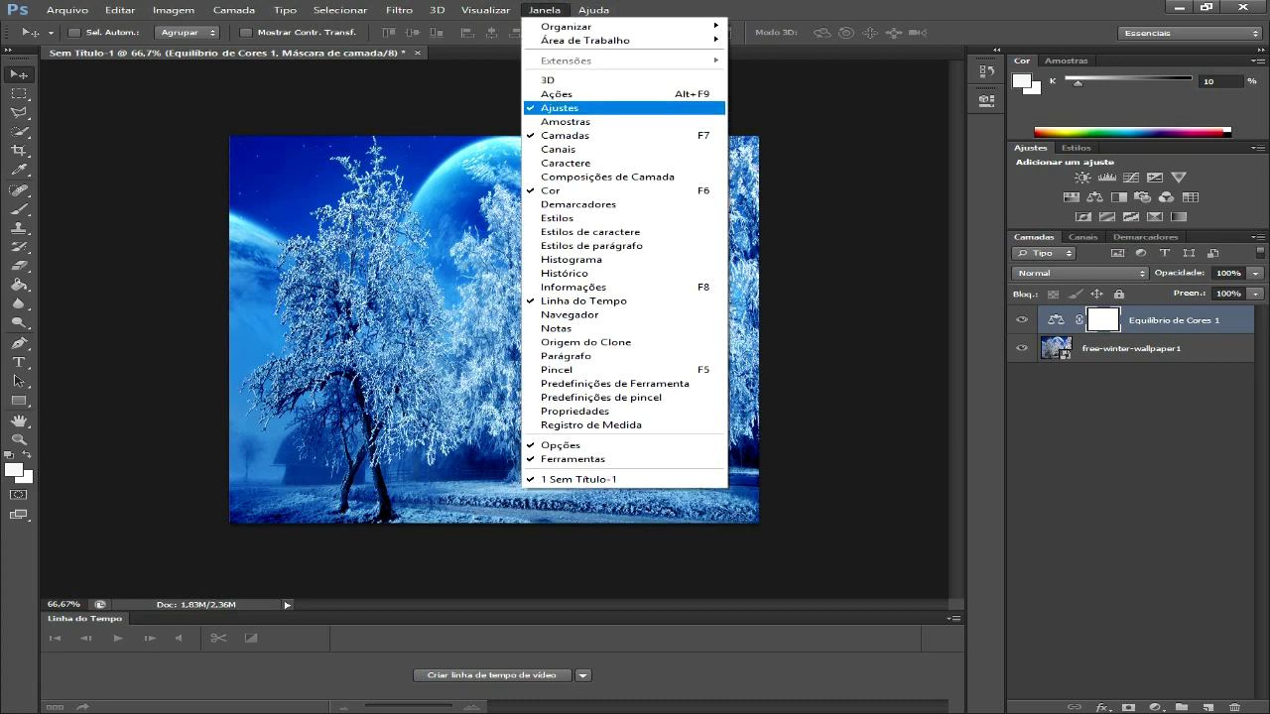
click(559, 108)
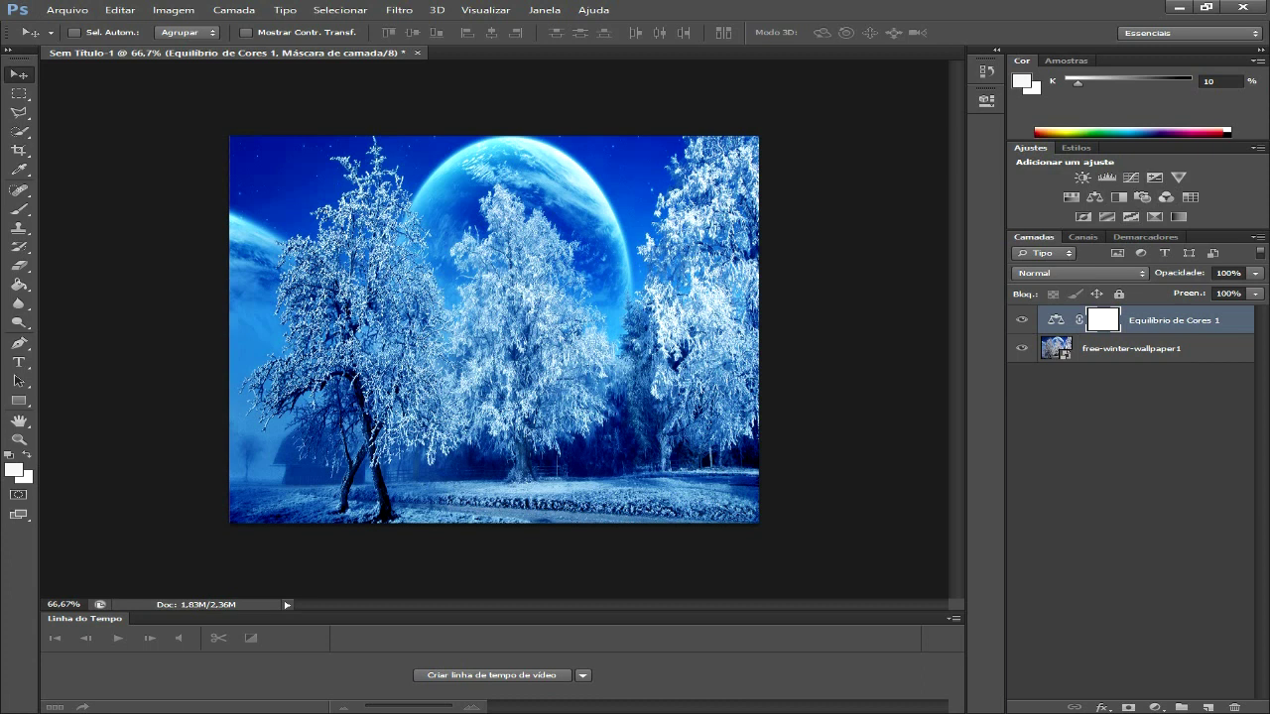
click(1130, 348)
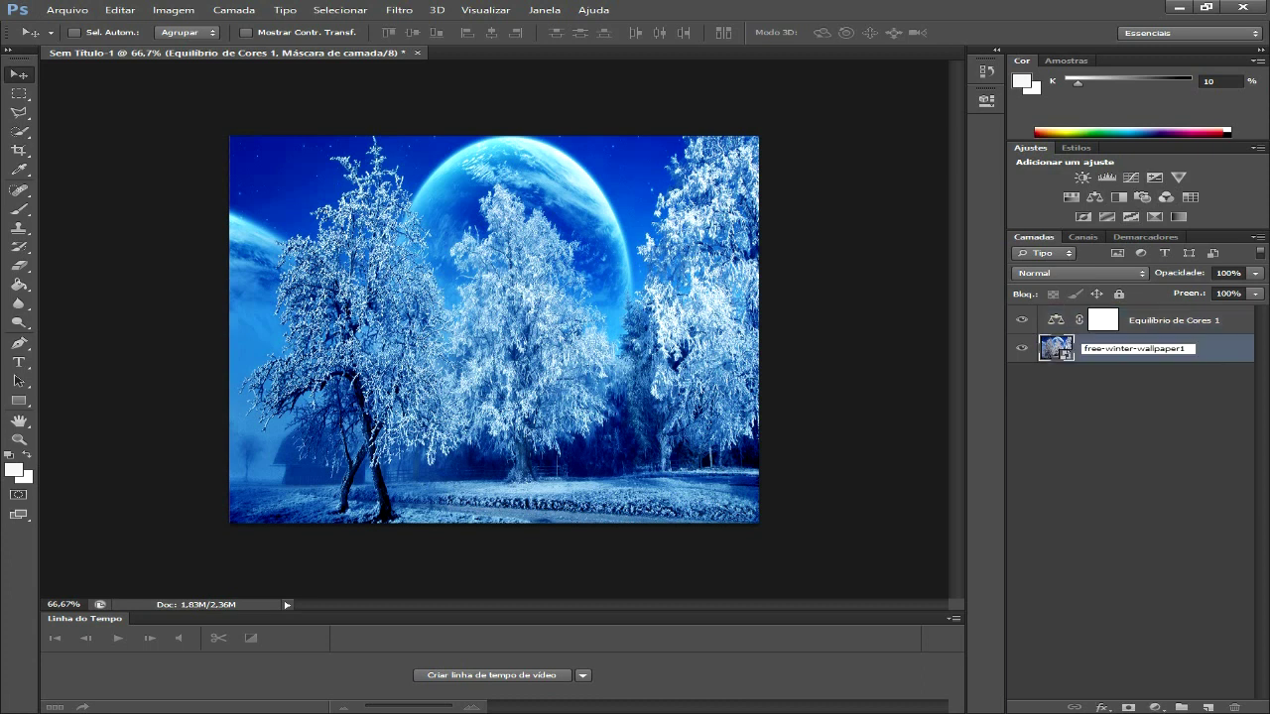
Step: Add a Curves adjustment above the wallpaper, pulling the RGB curve down to darken it
click(1131, 446)
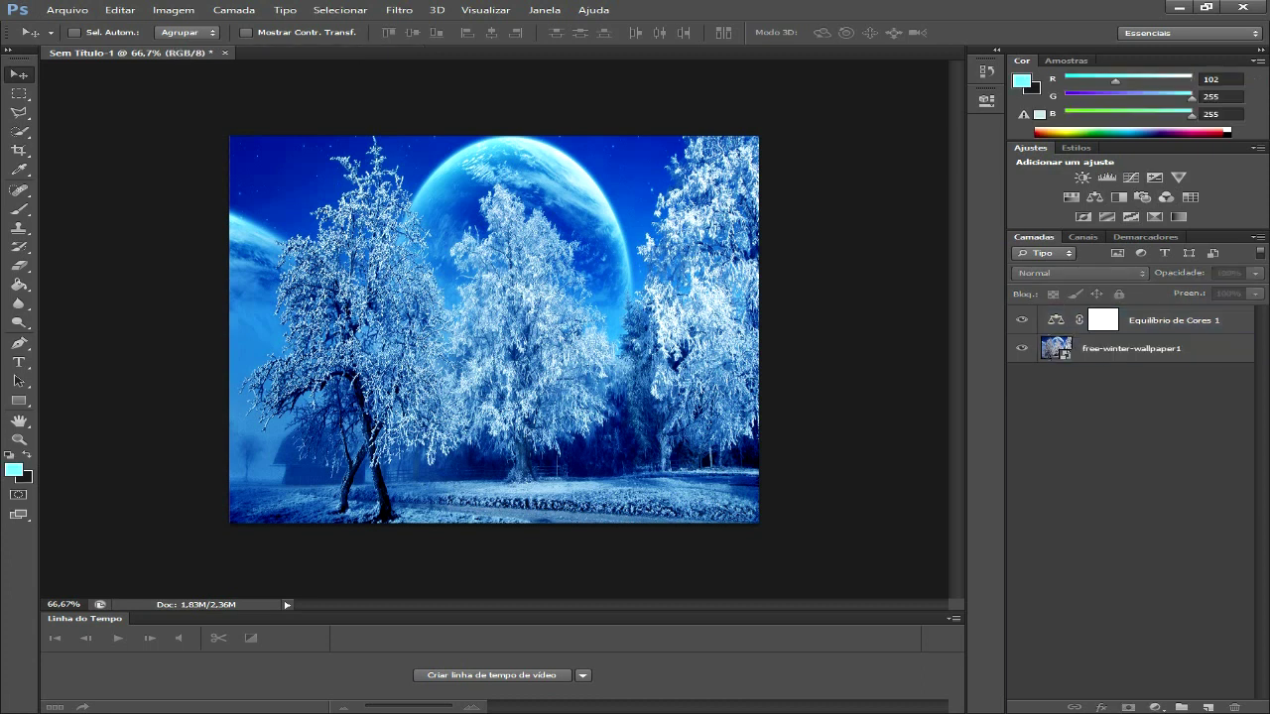
click(1131, 348)
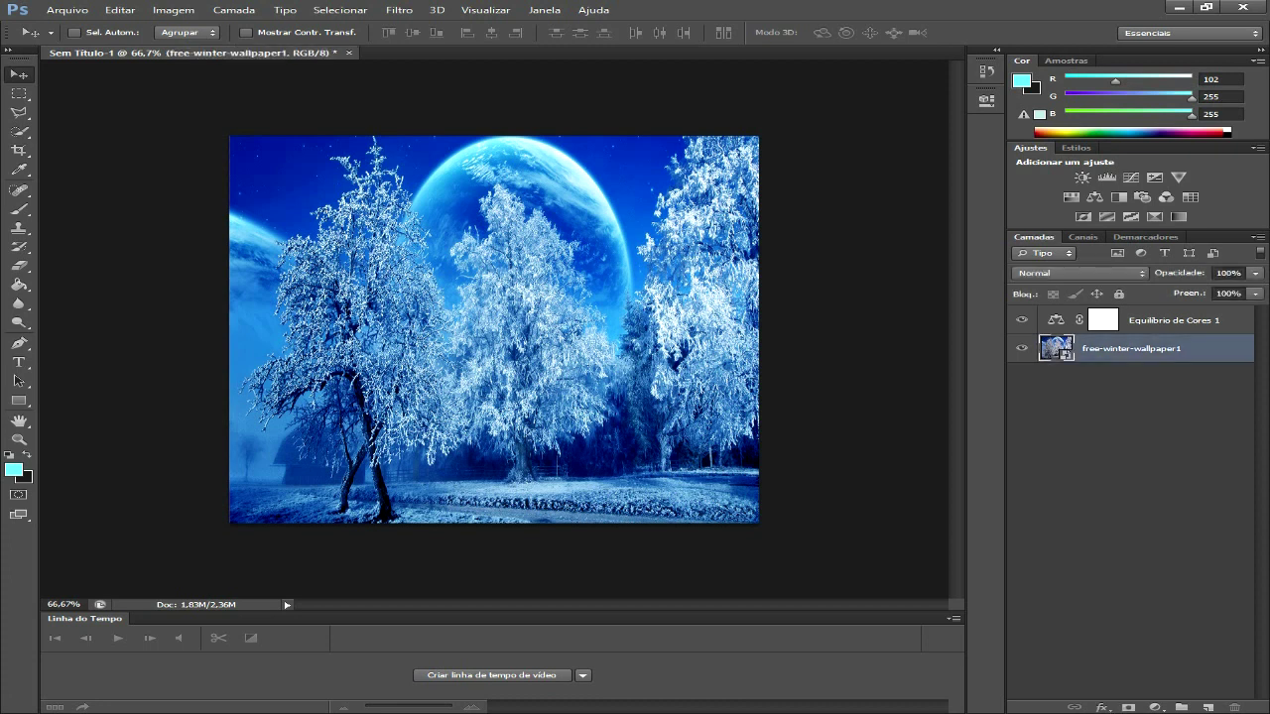
click(1130, 177)
drag(860, 214, 868, 222)
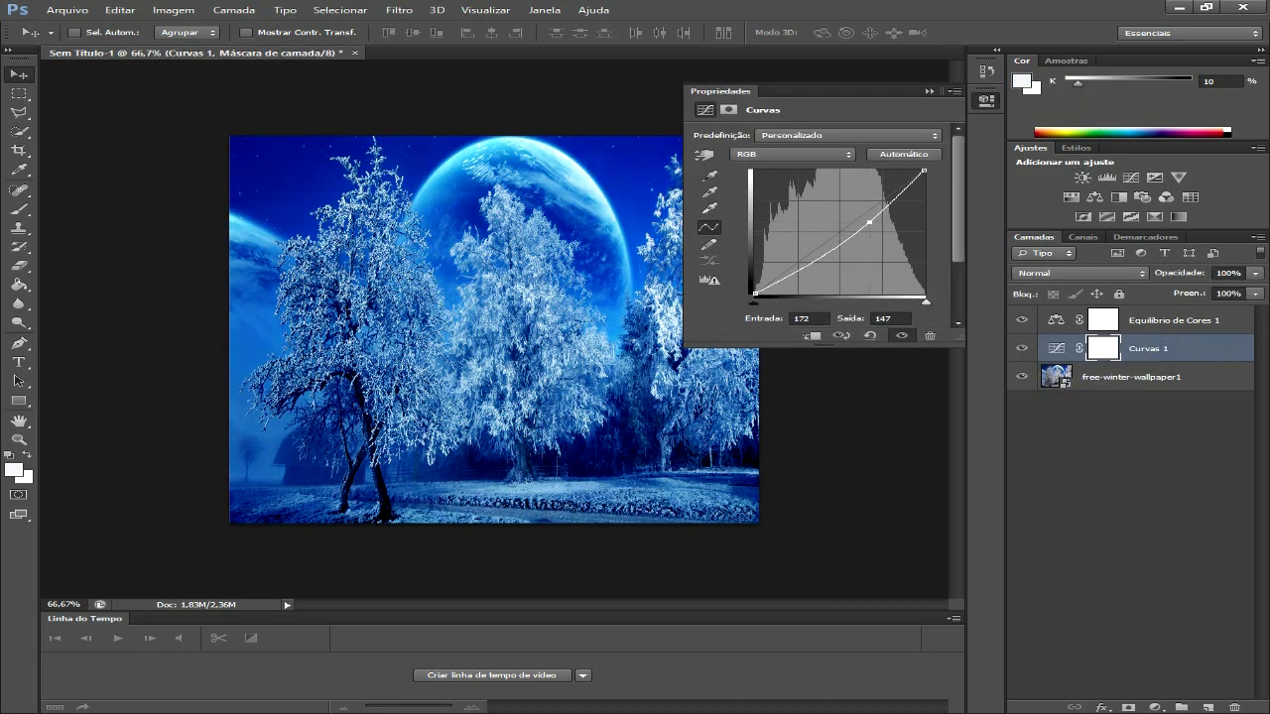
click(928, 90)
Step: Toggle Curvas 1 and Equilíbrio de Cores 1 visibility to compare, leaving both on
click(1021, 348)
click(1020, 319)
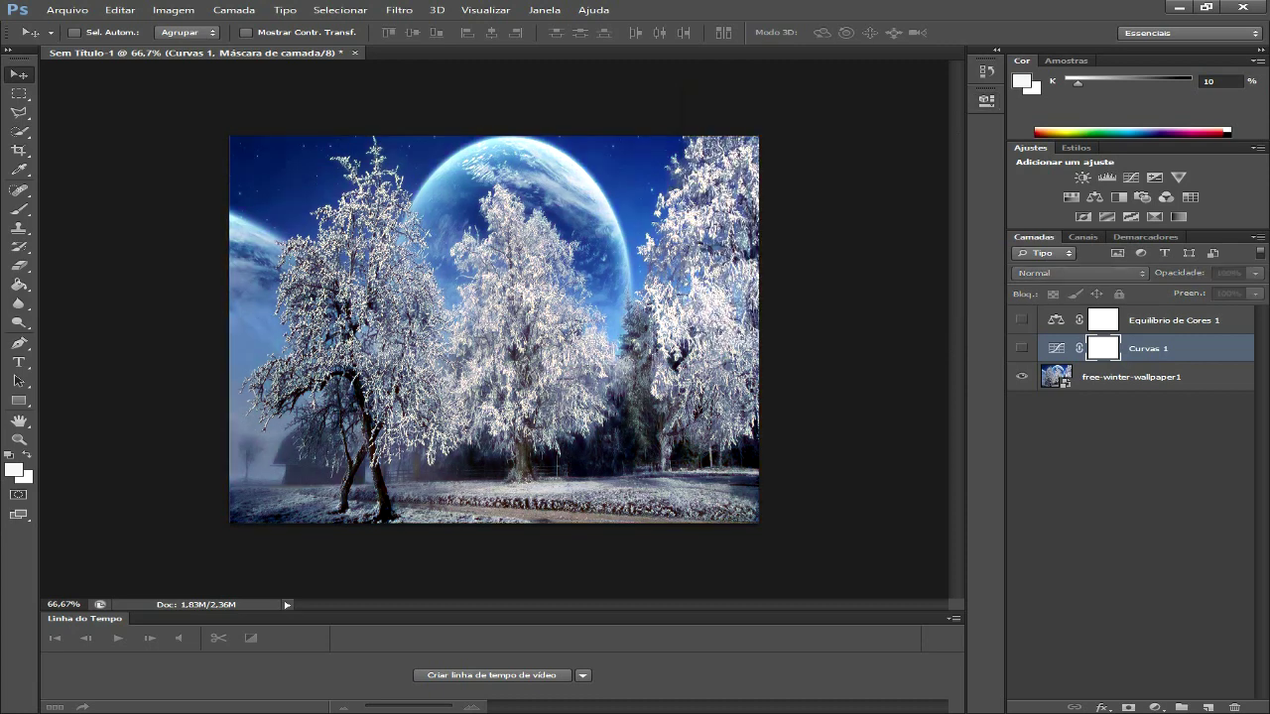
click(1021, 348)
click(1020, 320)
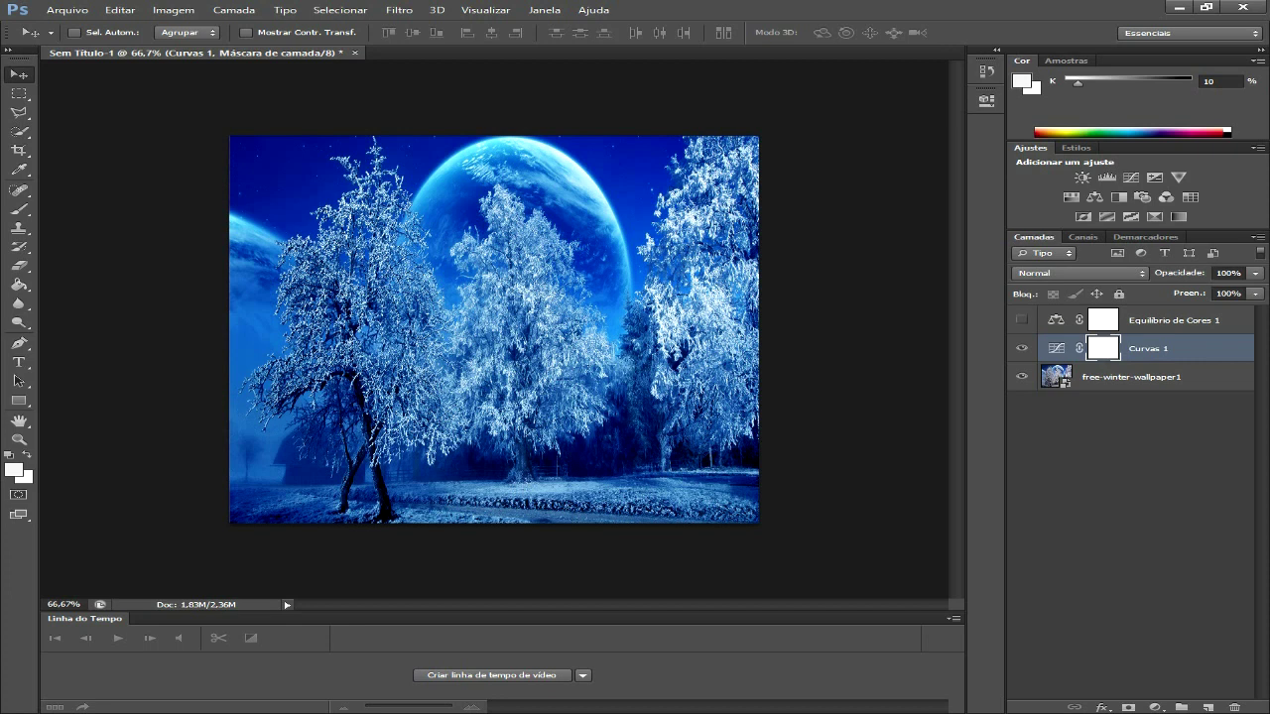
click(1021, 320)
click(1021, 319)
click(1020, 319)
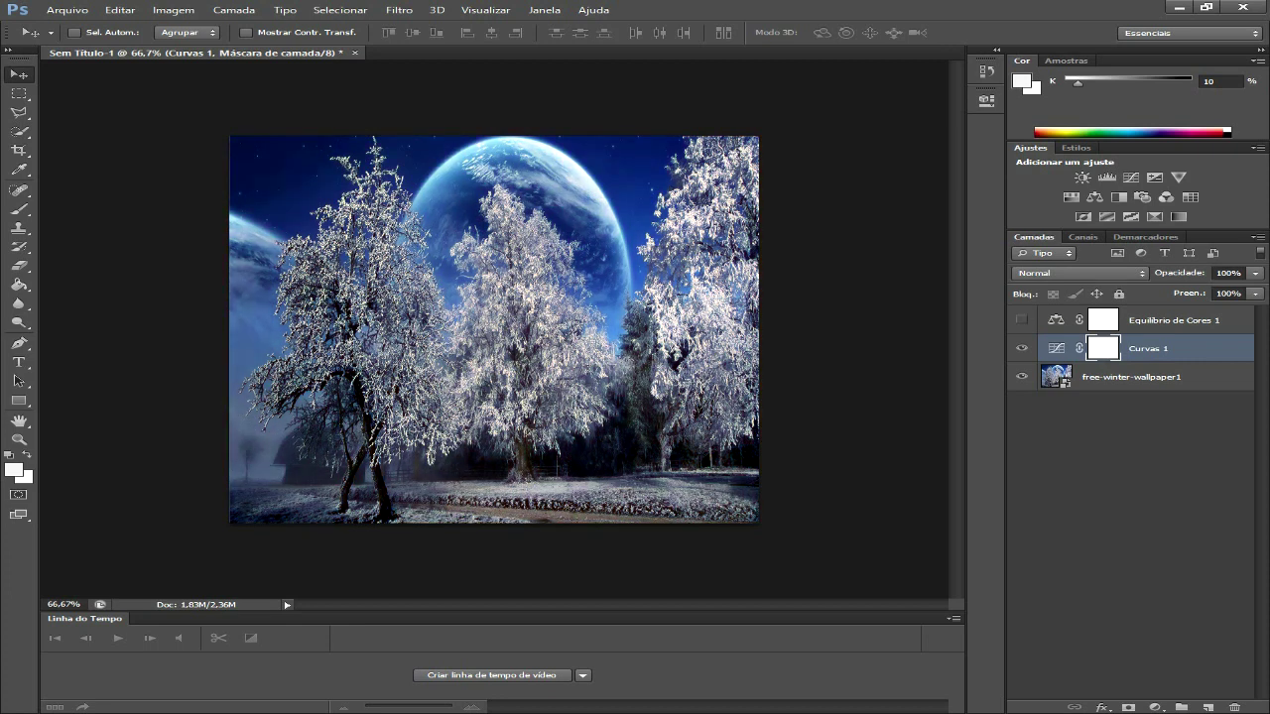
click(1021, 319)
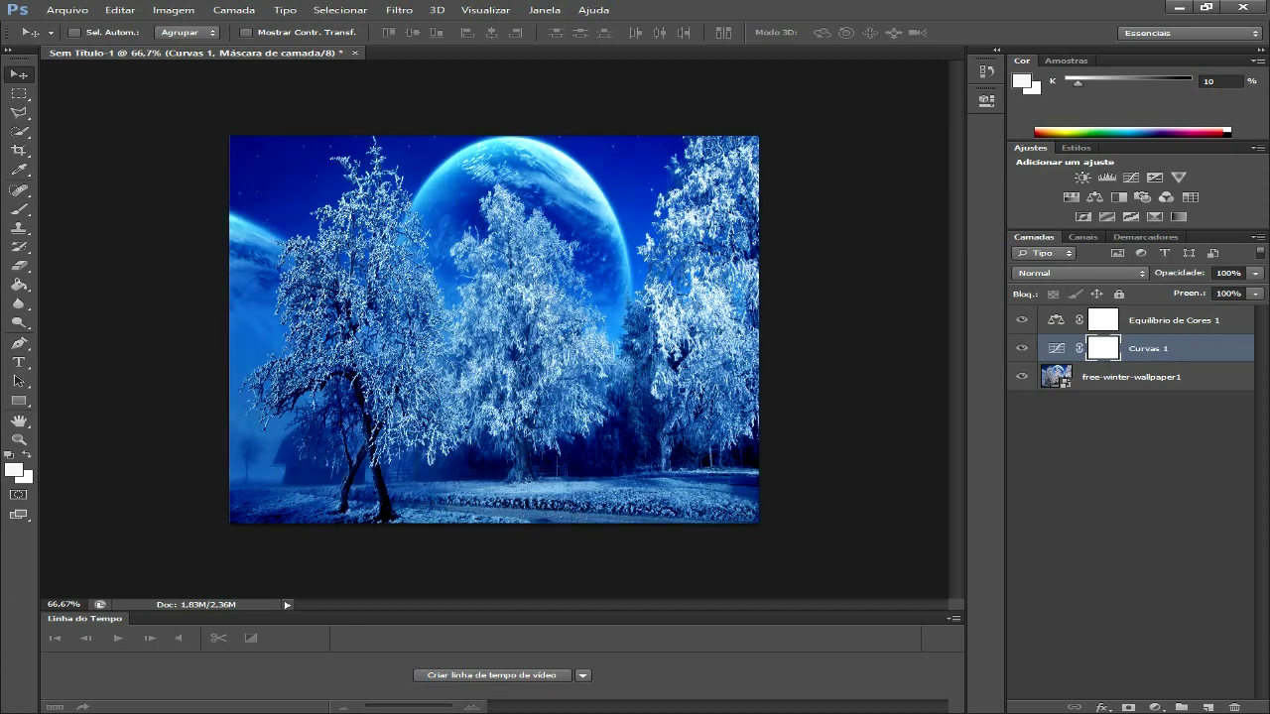
Step: Merge the wallpaper, Curvas 1 and Equilíbrio de Cores 1 layers into one
click(1131, 377)
shift+click(1147, 348)
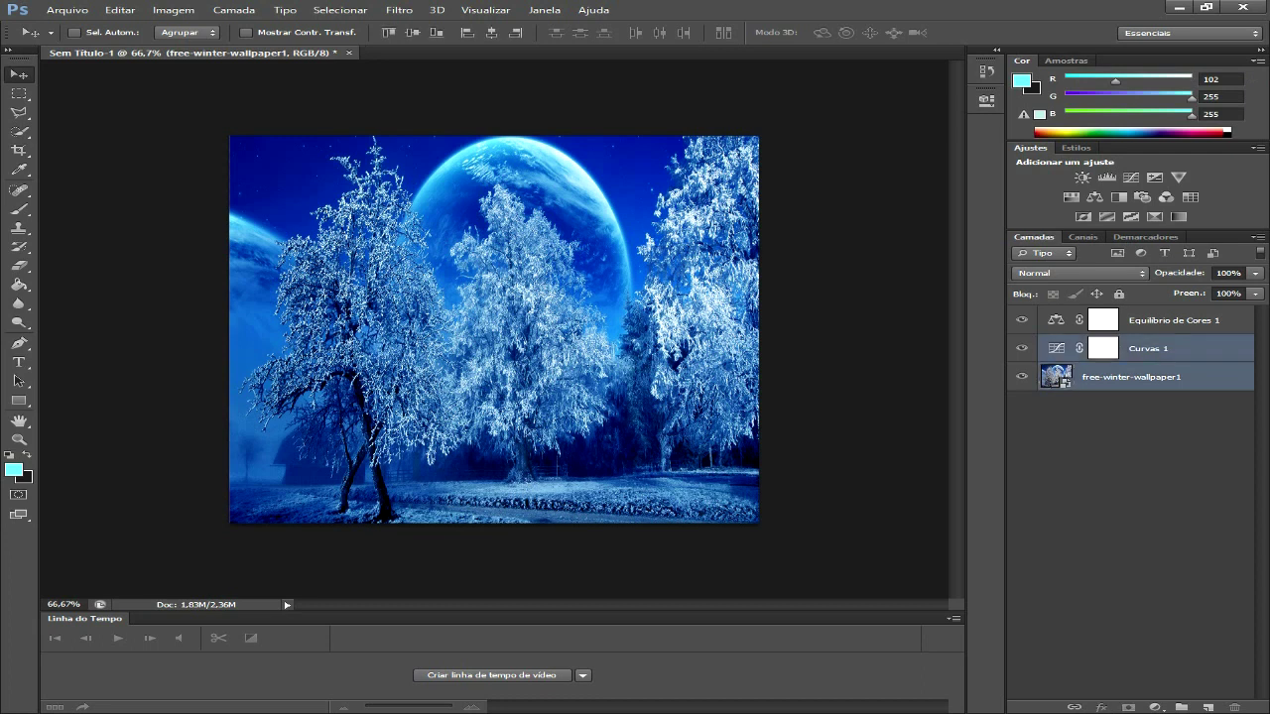
shift+click(1173, 320)
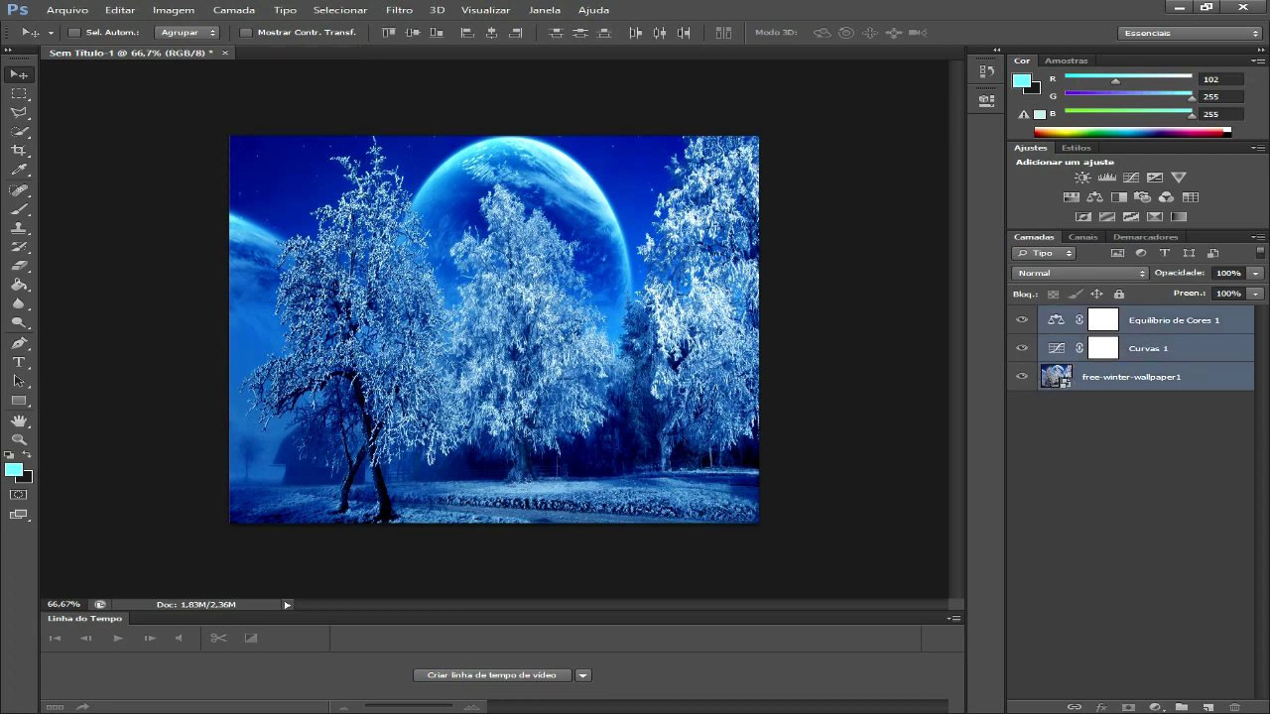
key(ctrl+e)
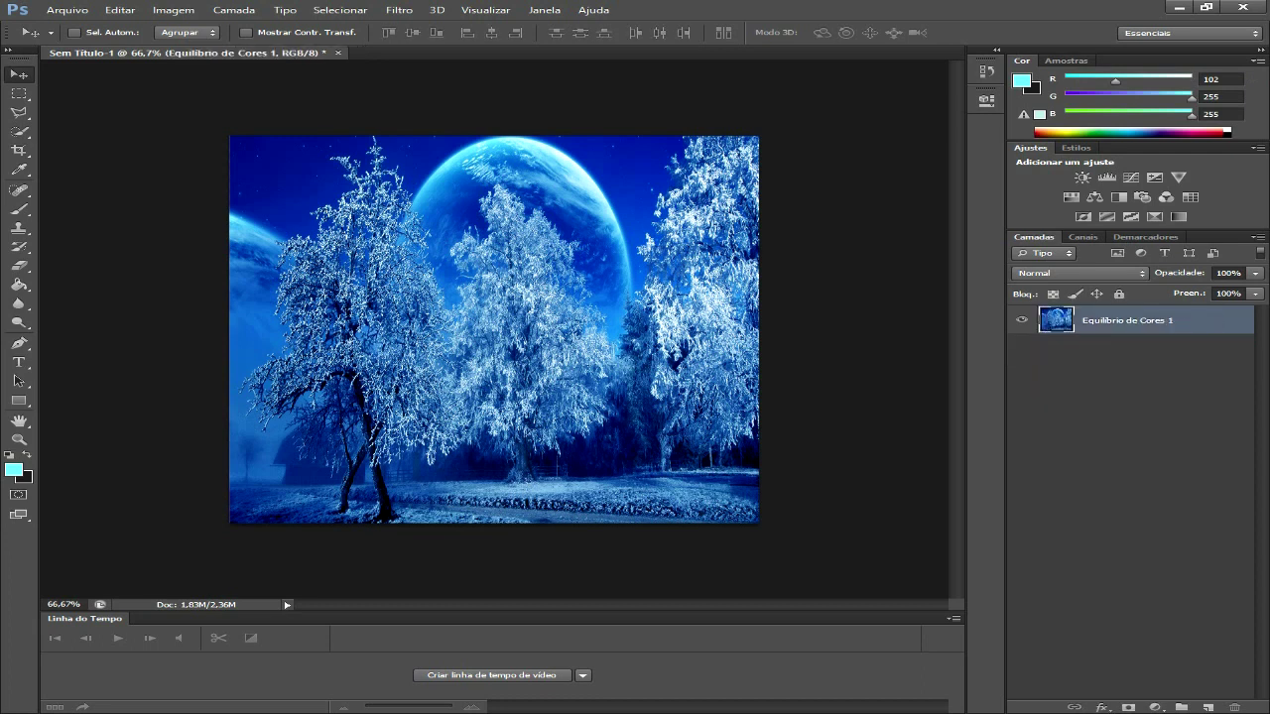
click(120, 10)
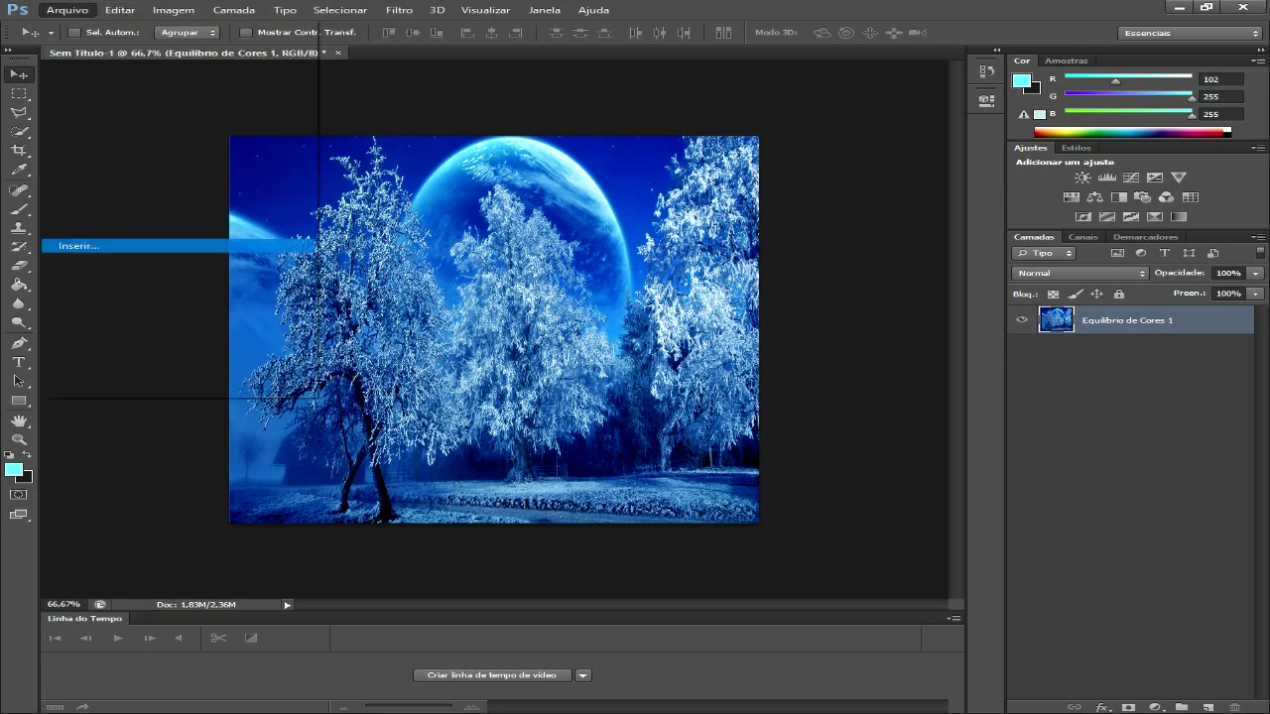
Step: Open the Inserir dialog on the Downloads folder
click(78, 245)
click(354, 184)
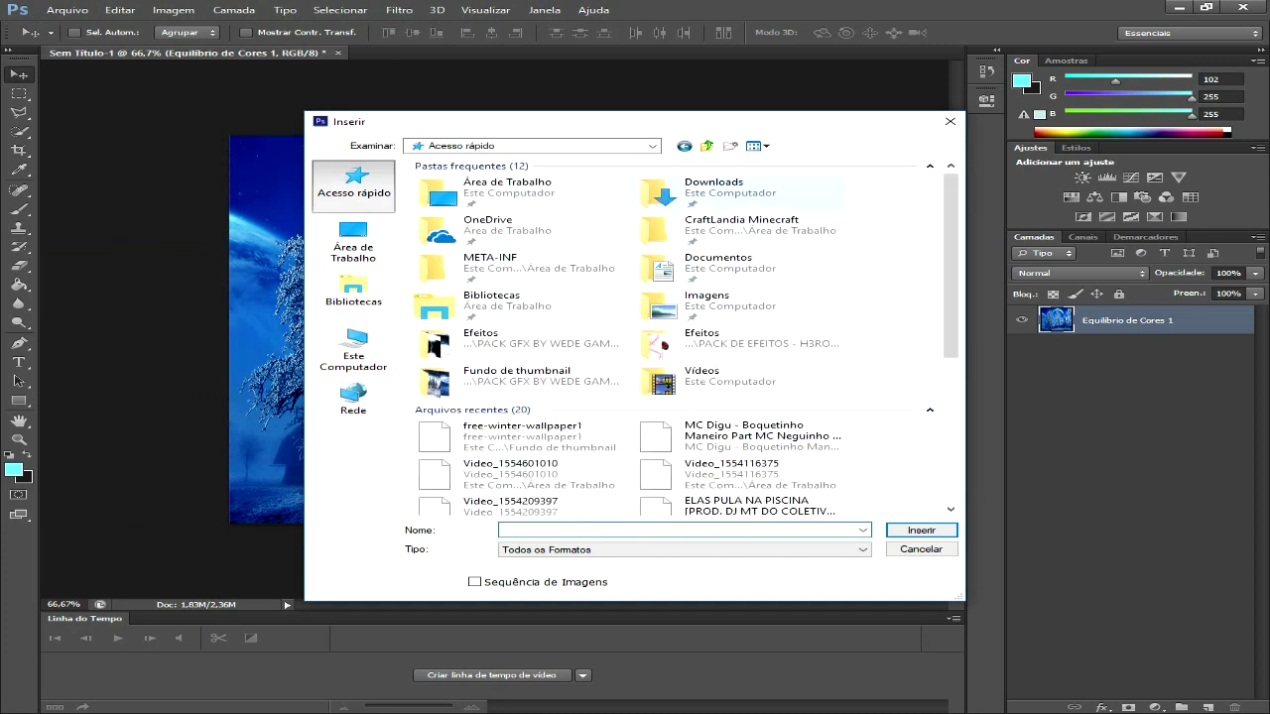
double_click(823, 179)
Step: Find the templates 2019 (243) character image and place it into the document
scroll(674, 337, down, 10)
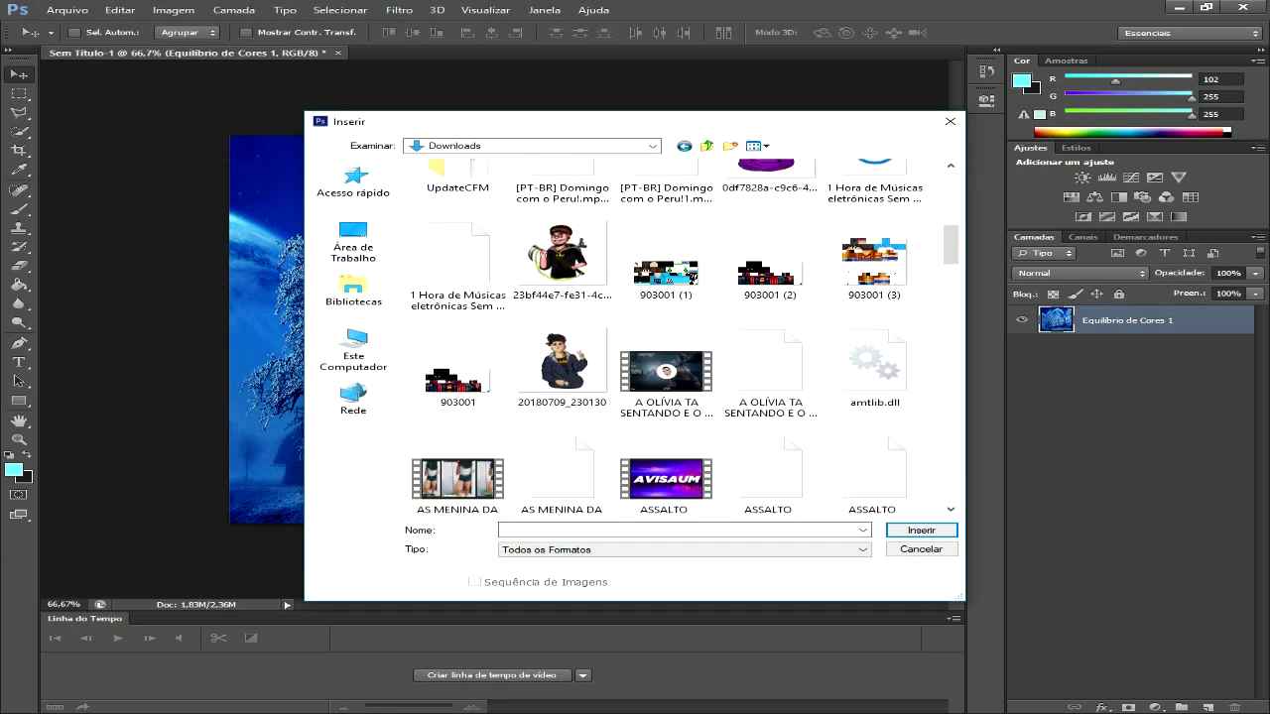
scroll(674, 337, down, 3)
scroll(675, 337, down, 2)
scroll(674, 337, down, 1)
scroll(675, 337, down, 3)
scroll(561, 357, down, 3)
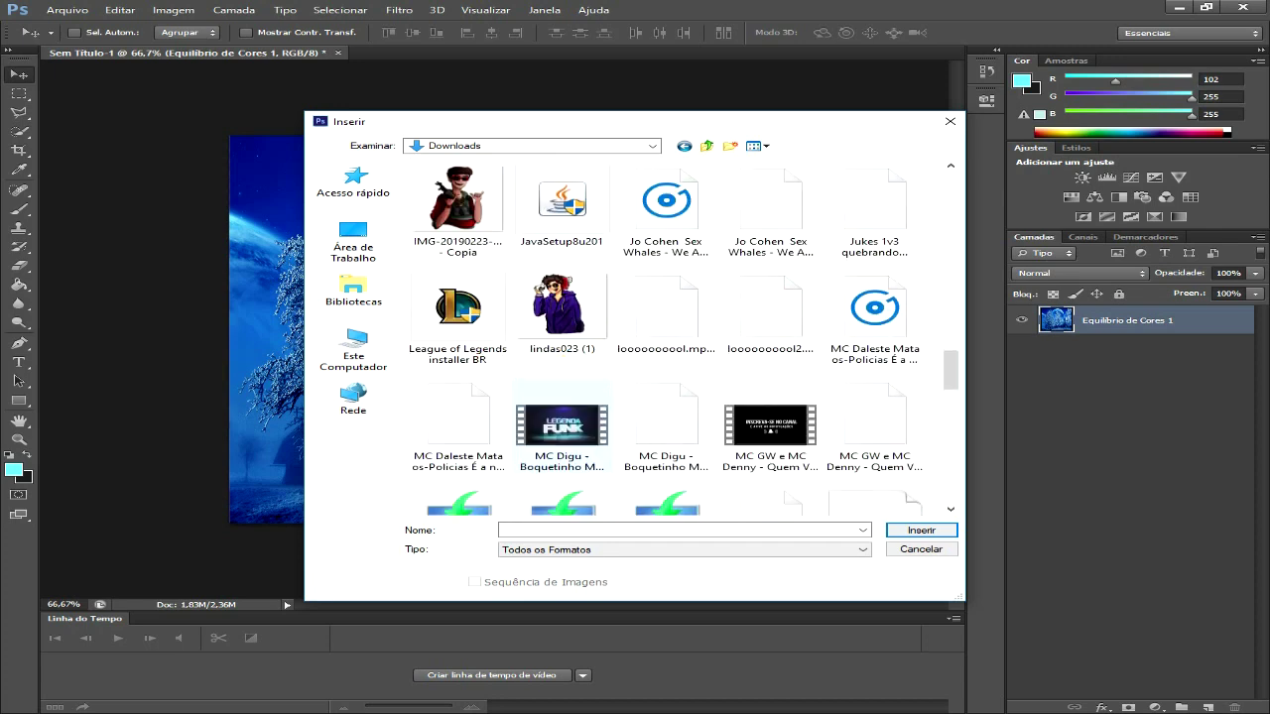
scroll(561, 357, down, 2)
scroll(561, 357, down, 2)
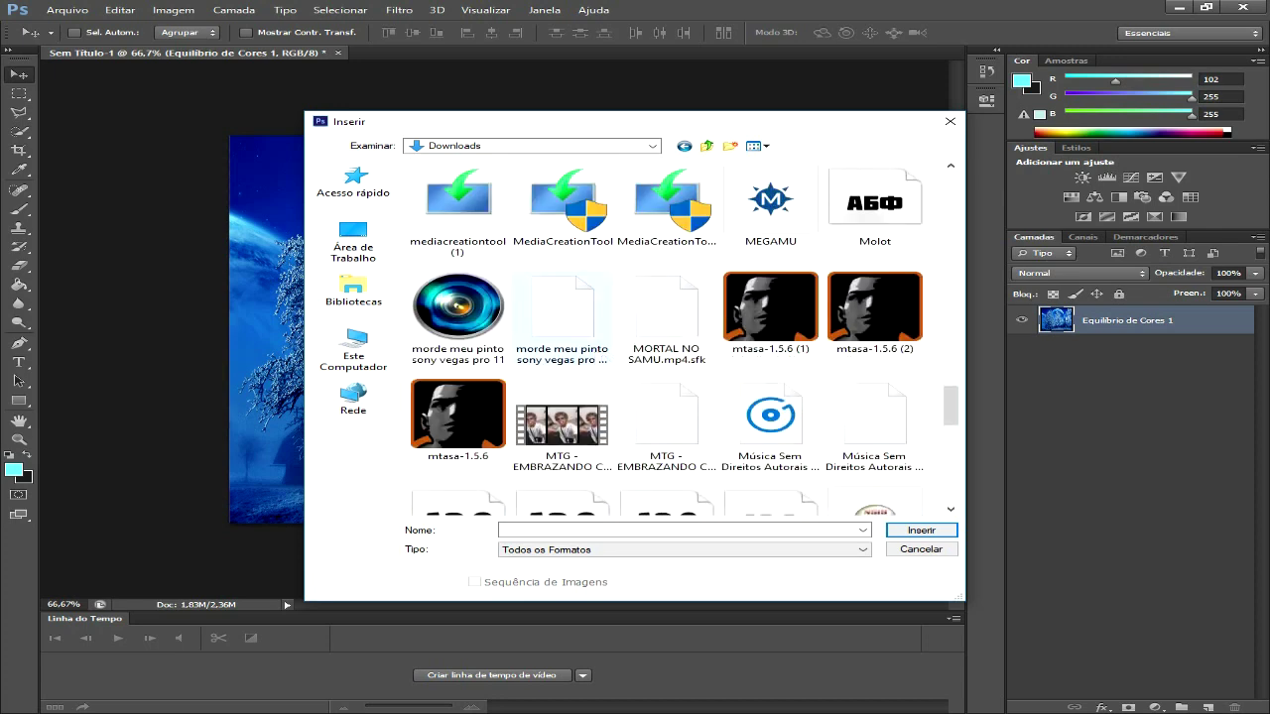
scroll(562, 357, down, 3)
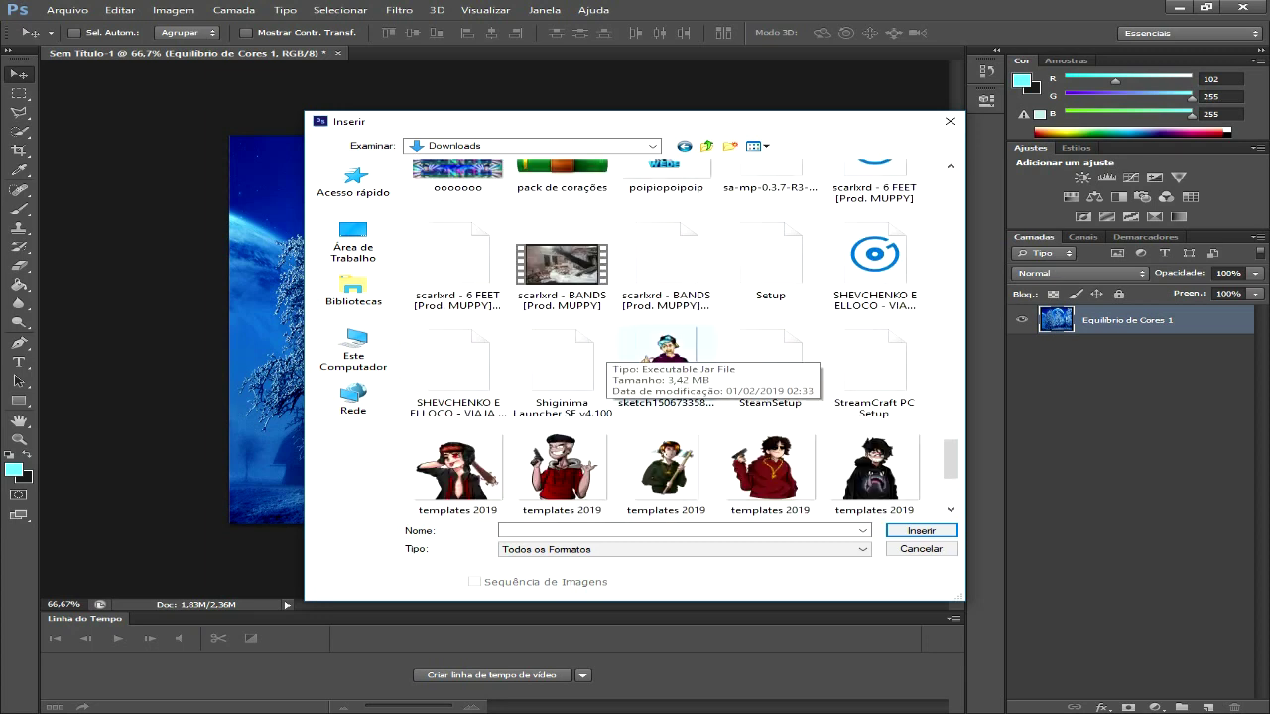
scroll(605, 347, down, 2)
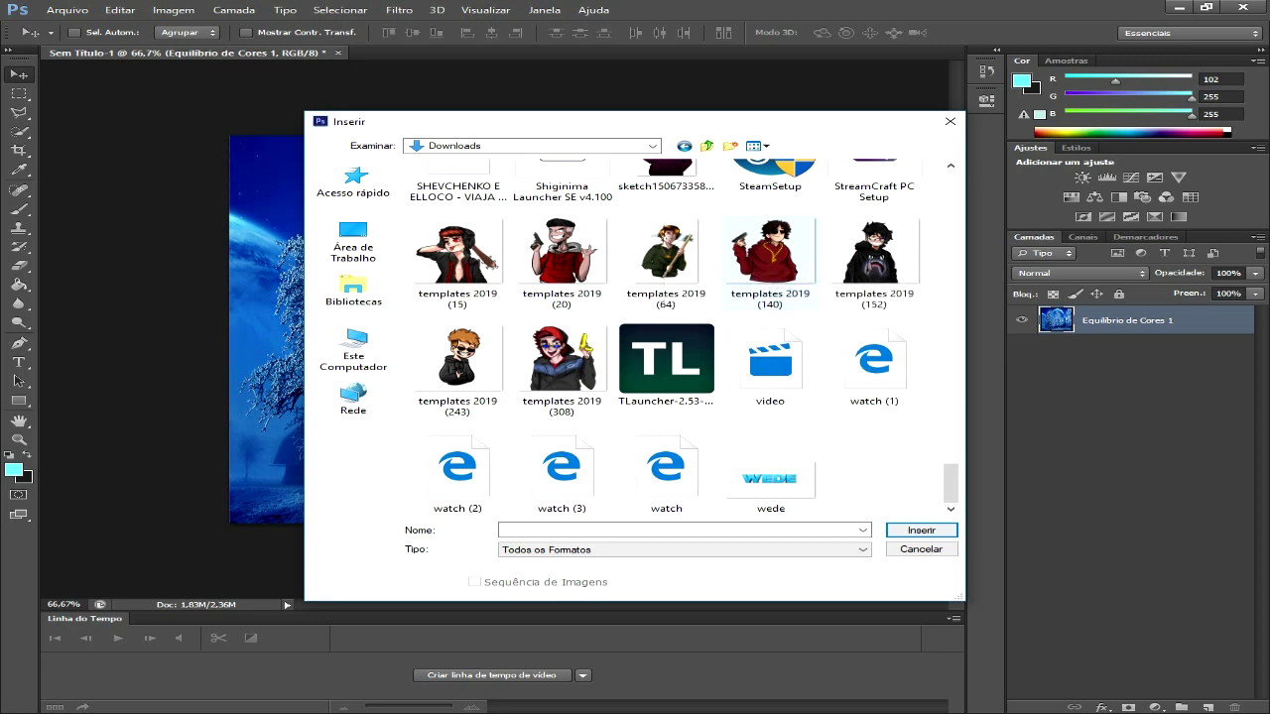
click(458, 362)
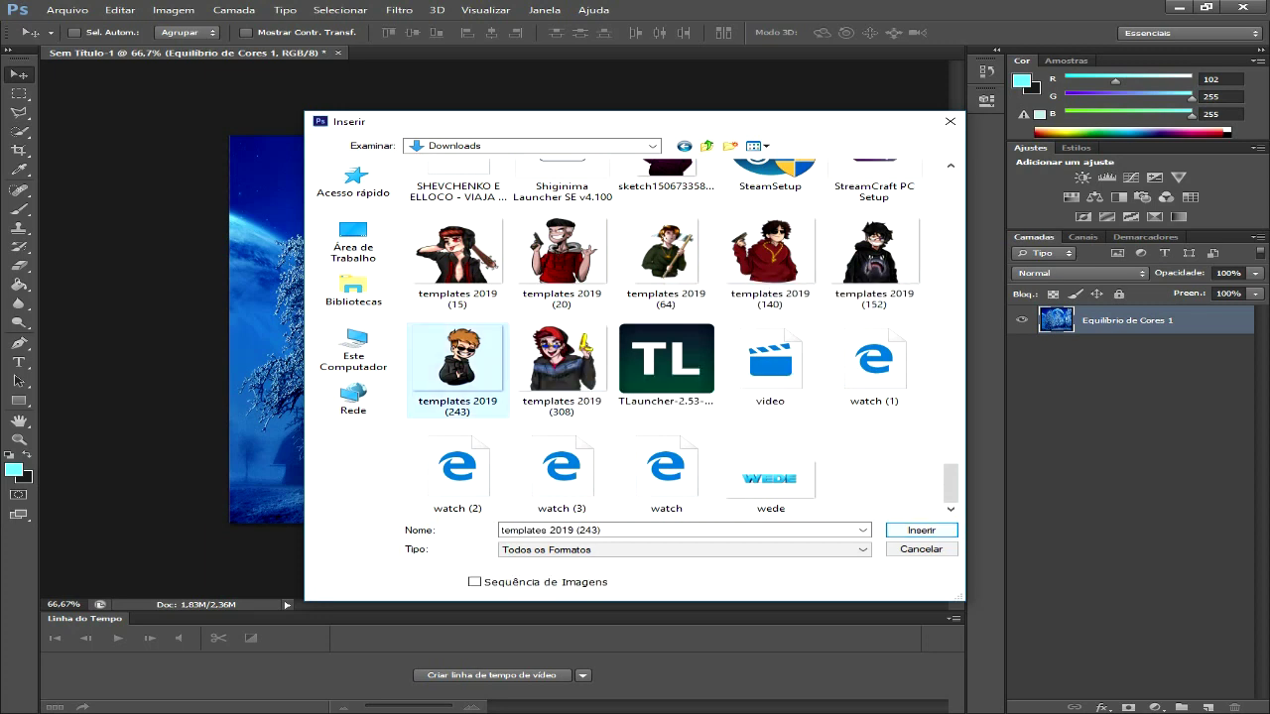
key(Return)
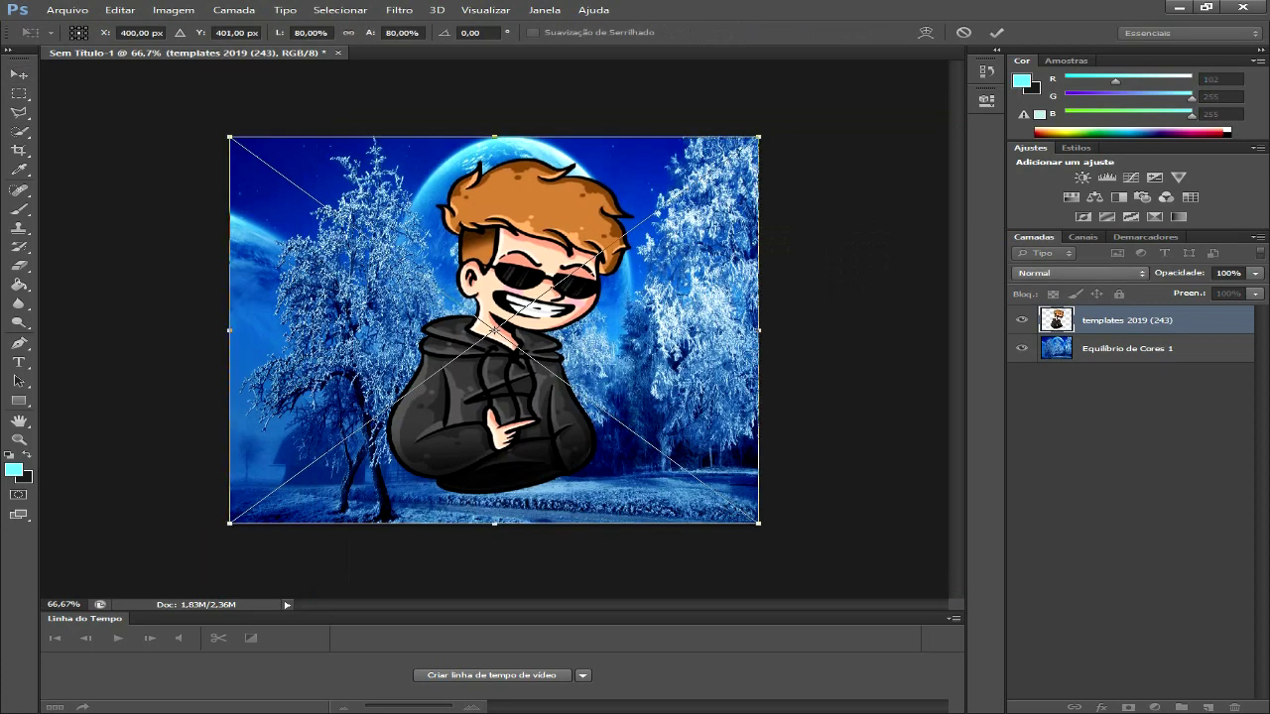
Step: Enlarge the character, move it down and left, and commit the transform
drag(494, 523, 494, 538)
drag(229, 337, 211, 338)
drag(476, 397, 468, 416)
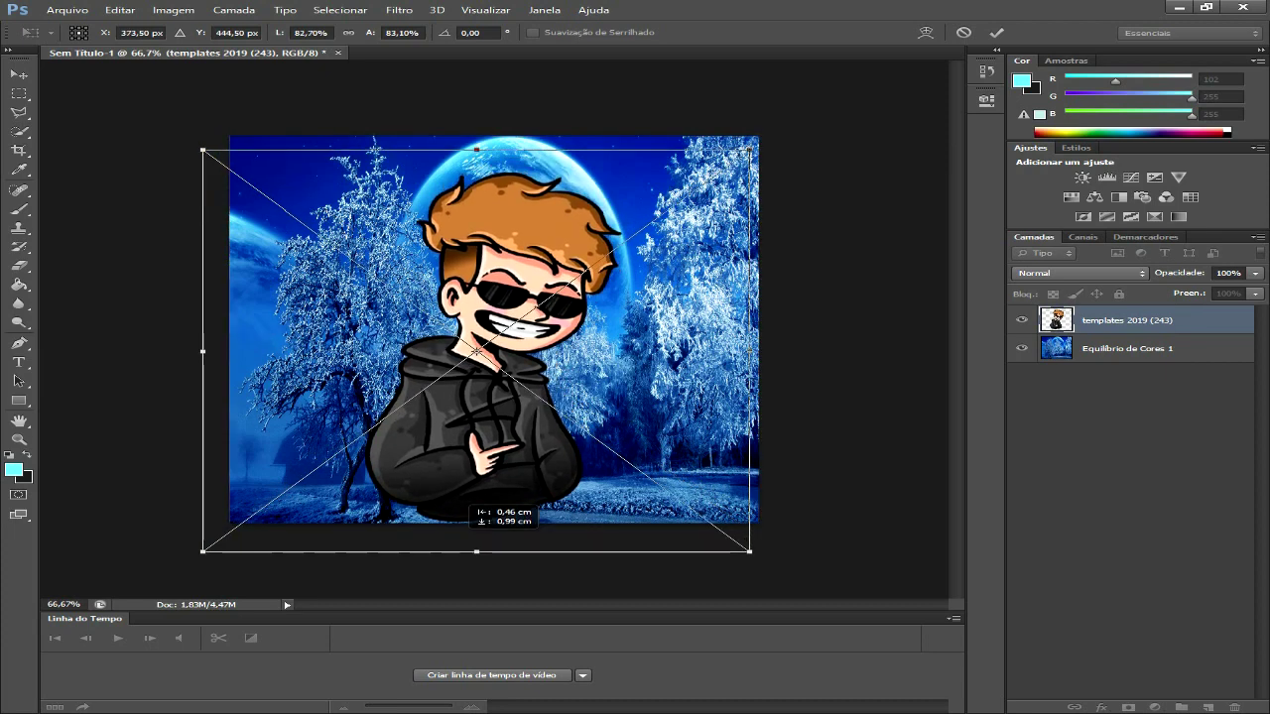
drag(476, 155, 476, 136)
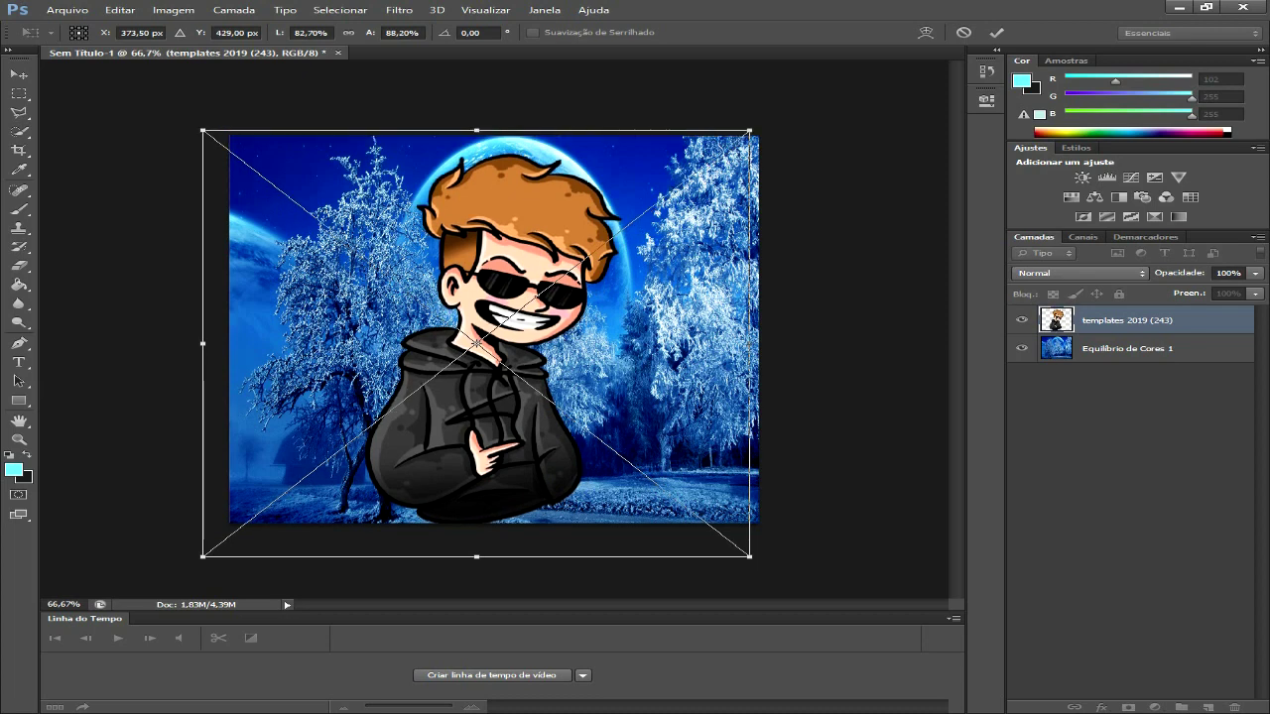
click(19, 74)
key(Return)
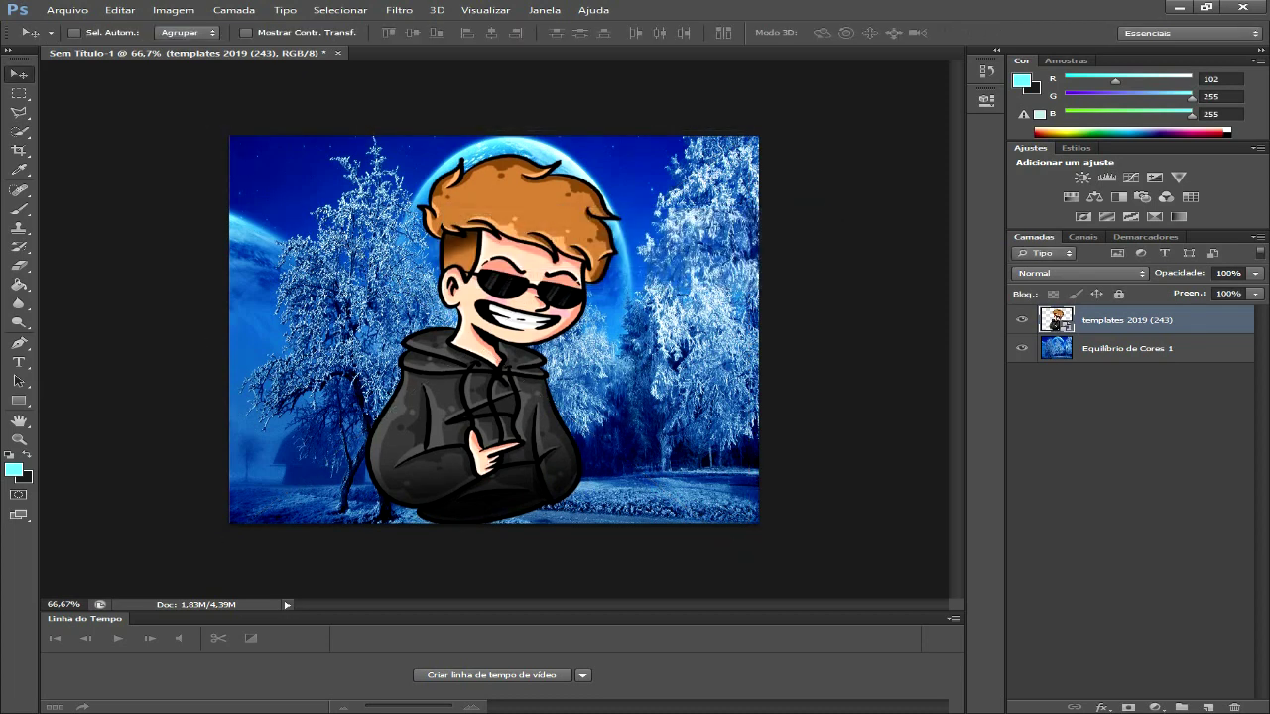
Step: Nudge the character slightly to the right with the arrow keys
key(shift+Right)
key(shift+Right)
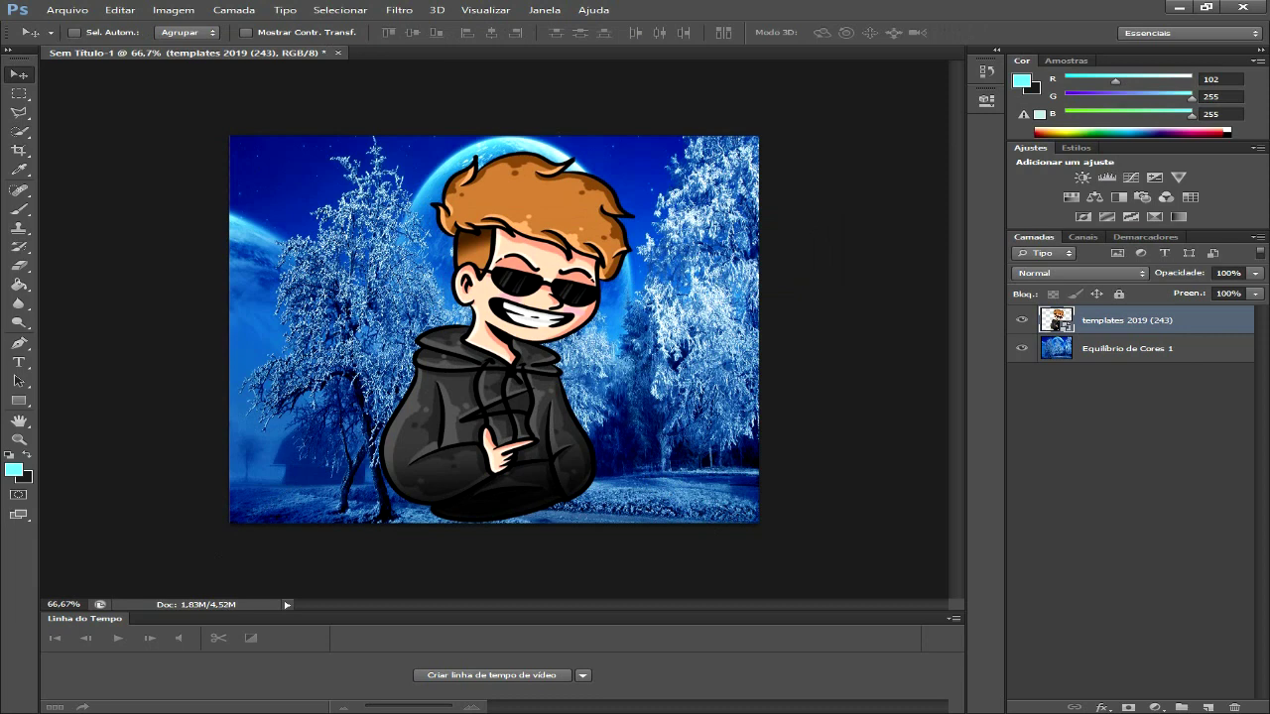
key(Right)
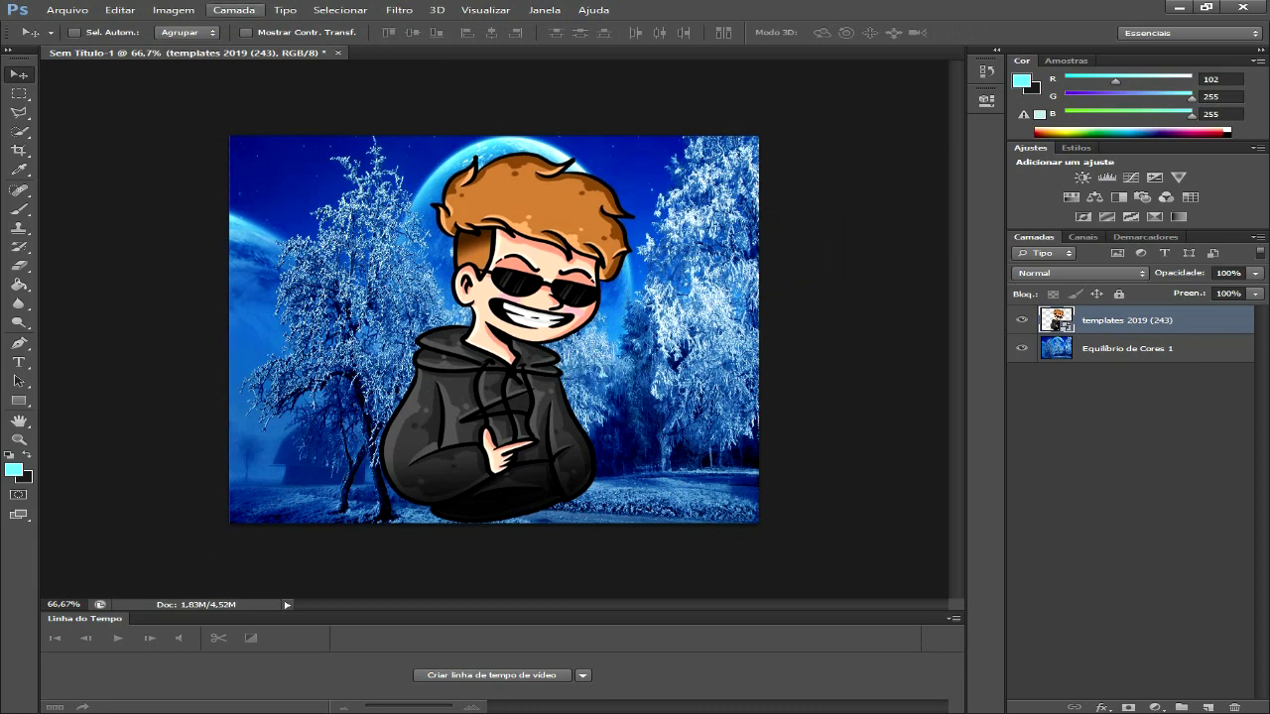
click(67, 9)
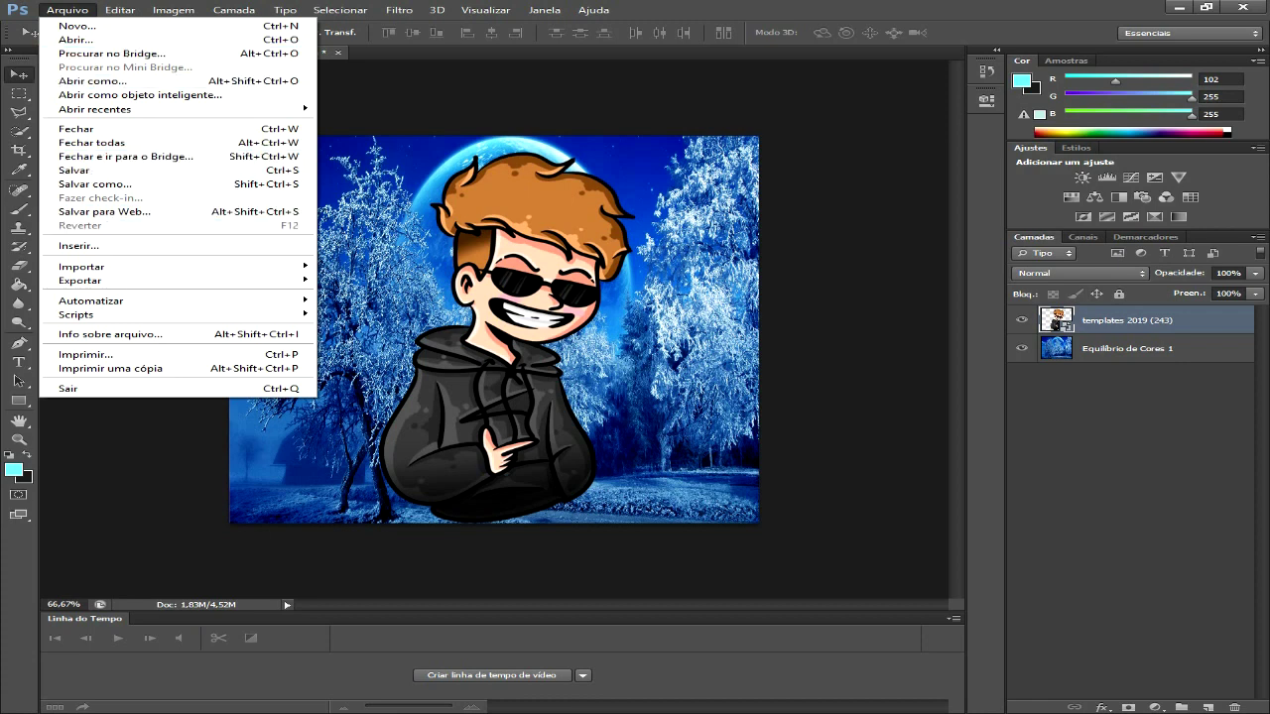
Step: Place the money-2082383_960_720 falling-money image from Downloads > PACK TRAP
click(80, 245)
click(353, 183)
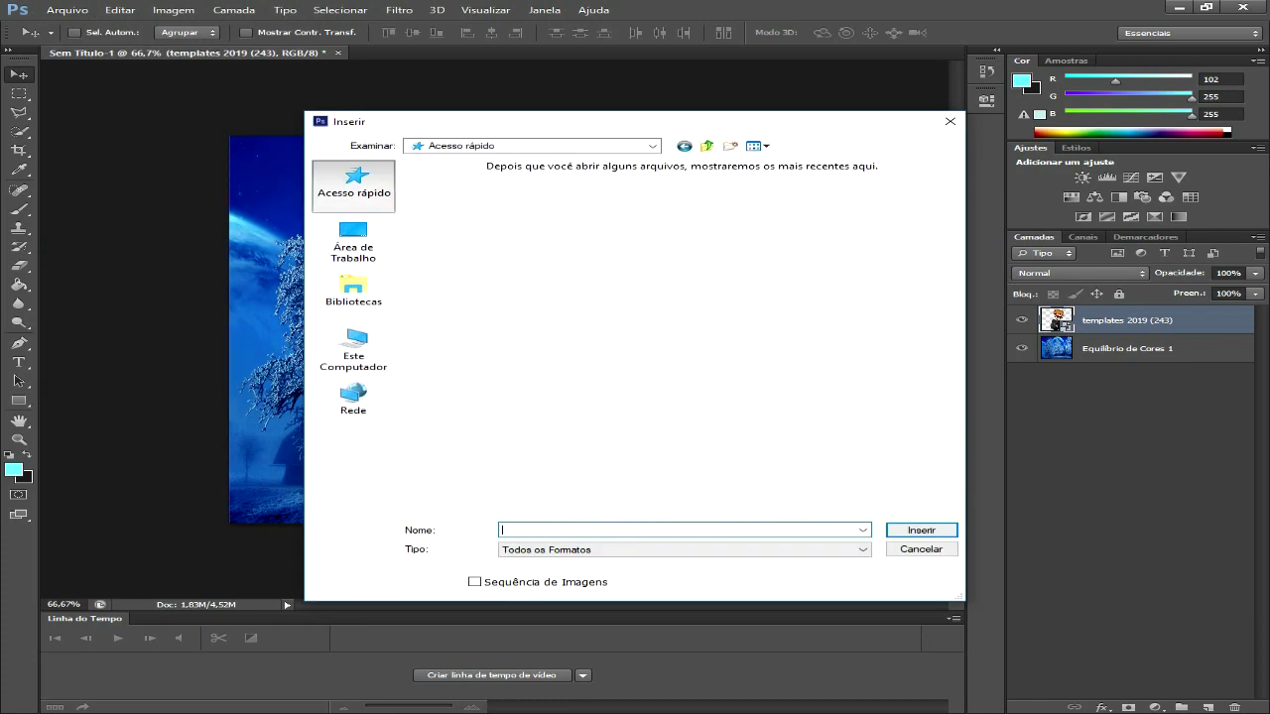
double_click(706, 187)
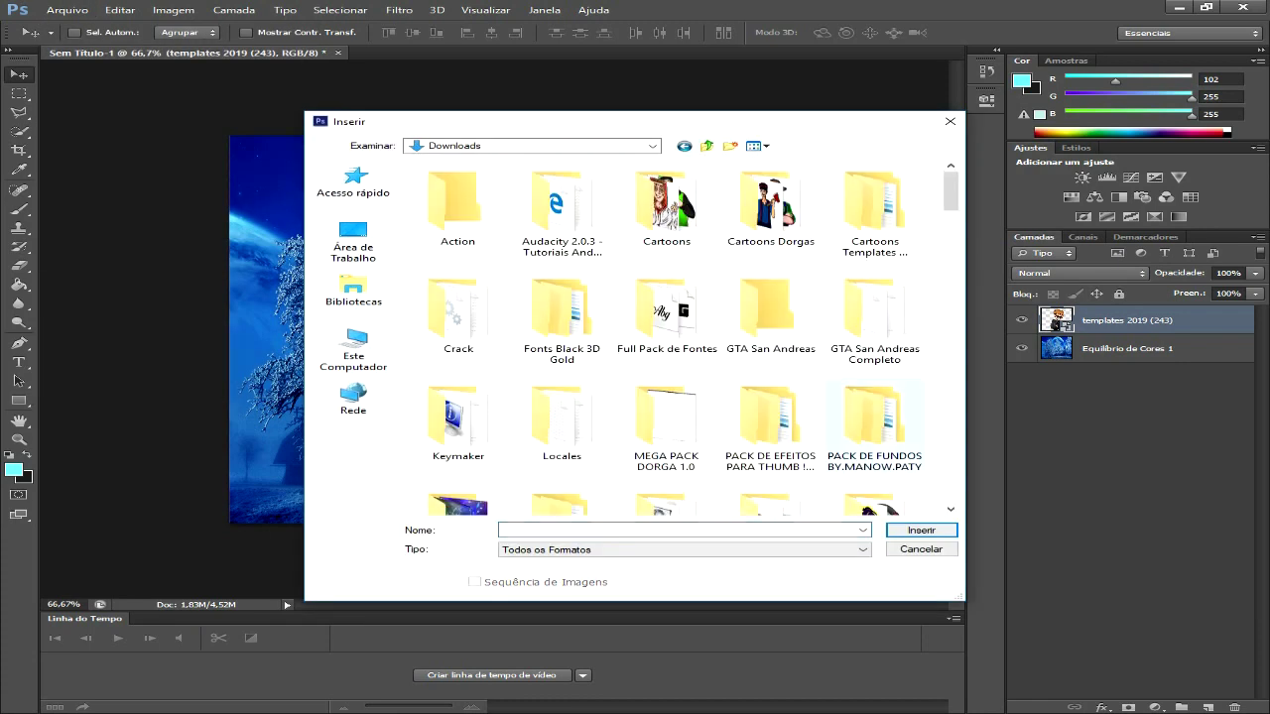
scroll(764, 402, down, 2)
double_click(675, 402)
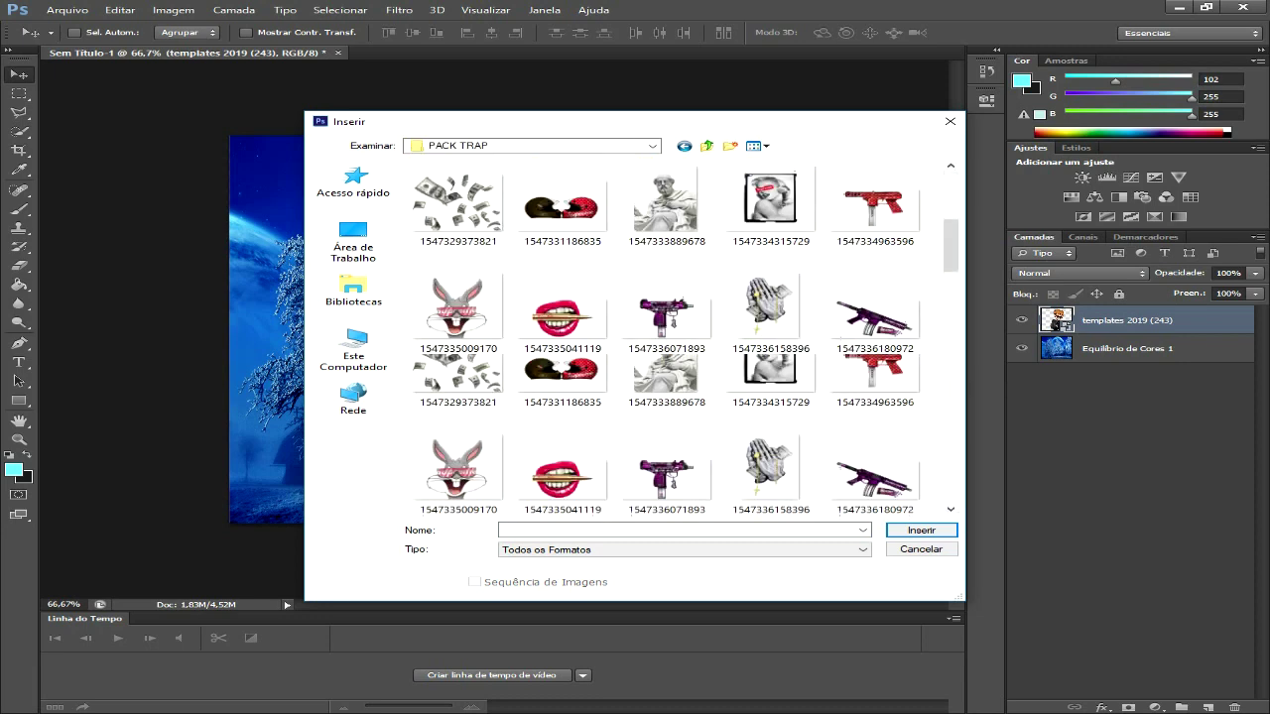
scroll(778, 387, down, 3)
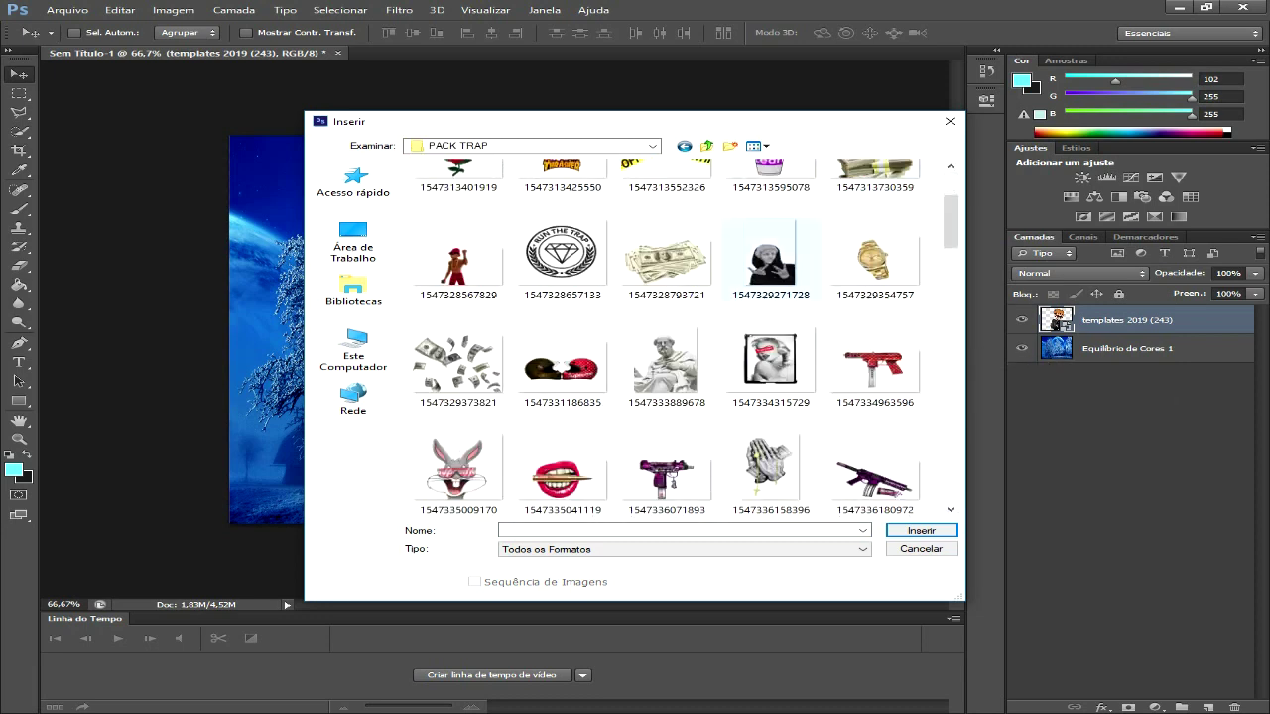
scroll(674, 337, down, 2)
scroll(675, 338, down, 5)
scroll(674, 337, down, 5)
scroll(675, 337, up, 2)
scroll(675, 338, up, 3)
click(770, 362)
double_click(770, 362)
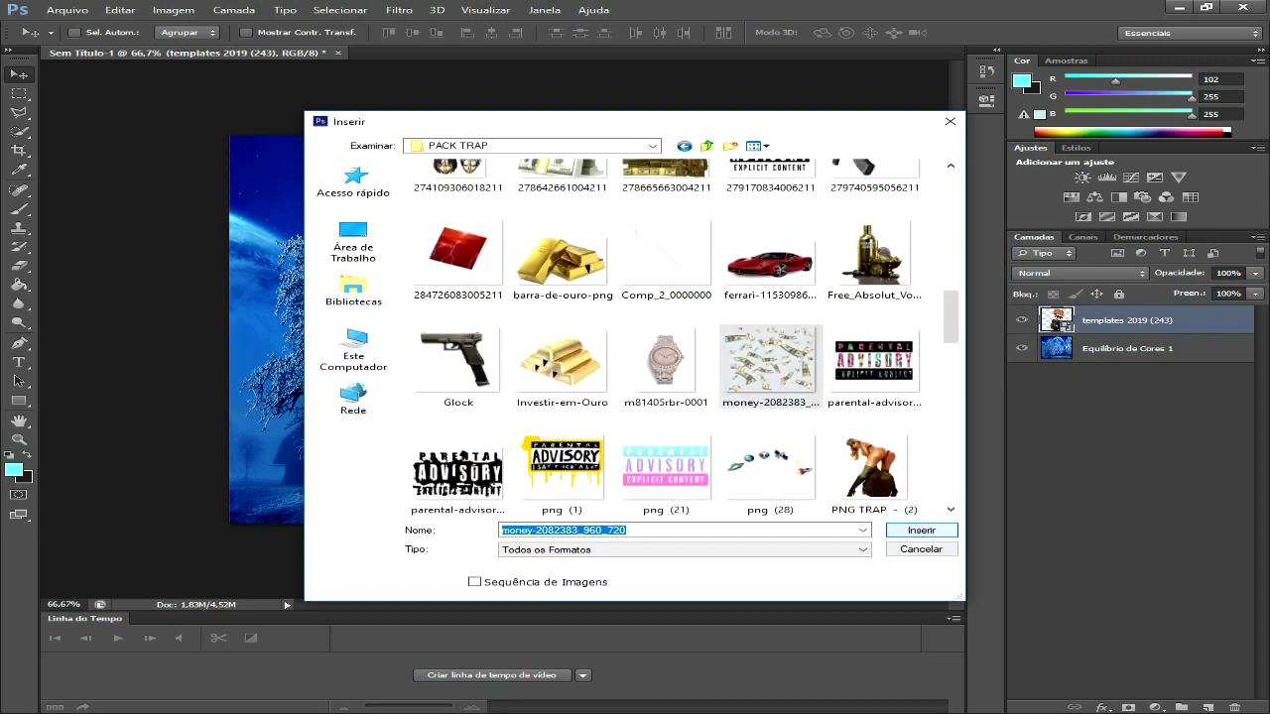
Step: Stretch the money image across the canvas, commit, and move it below the character layer
mouse_move(516, 363)
mouse_down()
mouse_move(528, 312)
mouse_move(524, 324)
mouse_up()
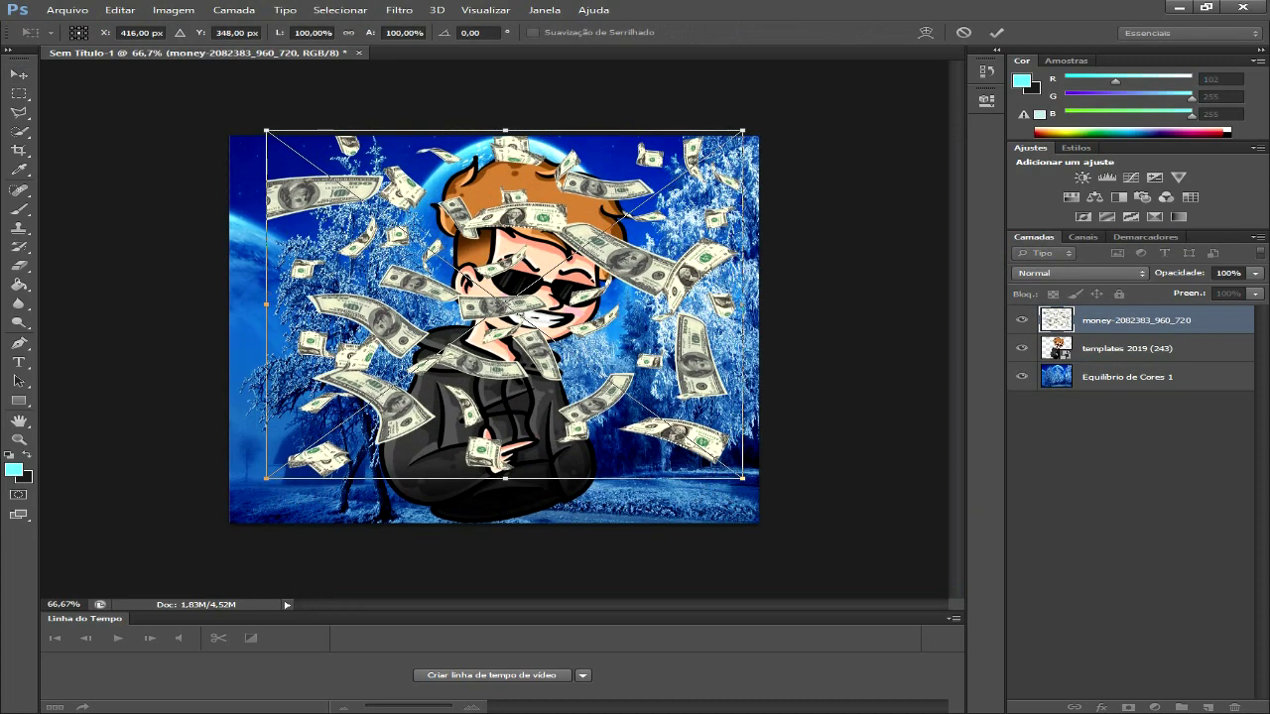
drag(741, 304, 758, 304)
drag(512, 478, 513, 523)
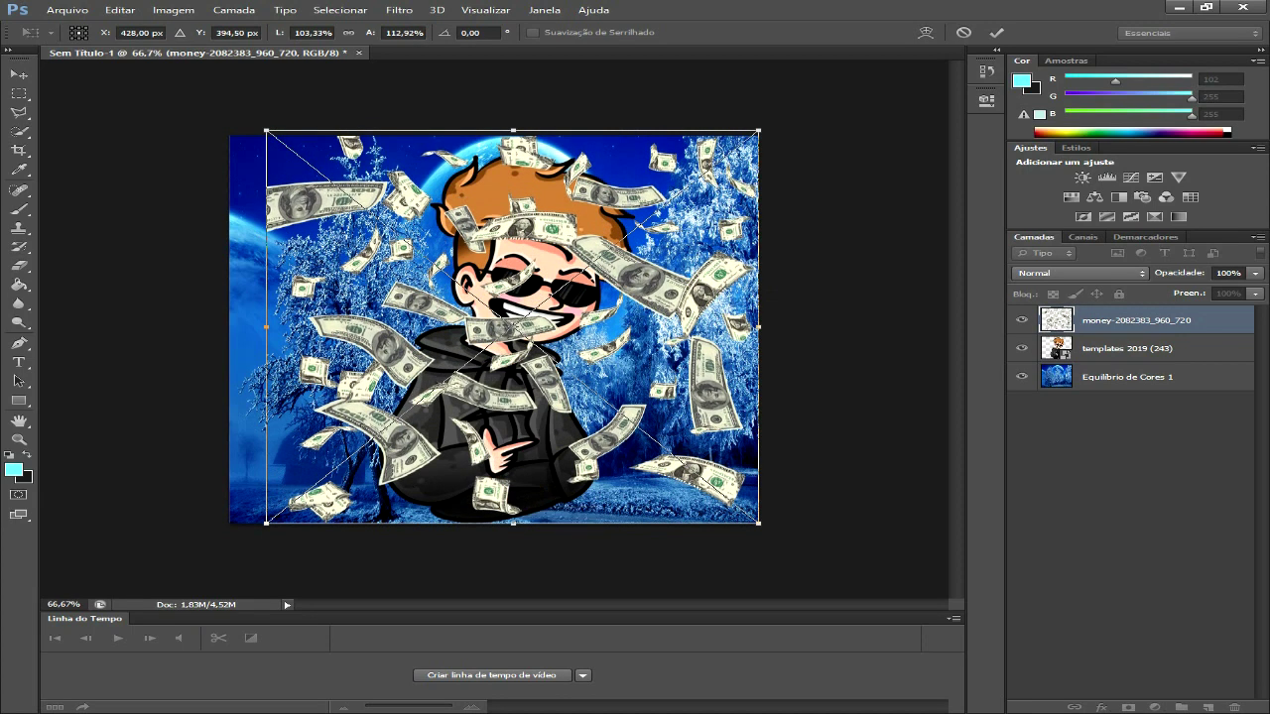
drag(266, 326, 229, 326)
click(19, 73)
key(Return)
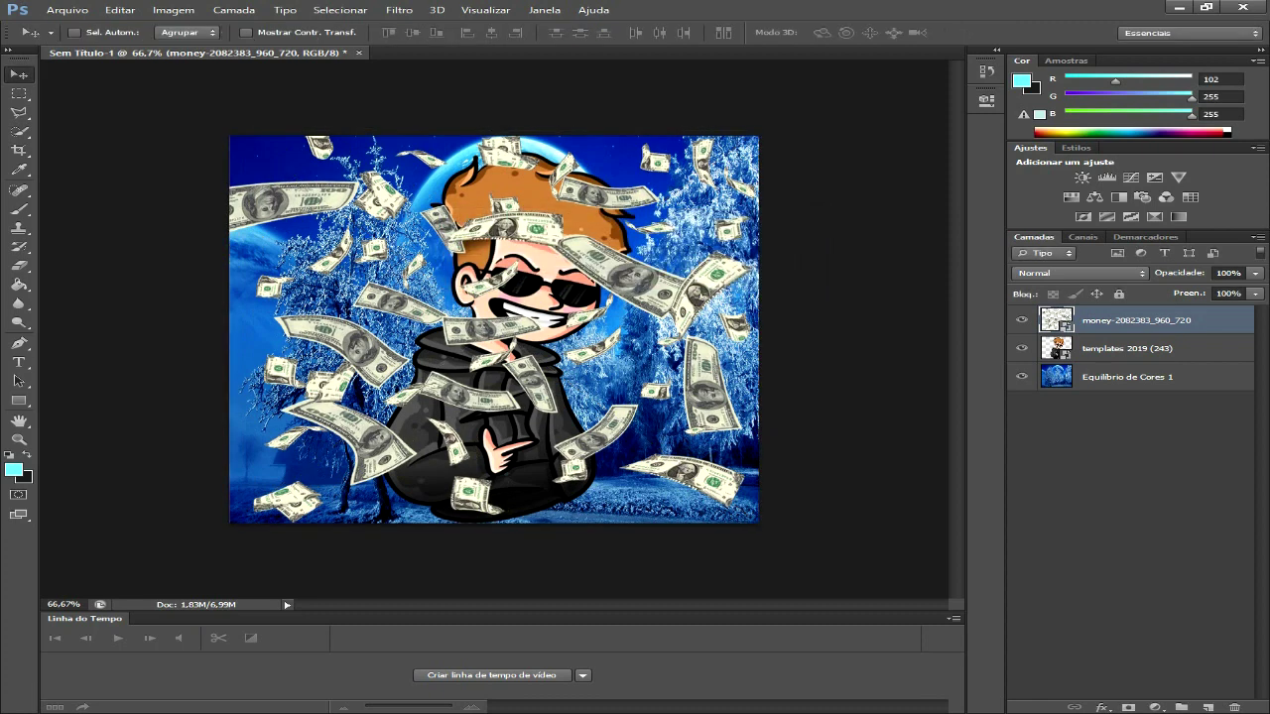
drag(1131, 319, 1131, 359)
right_click(1105, 348)
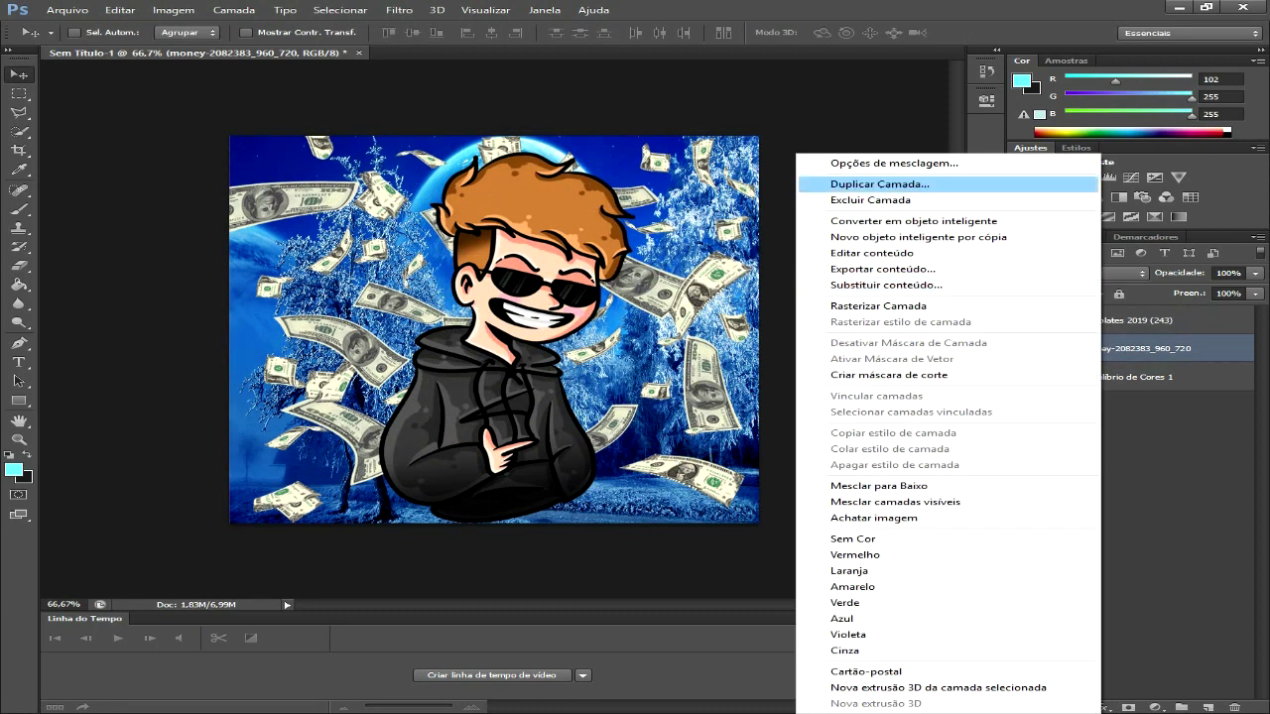
Step: Set the money layer's opacity to 50 in Opções de Mesclagem
click(942, 163)
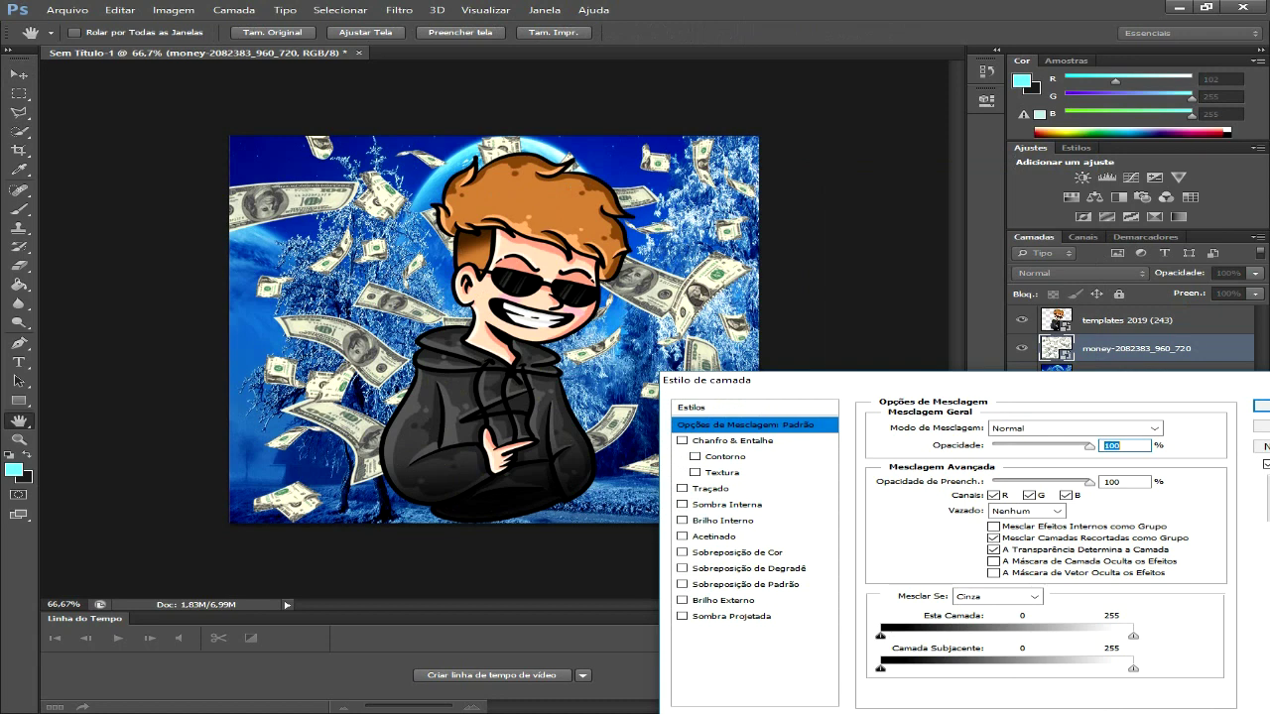
key(BackSpace)
text(50)
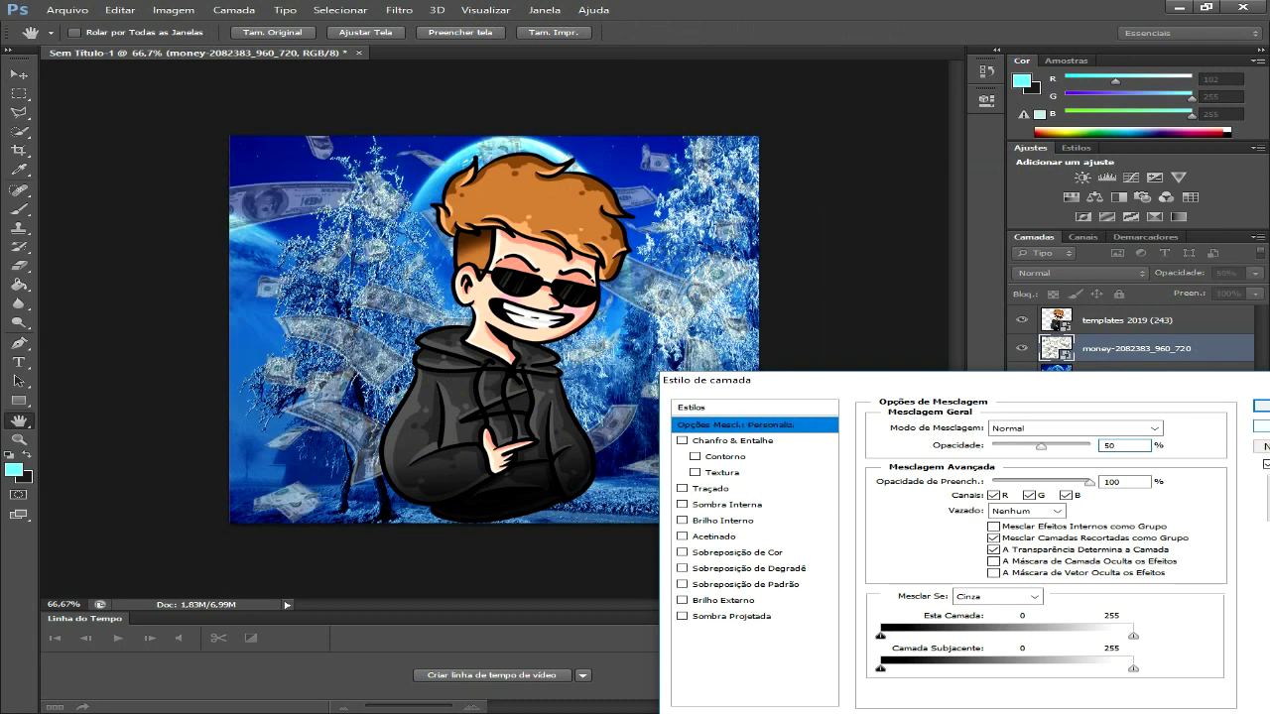
key(Return)
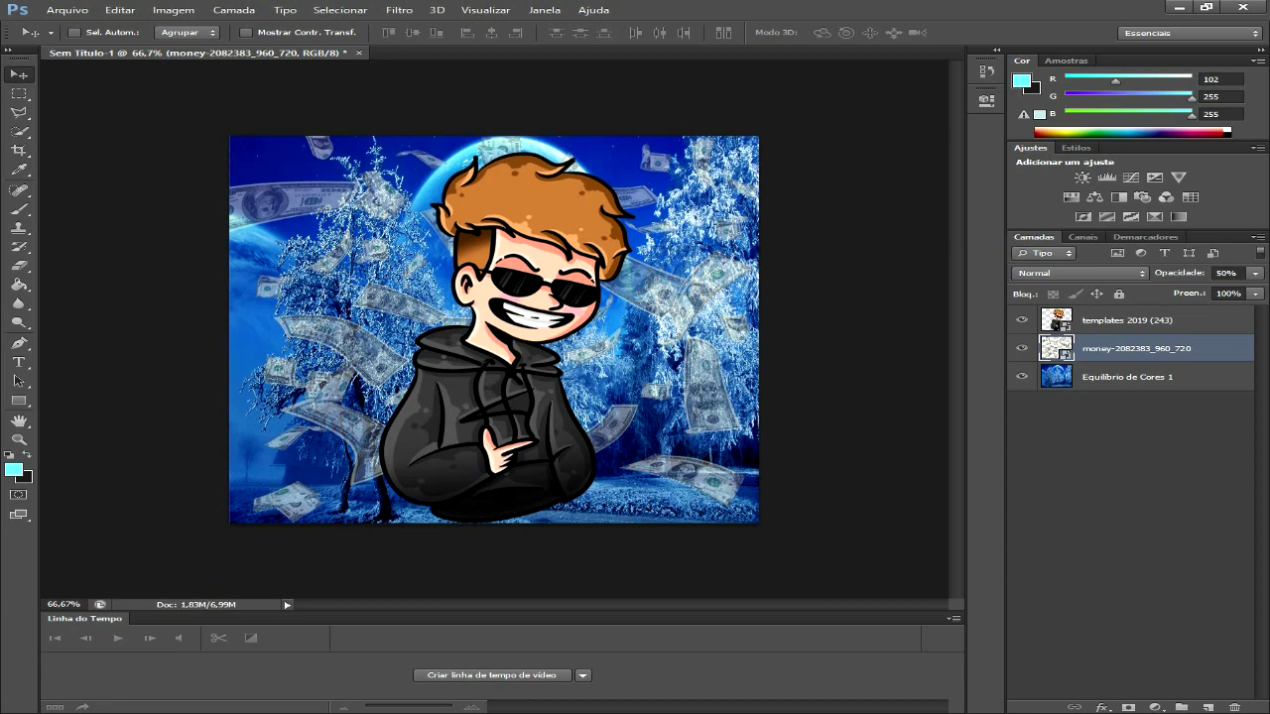
click(67, 10)
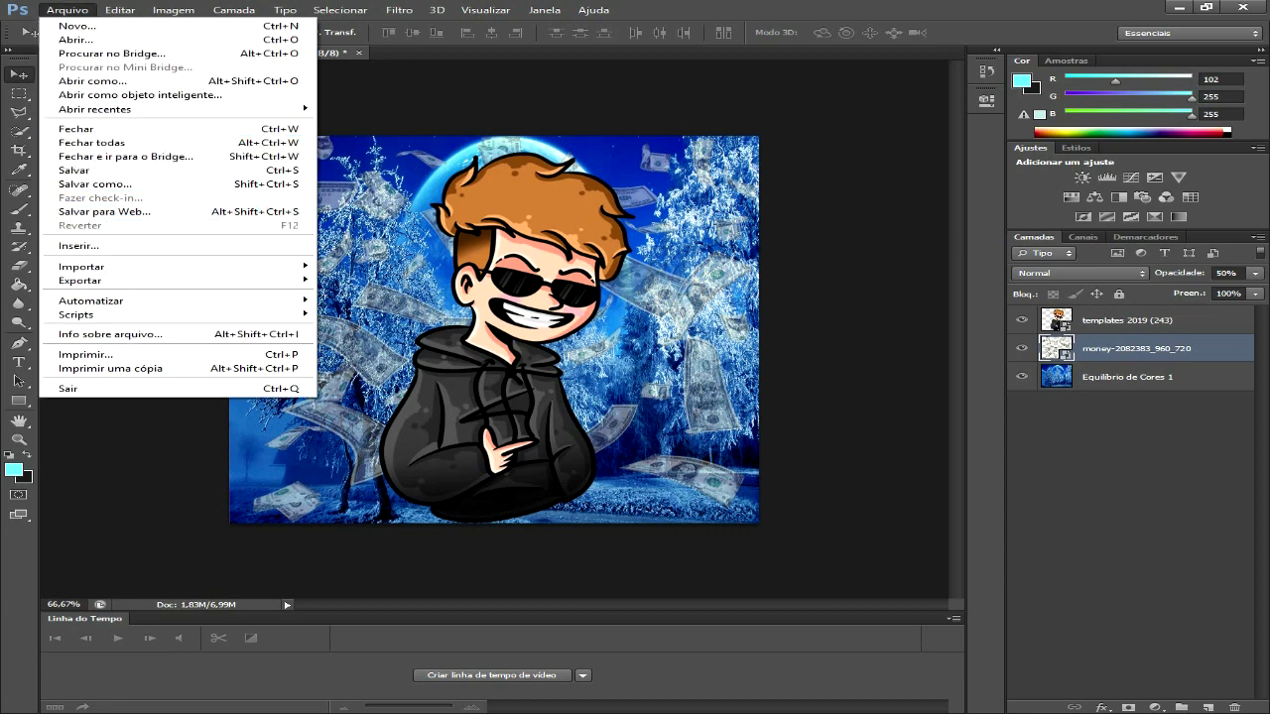
Step: Give templates 2019 (243) a Chanfro & Entalhe bevel with depth 1000% and size 185 px
key(Return)
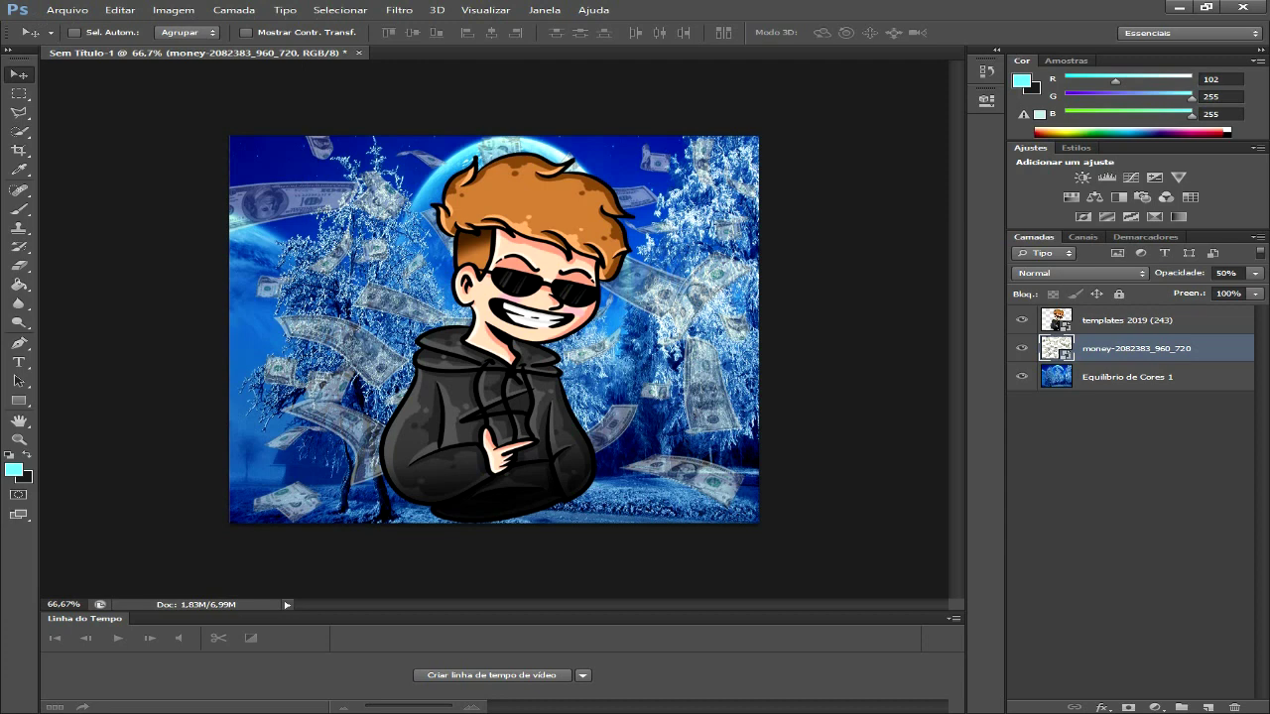
click(1127, 320)
right_click(1190, 320)
click(992, 164)
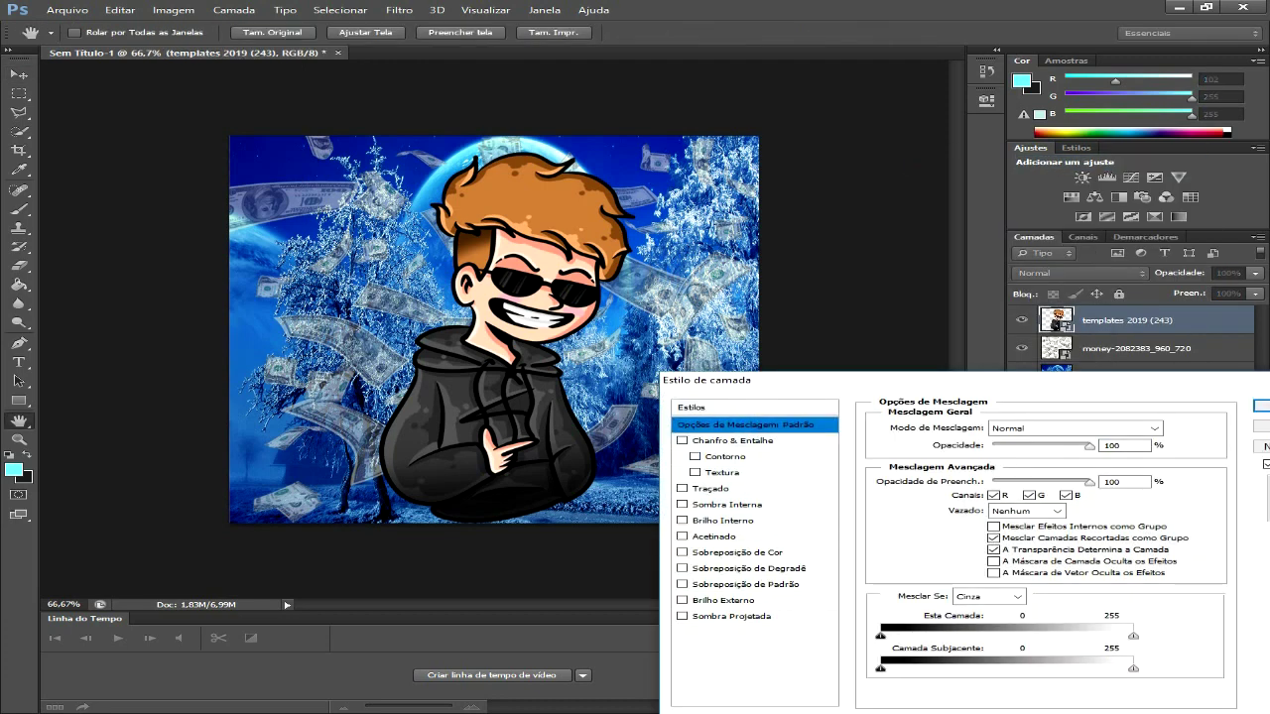
click(732, 439)
text(1000)
key(Tab)
text(185)
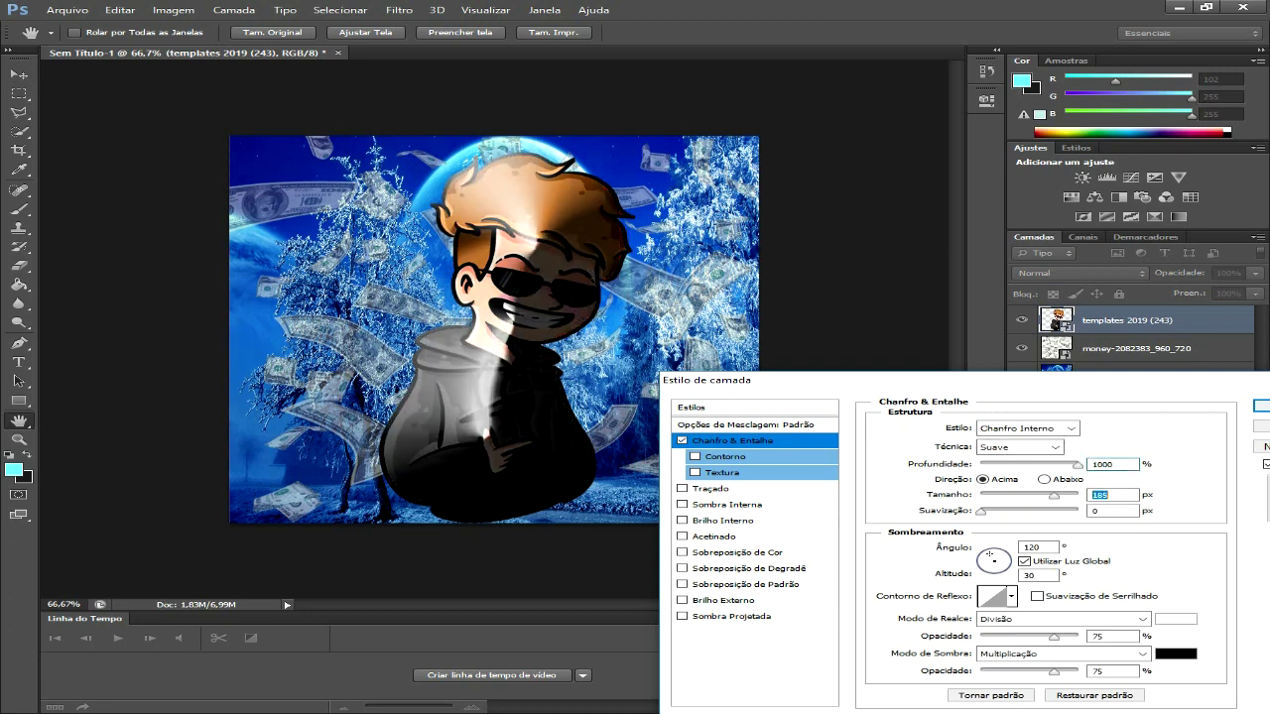
Step: Set the bevel's highlight opacity to 0% and shadow opacity to 5%, and enable Contorno and Textura
click(1111, 635)
key(BackSpace)
key(BackSpace)
text(20)
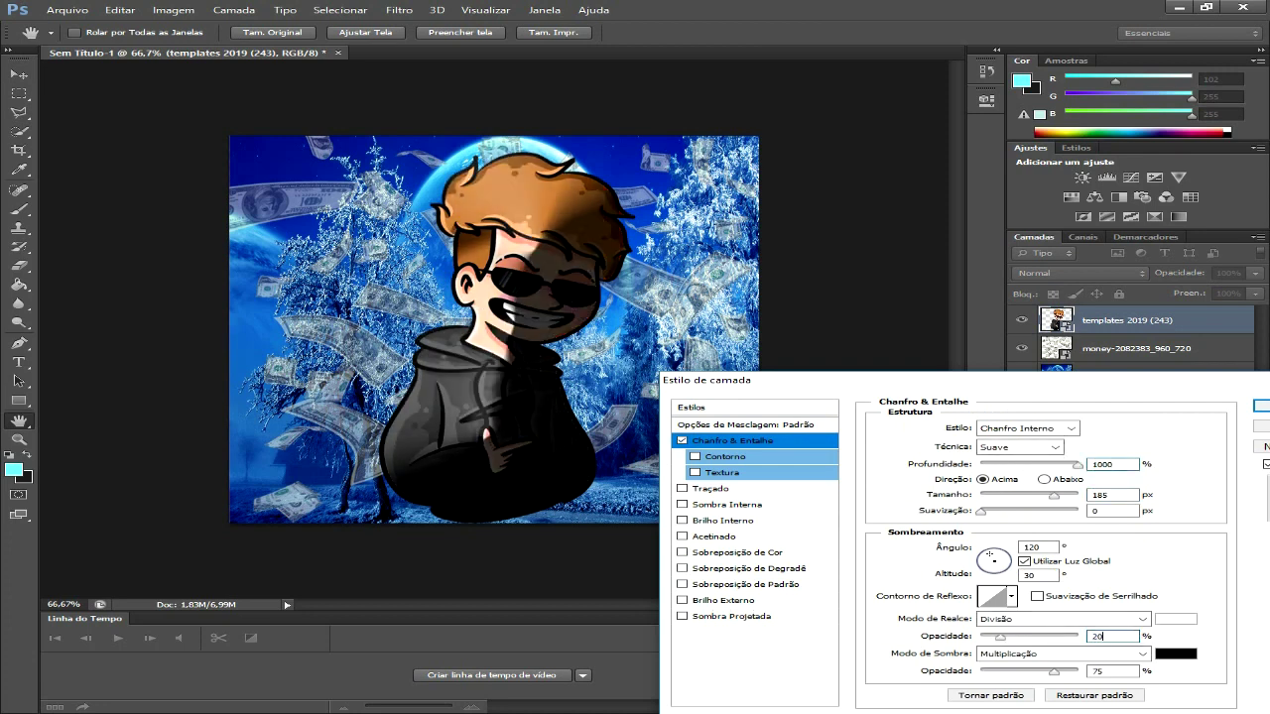
key(Tab)
text(2)
key(BackSpace)
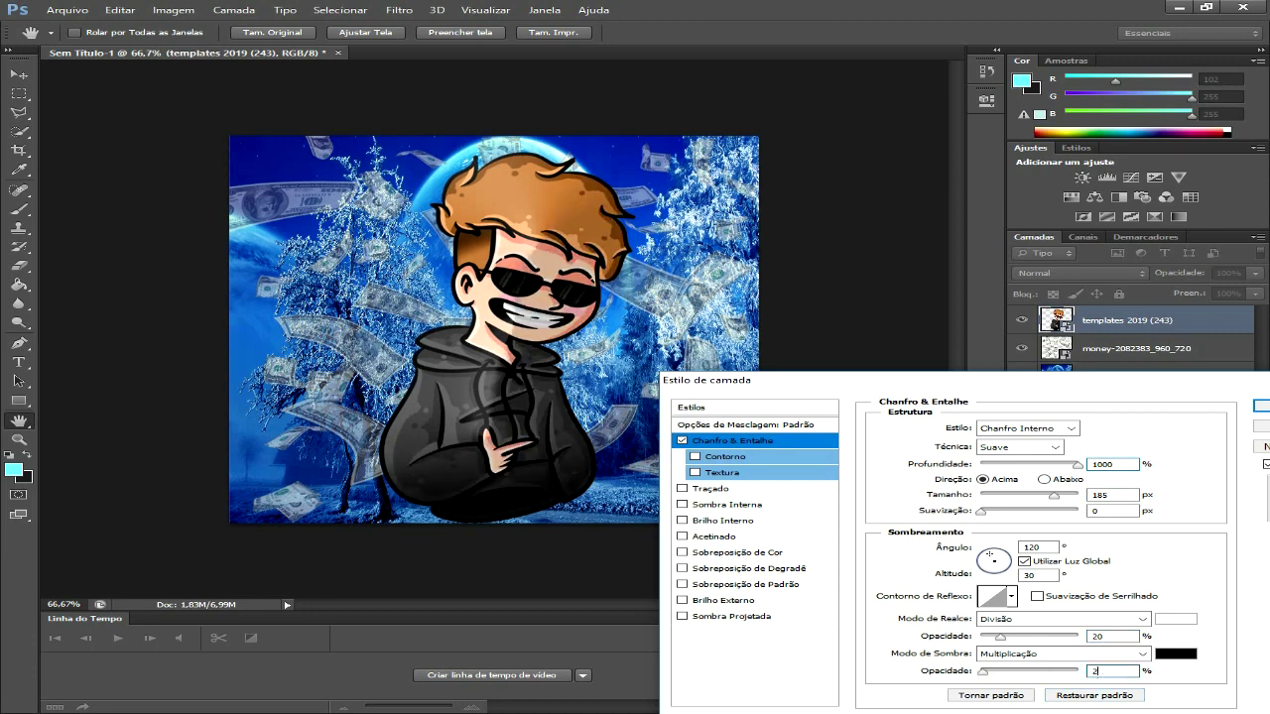
text(10)
key(BackSpace)
key(BackSpace)
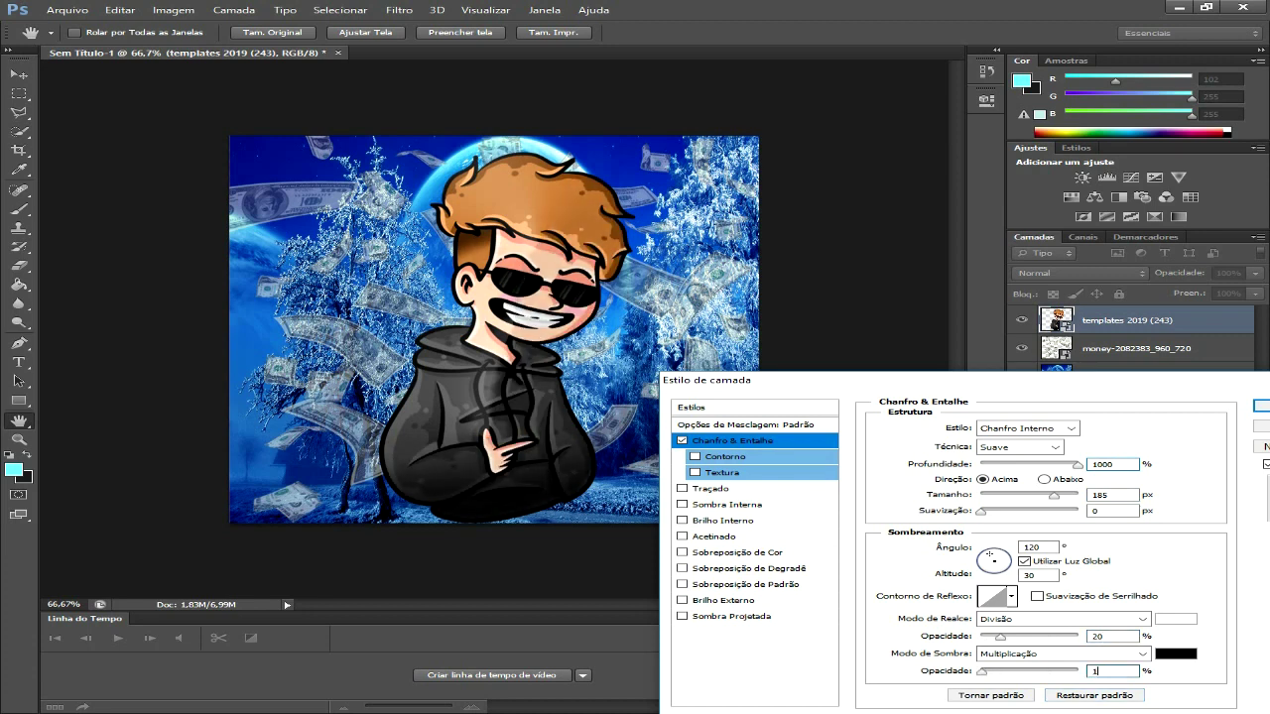
text(5)
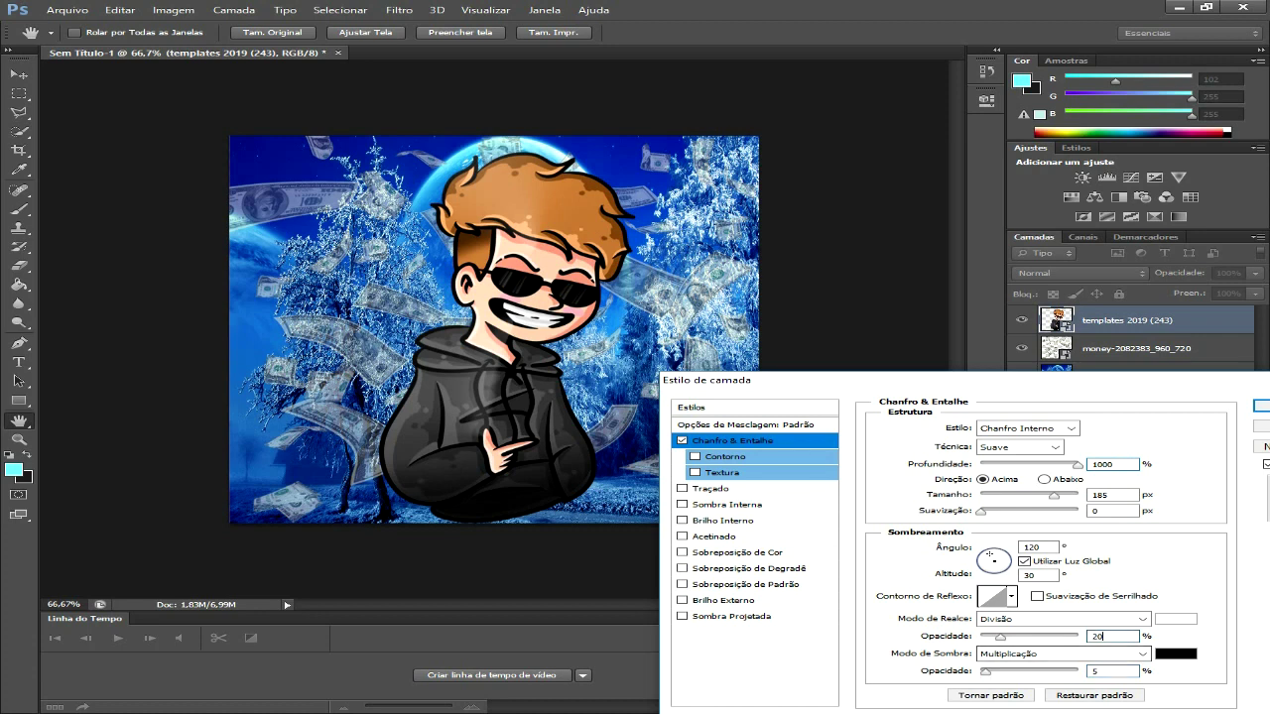
click(1101, 636)
key(BackSpace)
key(BackSpace)
text(0)
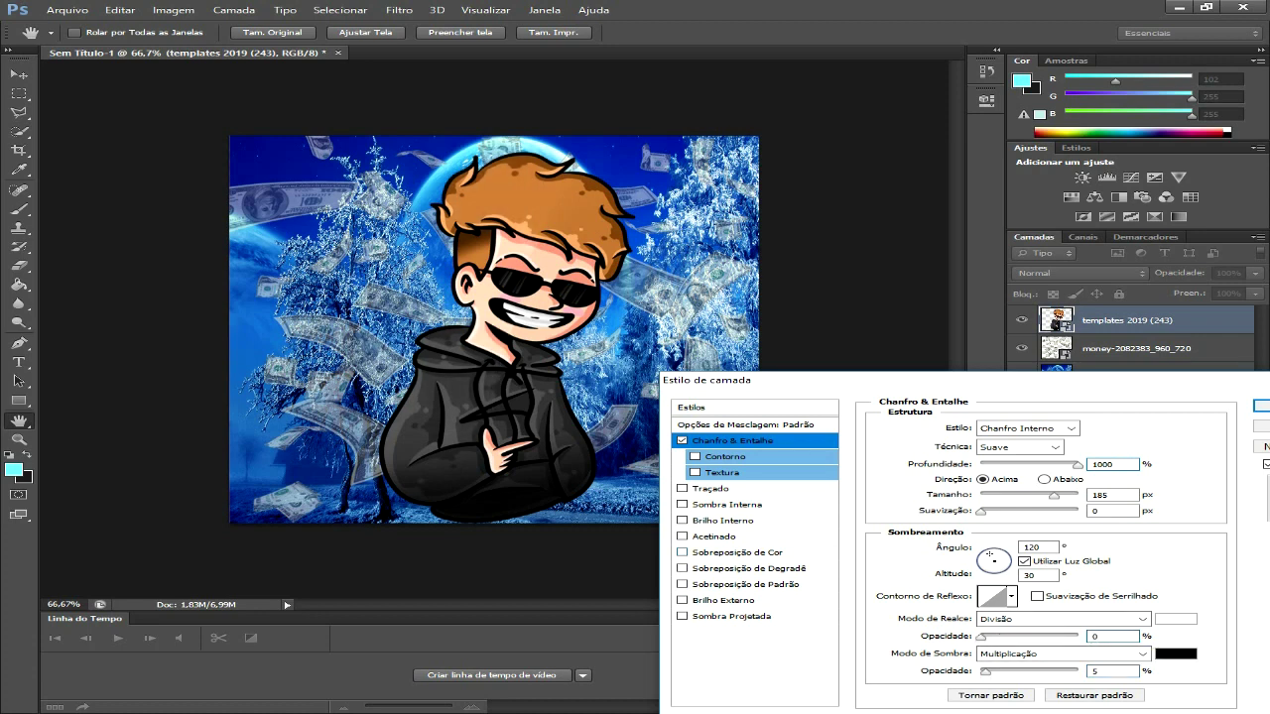
click(694, 456)
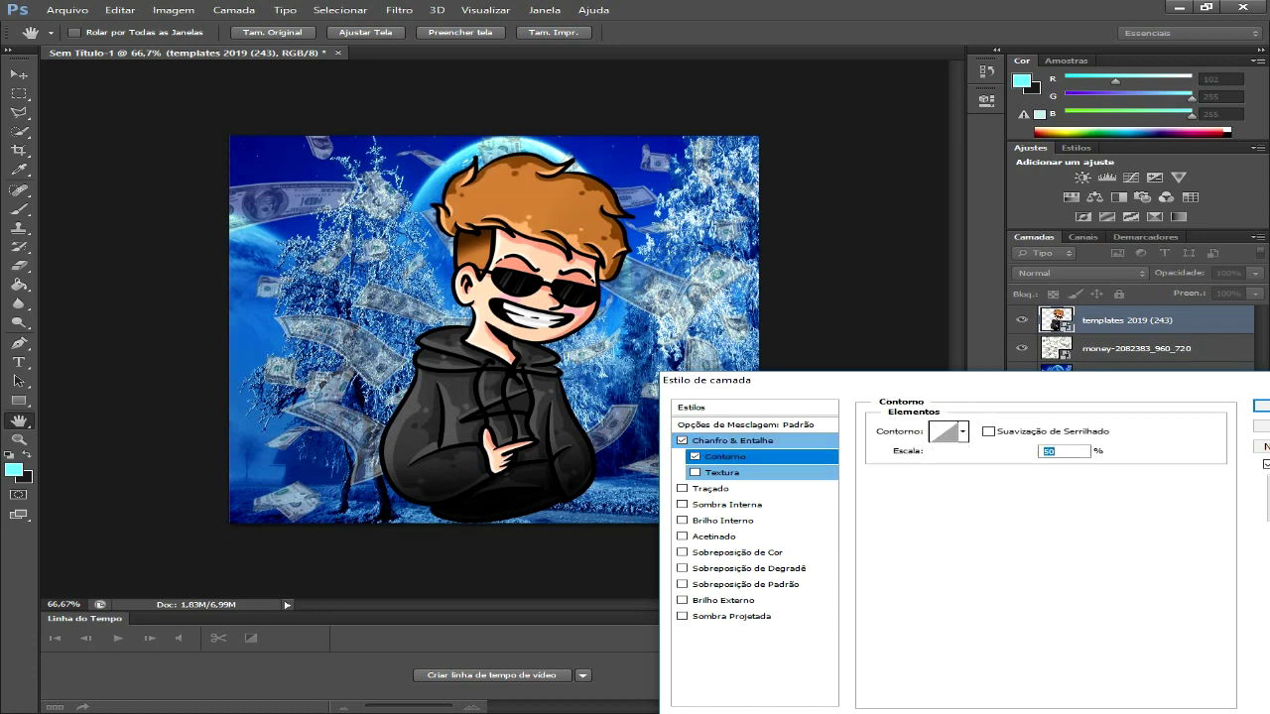
click(695, 472)
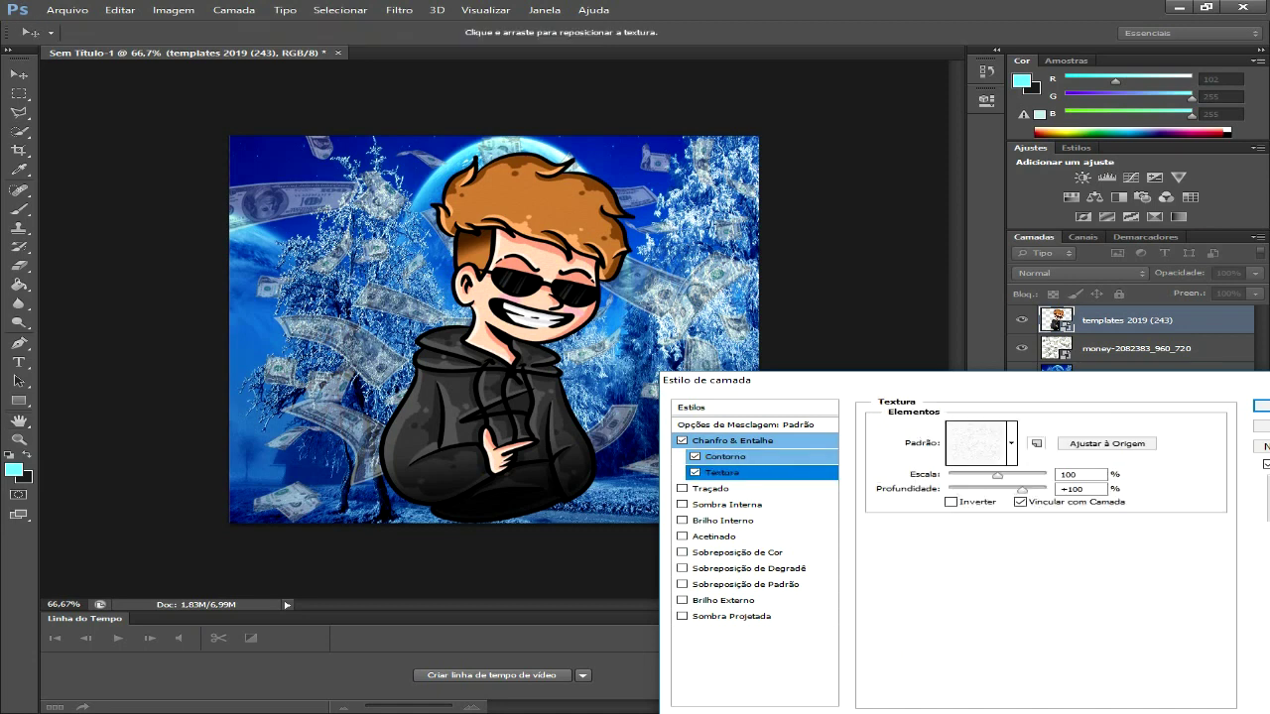
Step: Experiment with the Textura scale and depth (about +26) in the Layer Style dialog
mouse_move(997, 474)
mouse_down()
mouse_move(948, 474)
mouse_move(1045, 474)
mouse_move(948, 489)
mouse_up()
click(1091, 474)
key(BackSpace)
key(BackSpace)
key(BackSpace)
text(000)
key(shift+Down)
key(shift+Down)
key(shift+Down)
key(shift+Down)
key(shift+Down)
key(shift+Down)
key(shift+Down)
key(shift+Down)
key(shift+Down)
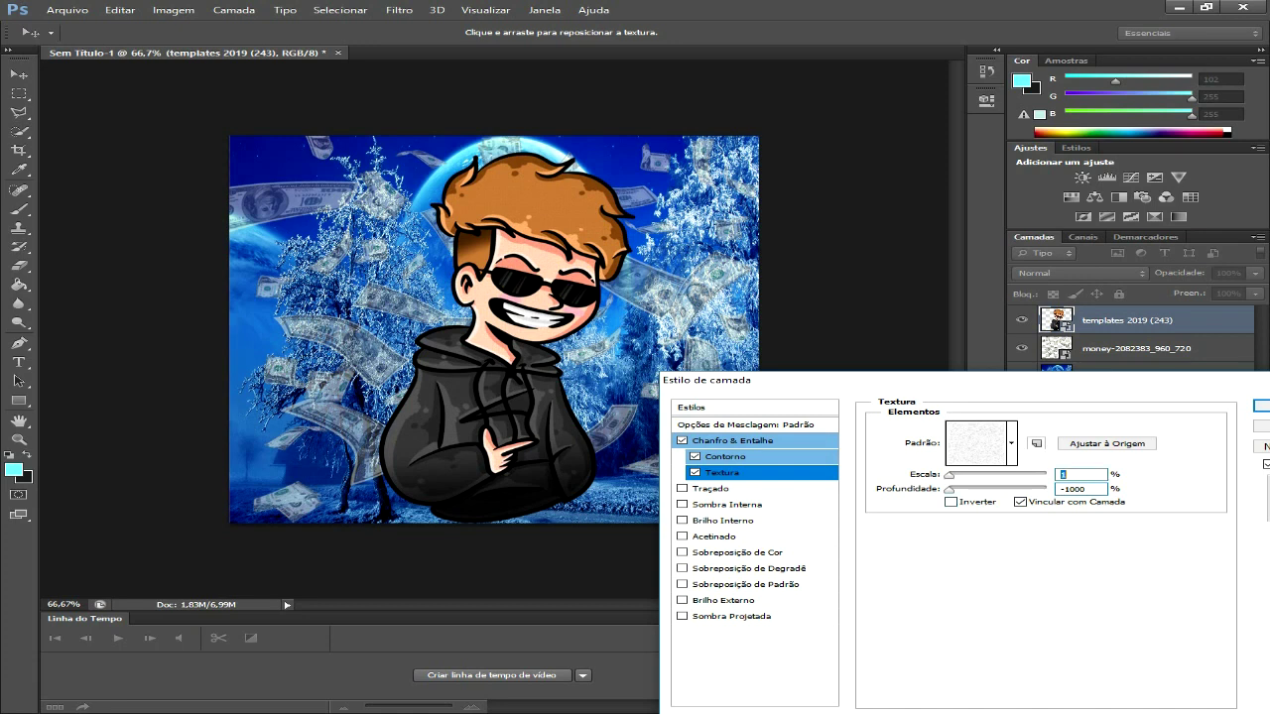
drag(949, 489, 1004, 489)
key(space)
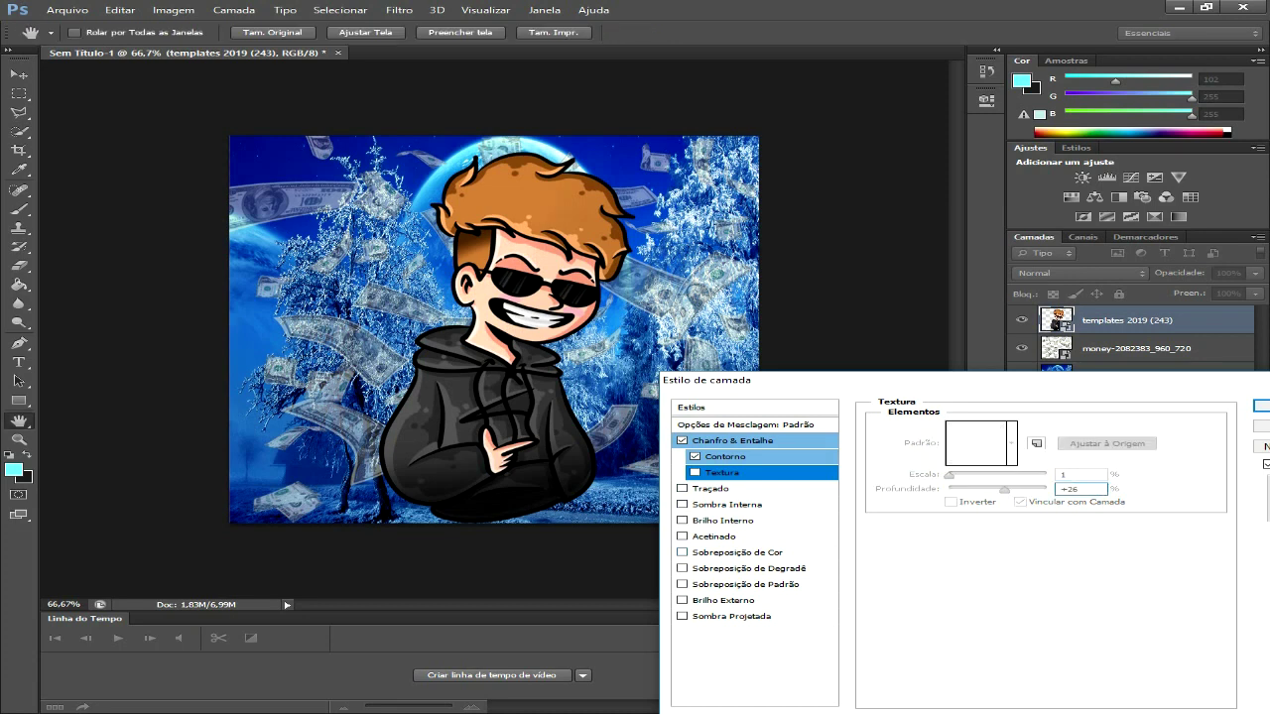
Step: Try a 5 px Traçado stroke, remove it, and apply the bevel-only style
click(710, 488)
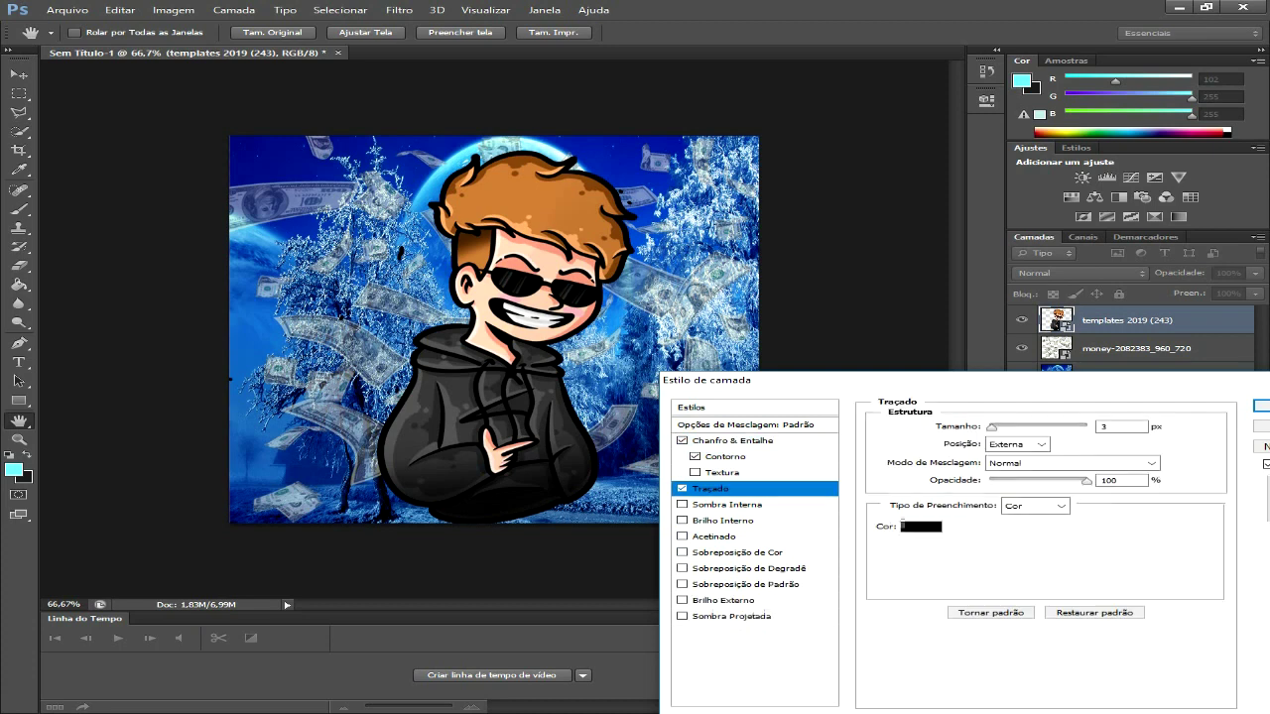
double_click(1104, 427)
text(5)
key(BackSpace)
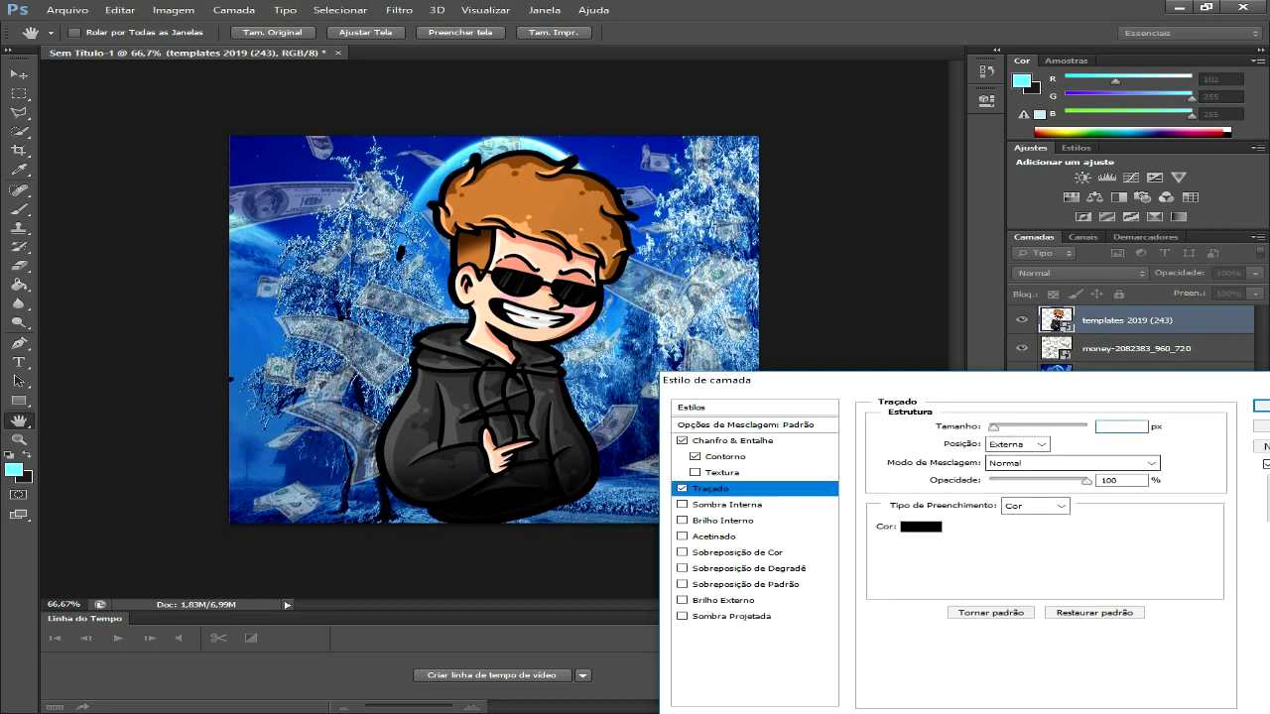
key(Tab)
key(Return)
click(682, 488)
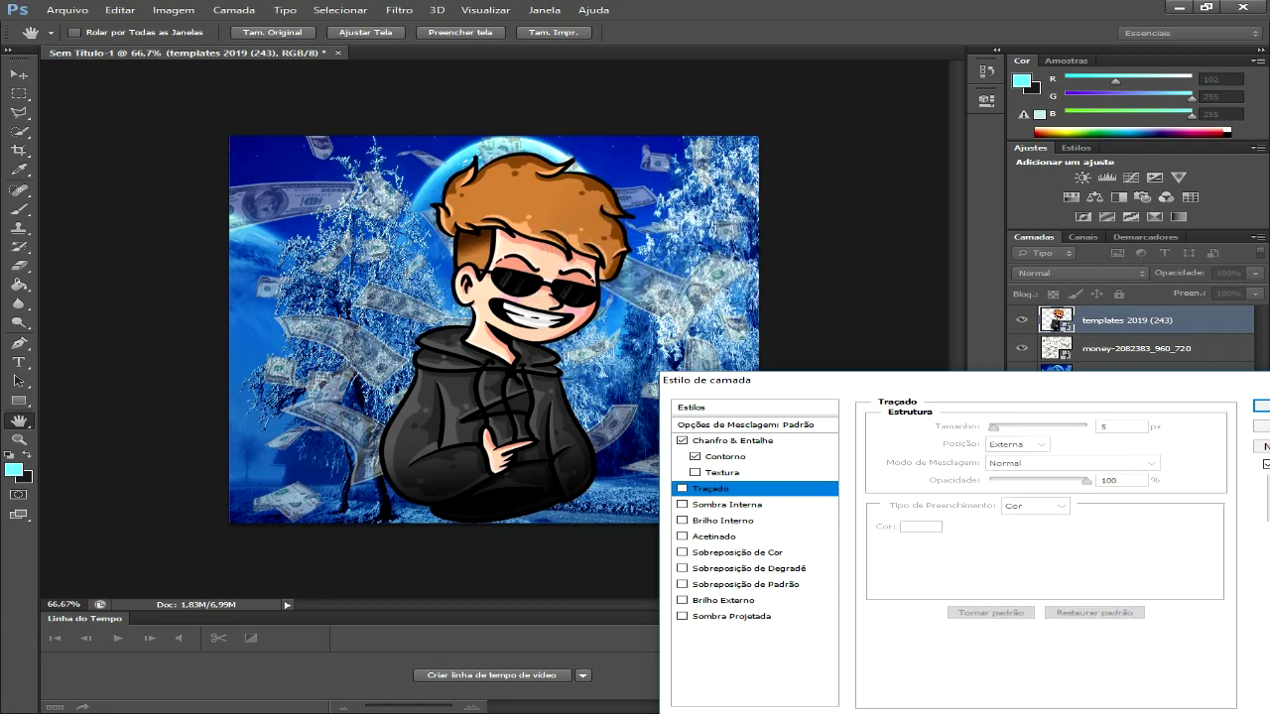
key(Return)
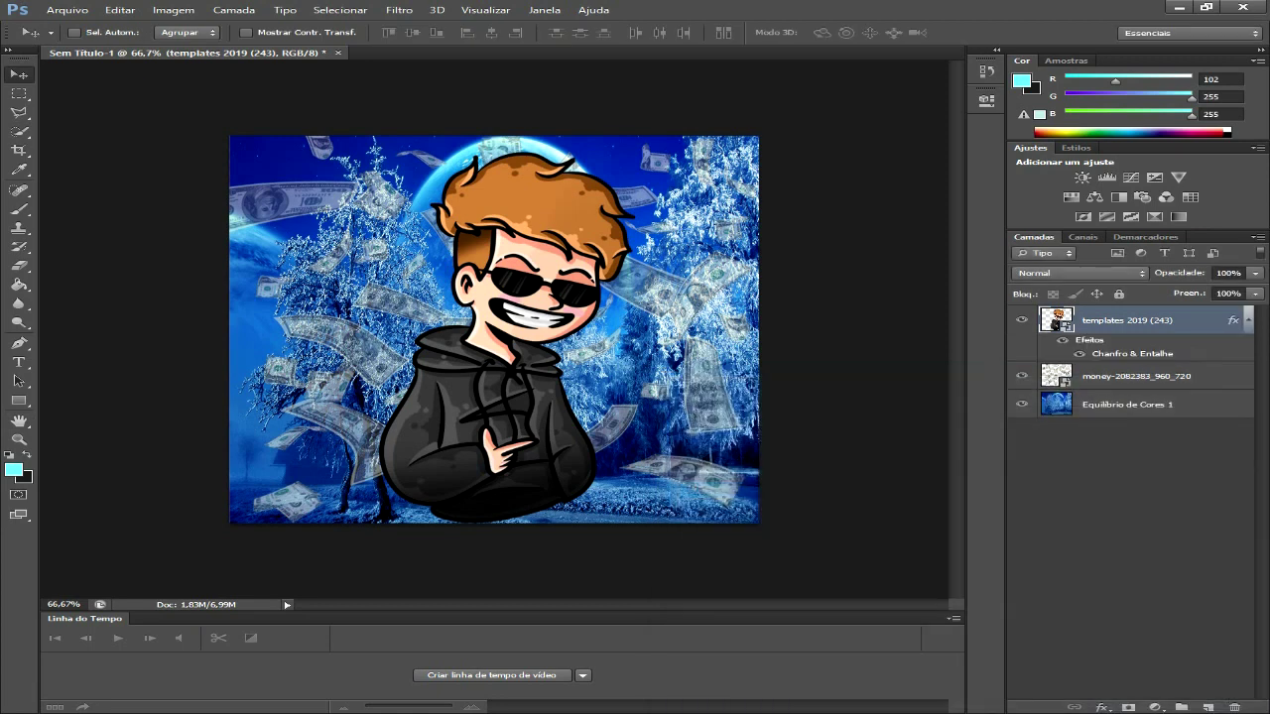
Step: On a new layer, paint soft cyan glow beside the hoodie, face and hair
click(1207, 707)
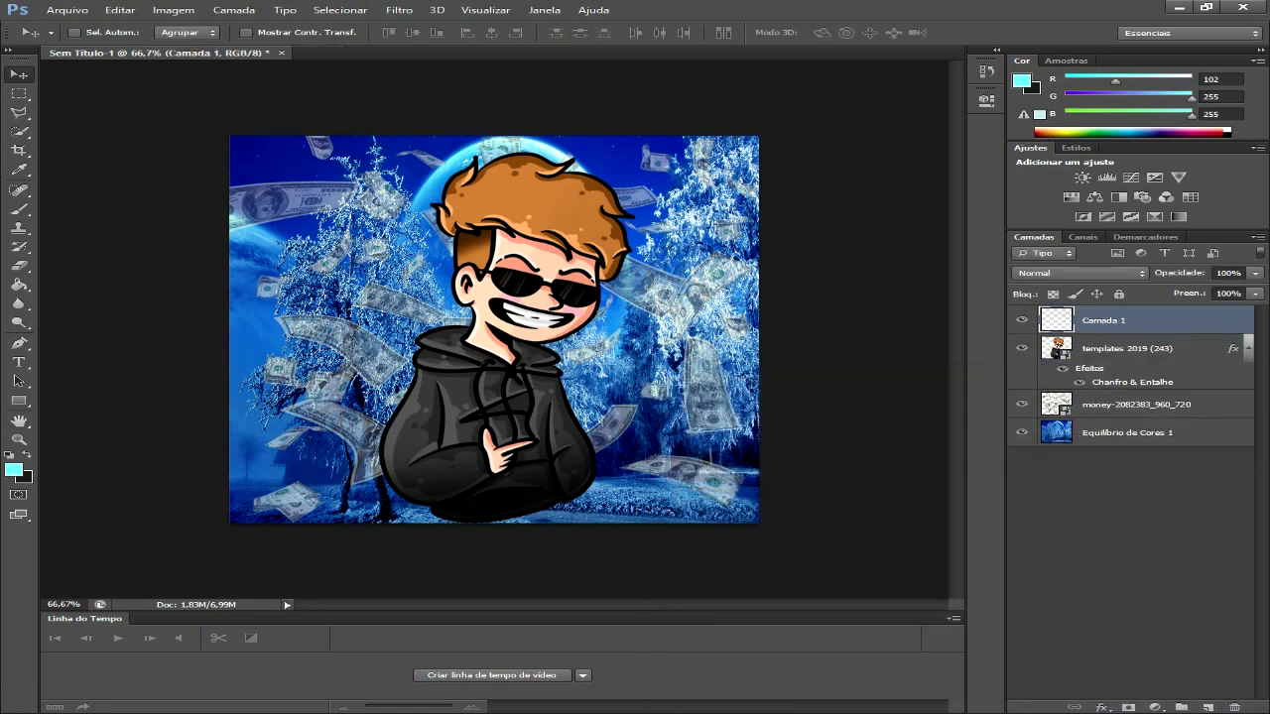
key(b)
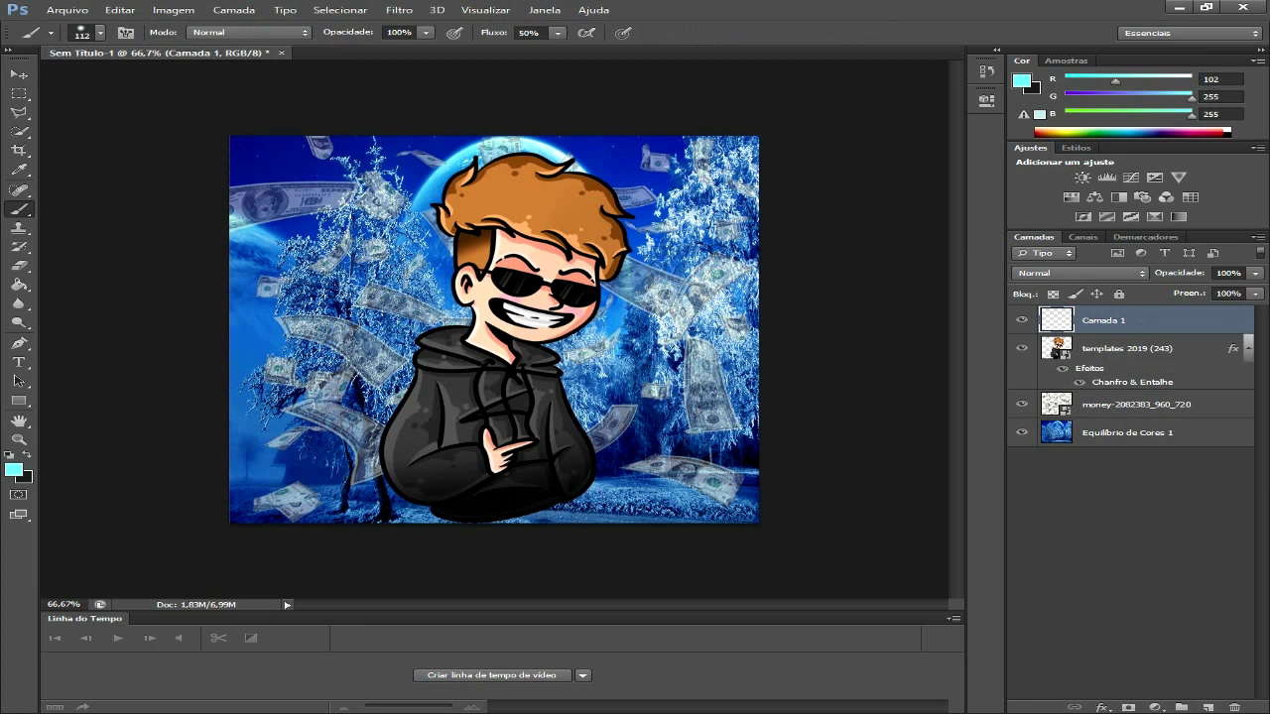
mouse_move(427, 511)
mouse_down()
mouse_move(343, 402)
mouse_move(397, 362)
mouse_move(406, 417)
mouse_move(347, 395)
mouse_move(407, 308)
mouse_move(422, 366)
mouse_move(436, 303)
mouse_move(447, 322)
mouse_move(421, 253)
mouse_move(426, 163)
mouse_move(535, 157)
mouse_move(615, 174)
mouse_move(622, 280)
mouse_move(562, 355)
mouse_move(607, 447)
mouse_move(590, 490)
mouse_move(461, 511)
mouse_up()
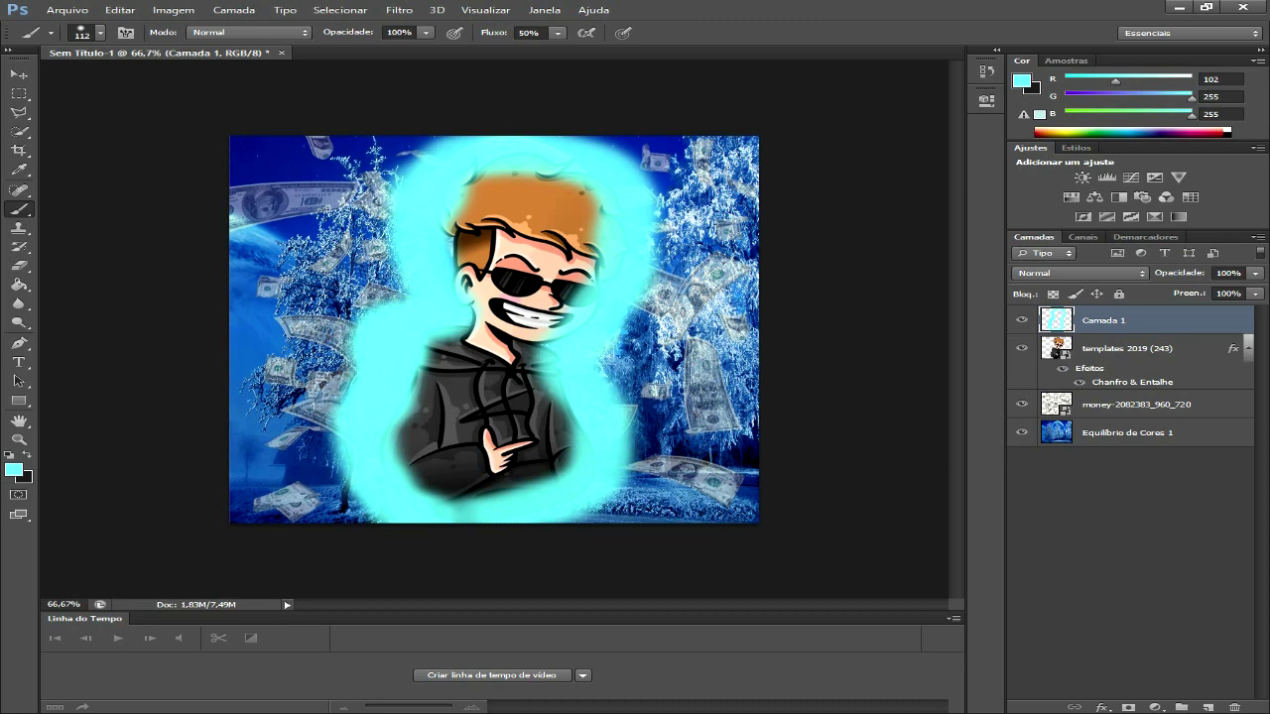
drag(454, 337, 456, 305)
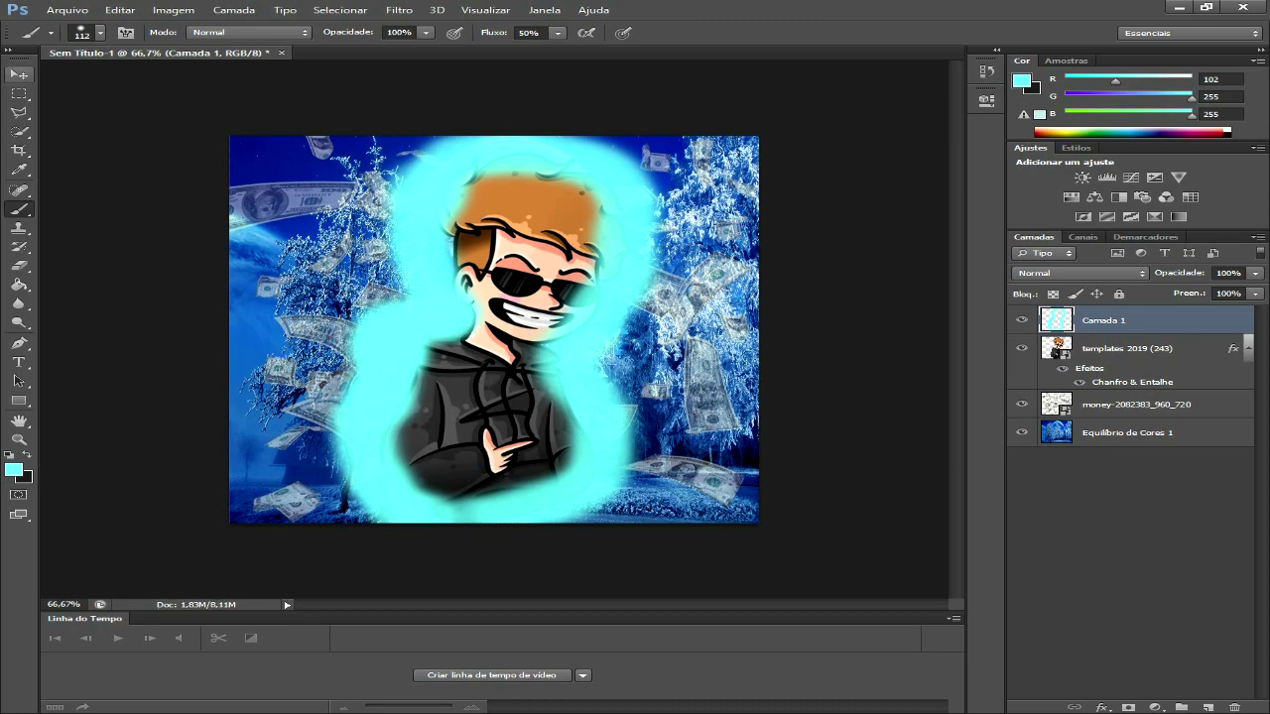
drag(421, 238, 428, 280)
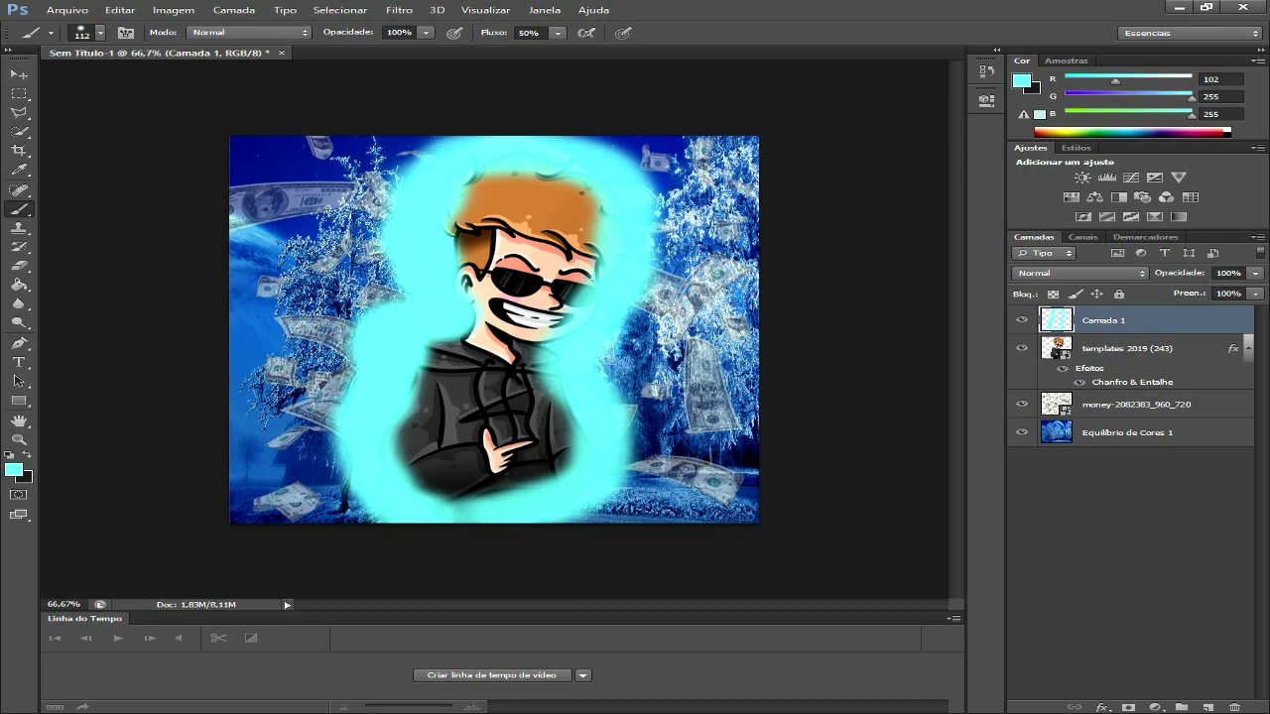
Step: Get rid of the first cyan glow layer and add a fresh empty Camada 1 above the character
right_click(1127, 320)
click(873, 338)
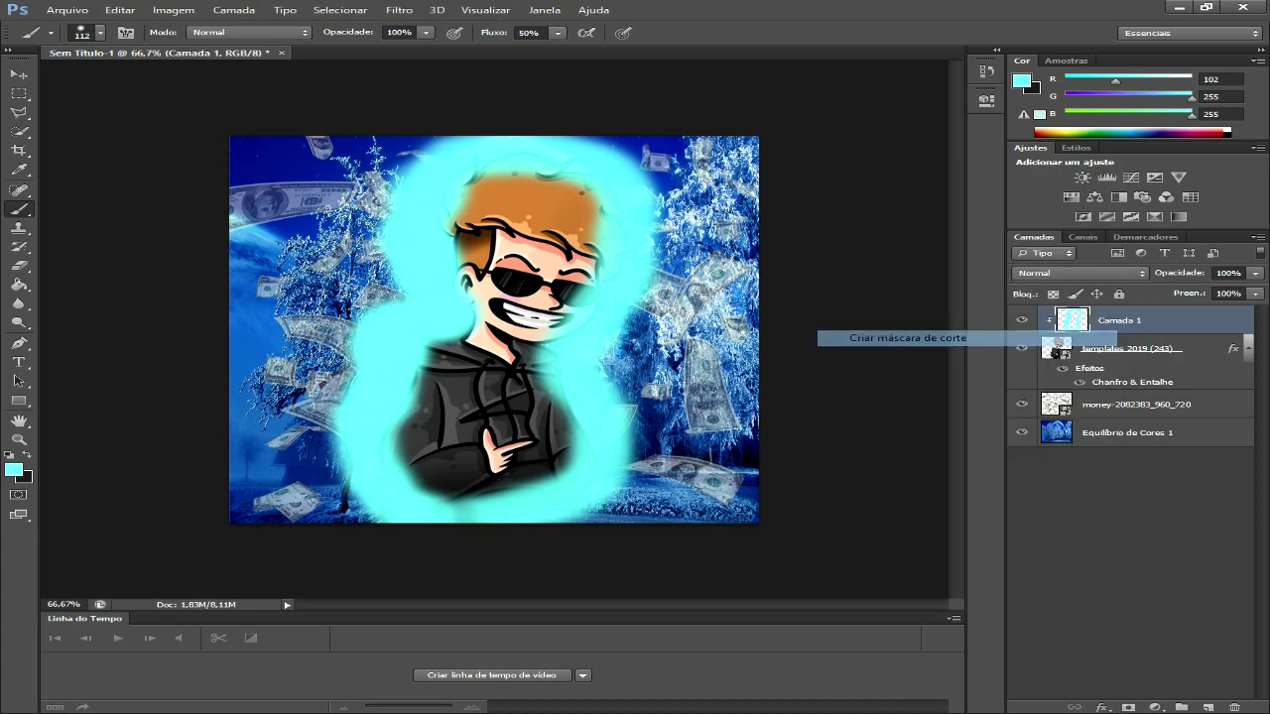
click(19, 75)
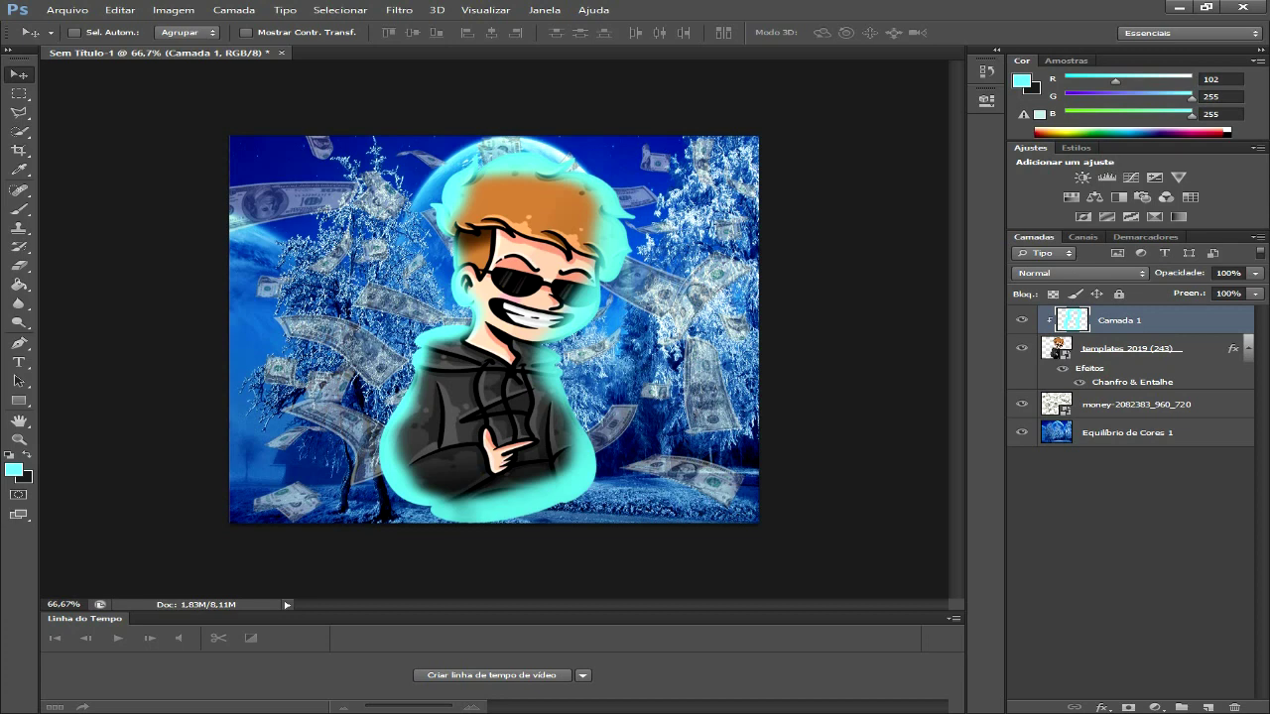
right_click(1157, 320)
right_click(1172, 319)
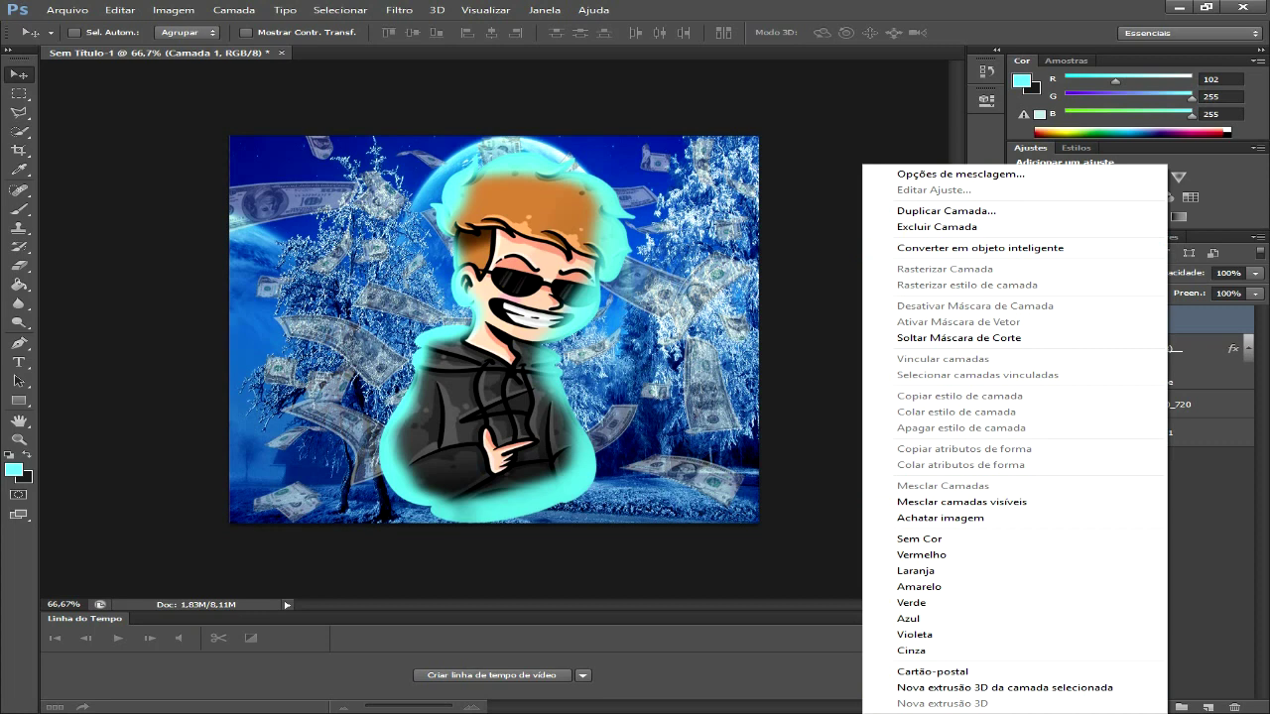
key(ctrl+e)
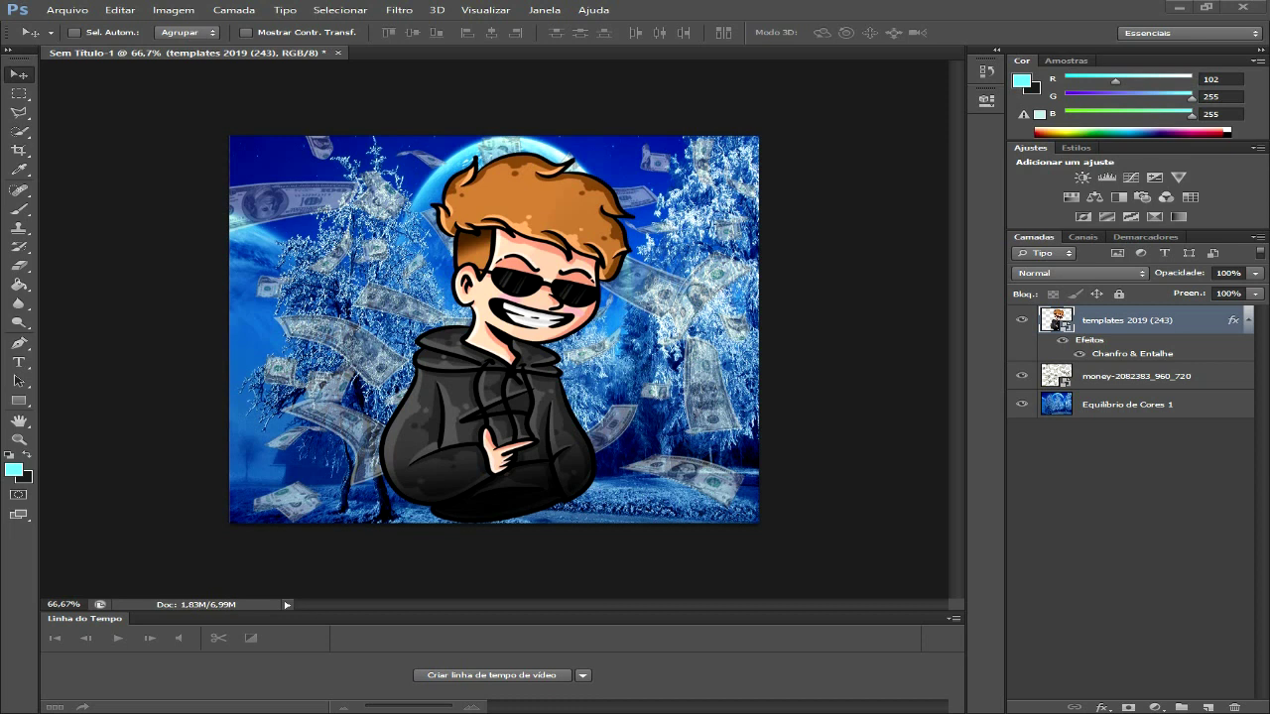
click(1207, 707)
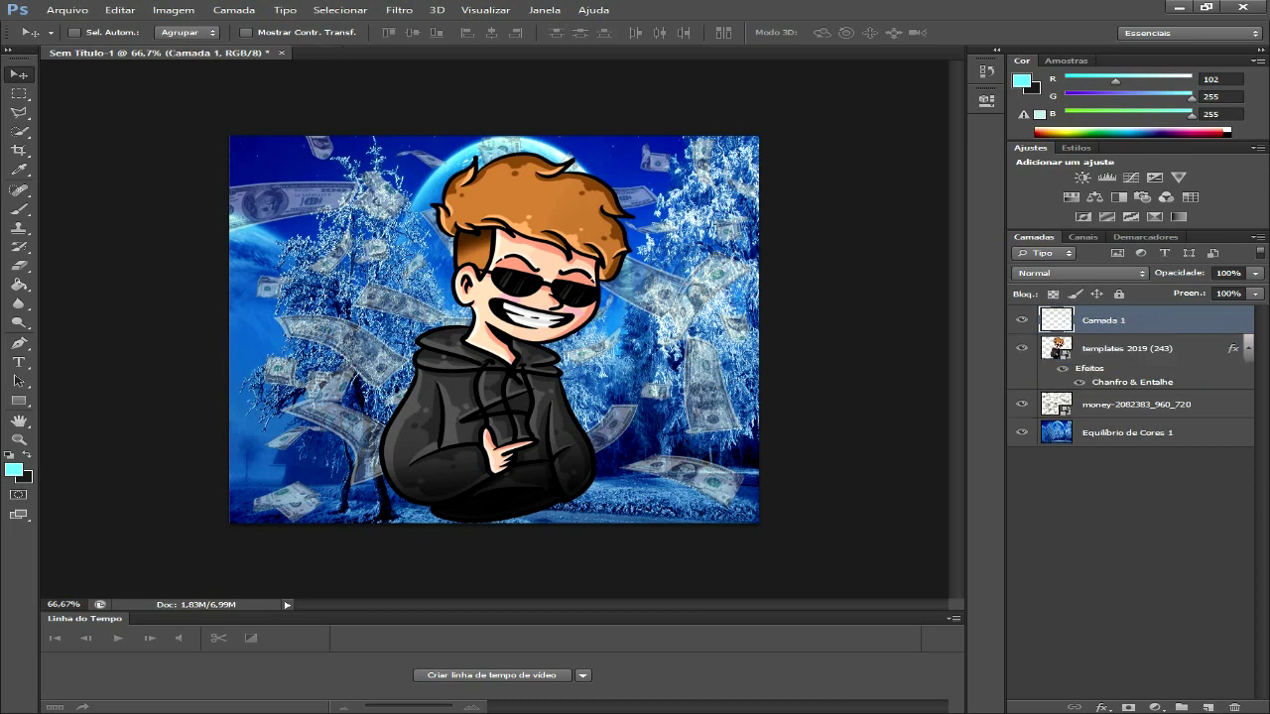
Step: With empty Camada 1 active, set the Brush tool size to 58 px
click(1126, 349)
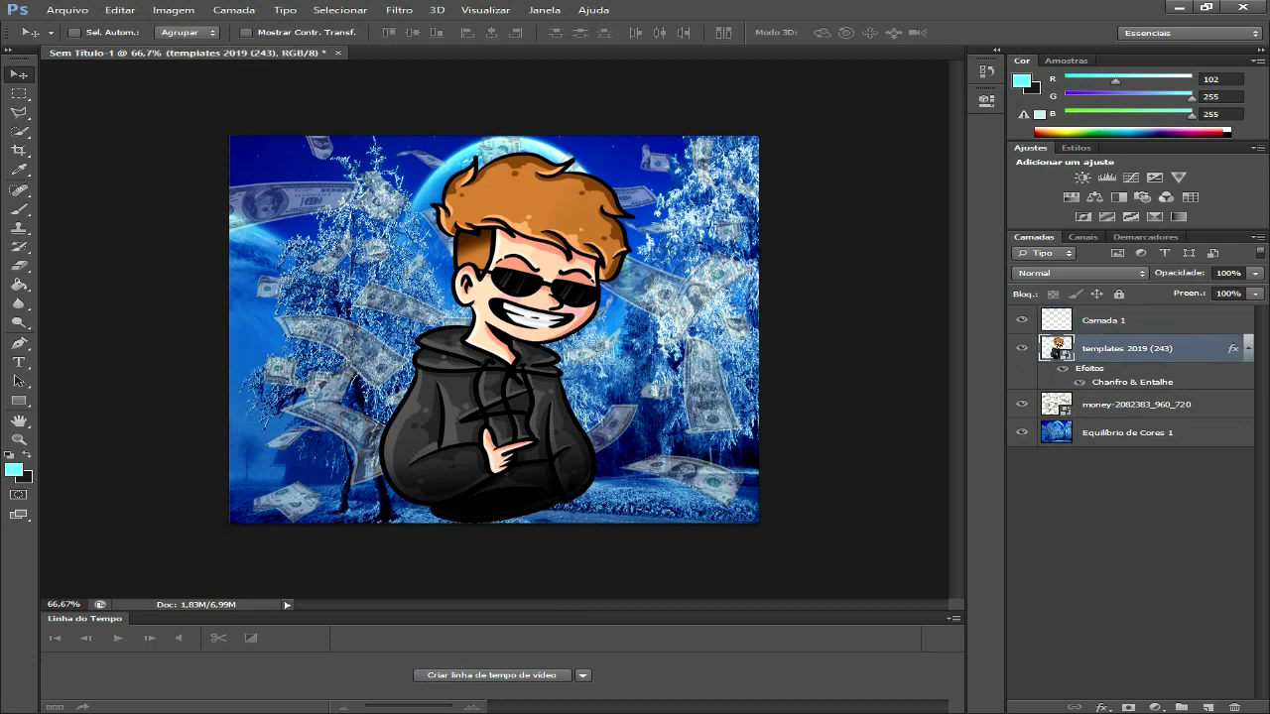
click(1103, 320)
click(18, 209)
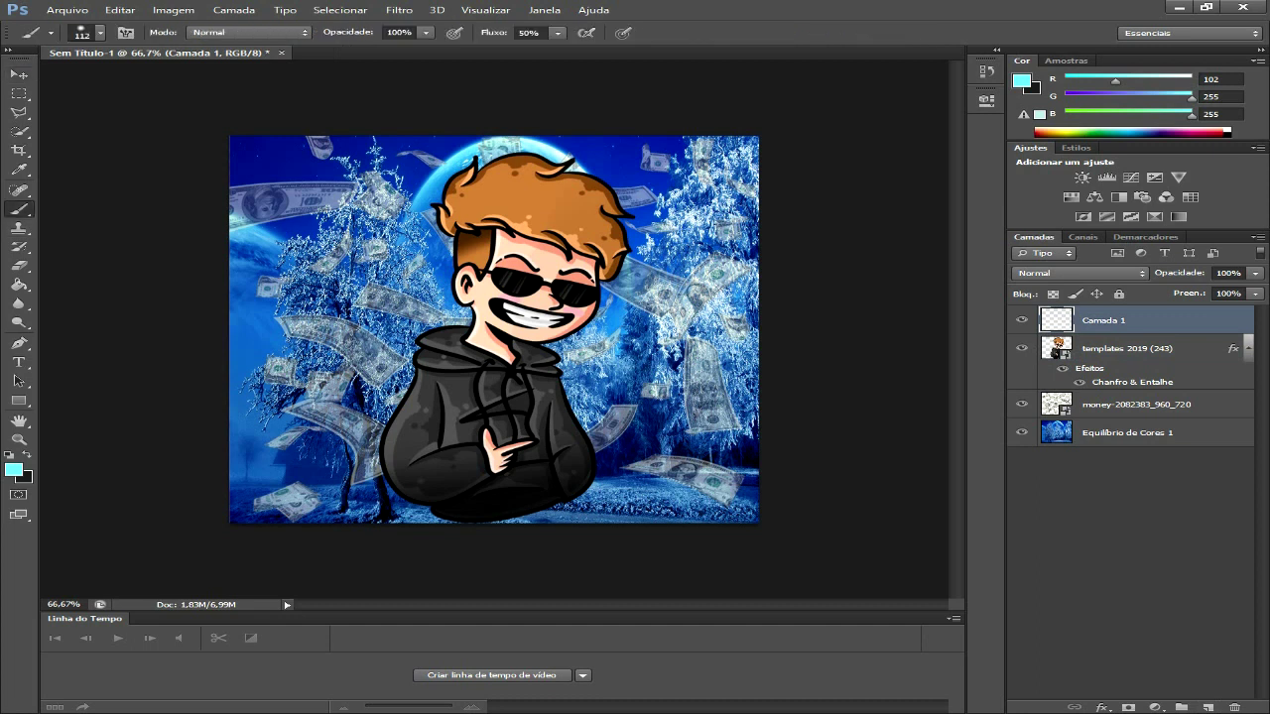
click(99, 33)
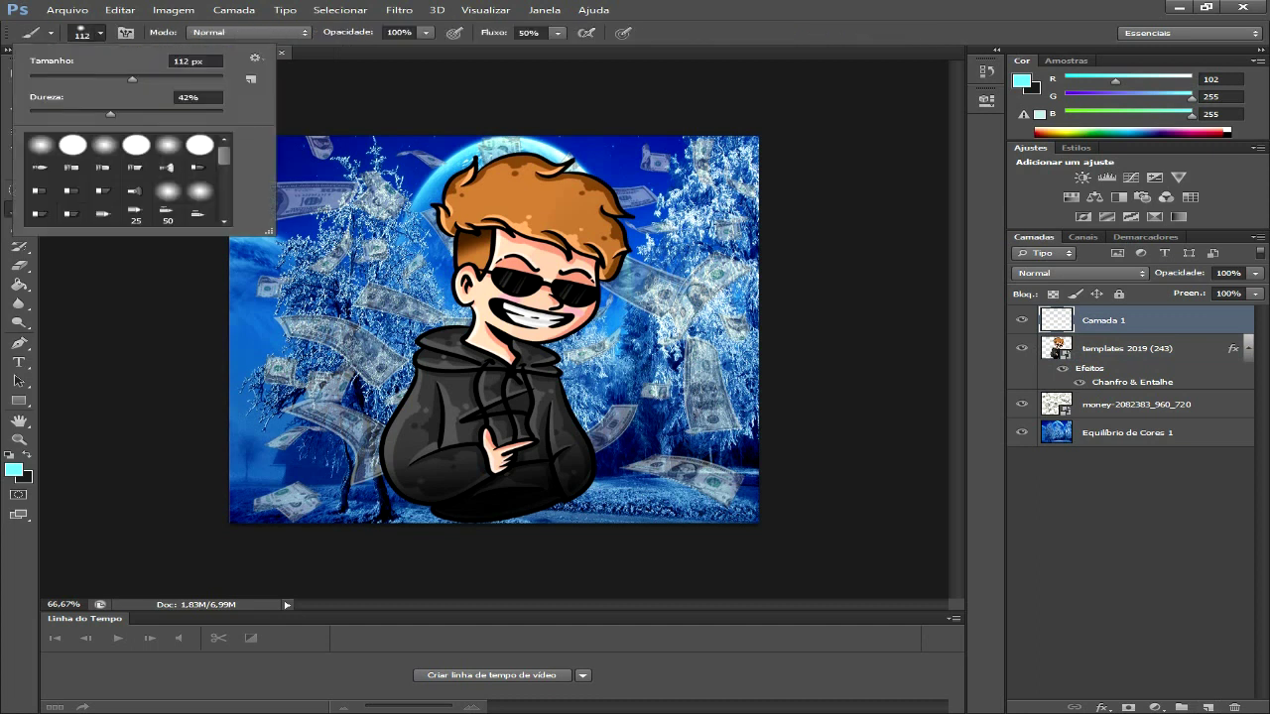
drag(132, 78, 101, 78)
drag(104, 78, 84, 78)
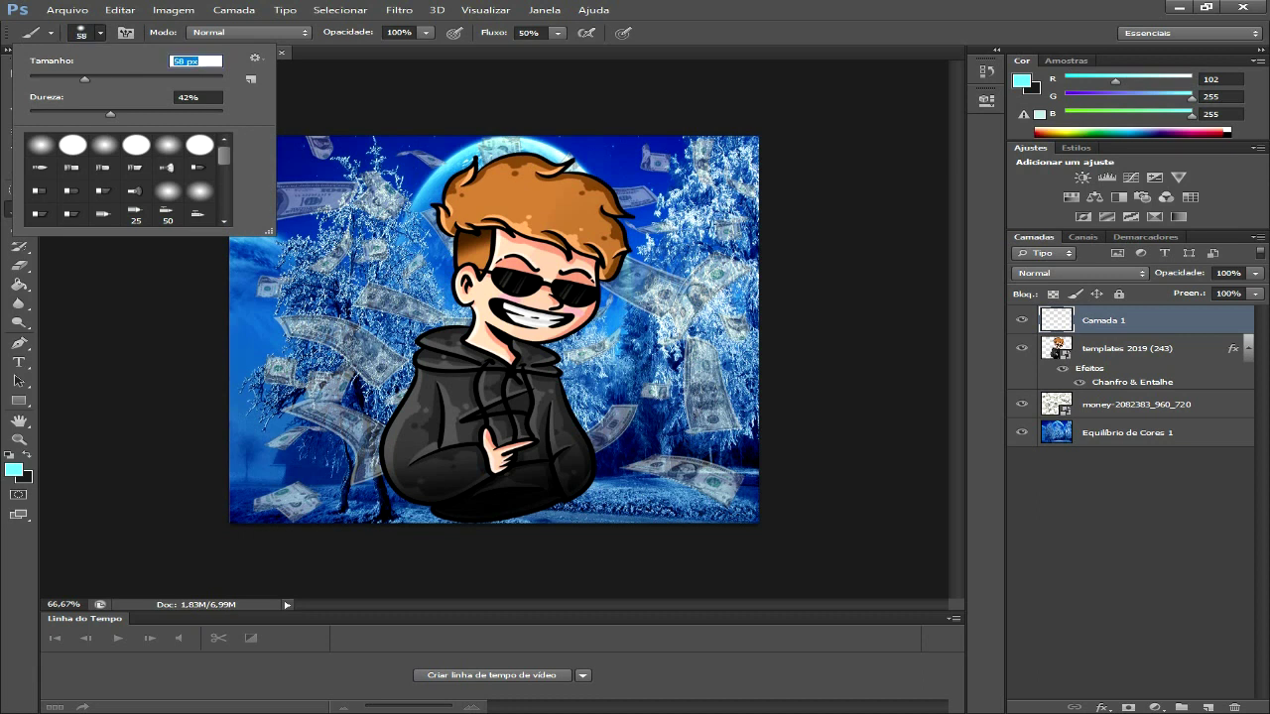
key(Return)
Step: Paint a soft cyan glow around the character and move Camada 1 below templates 2019 (243)
mouse_move(436, 512)
mouse_down()
mouse_move(369, 443)
mouse_move(417, 354)
mouse_move(463, 309)
mouse_move(446, 163)
mouse_move(486, 149)
mouse_move(576, 160)
mouse_move(635, 219)
mouse_move(601, 309)
mouse_move(553, 355)
mouse_move(589, 457)
mouse_move(588, 496)
mouse_move(422, 513)
mouse_up()
key(v)
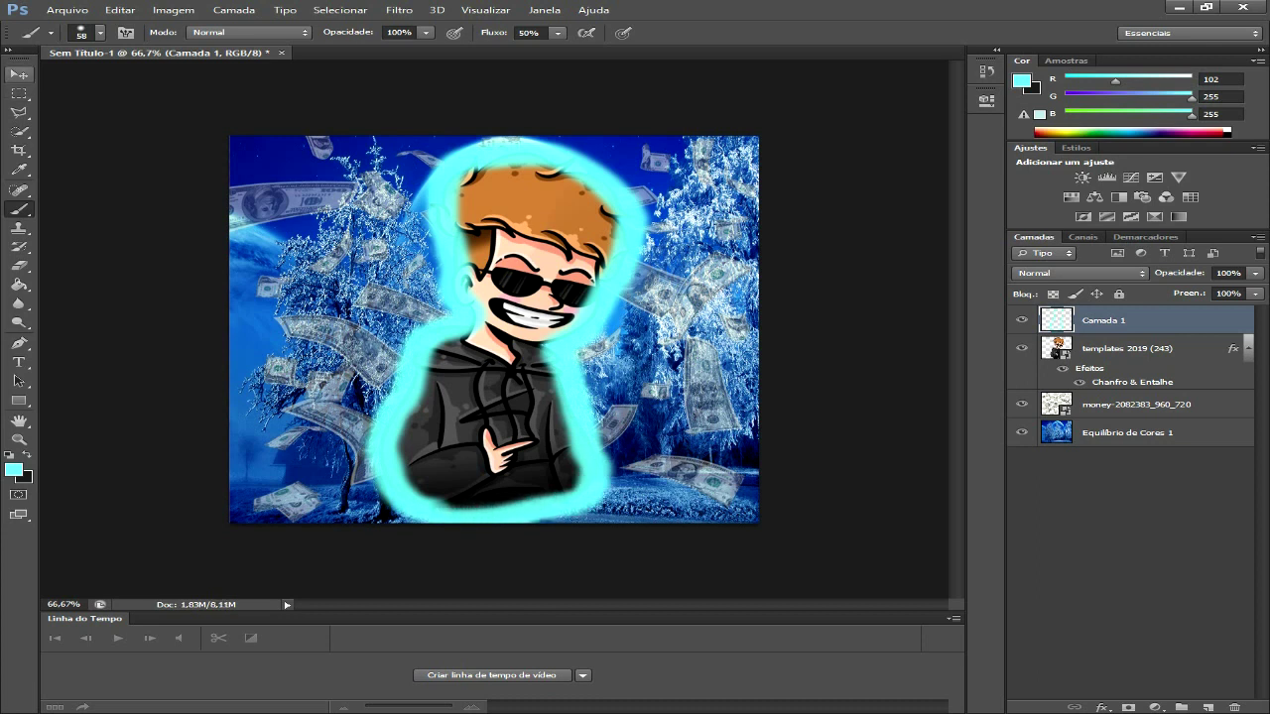
drag(1103, 319, 1103, 391)
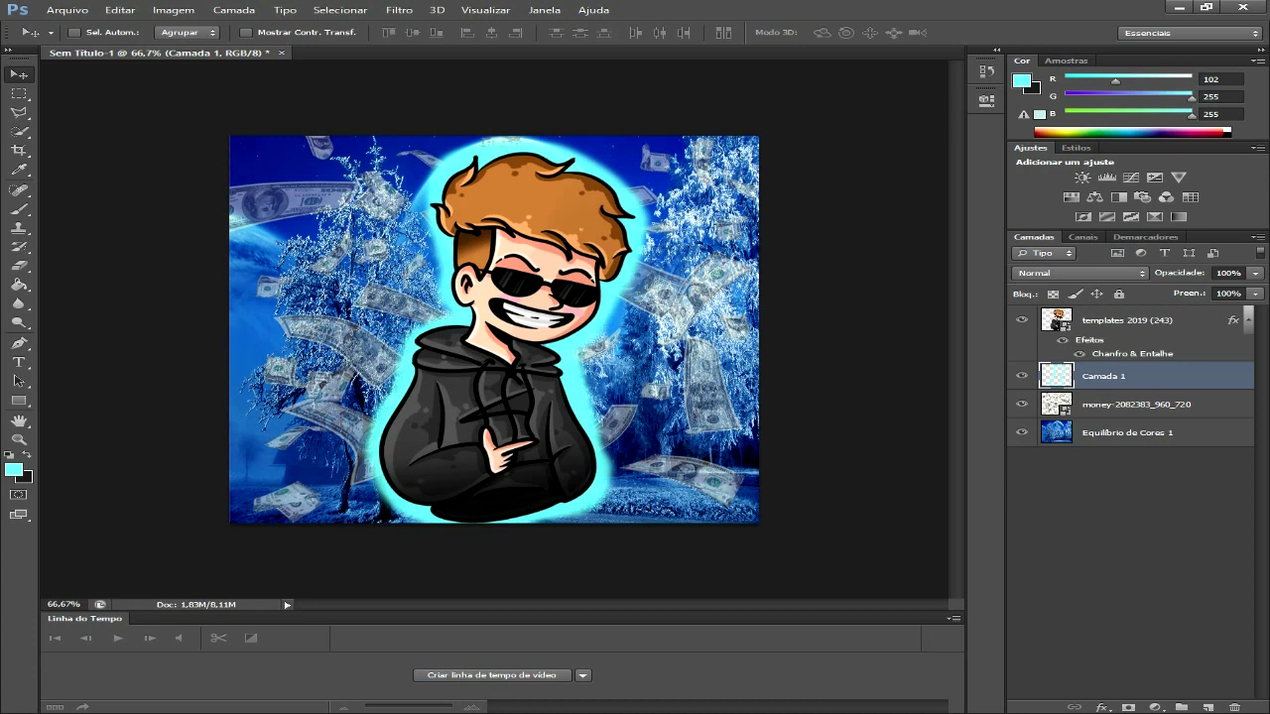
Step: Erase the cyan glow along the hoodie's right, bottom and face-side edges
key(e)
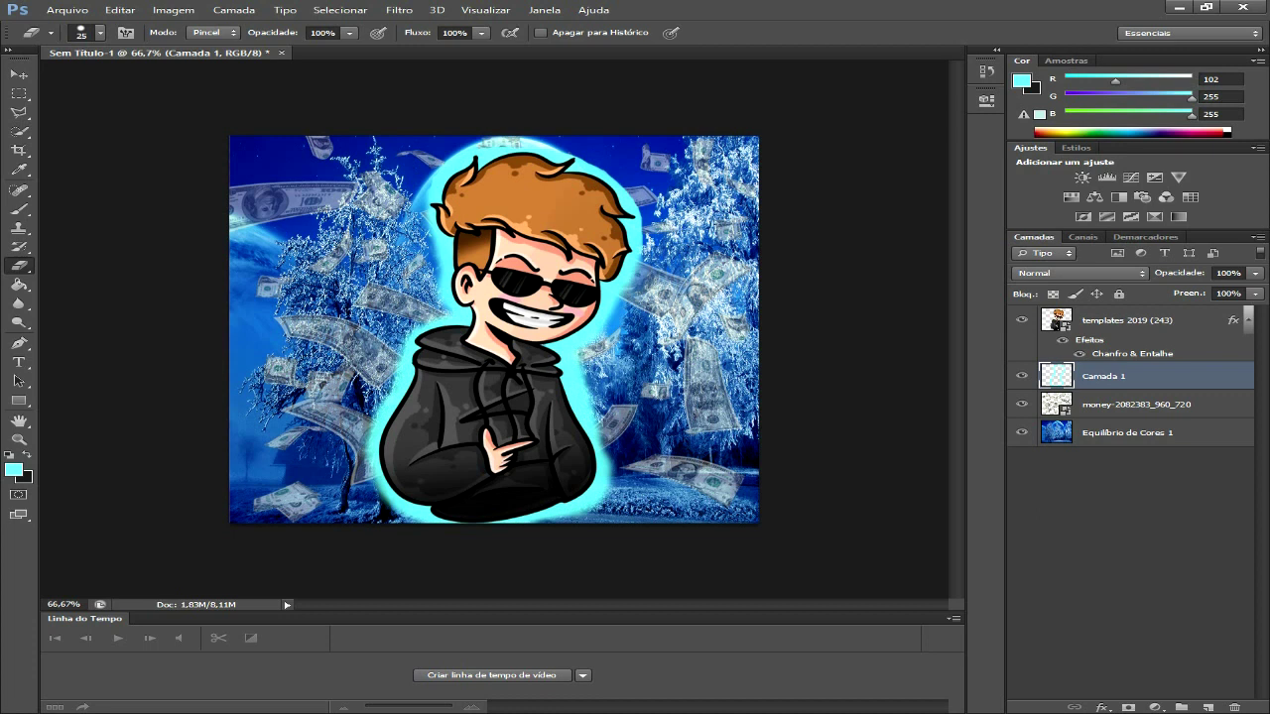
drag(607, 466, 577, 514)
drag(609, 458, 600, 430)
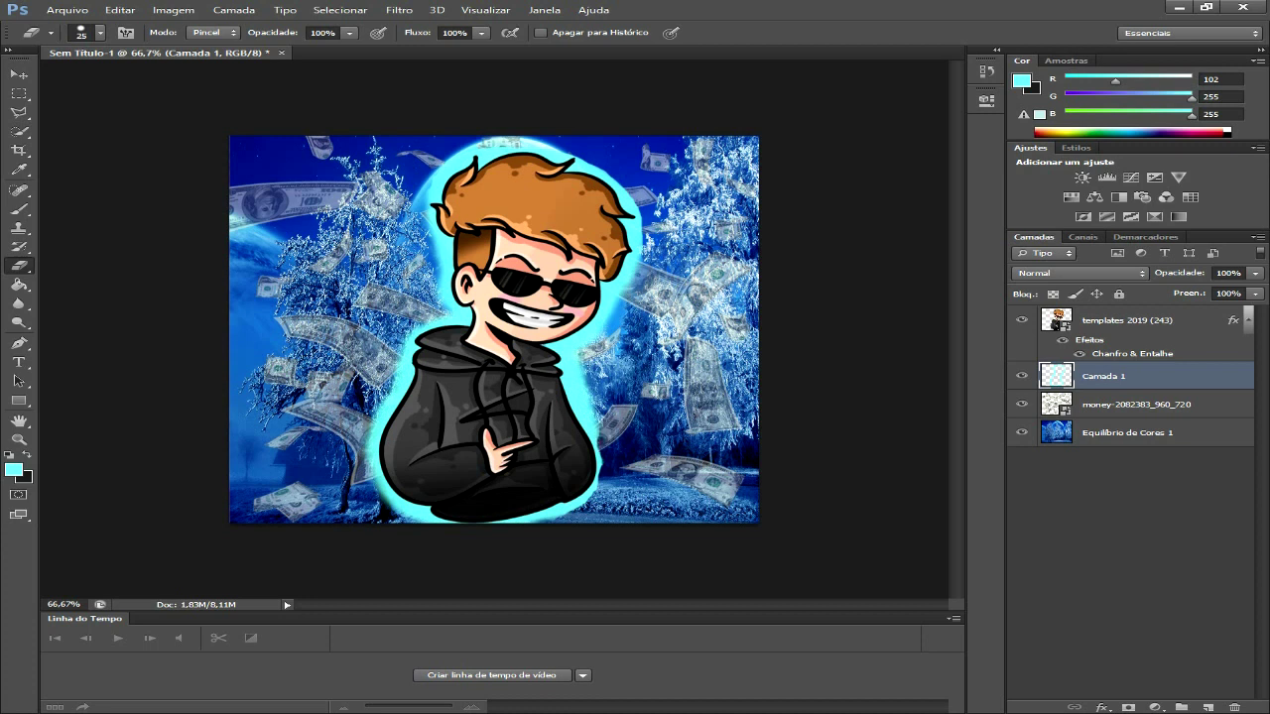
drag(575, 506, 533, 520)
drag(599, 429, 579, 366)
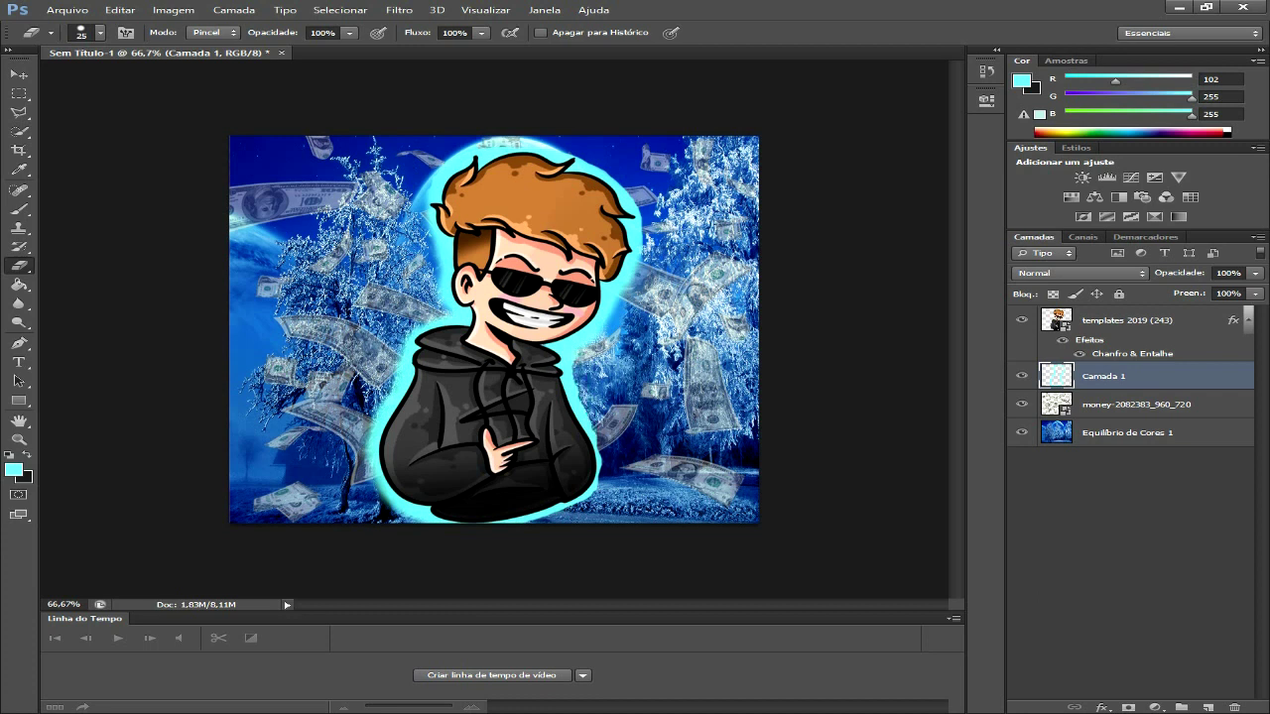
mouse_move(584, 348)
mouse_down()
mouse_move(622, 291)
mouse_move(640, 212)
mouse_up()
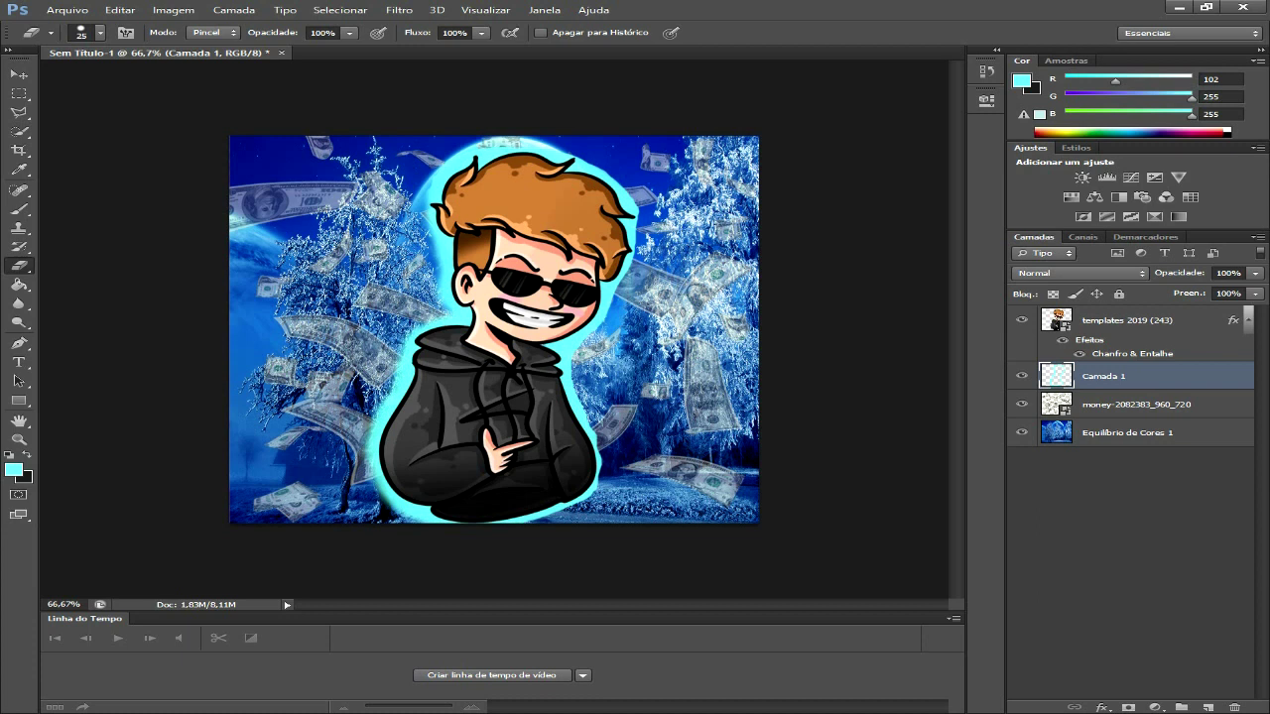
Step: Set Camada 1's blend mode to Luz Brilhante and keep it as the active layer
click(1079, 273)
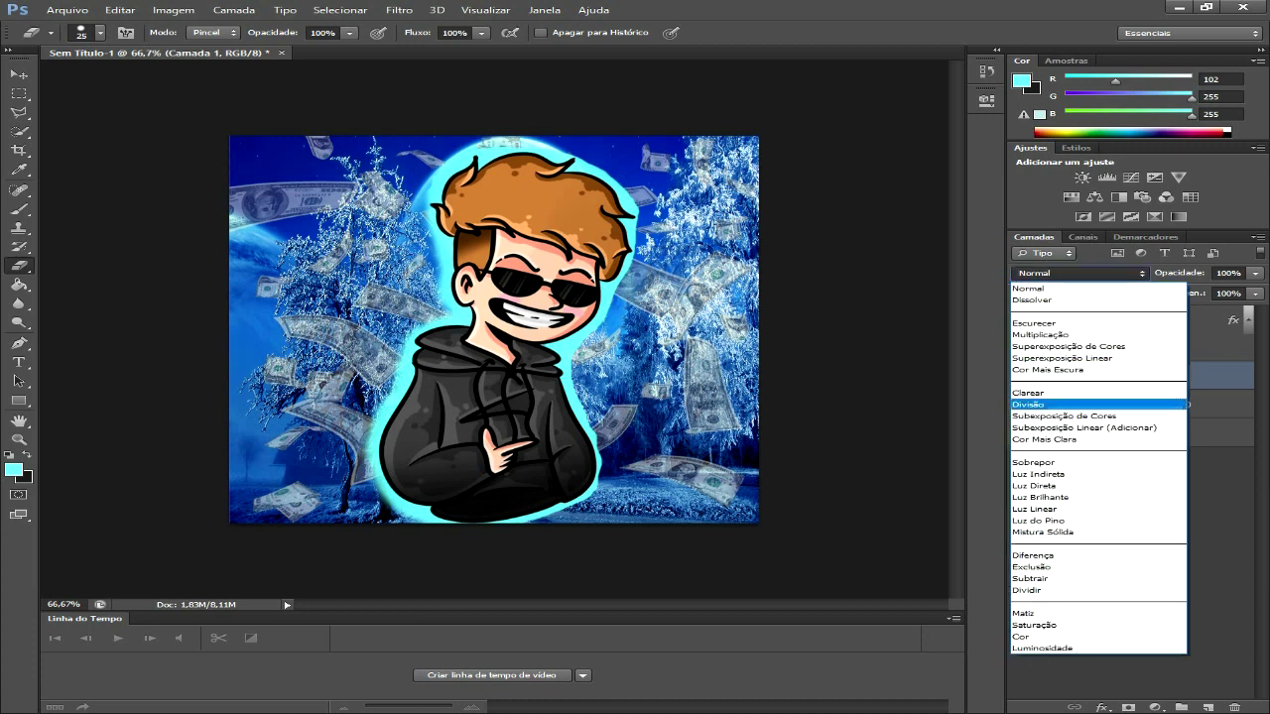
click(1042, 497)
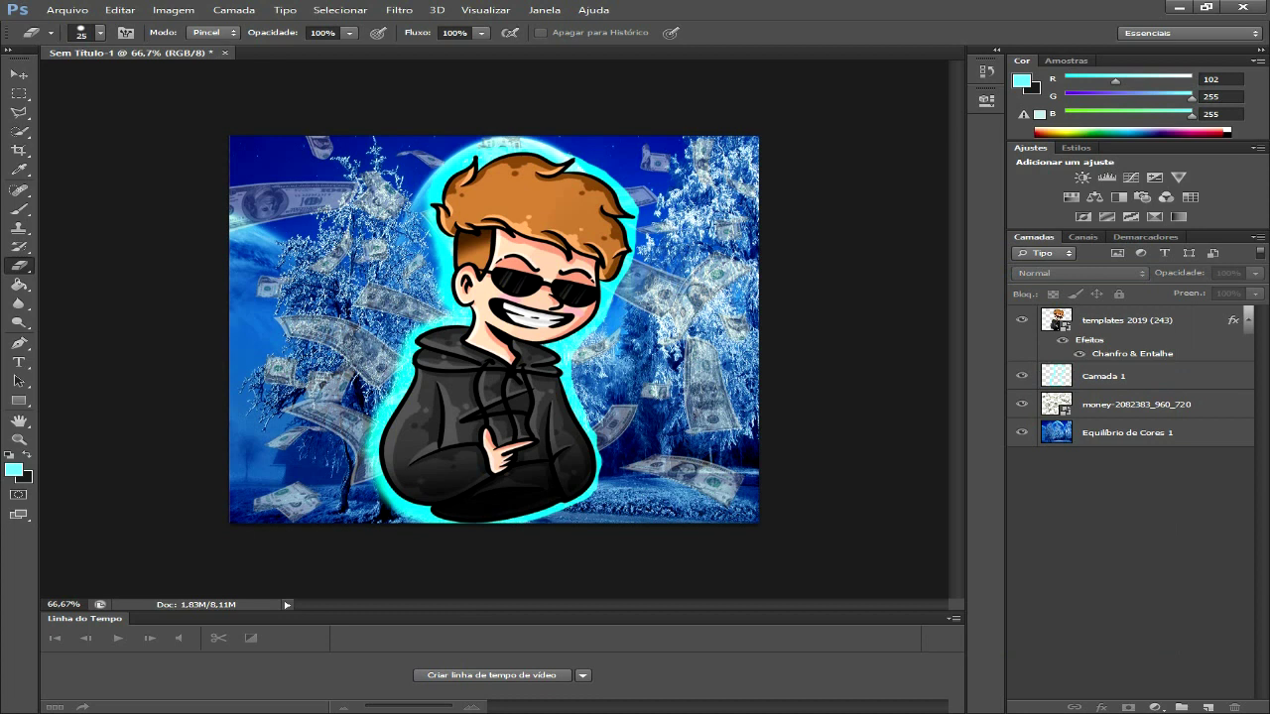
key(v)
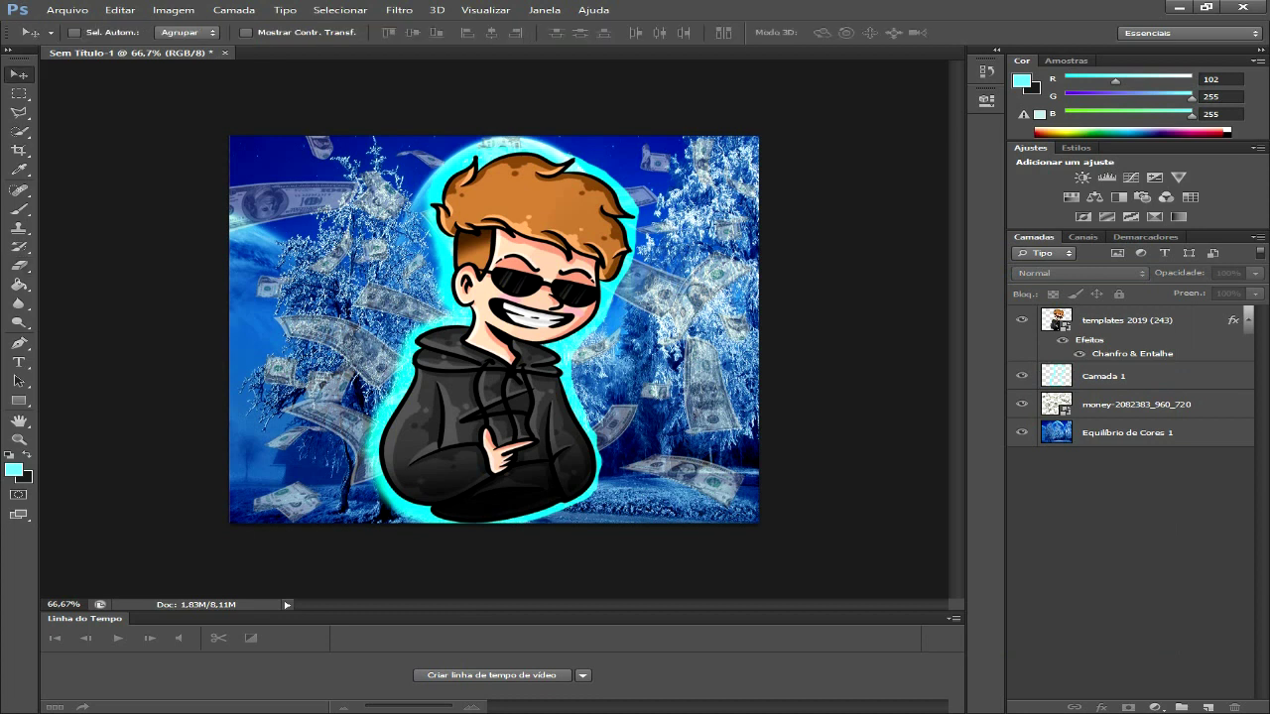
click(1103, 376)
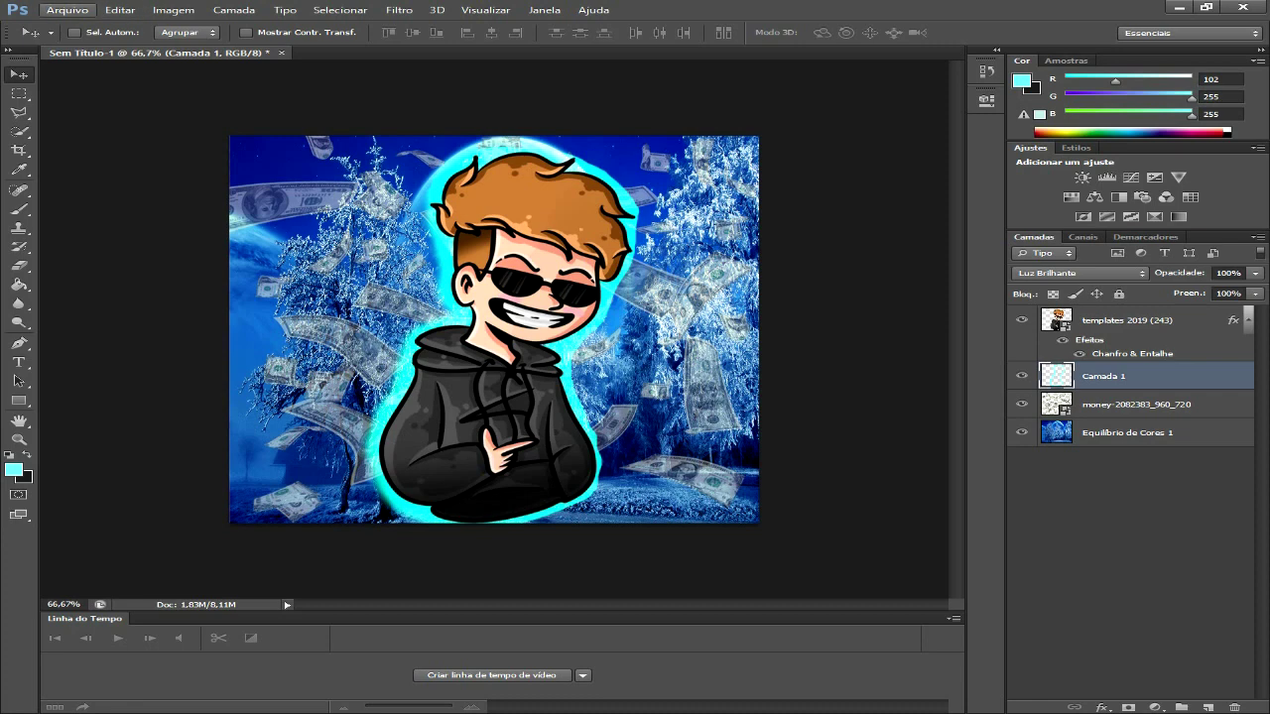
click(67, 8)
click(79, 245)
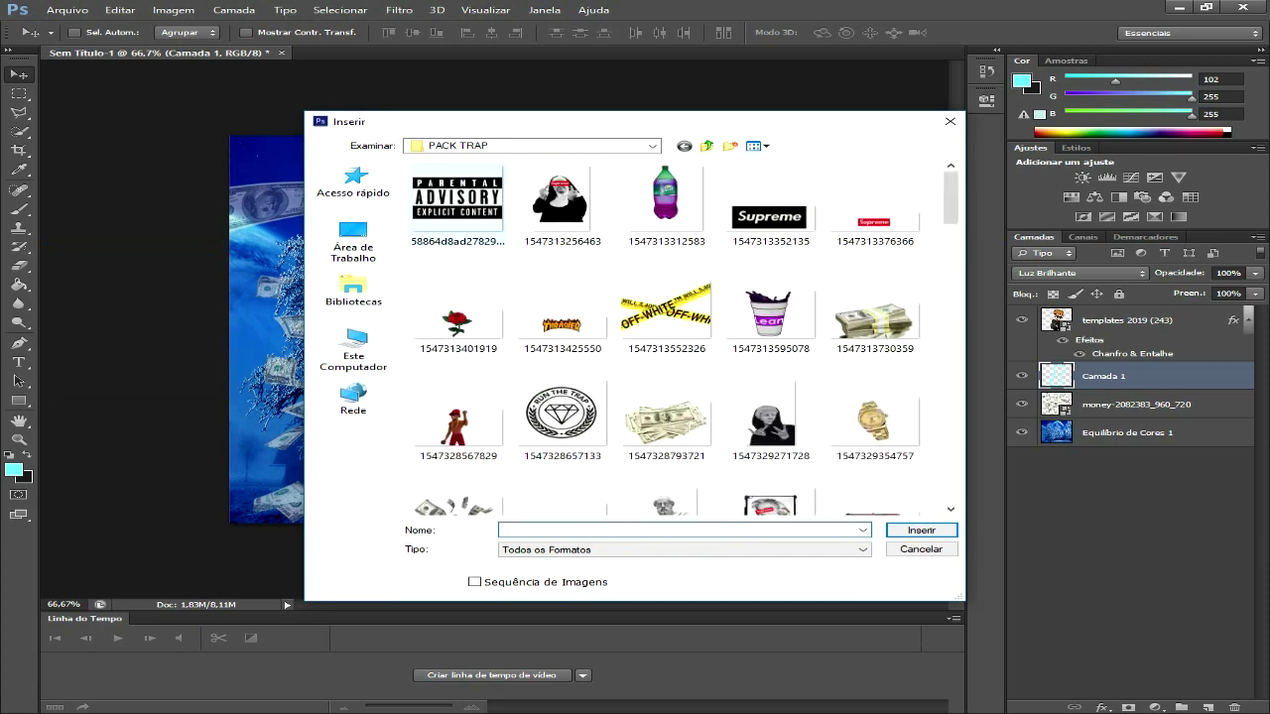
click(353, 184)
double_click(684, 190)
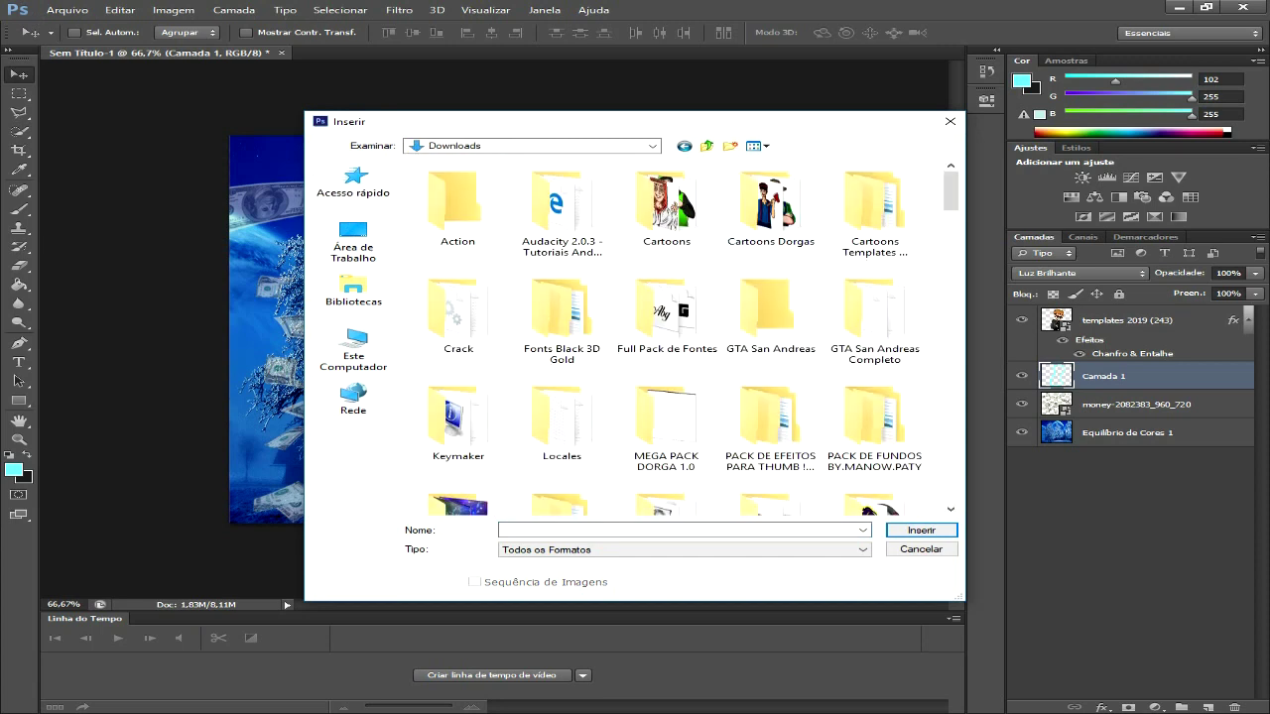
scroll(562, 213, down, 5)
double_click(561, 203)
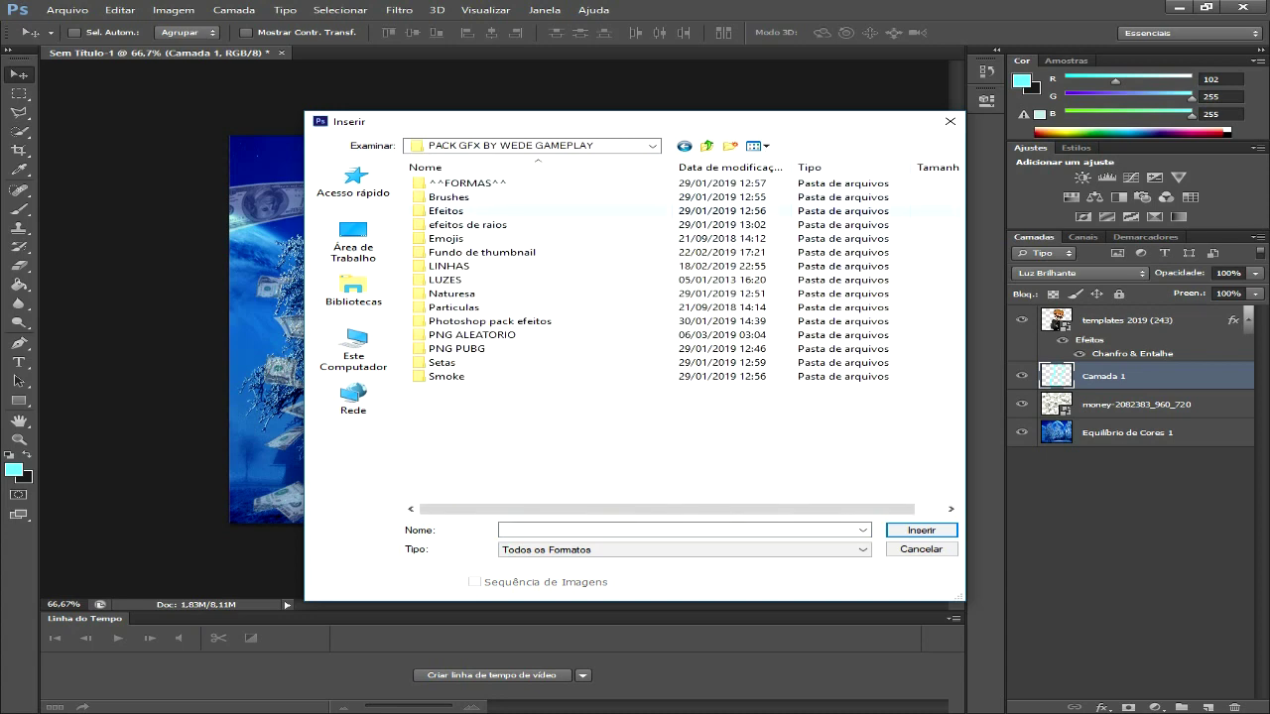
double_click(445, 210)
scroll(683, 338, down, 5)
scroll(684, 337, down, 2)
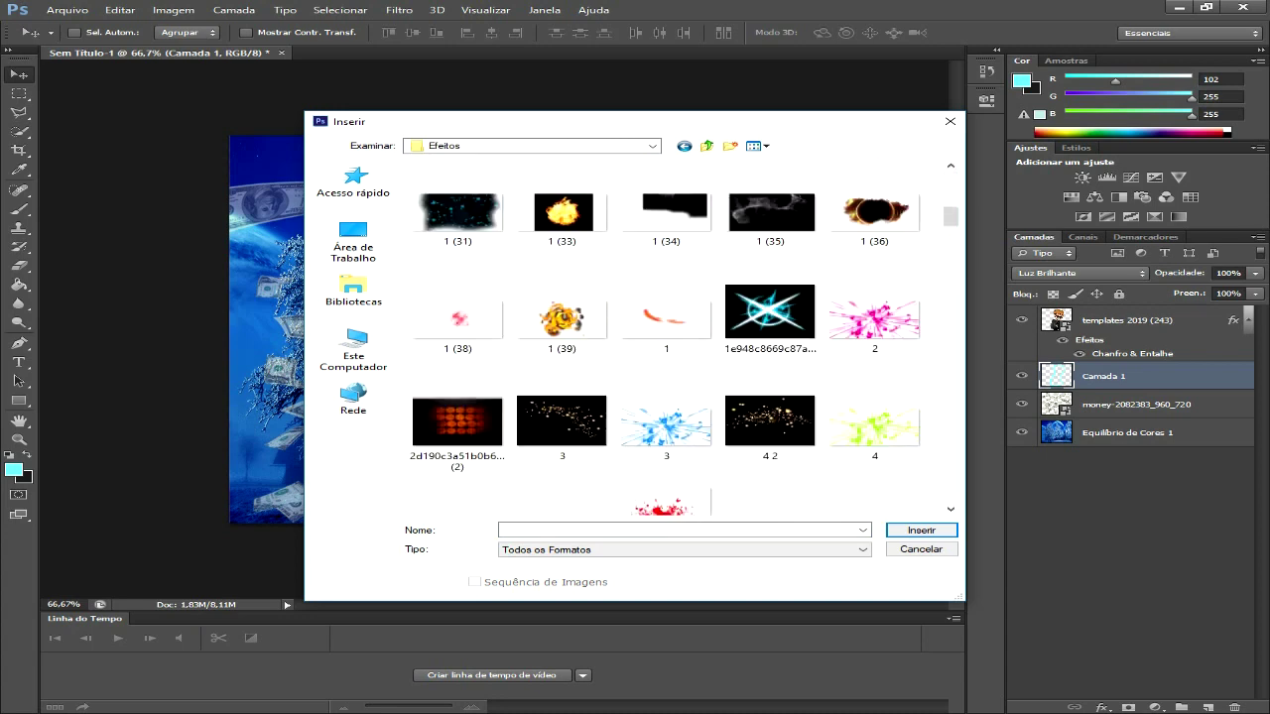
scroll(689, 367, down, 3)
scroll(689, 367, down, 4)
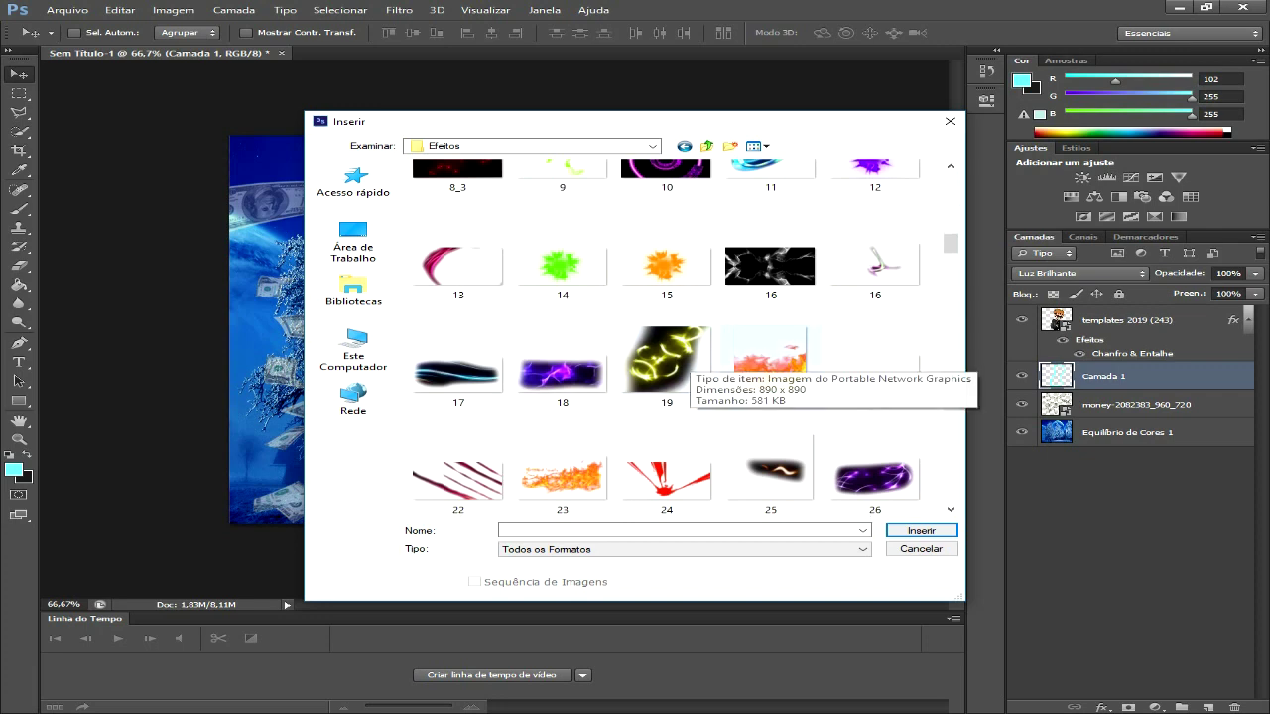
scroll(690, 367, down, 3)
scroll(664, 367, down, 3)
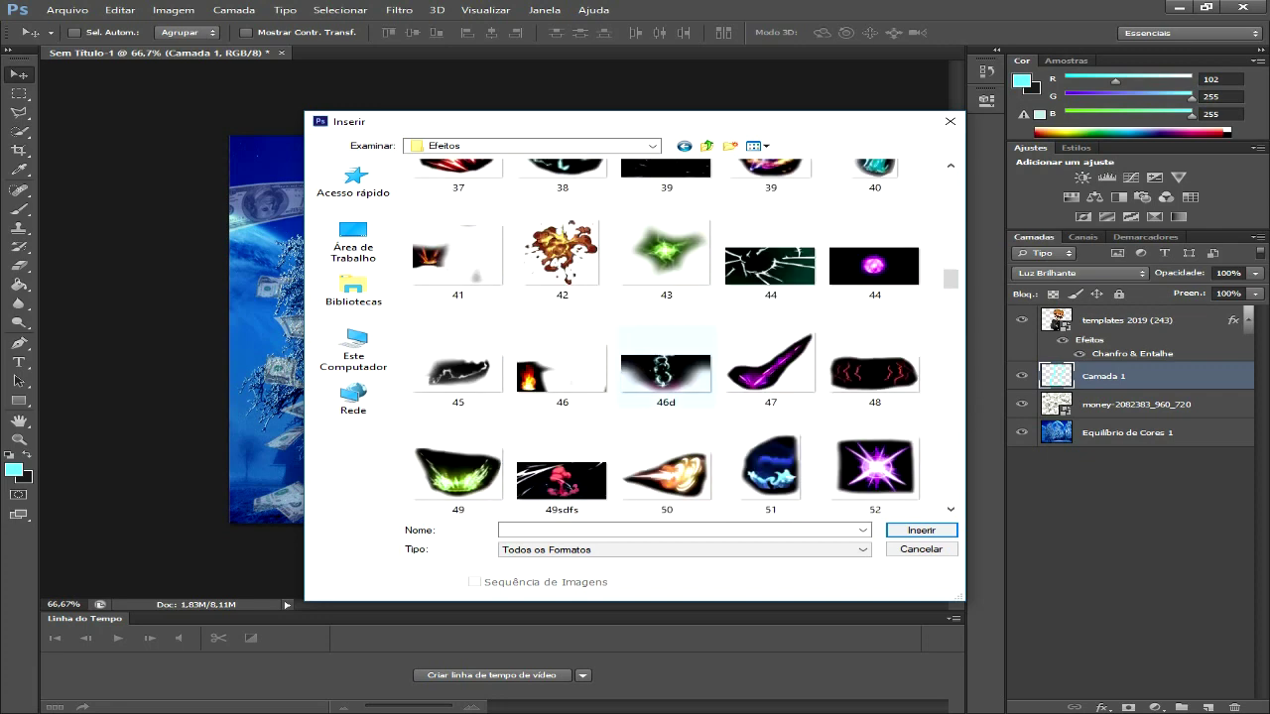
scroll(666, 369, down, 2)
scroll(666, 369, down, 3)
scroll(665, 369, down, 2)
scroll(665, 369, down, 2)
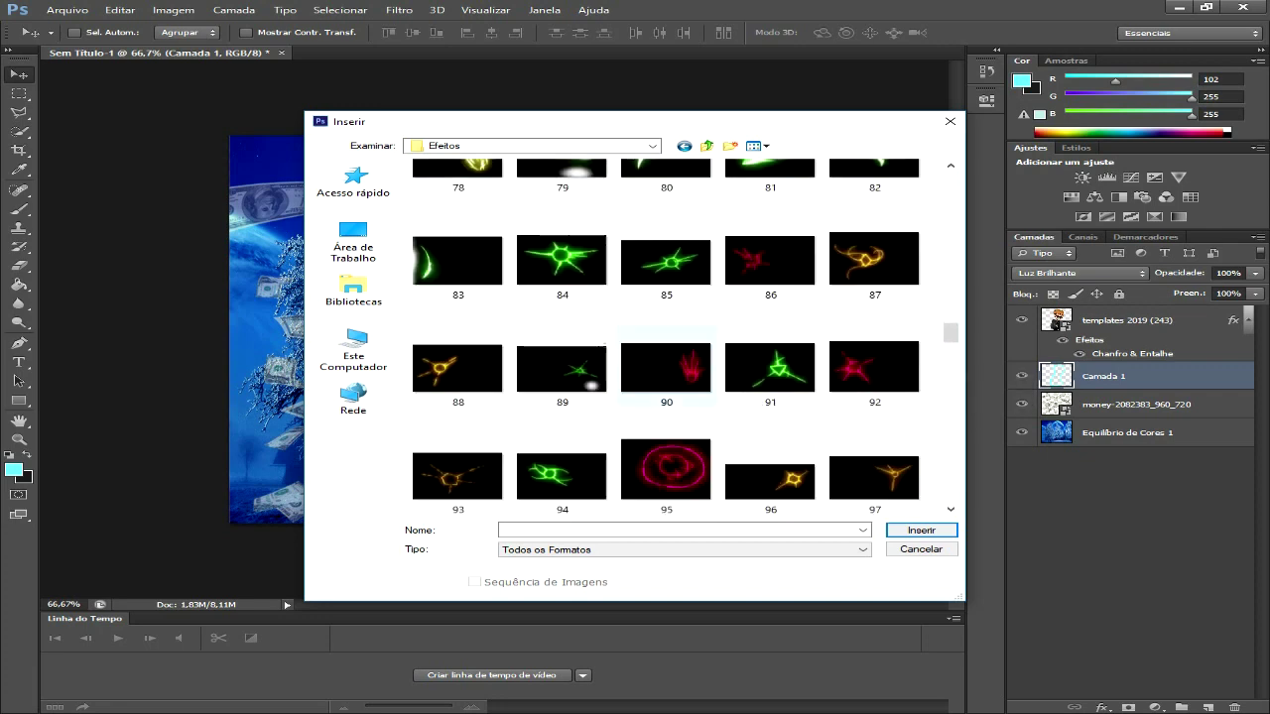
scroll(665, 369, down, 1)
scroll(665, 369, down, 5)
scroll(666, 369, down, 2)
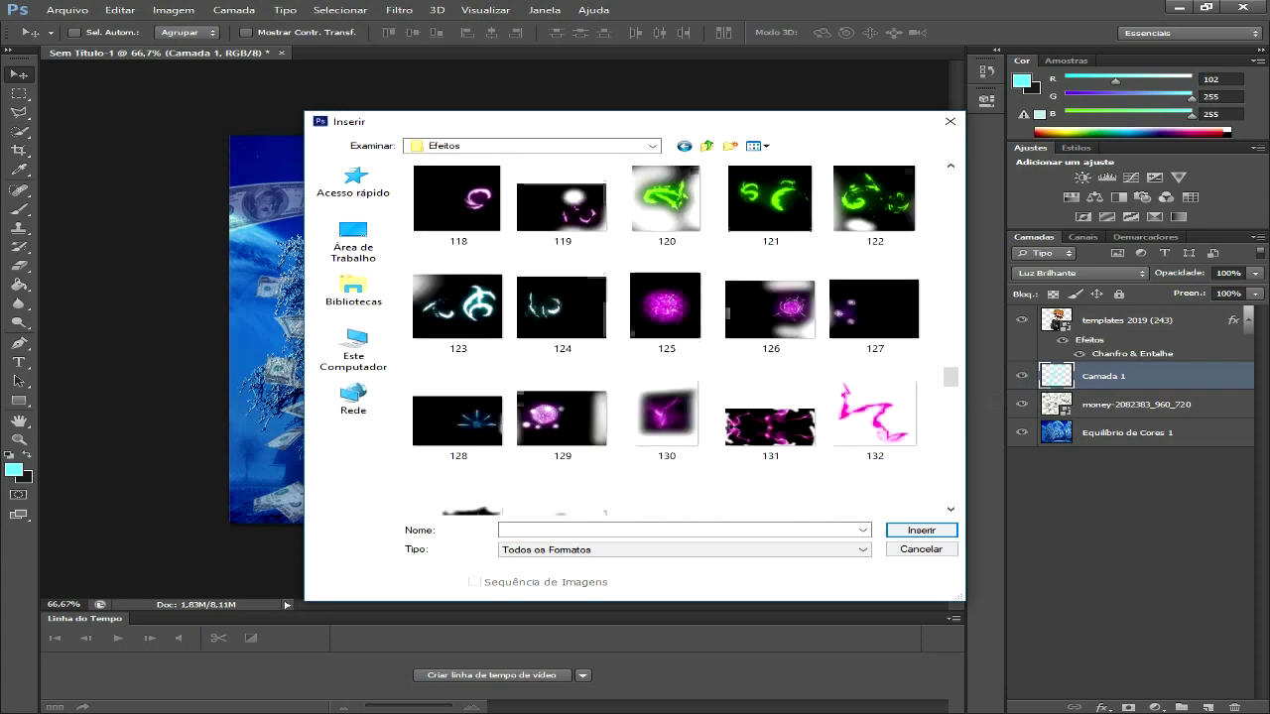
scroll(665, 368, down, 3)
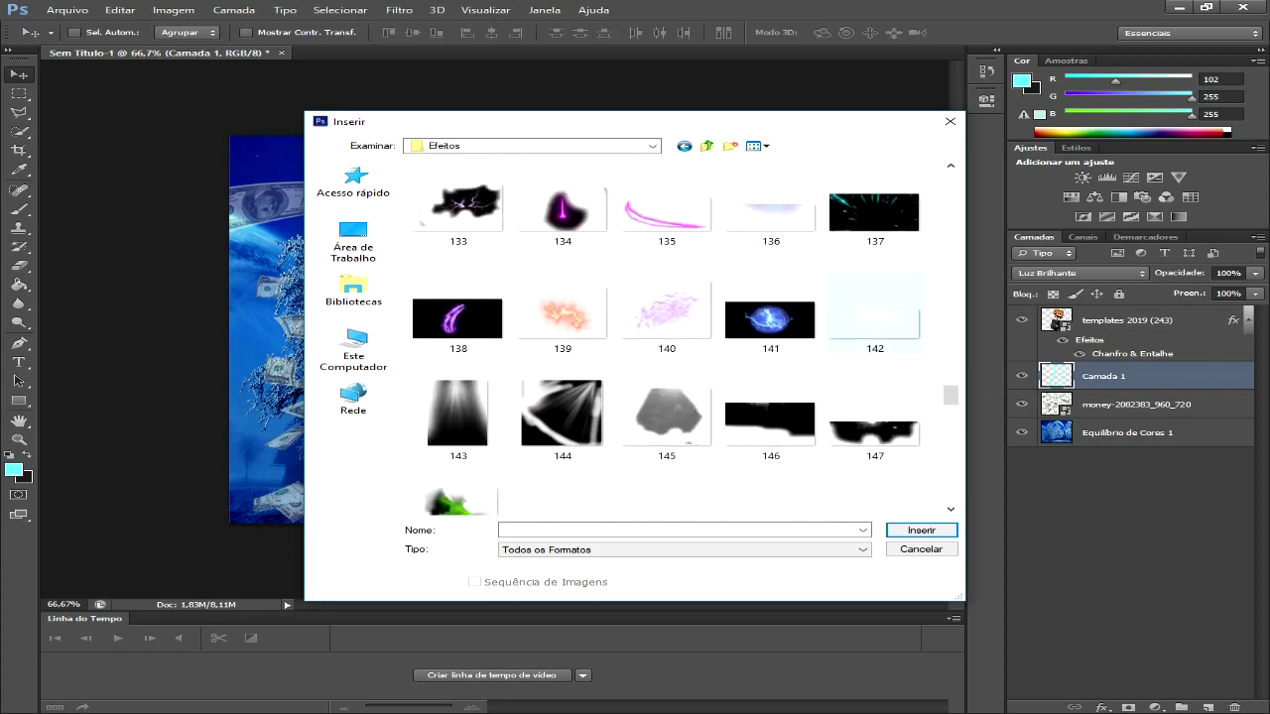
scroll(666, 369, down, 3)
scroll(666, 369, down, 2)
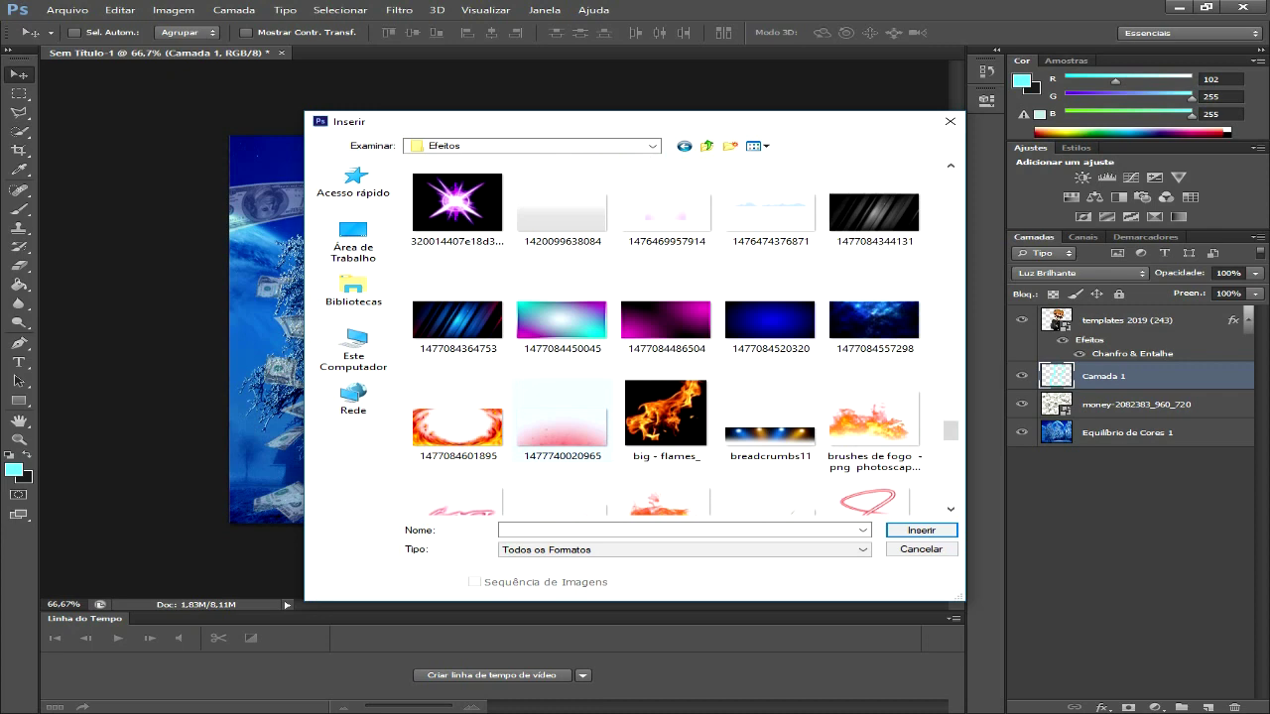
click(456, 417)
click(920, 530)
Step: Reposition and stretch the fire image to cover the canvas, then commit the transform
drag(659, 343, 661, 452)
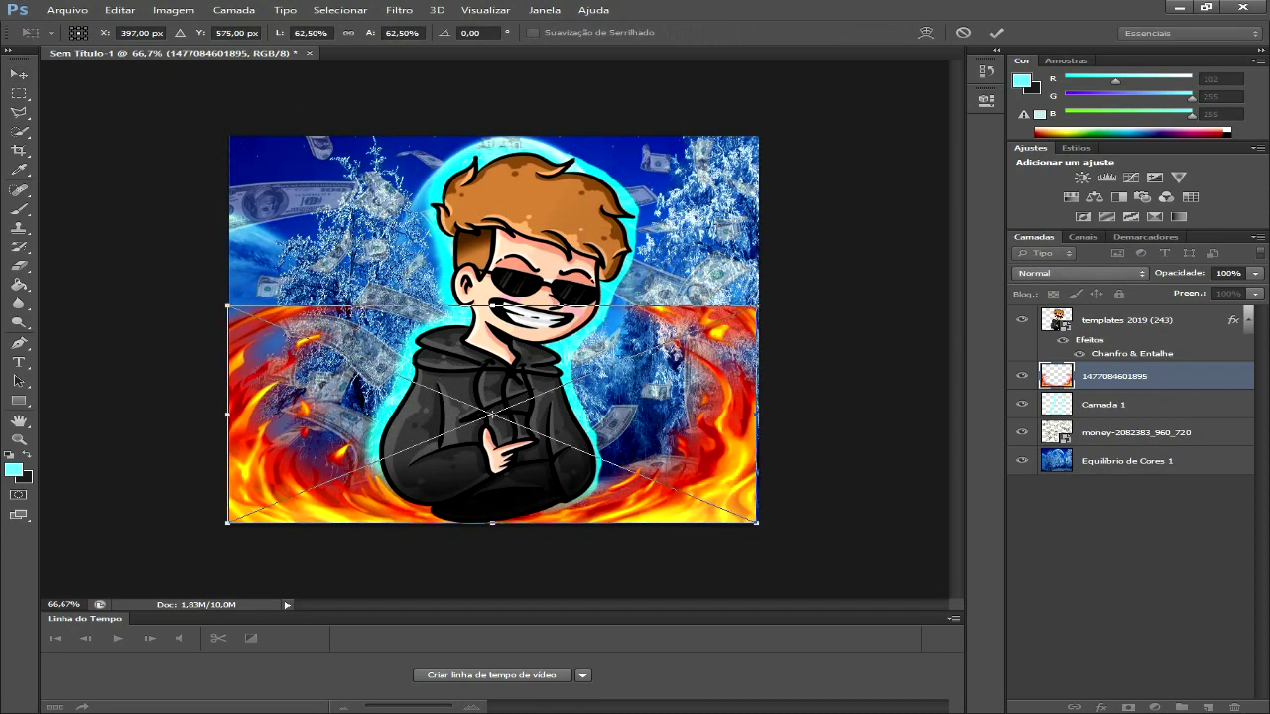
drag(492, 306, 492, 134)
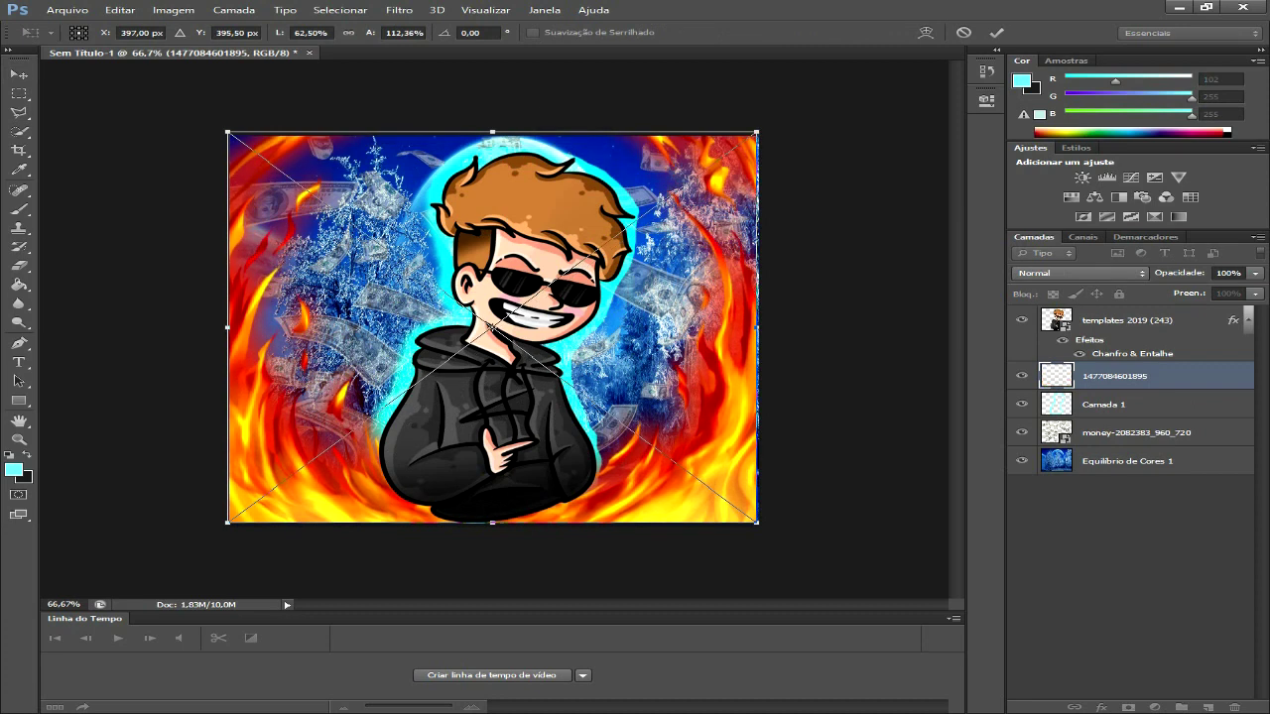
key(Down)
key(Down)
key(Down)
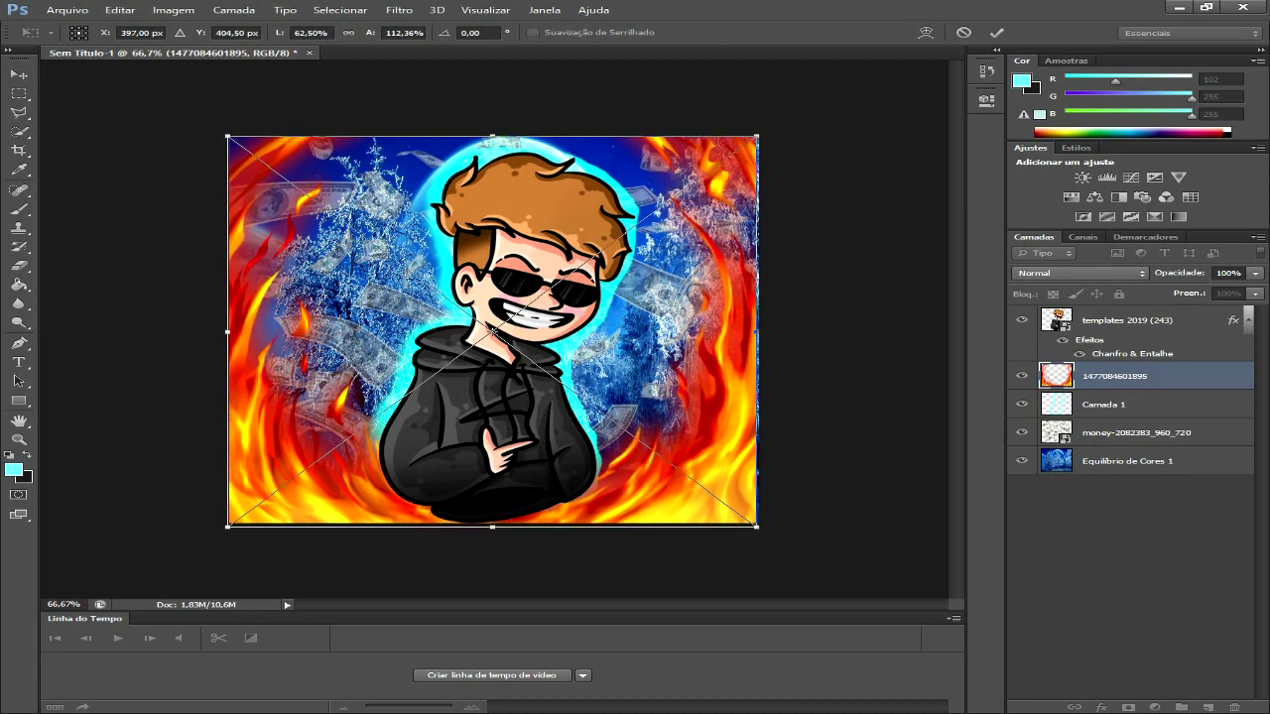
drag(492, 527, 492, 522)
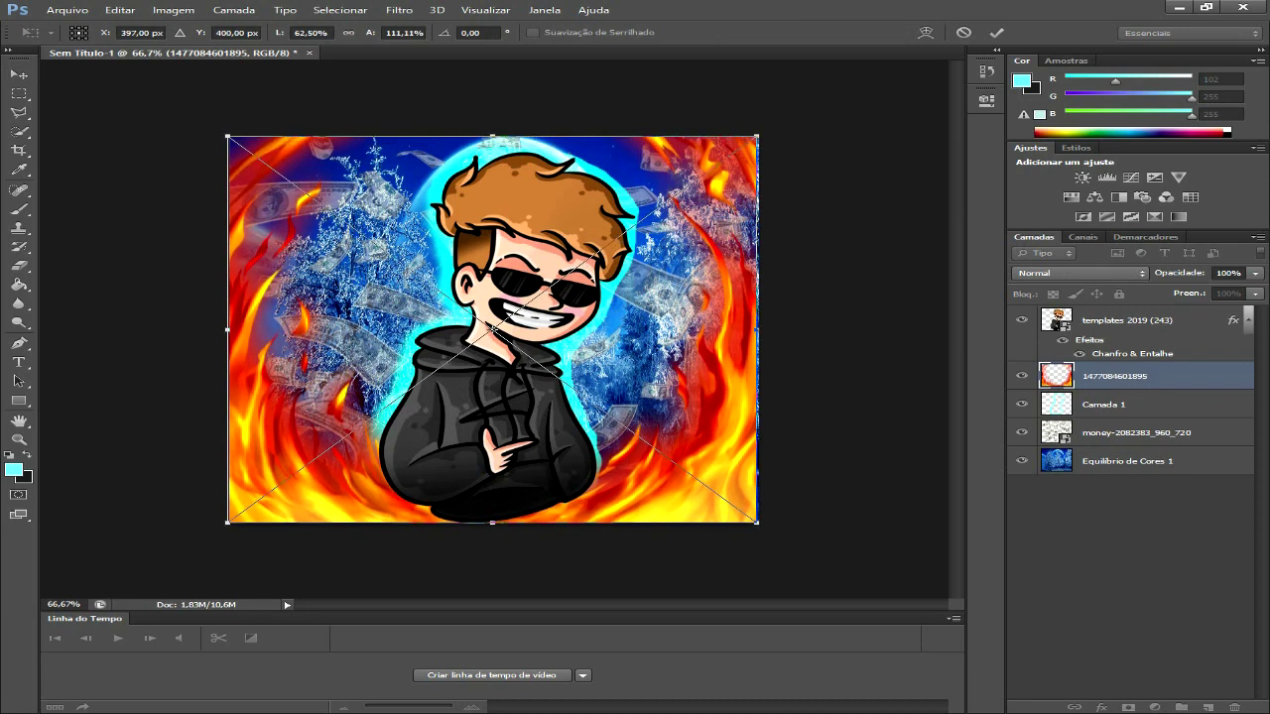
key(Right)
key(Right)
key(Right)
key(v)
key(Return)
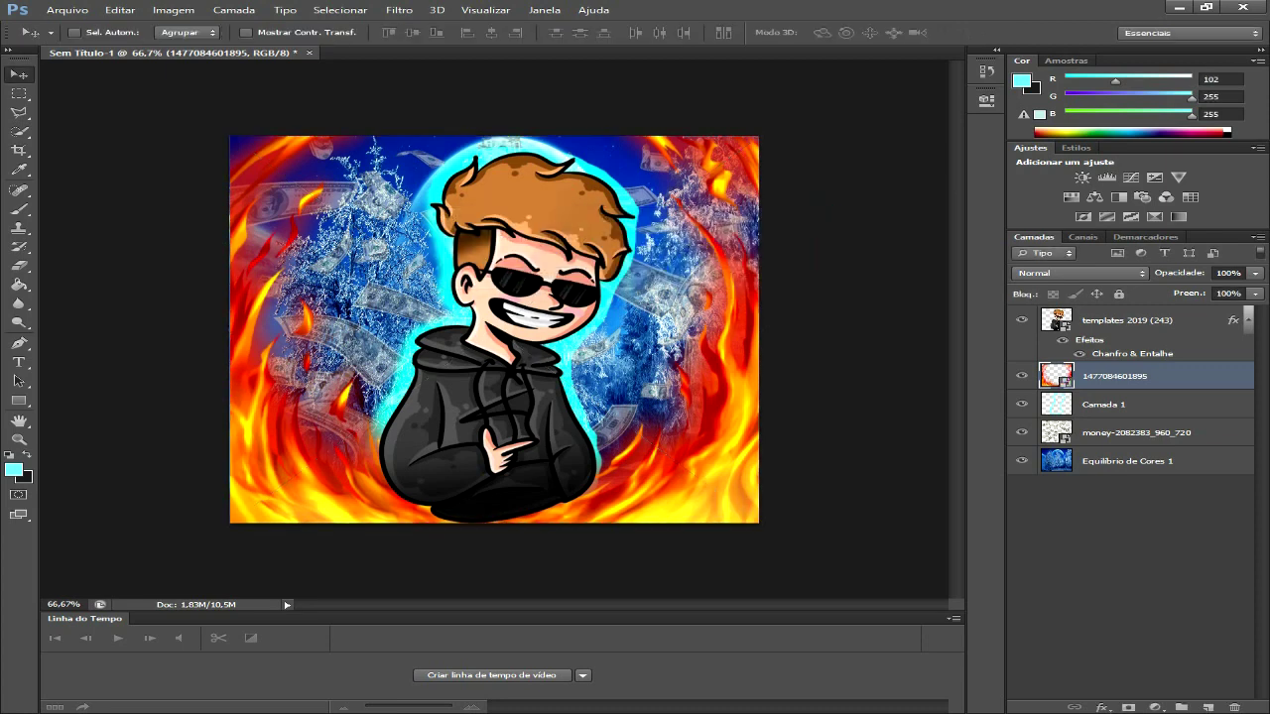
Step: Stack the fire layer above templates 2019 (243) and open its blending options
key(ctrl+bracketright)
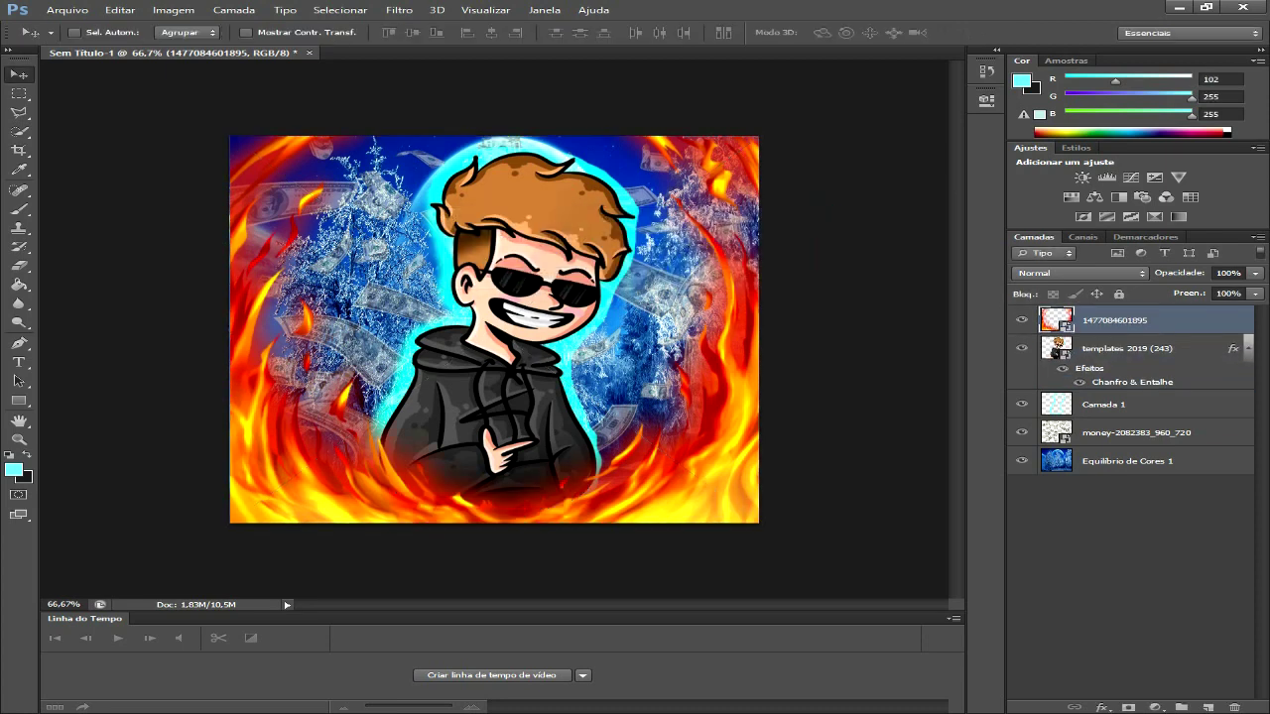
key(ctrl+bracketleft)
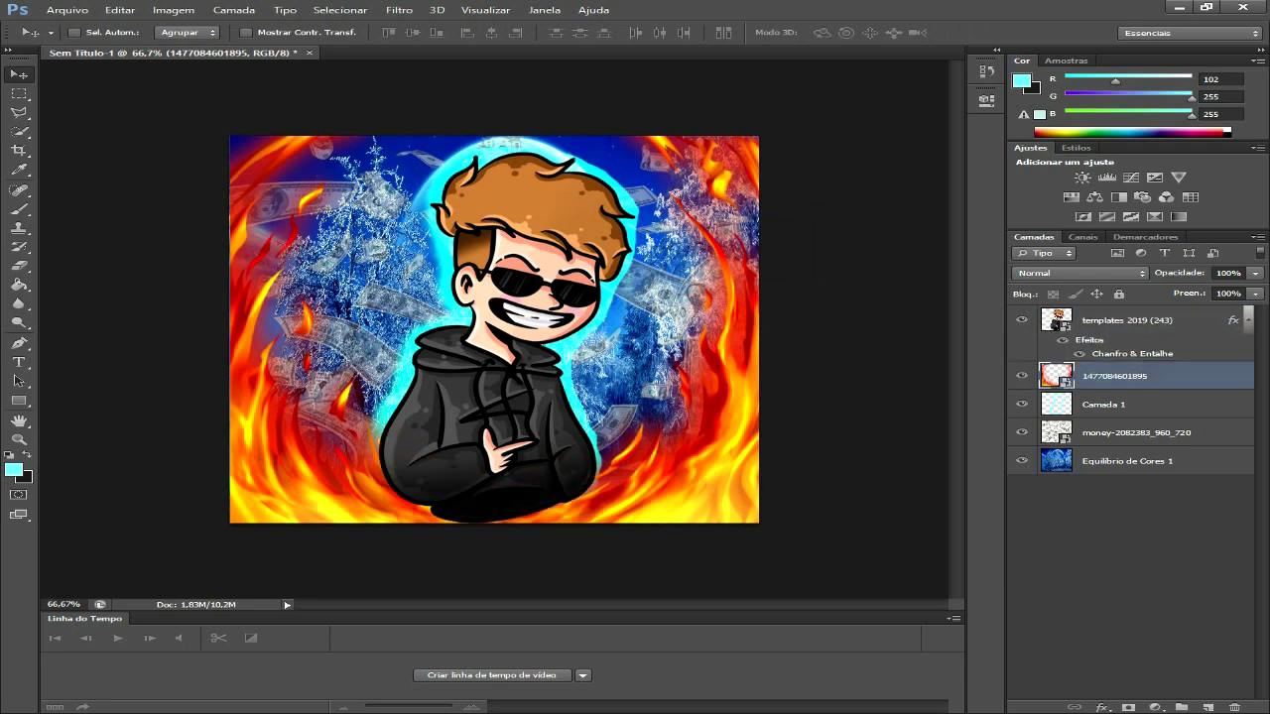
key(ctrl+bracketright)
right_click(1157, 320)
click(992, 163)
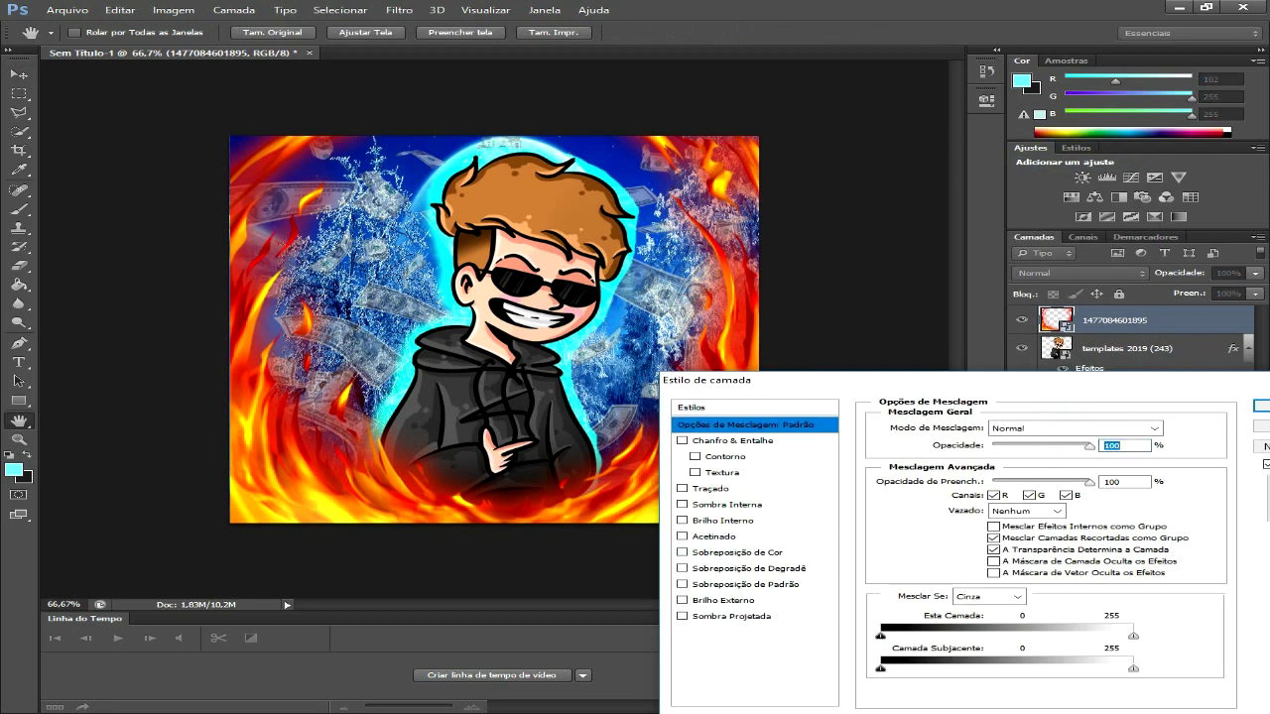
Step: Add a cyan 00ccff Sobreposição de Cor to the fire layer
click(737, 552)
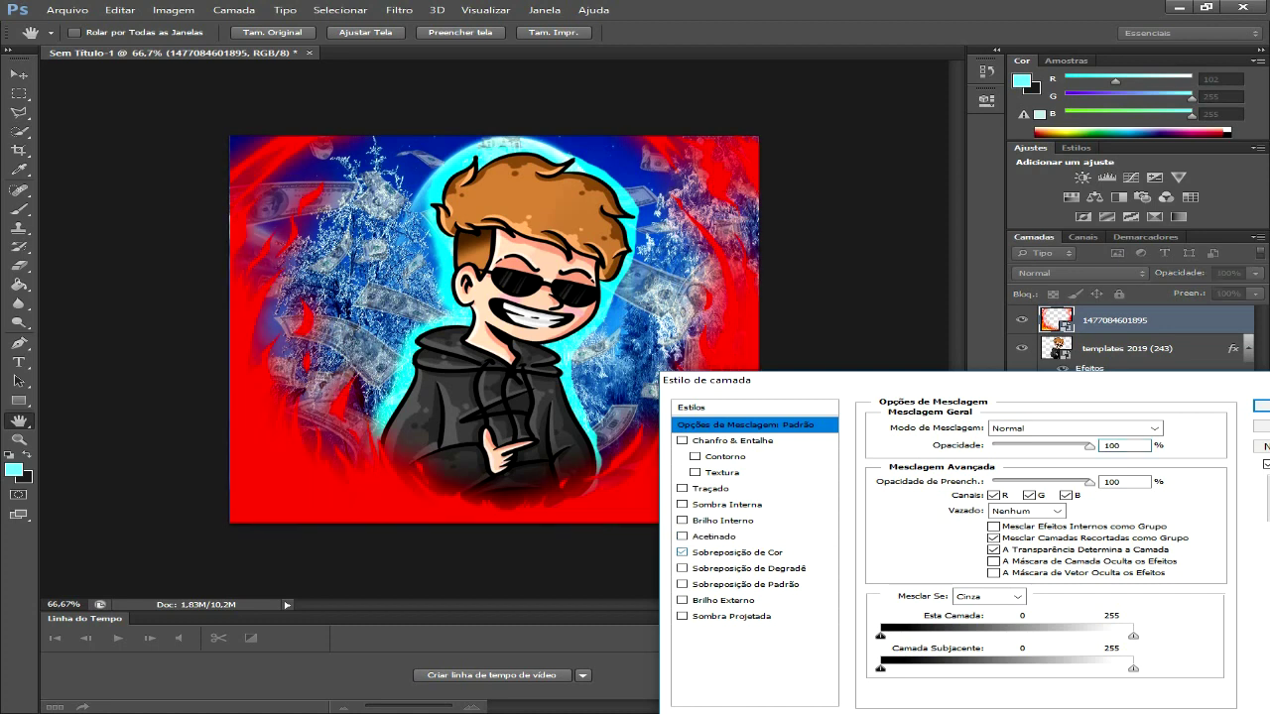
click(1185, 428)
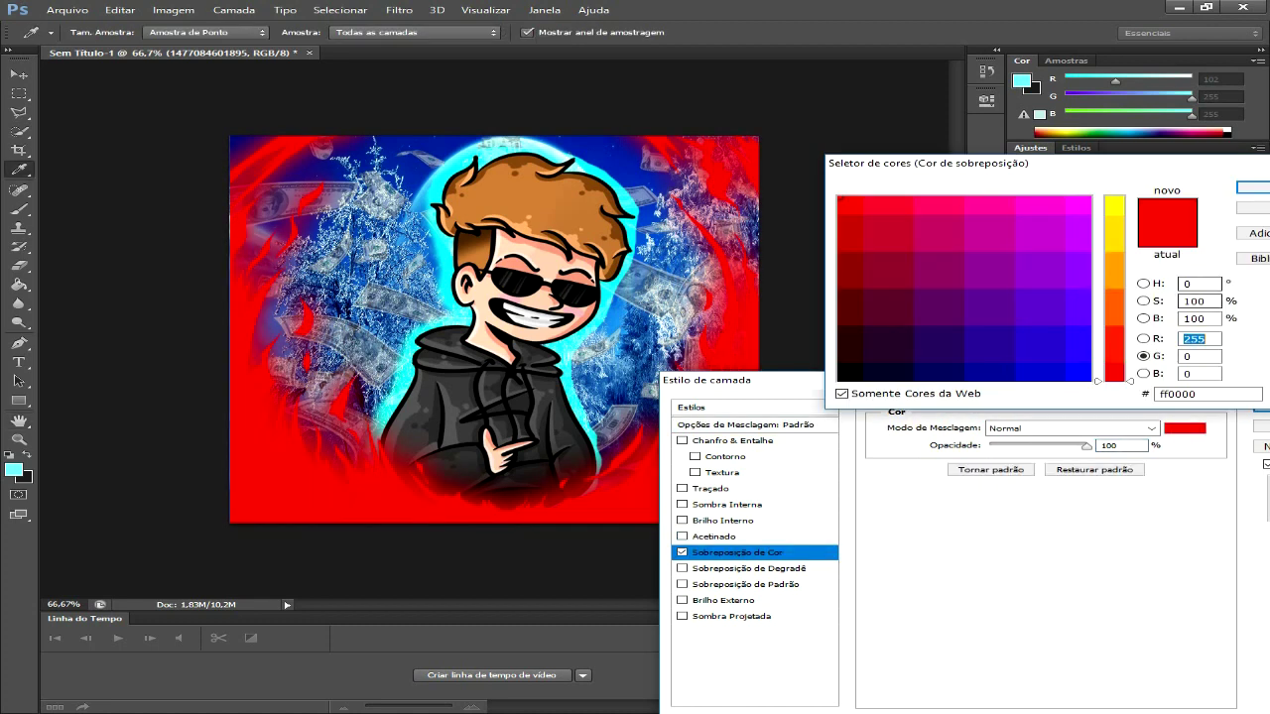
click(1073, 368)
drag(1114, 379, 1114, 235)
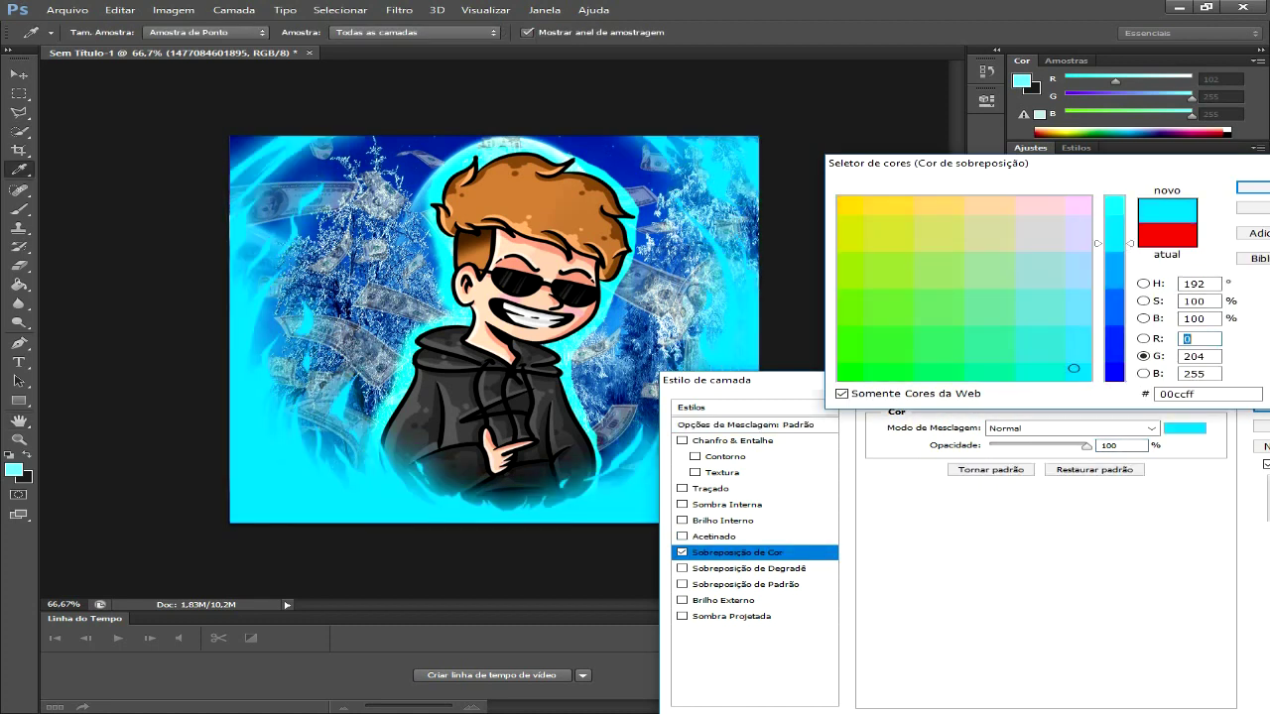
click(1252, 188)
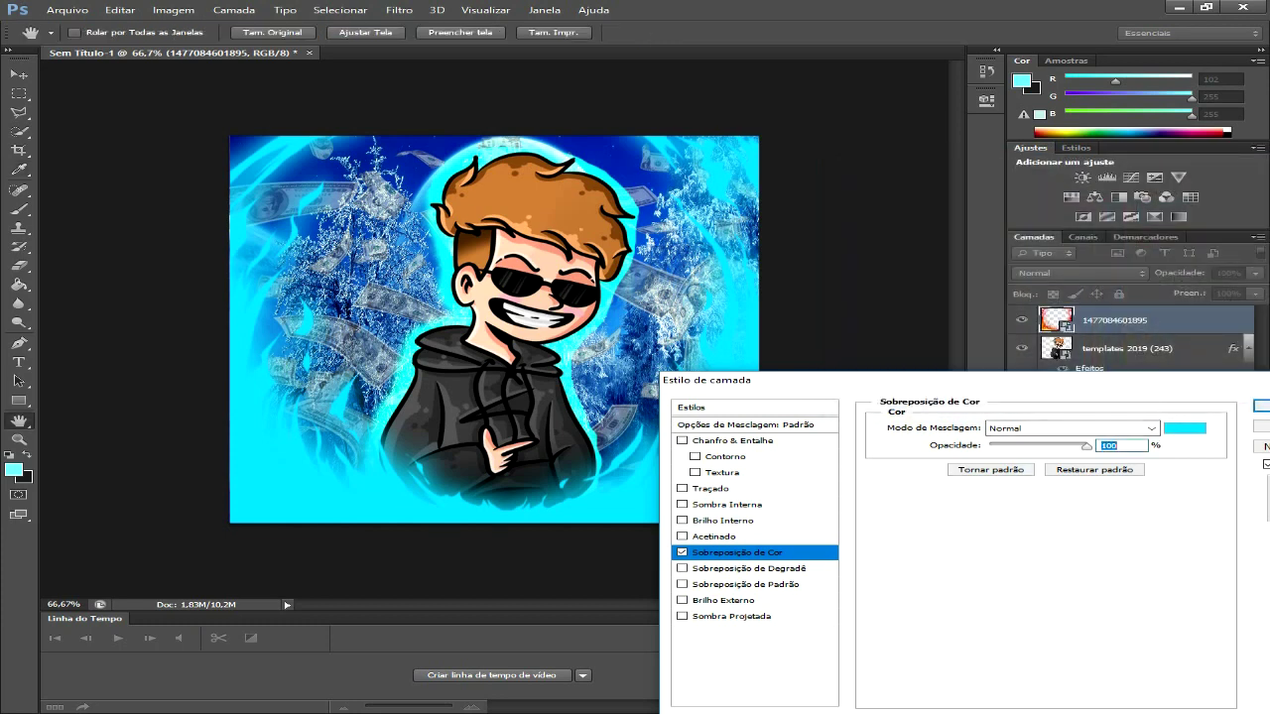
Step: Set the fire layer's opacity to 50% and apply the layer style
click(756, 424)
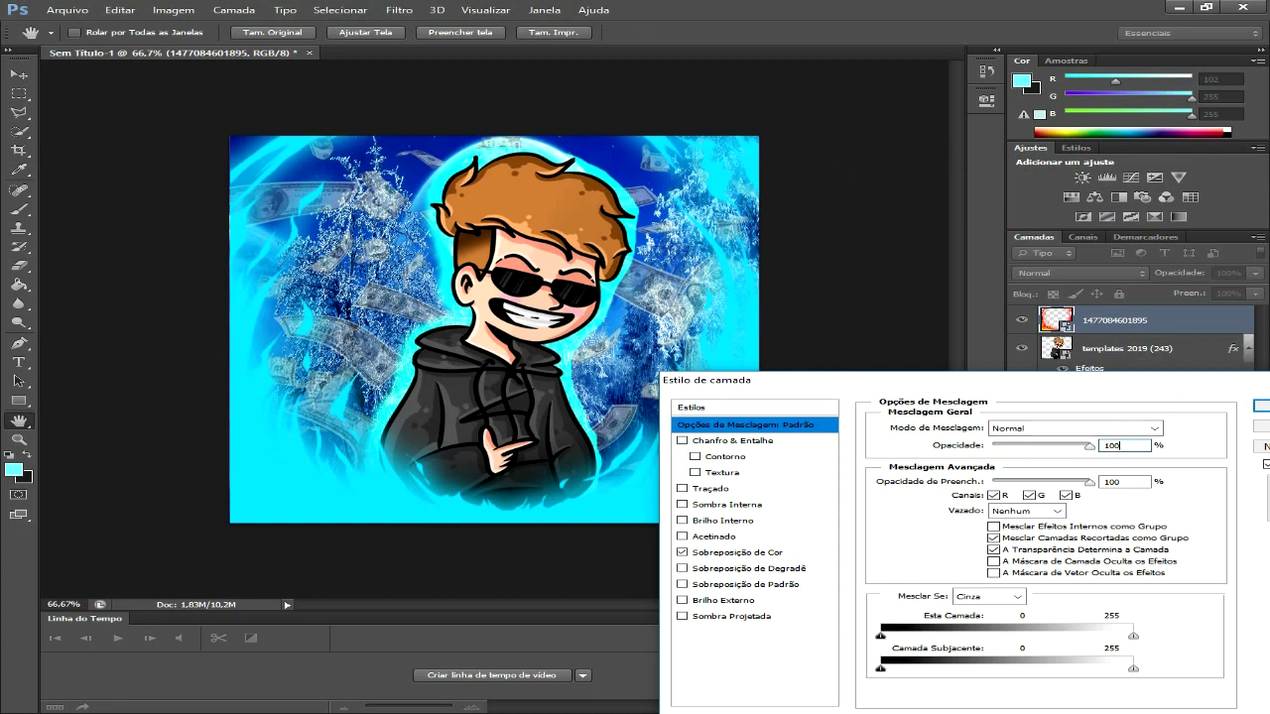
text(152)
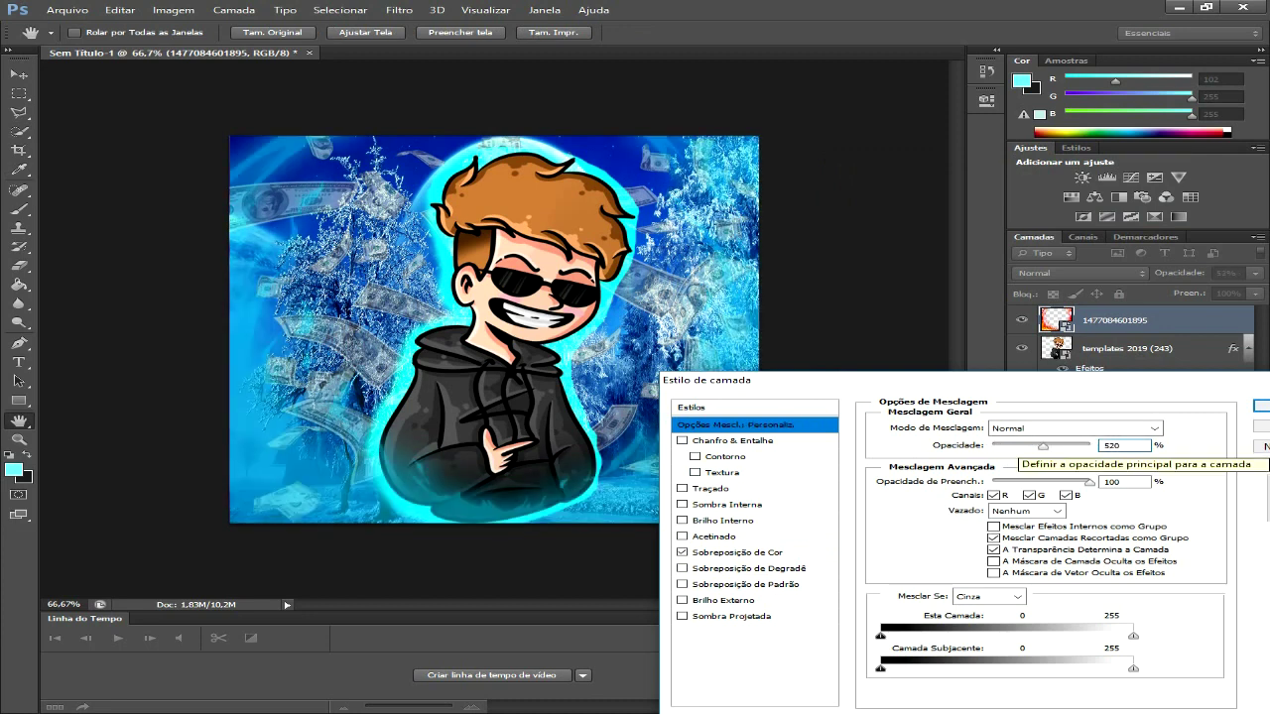
key(BackSpace)
text(0)
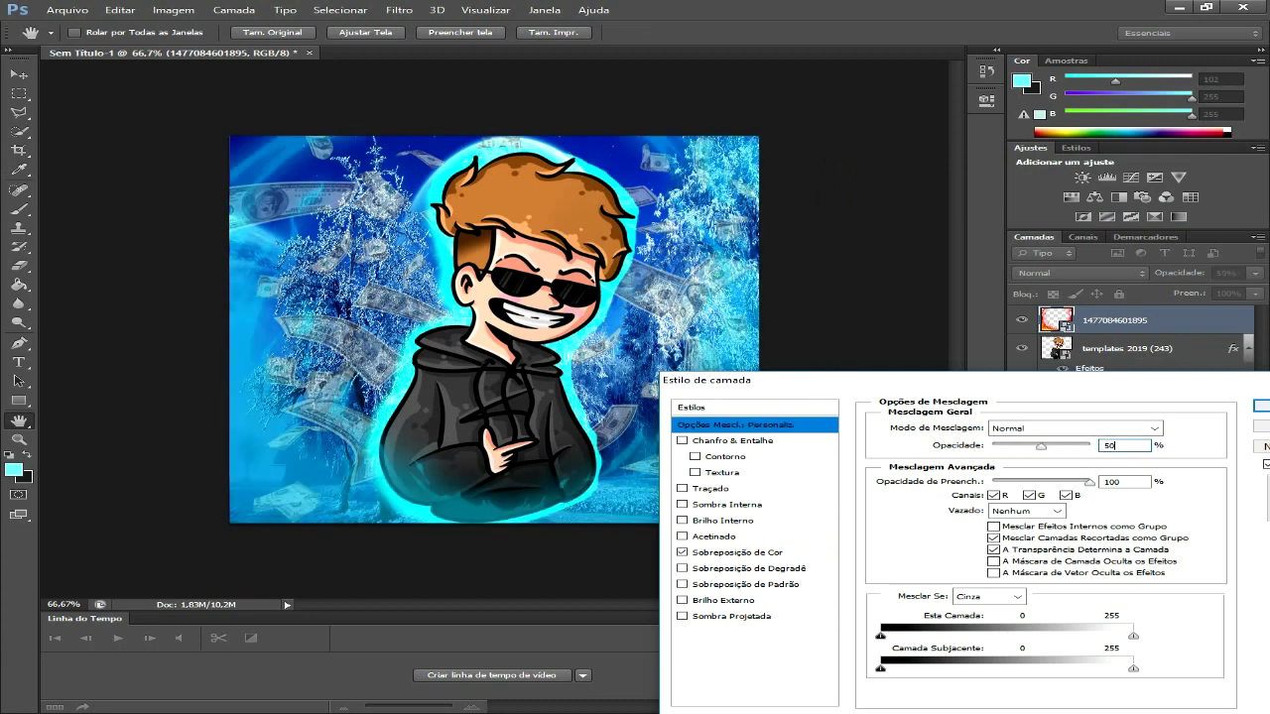
key(BackSpace)
text(0)
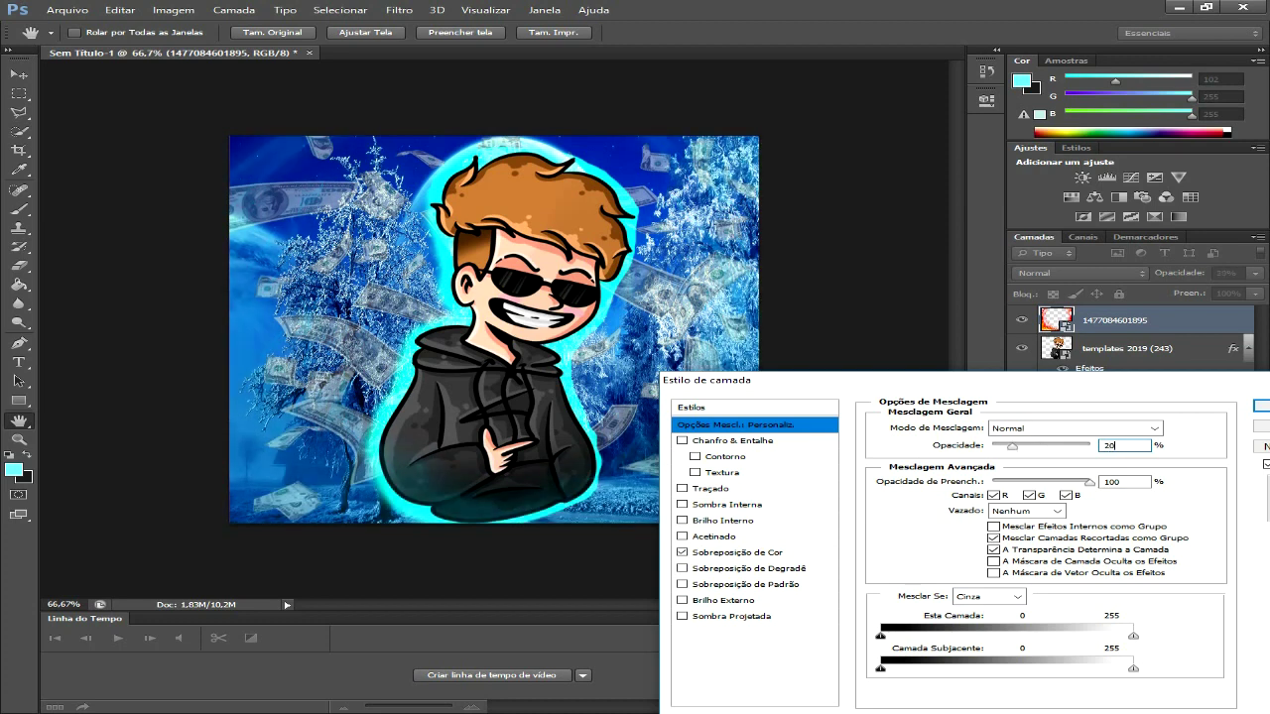
key(BackSpace)
key(BackSpace)
text(50)
key(BackSpace)
text(0)
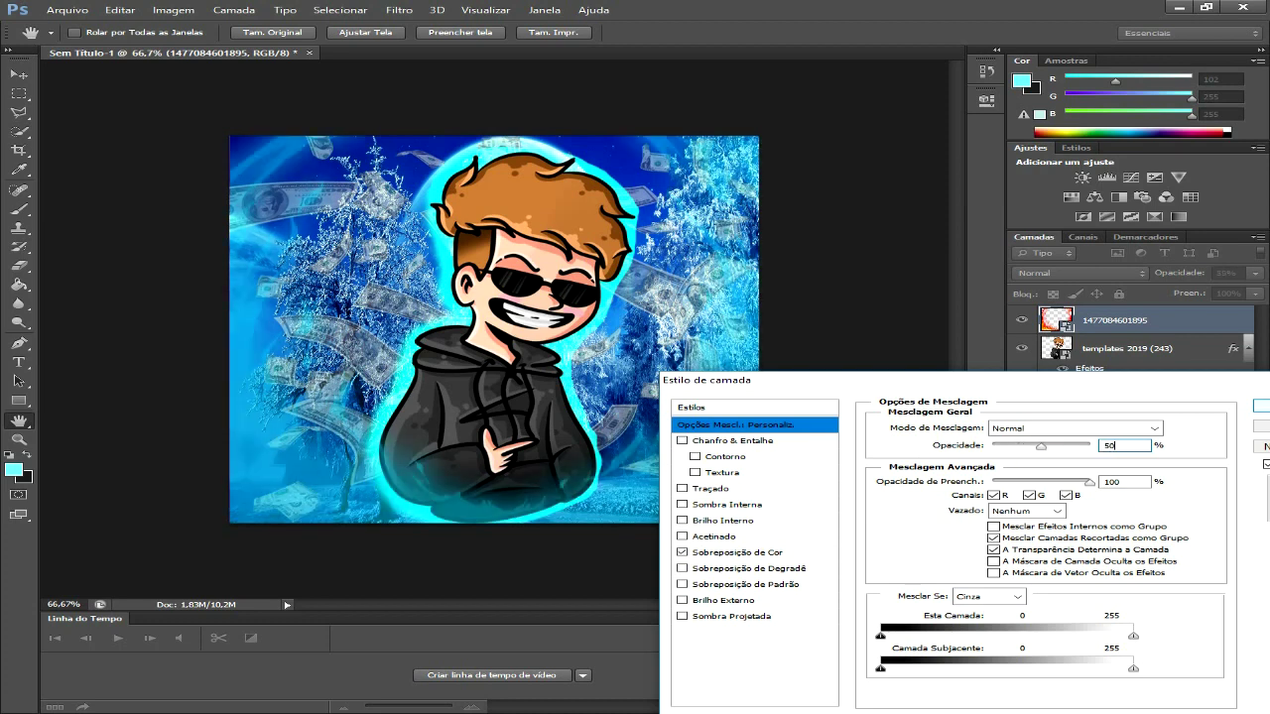
click(1262, 406)
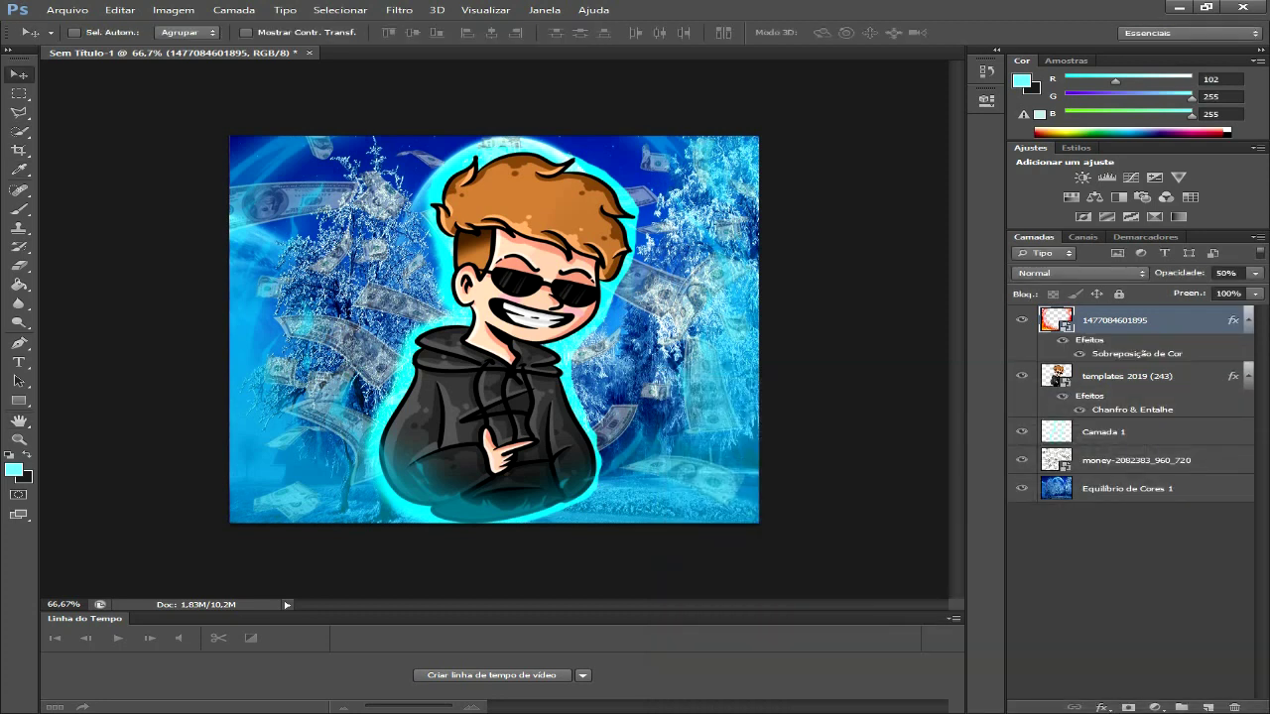
Step: Start placing a file and browse to Downloads > PACK DE EFEITOS PARA THUMB
click(66, 9)
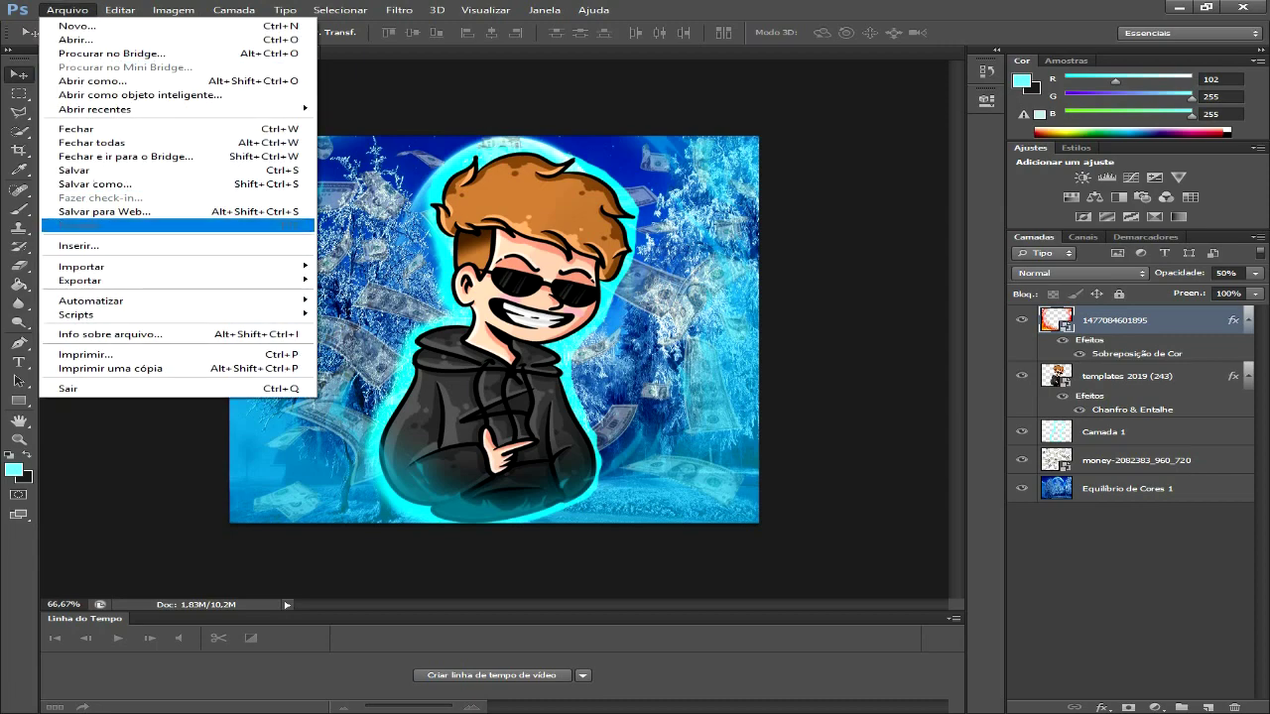
click(89, 246)
scroll(654, 327, down, 5)
scroll(655, 328, down, 3)
scroll(655, 328, down, 2)
scroll(655, 327, up, 2)
click(354, 182)
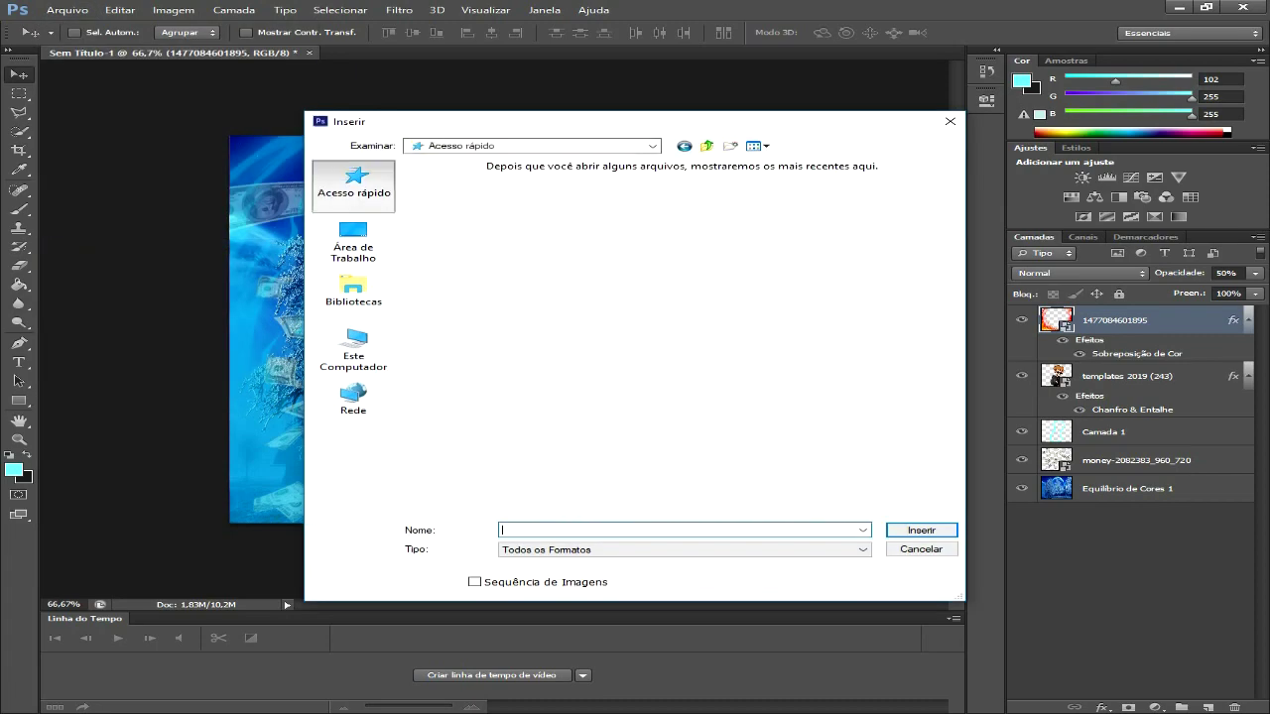
double_click(694, 188)
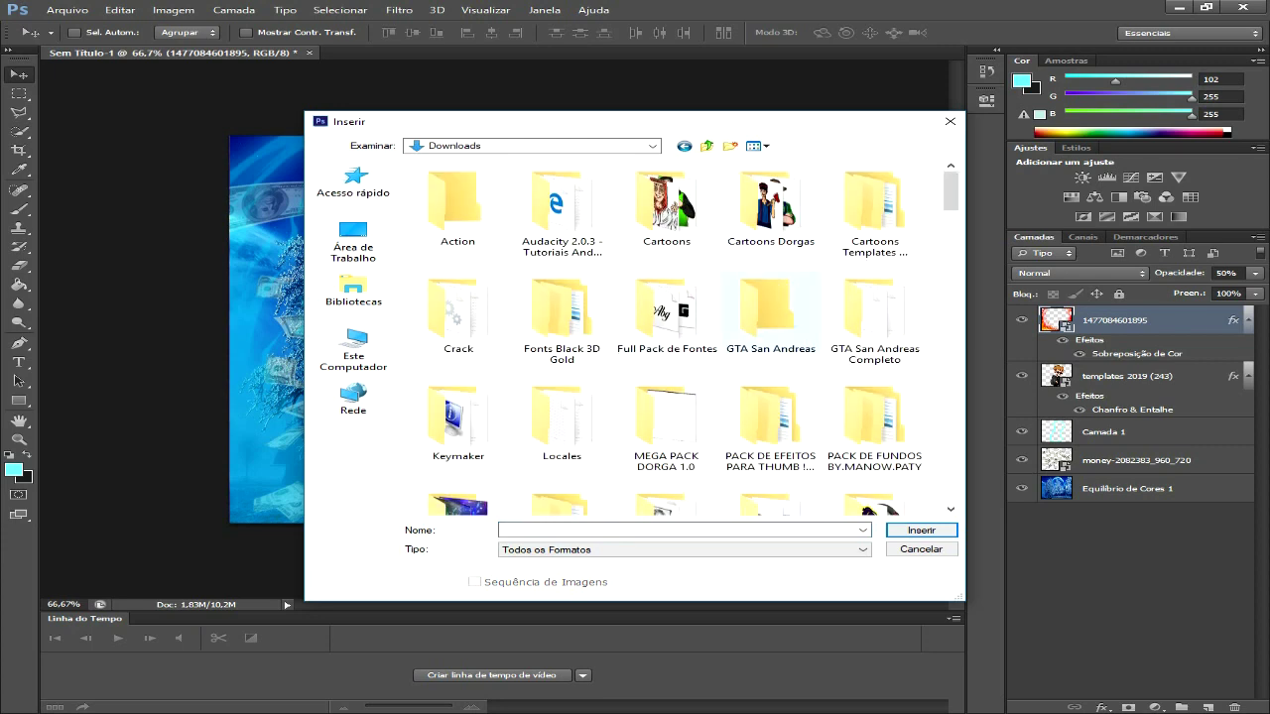
scroll(769, 263, down, 1)
double_click(732, 293)
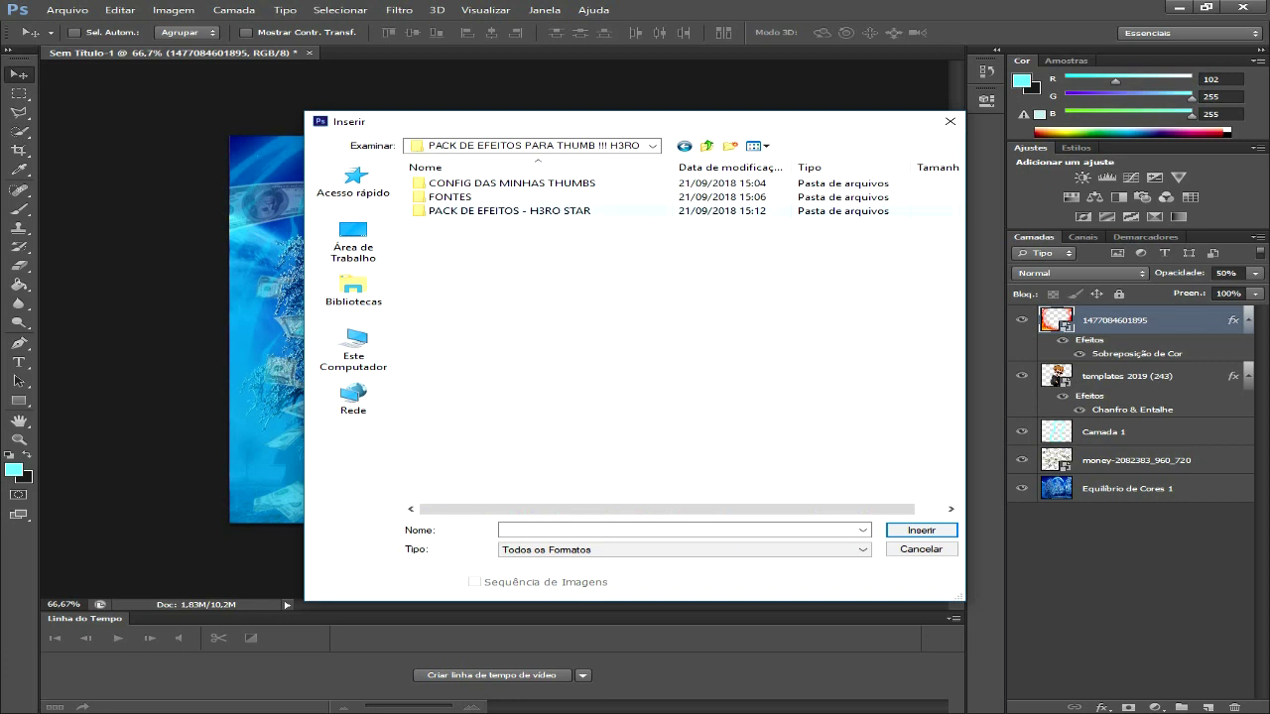
Step: Open PACK DE EFEITOS - H3RO STAR > Efeitos and place the 1 (6) light-burst image
double_click(555, 210)
scroll(665, 338, down, 10)
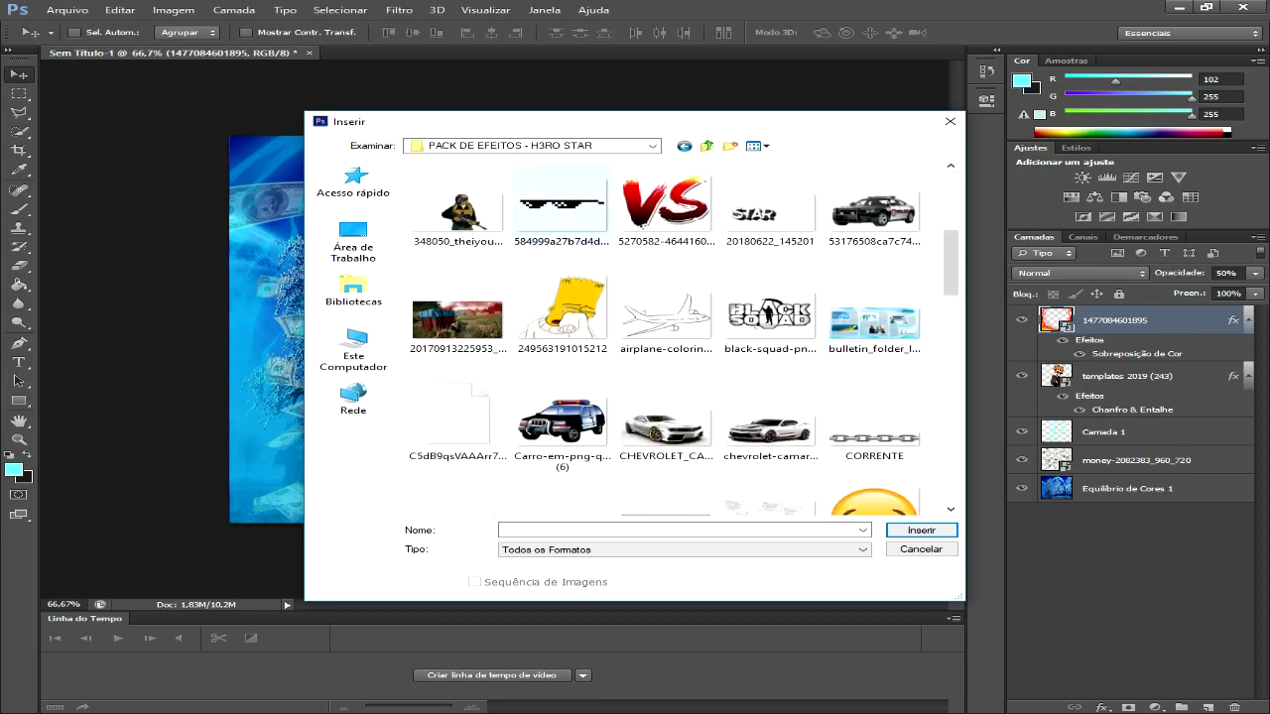
scroll(665, 337, down, 5)
scroll(665, 337, down, 3)
scroll(664, 338, down, 5)
scroll(665, 347, down, 3)
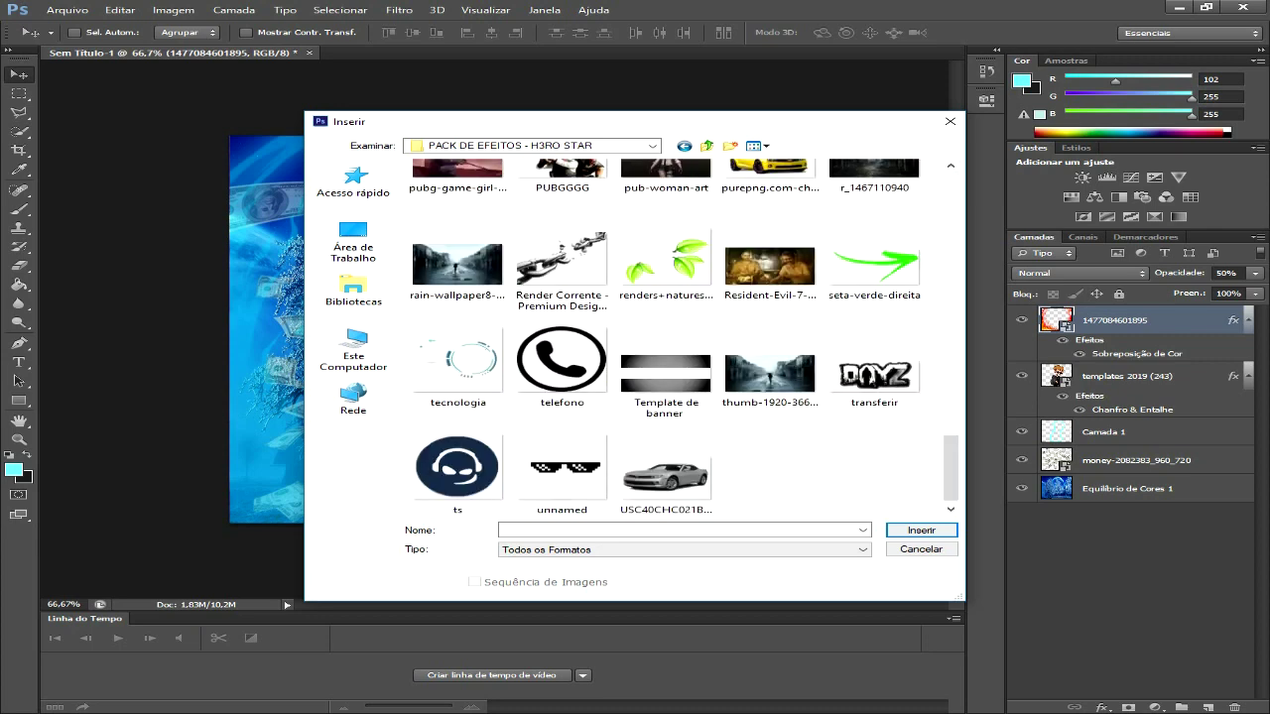
scroll(664, 347, up, 6)
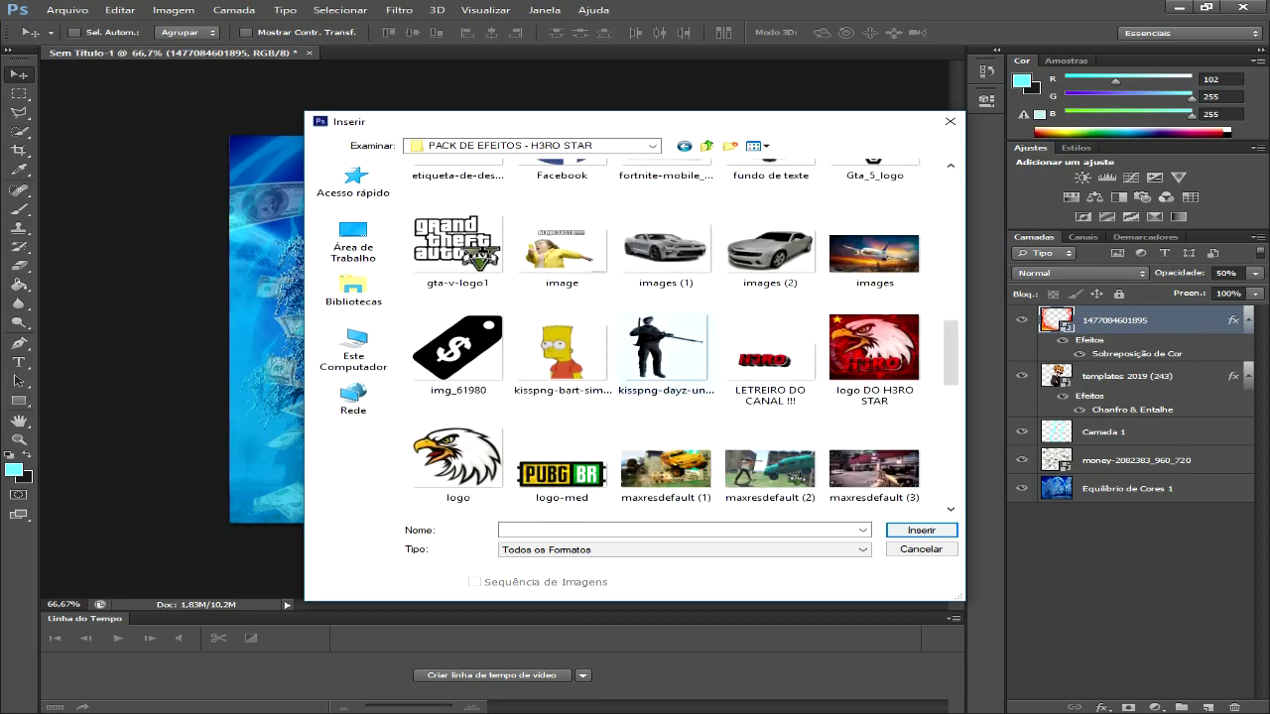
scroll(665, 347, up, 3)
scroll(664, 347, up, 3)
scroll(665, 347, up, 3)
scroll(665, 347, up, 3)
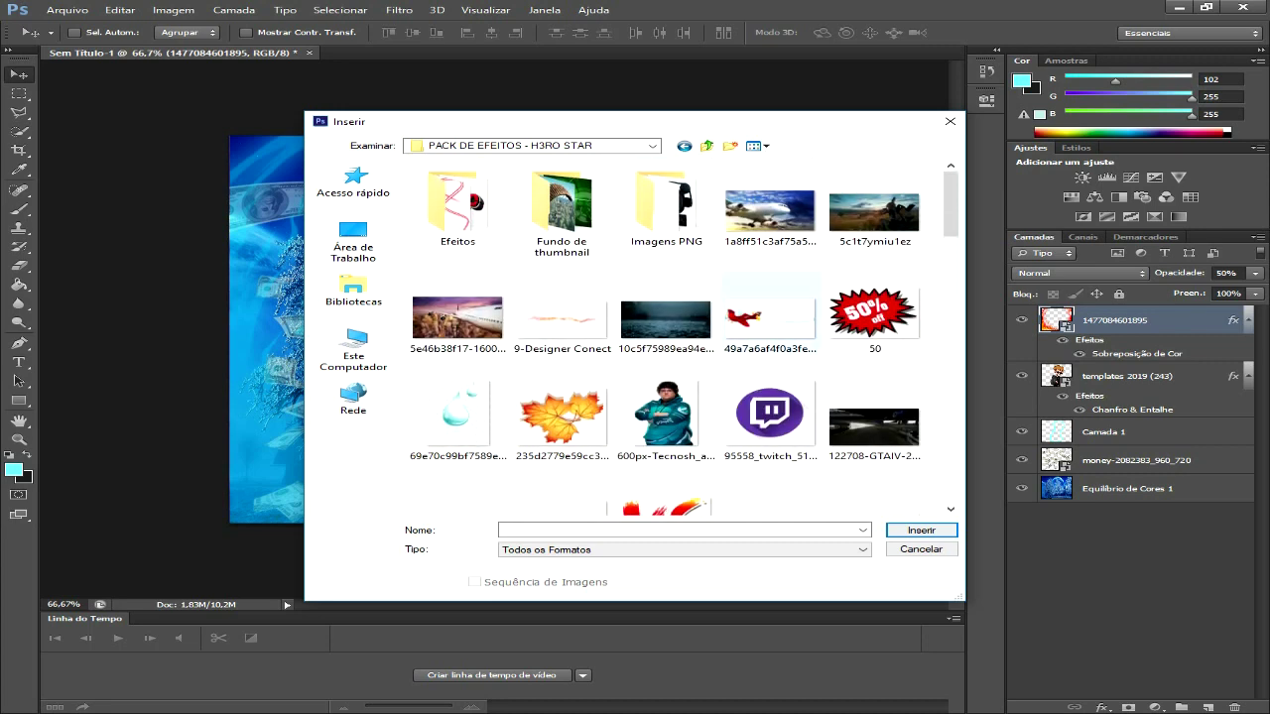
double_click(457, 208)
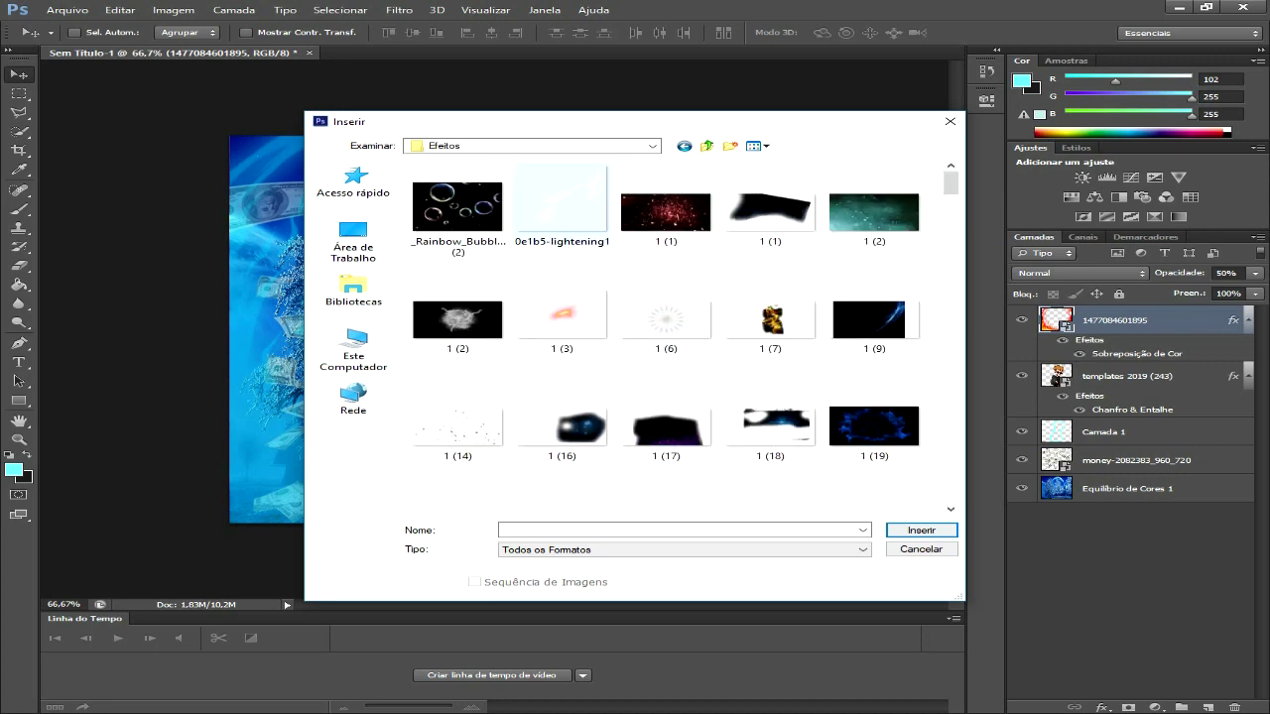
click(666, 319)
click(921, 529)
Step: Commit the placed 1 (6) rays image and move its layer beneath the character
drag(615, 362, 747, 362)
click(19, 74)
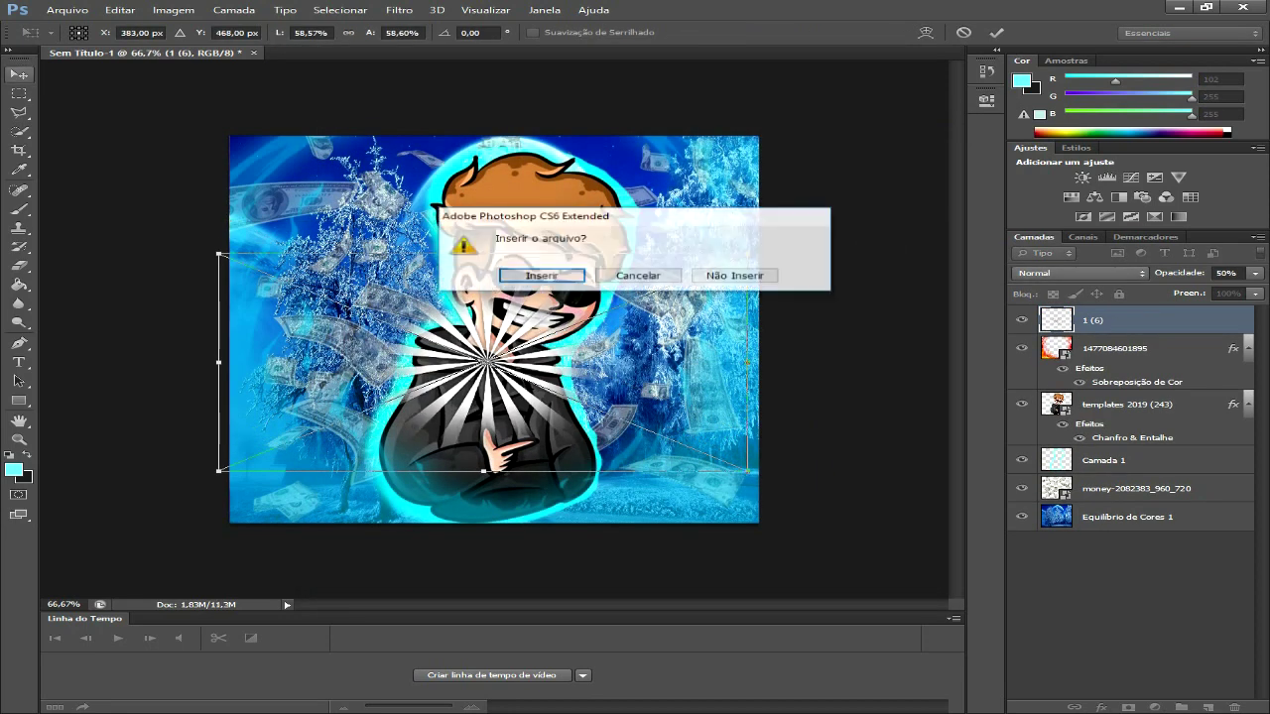
key(Return)
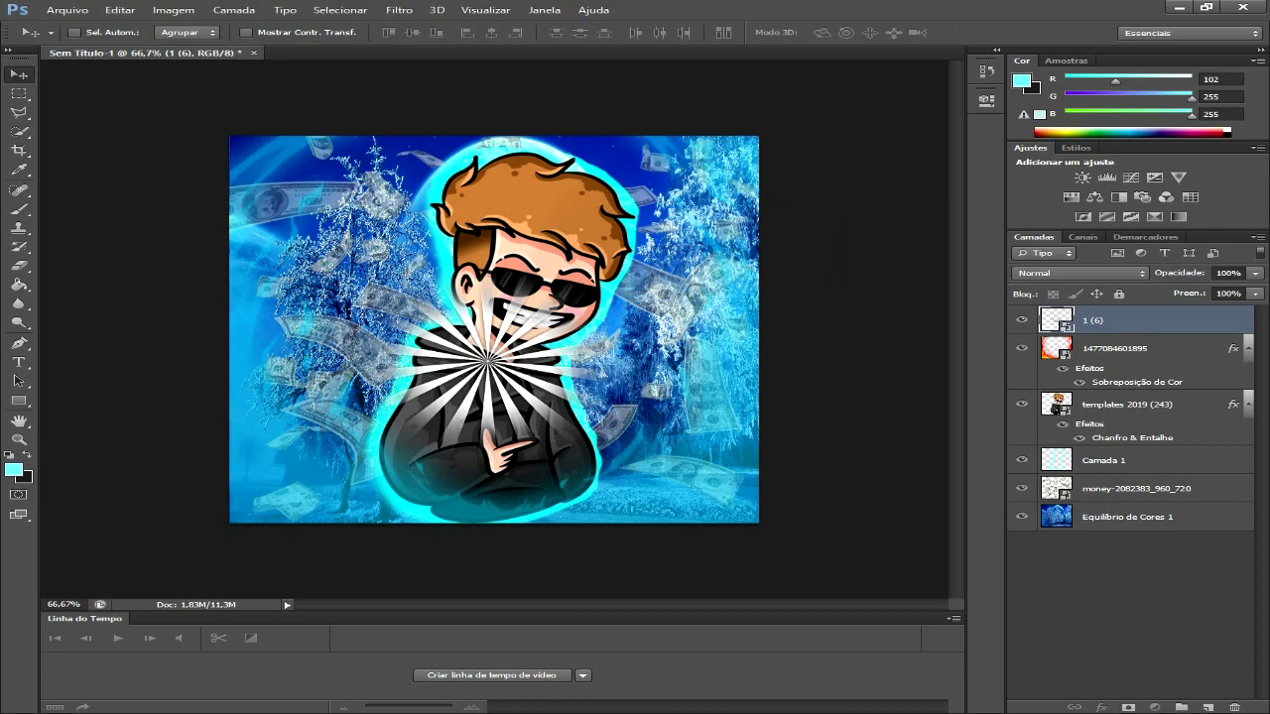
drag(1091, 320, 1091, 448)
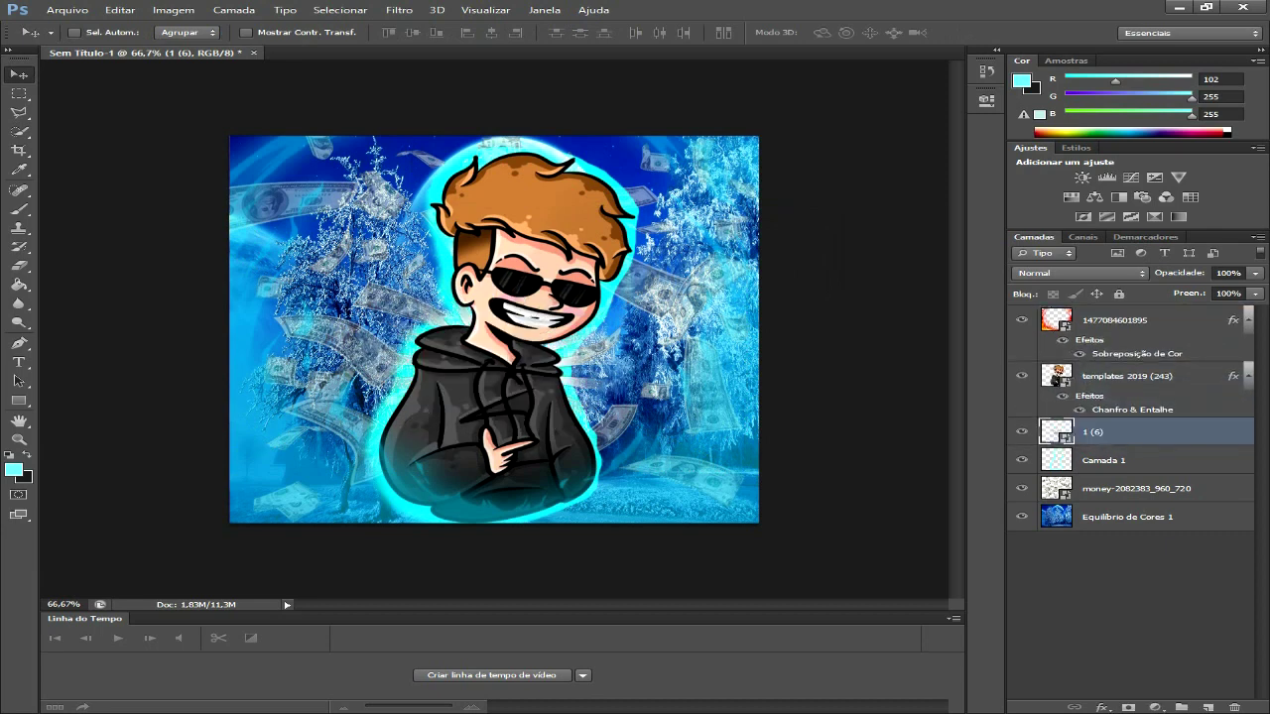
Step: Free-transform the rays, stretching them up, right, down and left past the canvas
key(ctrl+t)
drag(489, 264, 489, 183)
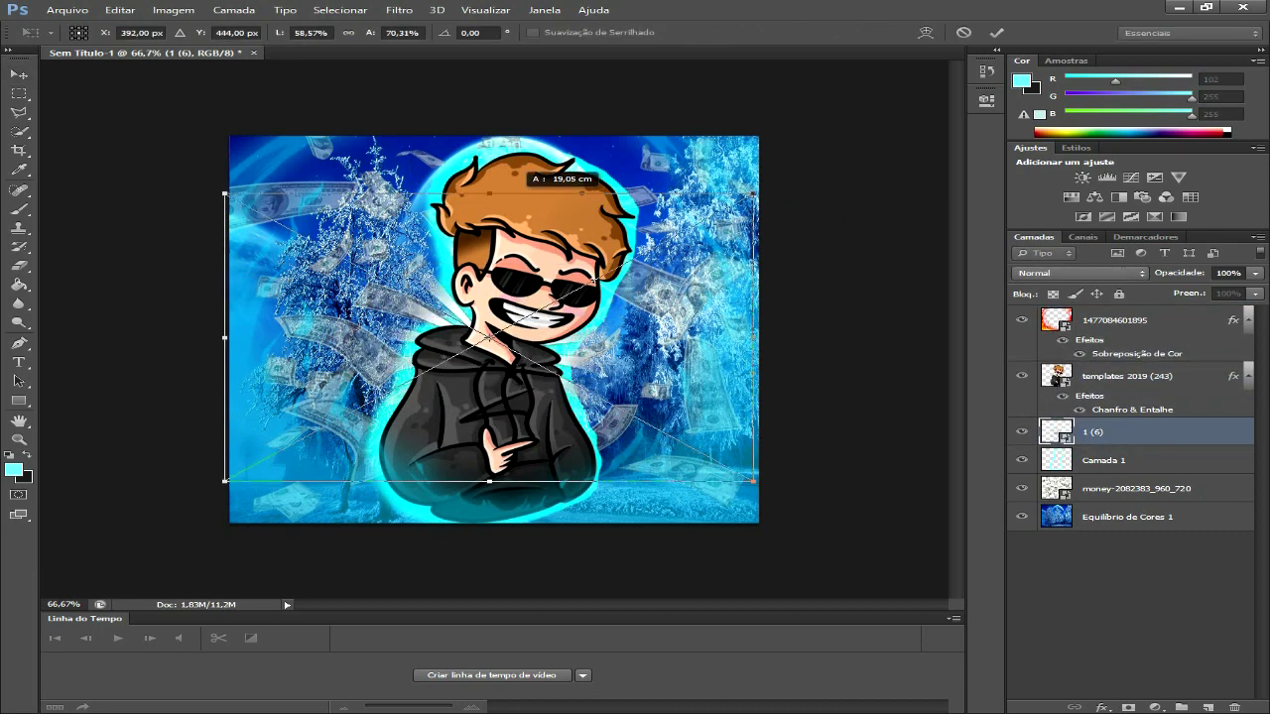
drag(754, 332, 801, 333)
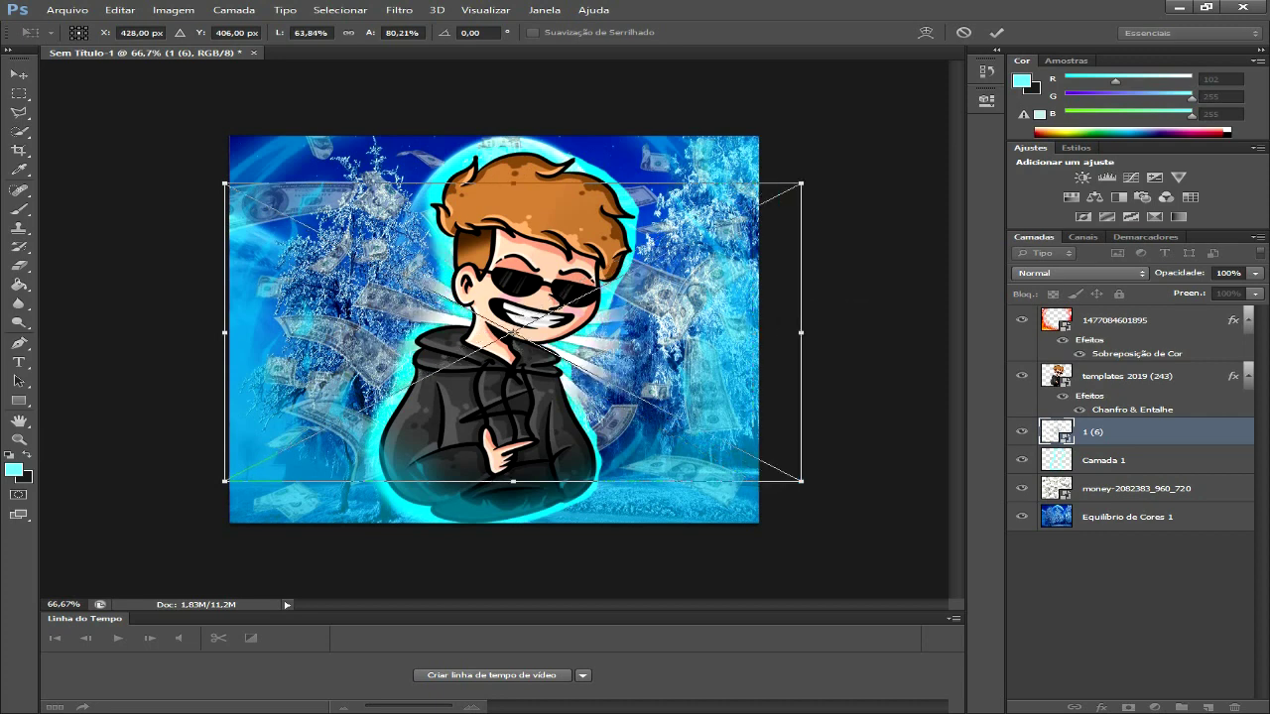
drag(513, 481, 513, 557)
drag(225, 370, 103, 370)
drag(801, 370, 905, 365)
drag(504, 558, 504, 545)
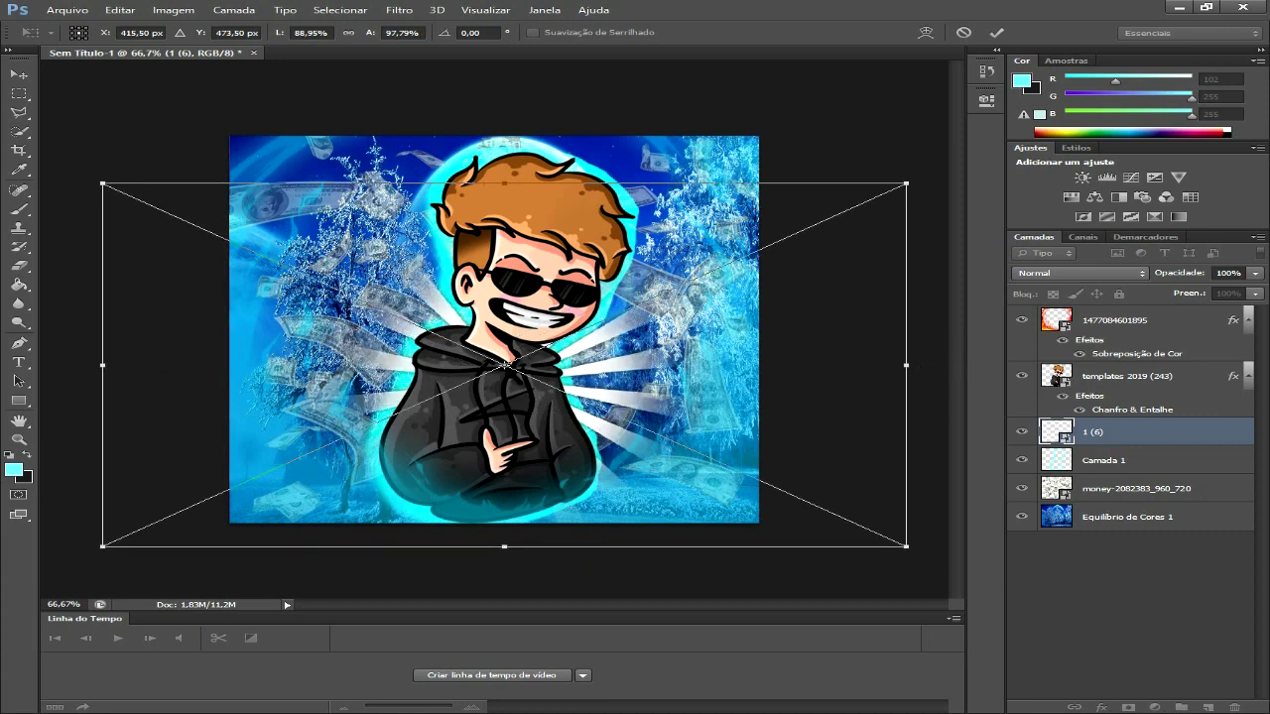
Step: Enlarge and reposition the rays further behind the character, then apply the transform
drag(504, 184, 504, 136)
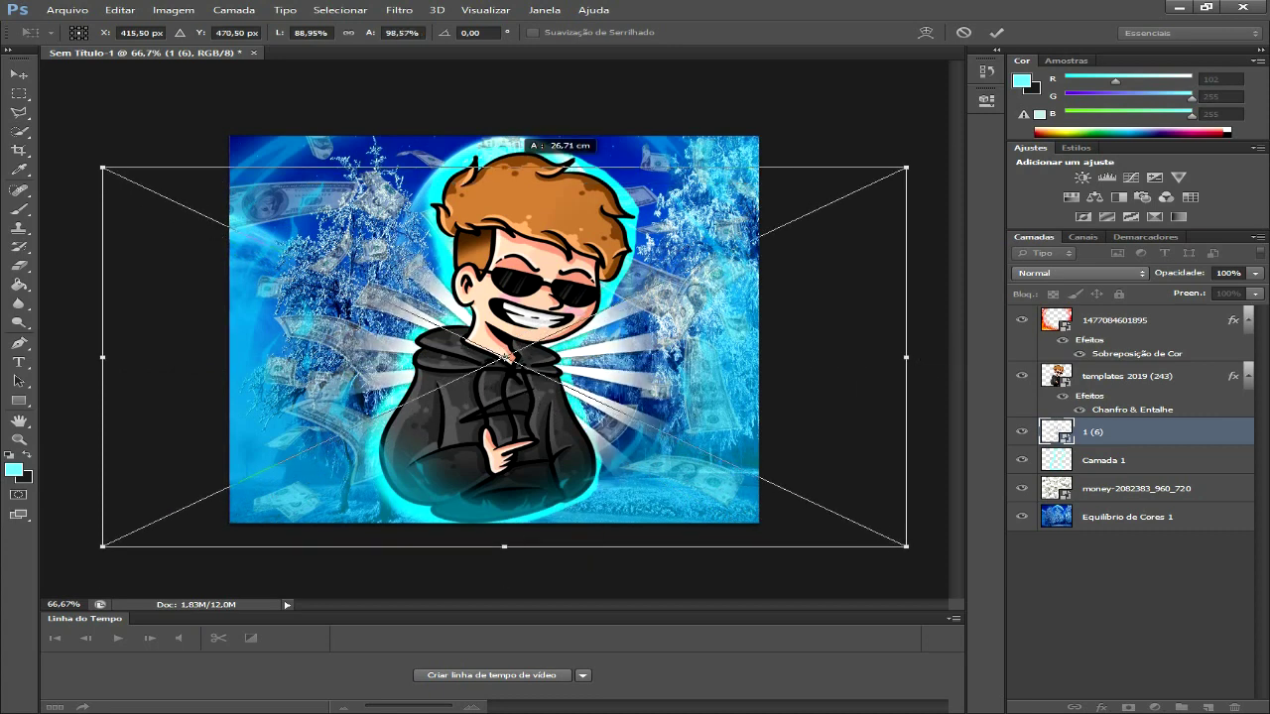
drag(565, 335, 536, 362)
mouse_move(880, 373)
mouse_down()
mouse_move(943, 373)
mouse_move(924, 373)
mouse_up()
drag(502, 169, 502, 123)
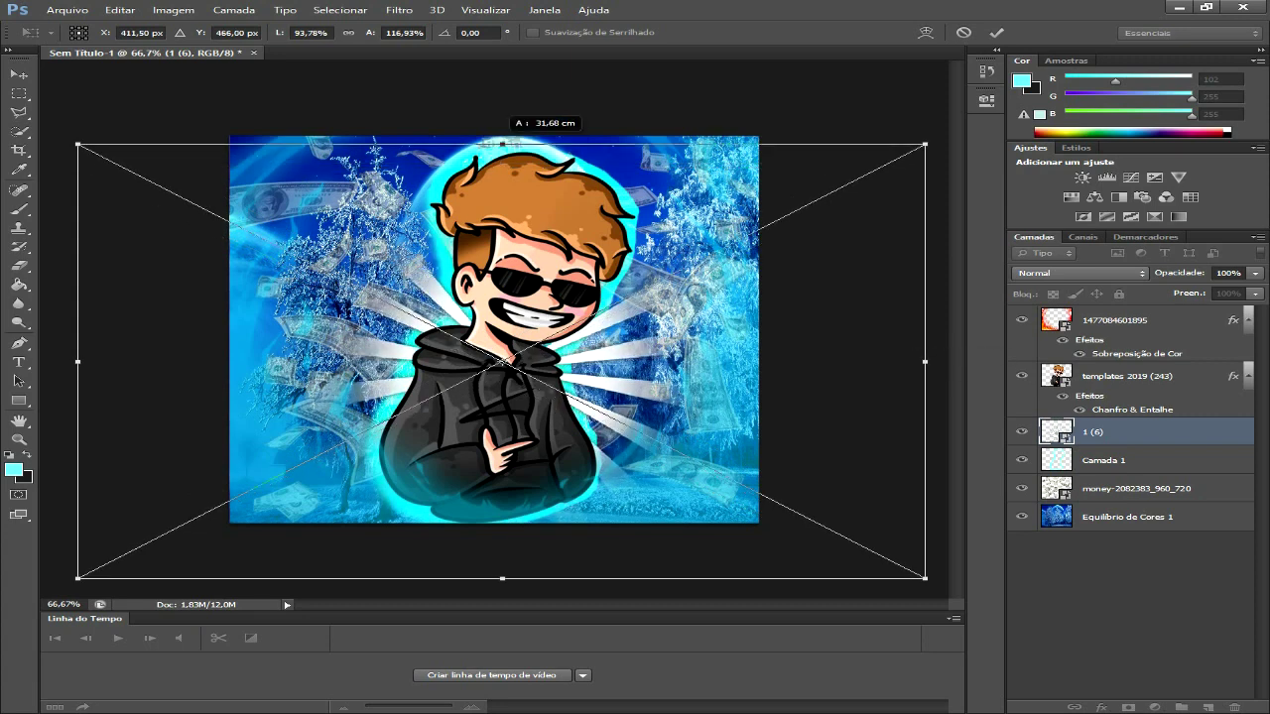
drag(542, 533, 536, 541)
drag(484, 416, 481, 430)
key(v)
key(Return)
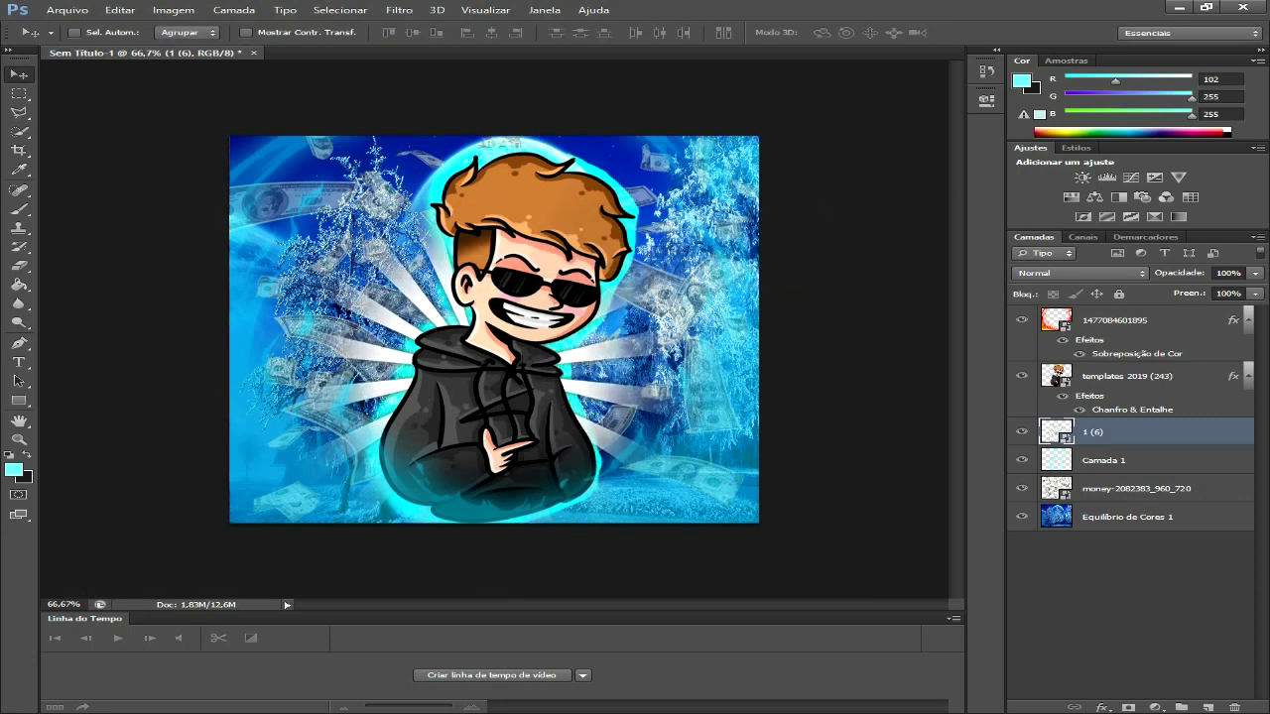
Step: Show Camada 1 and set its blending options to Luz Brilhante at 80% opacity
click(1020, 460)
right_click(1125, 459)
click(893, 174)
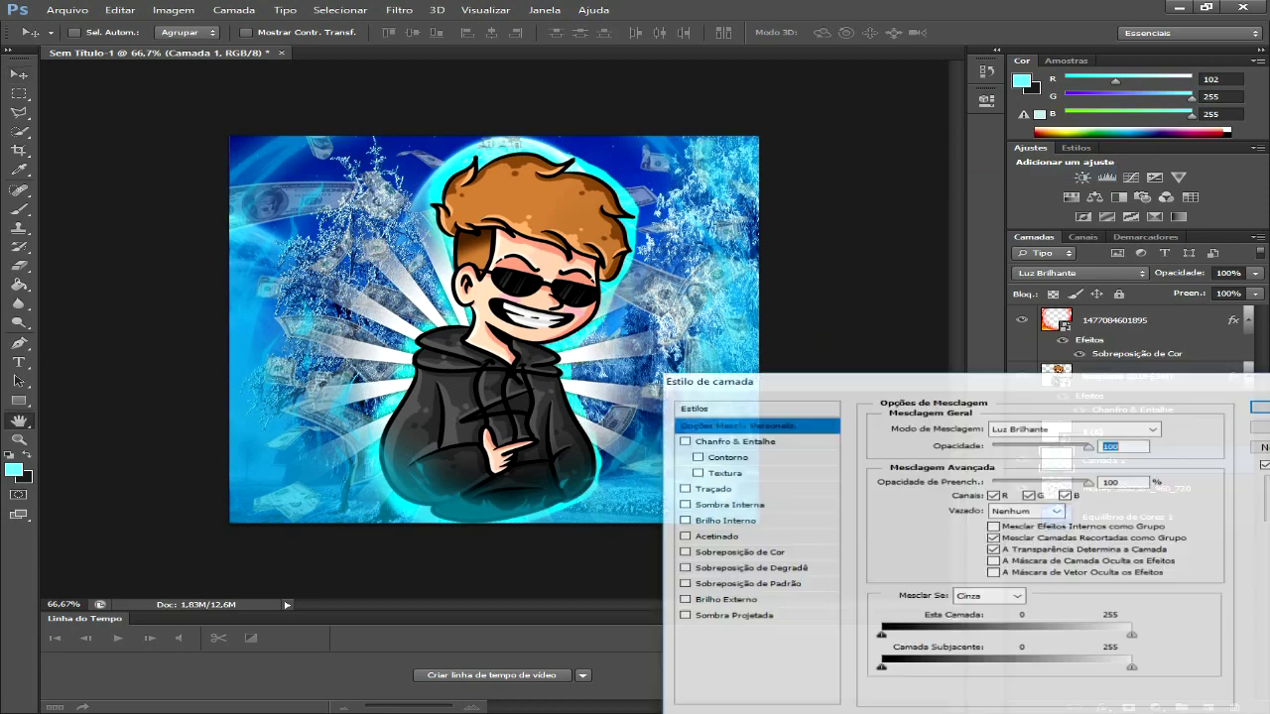
text(50)
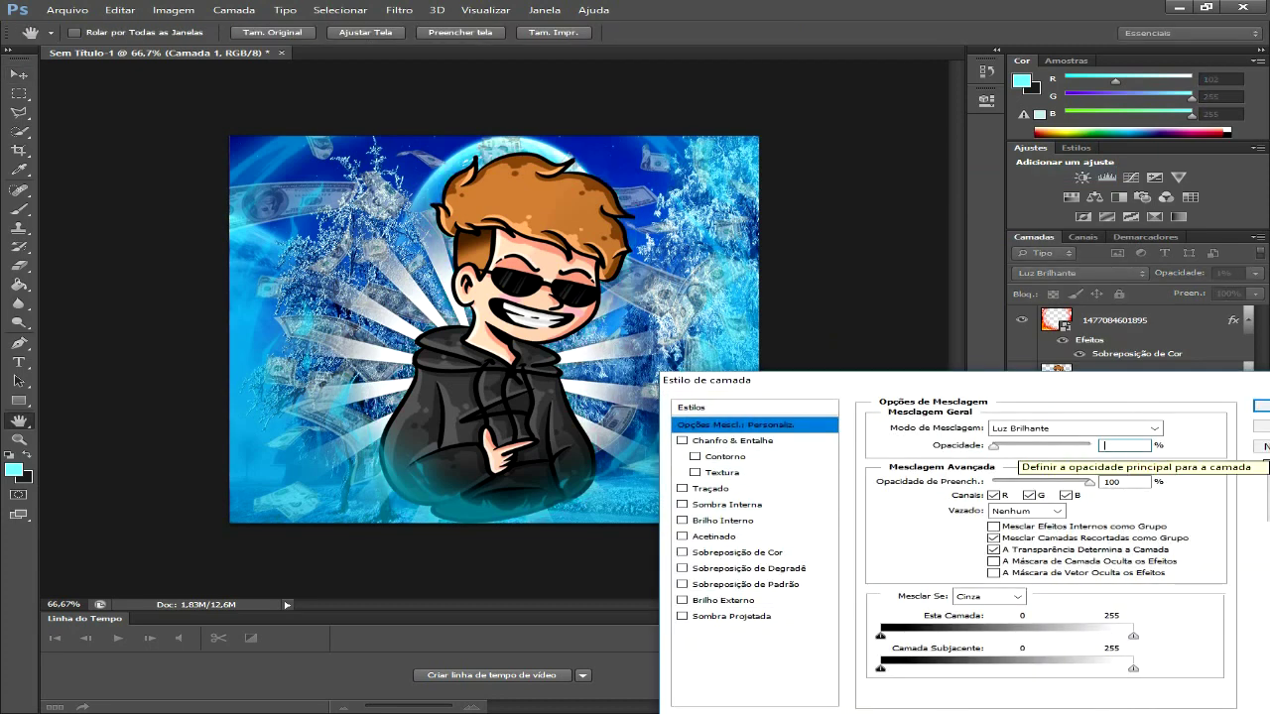
key(BackSpace)
key(BackSpace)
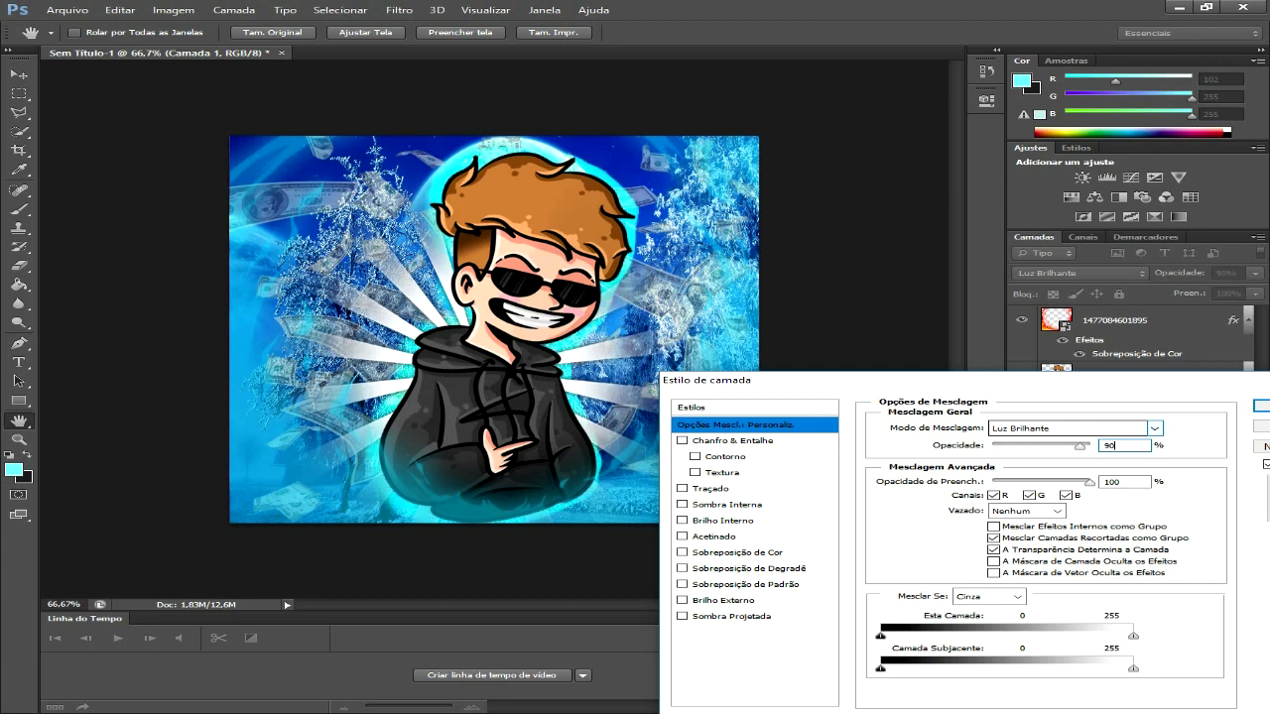
key(BackSpace)
key(BackSpace)
text(0)
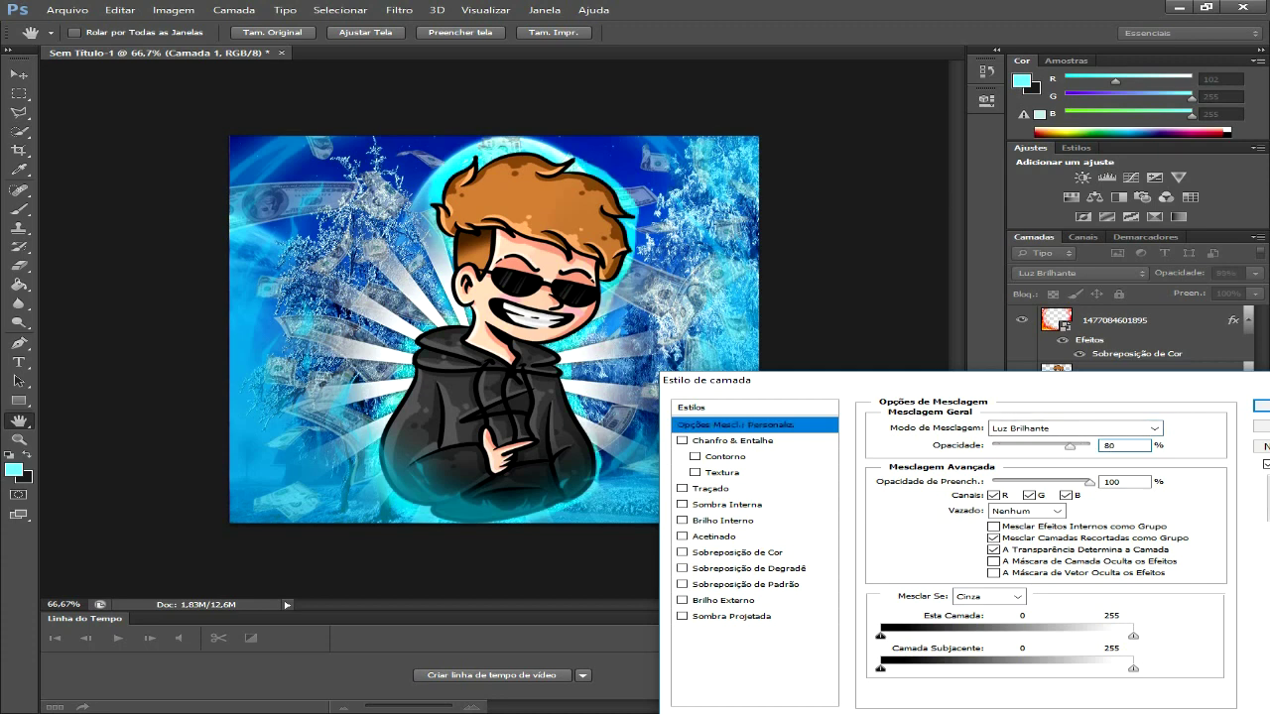
key(Return)
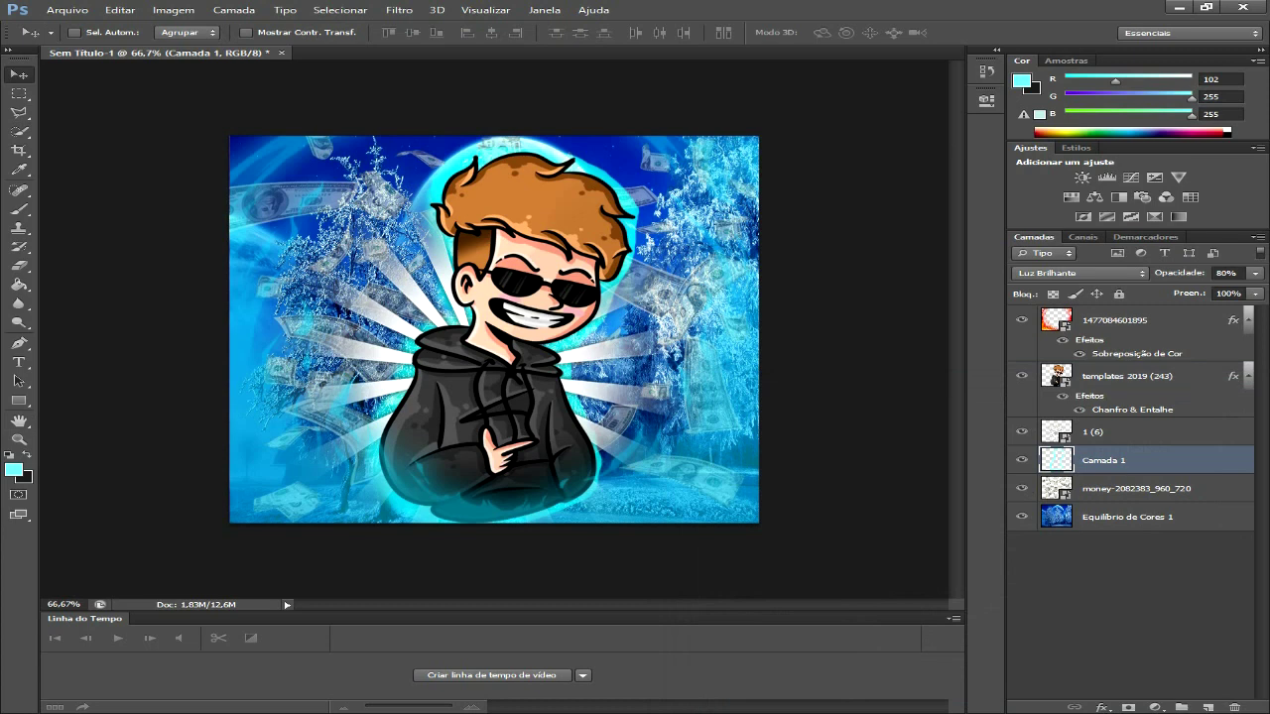
Step: Start placing a file and browse the current folder, selecting image 51
click(67, 9)
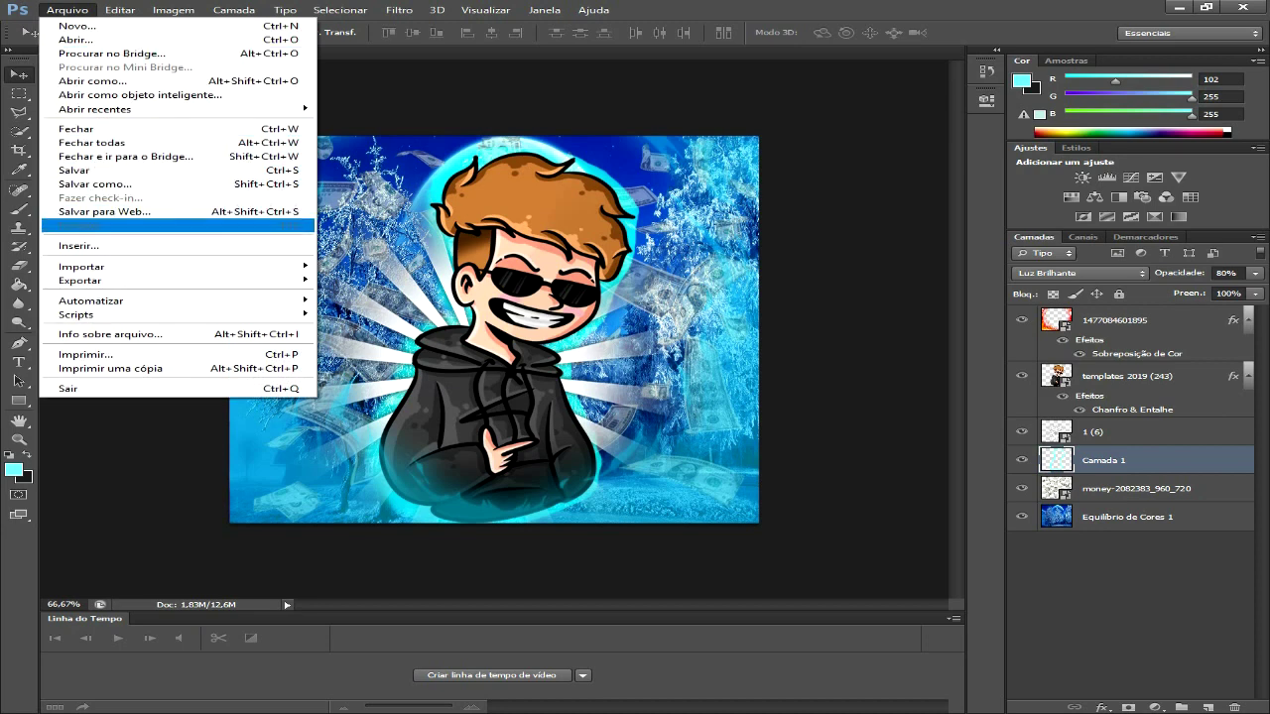
click(79, 244)
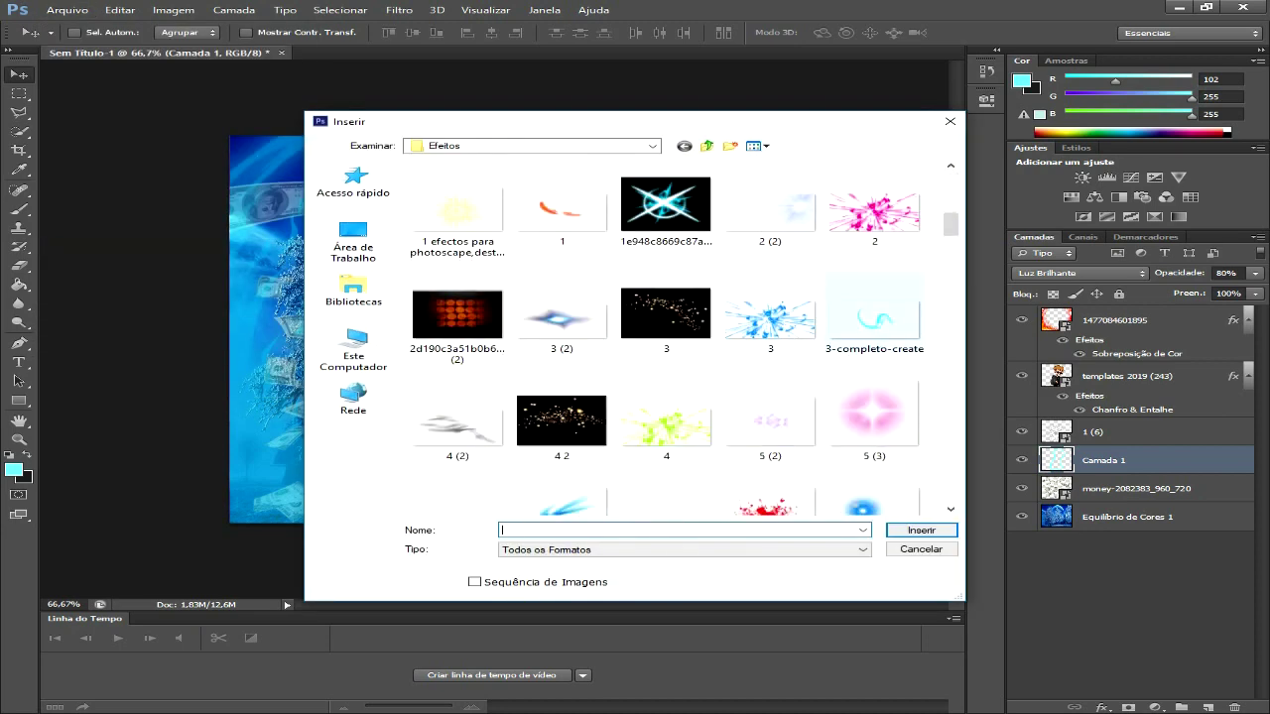
scroll(873, 238, down, 3)
scroll(873, 238, down, 3)
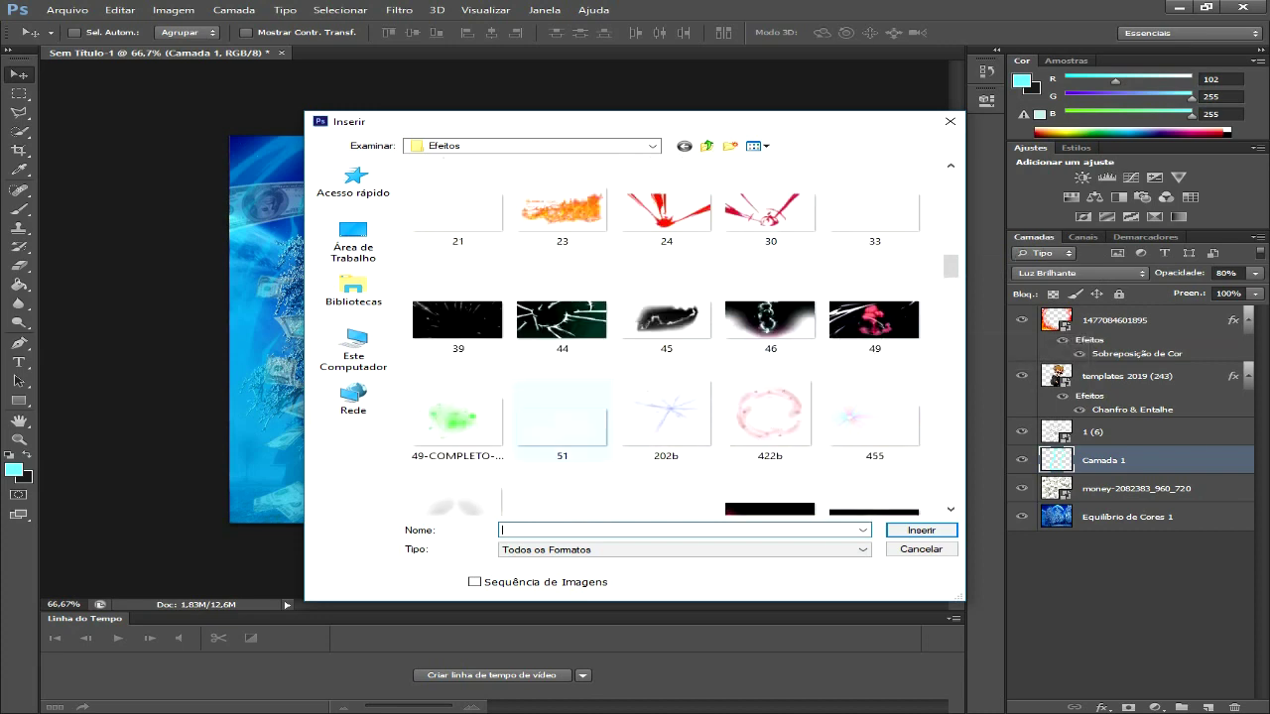
scroll(562, 417, down, 3)
scroll(562, 416, down, 3)
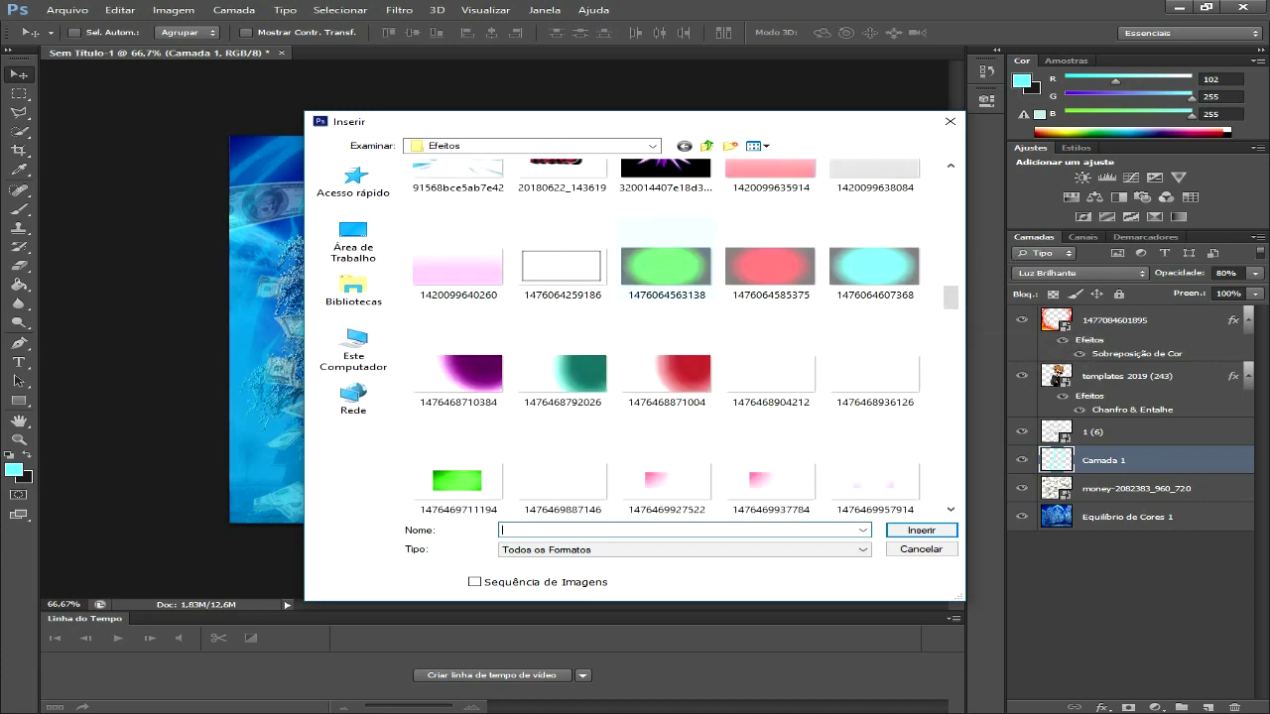
scroll(665, 337, down, 2)
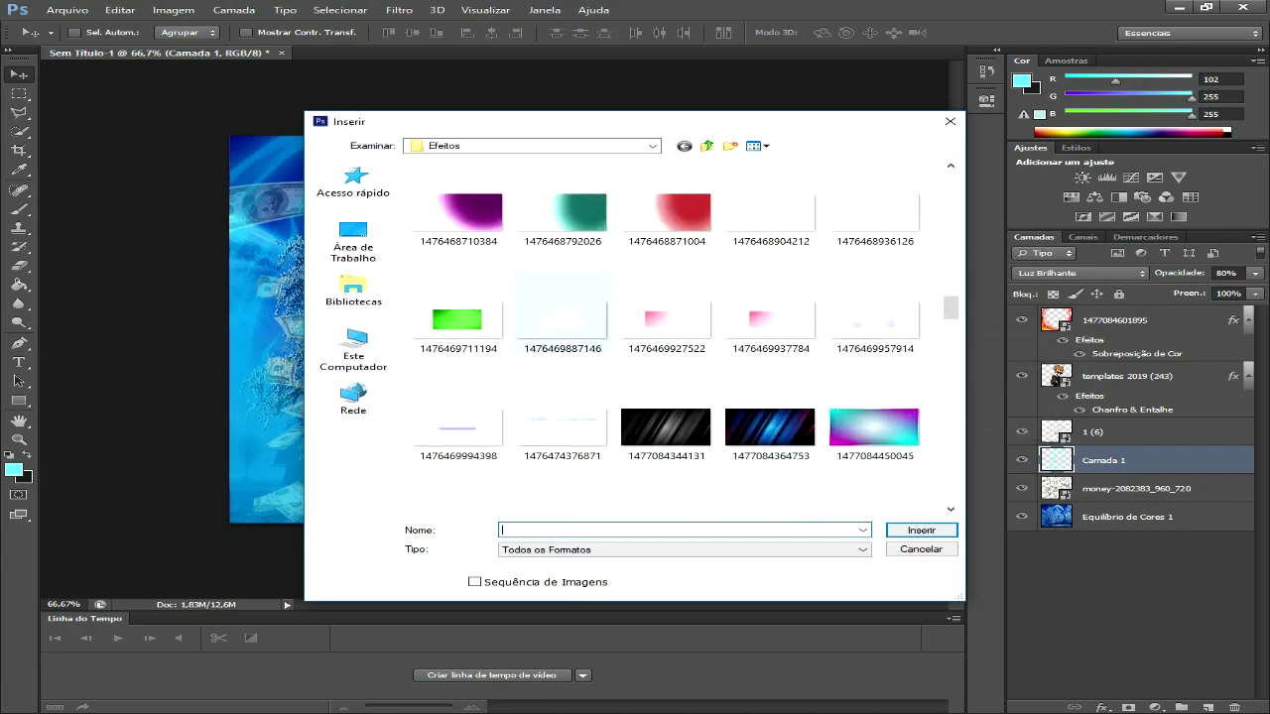
scroll(665, 337, down, 1)
scroll(665, 337, down, 3)
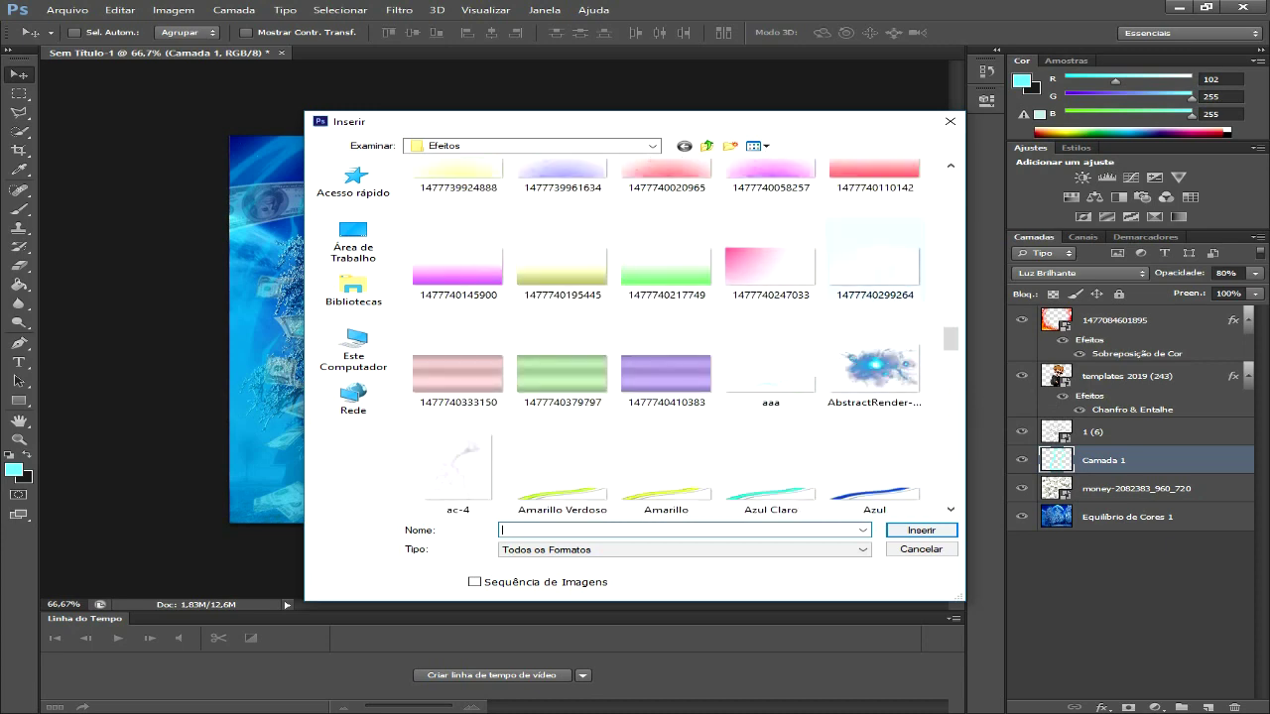
scroll(872, 282, down, 3)
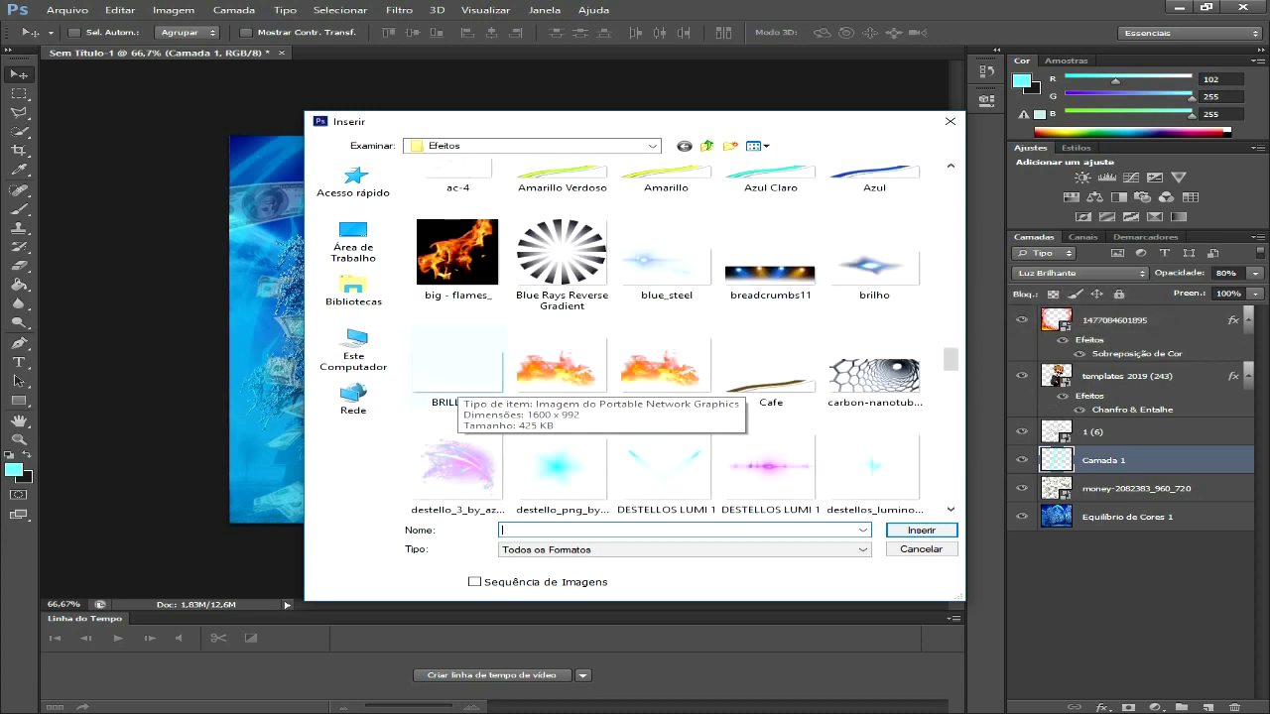
scroll(454, 379, down, 2)
scroll(454, 379, down, 1)
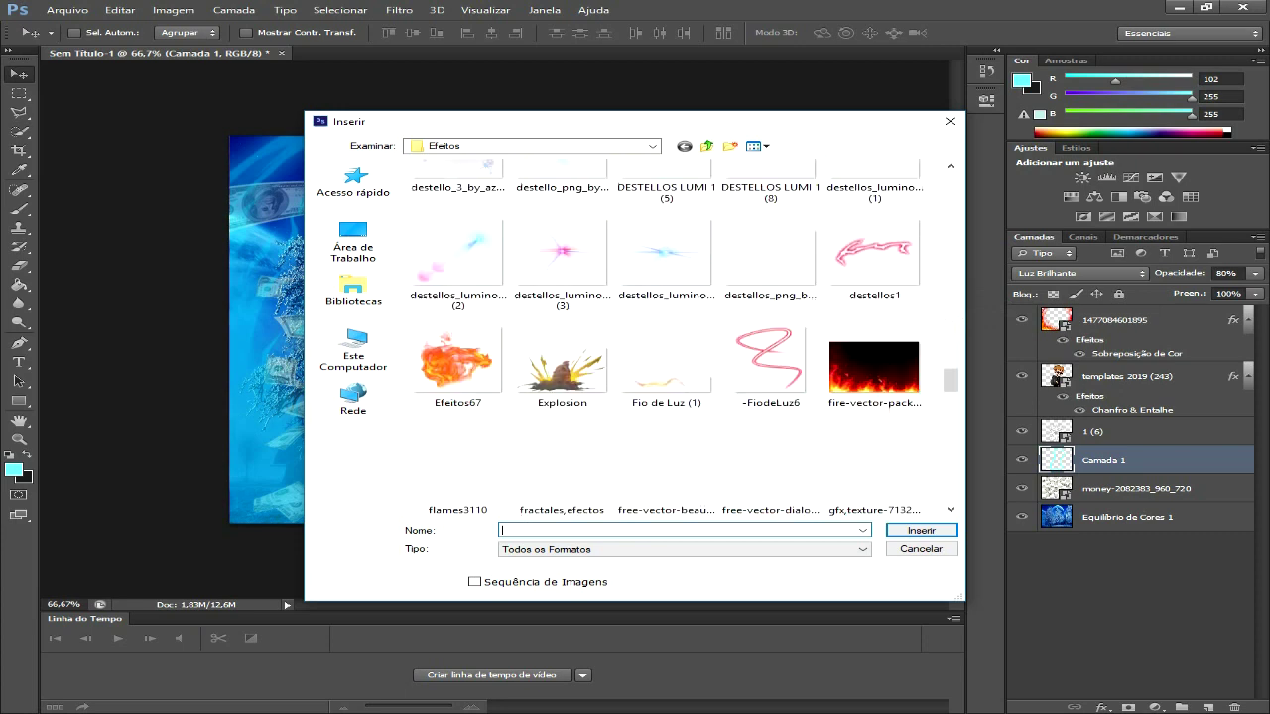
scroll(664, 337, down, 5)
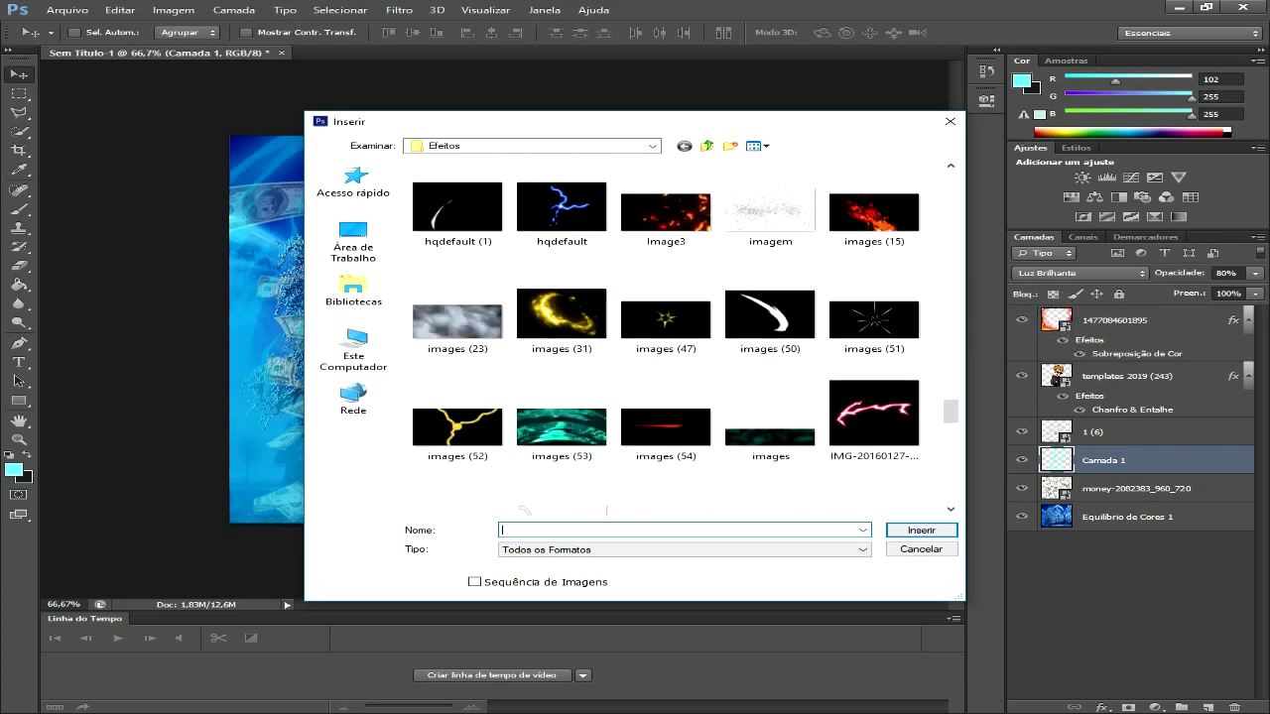
scroll(664, 337, down, 5)
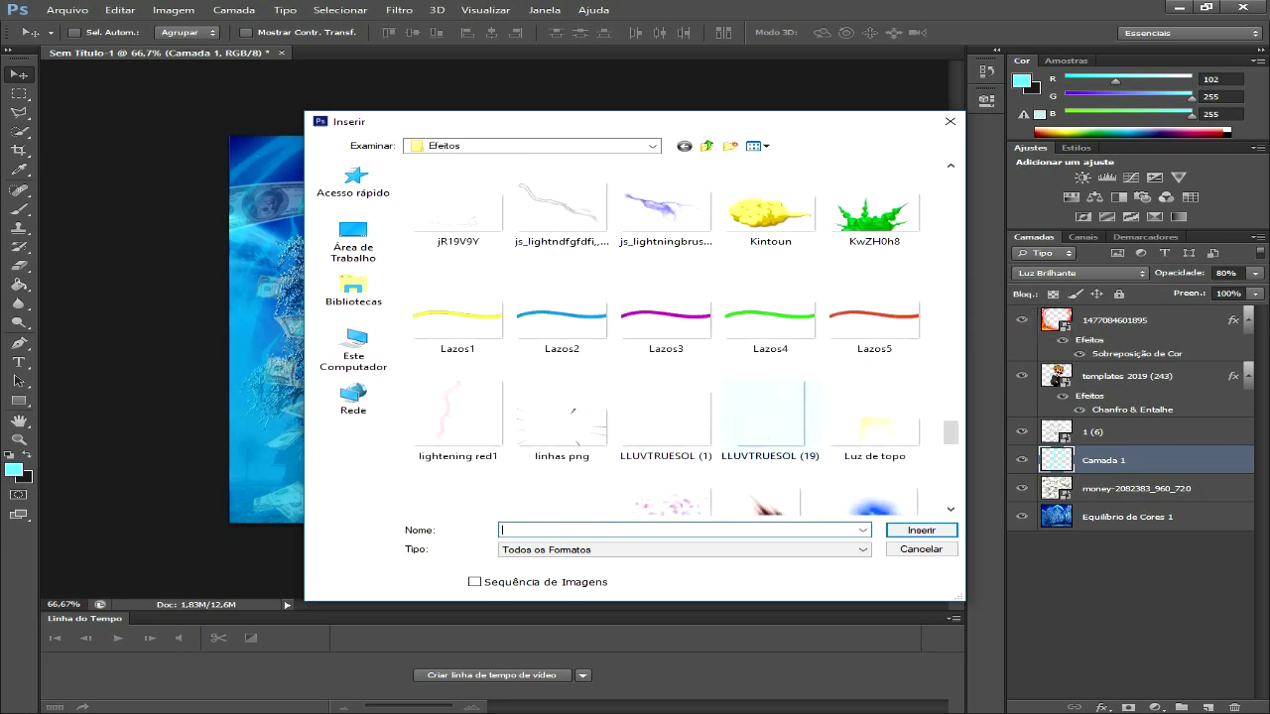
scroll(809, 391, down, 5)
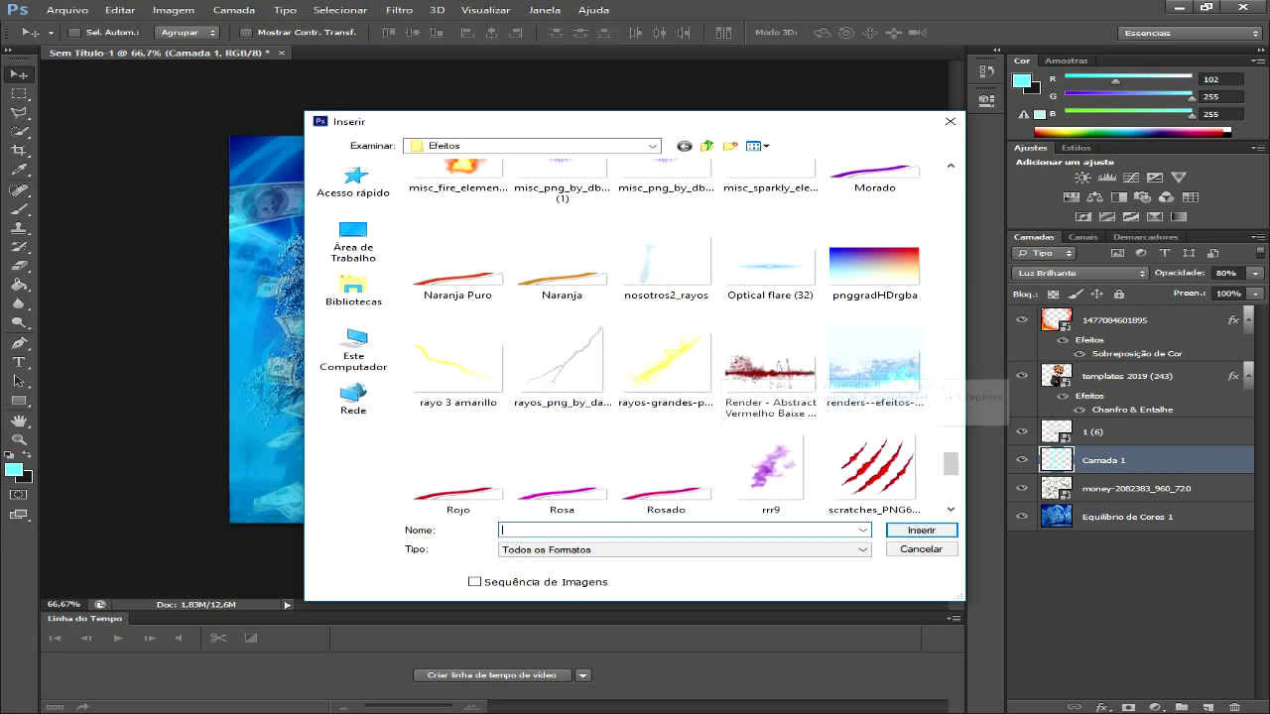
scroll(665, 337, down, 3)
scroll(664, 337, down, 5)
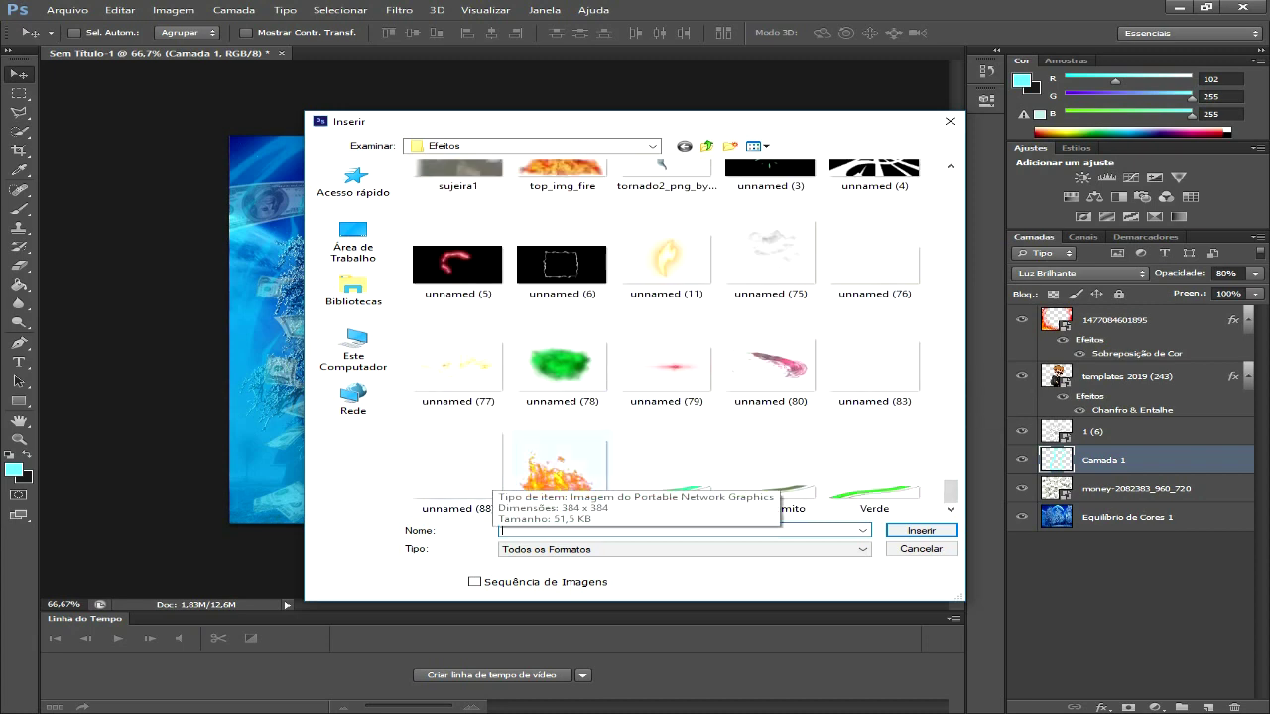
scroll(562, 466, up, 6)
scroll(561, 466, up, 3)
scroll(561, 466, up, 6)
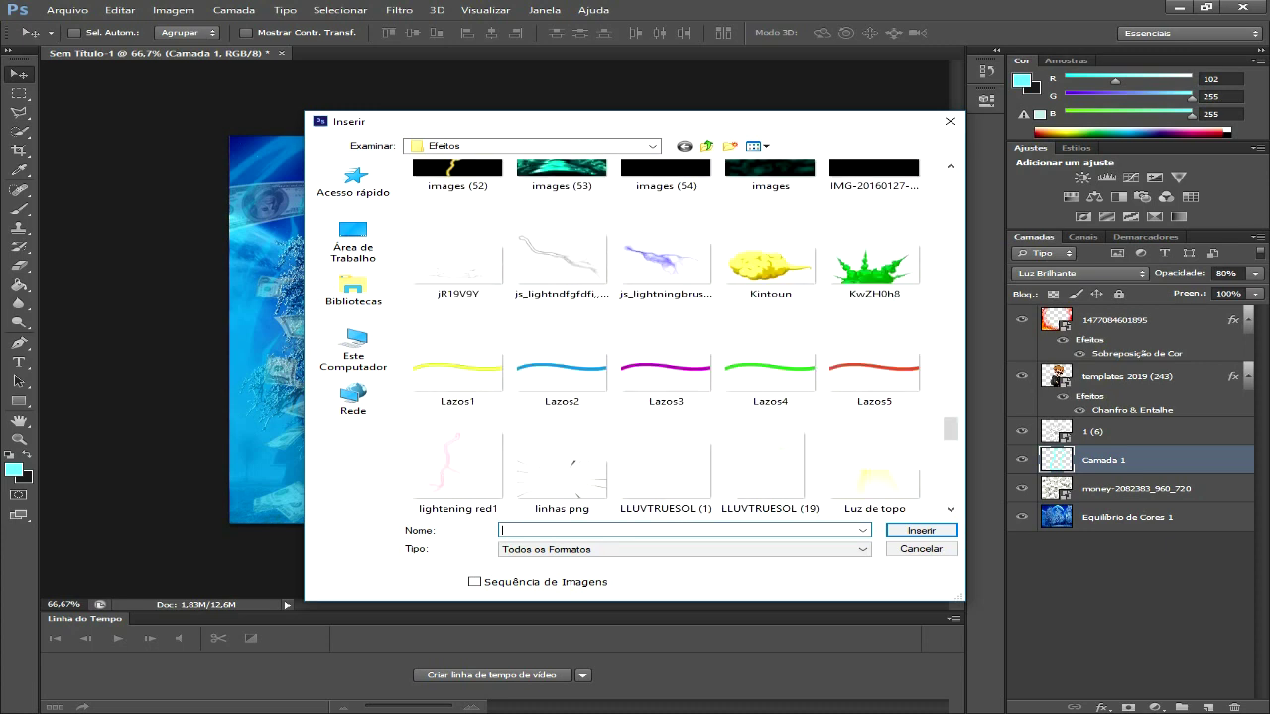
scroll(664, 337, up, 5)
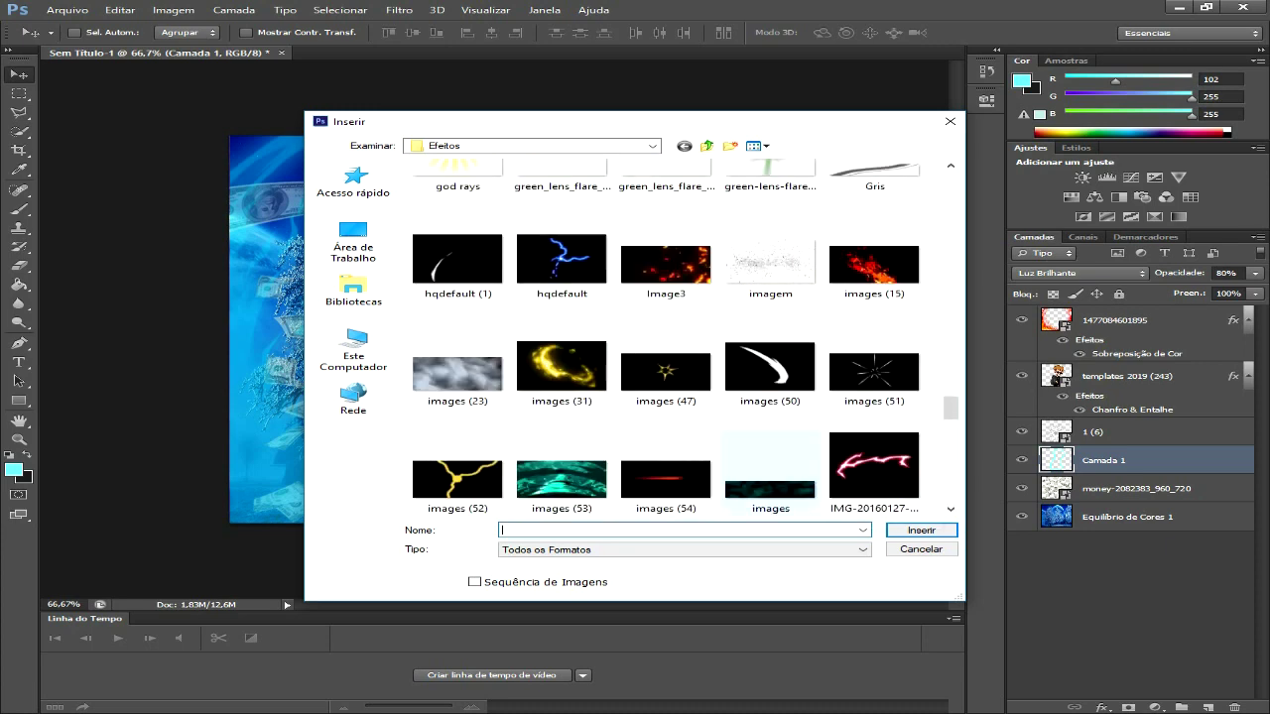
scroll(664, 338, up, 5)
scroll(665, 357, up, 3)
scroll(664, 357, up, 3)
scroll(665, 357, up, 3)
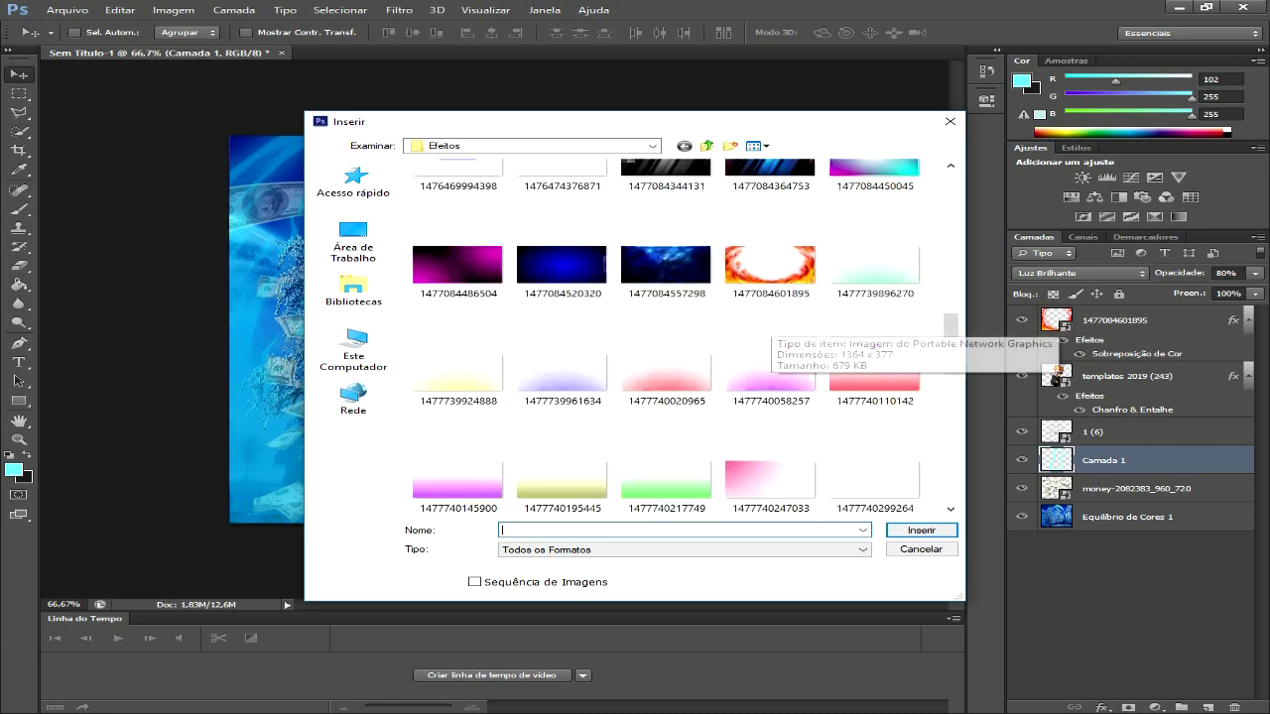
scroll(650, 387, up, 3)
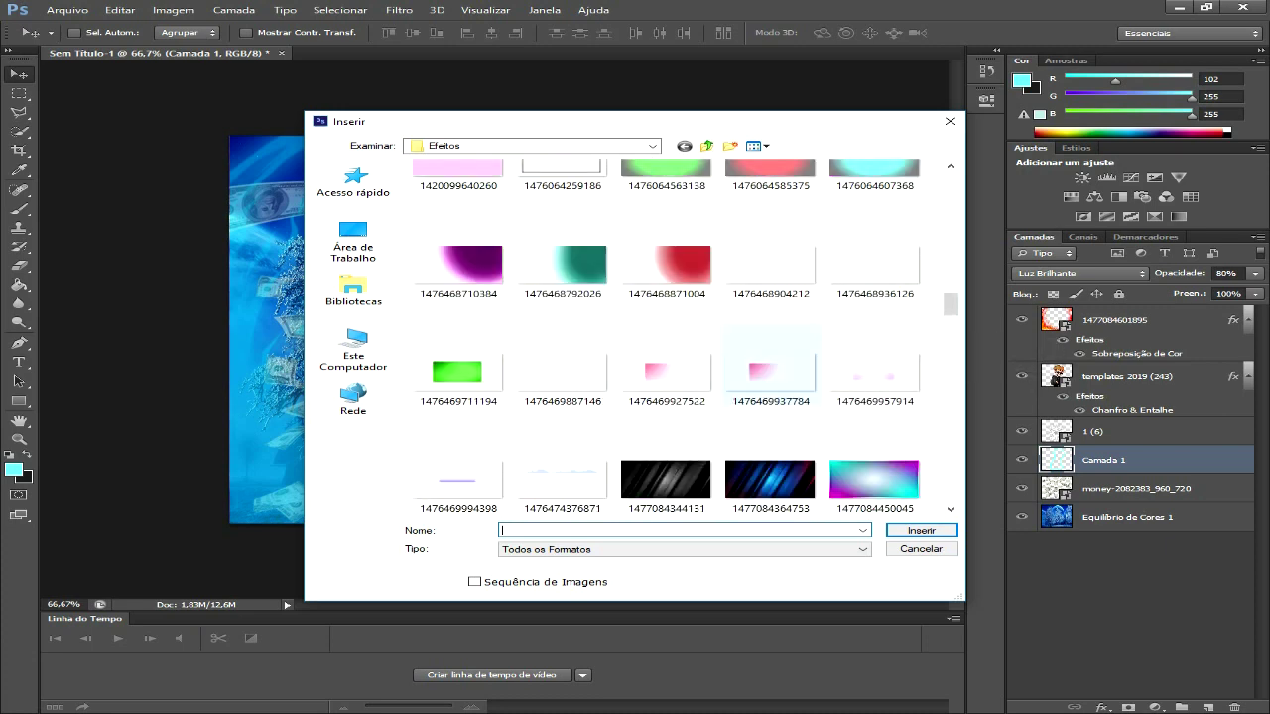
scroll(665, 337, up, 3)
click(555, 313)
scroll(590, 327, down, 3)
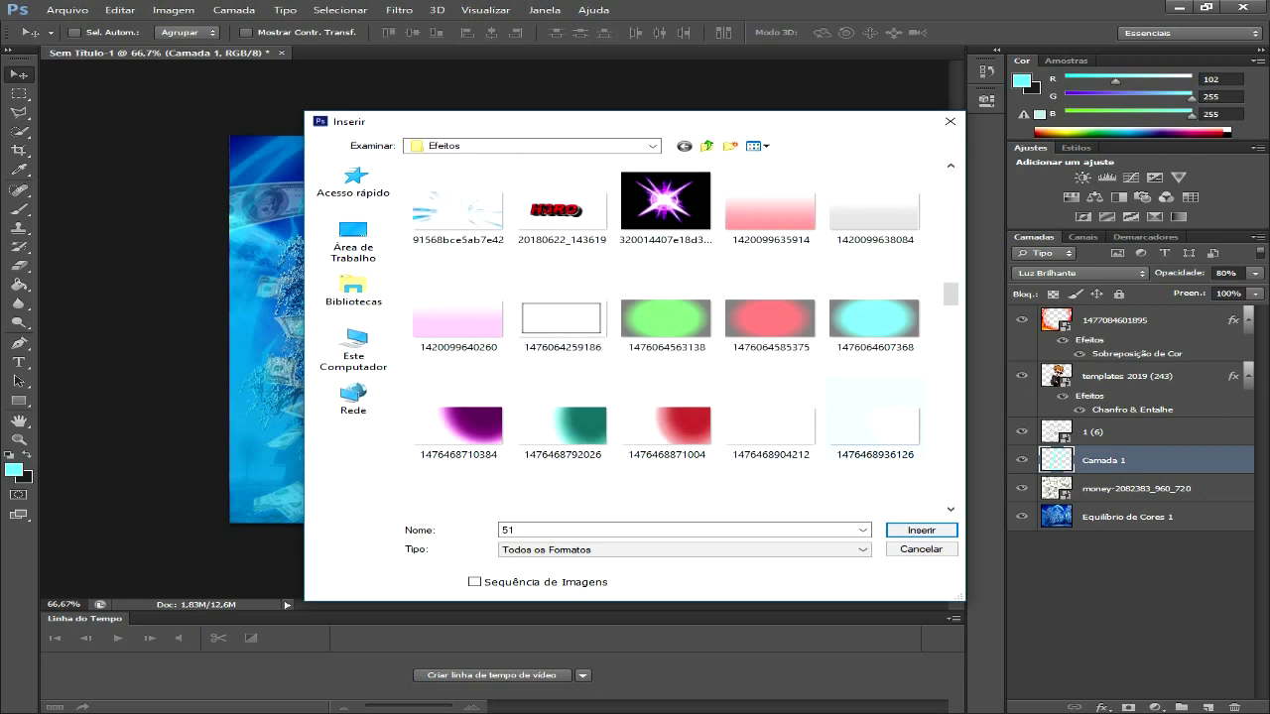
scroll(684, 338, up, 2)
scroll(684, 337, up, 3)
scroll(685, 337, up, 1)
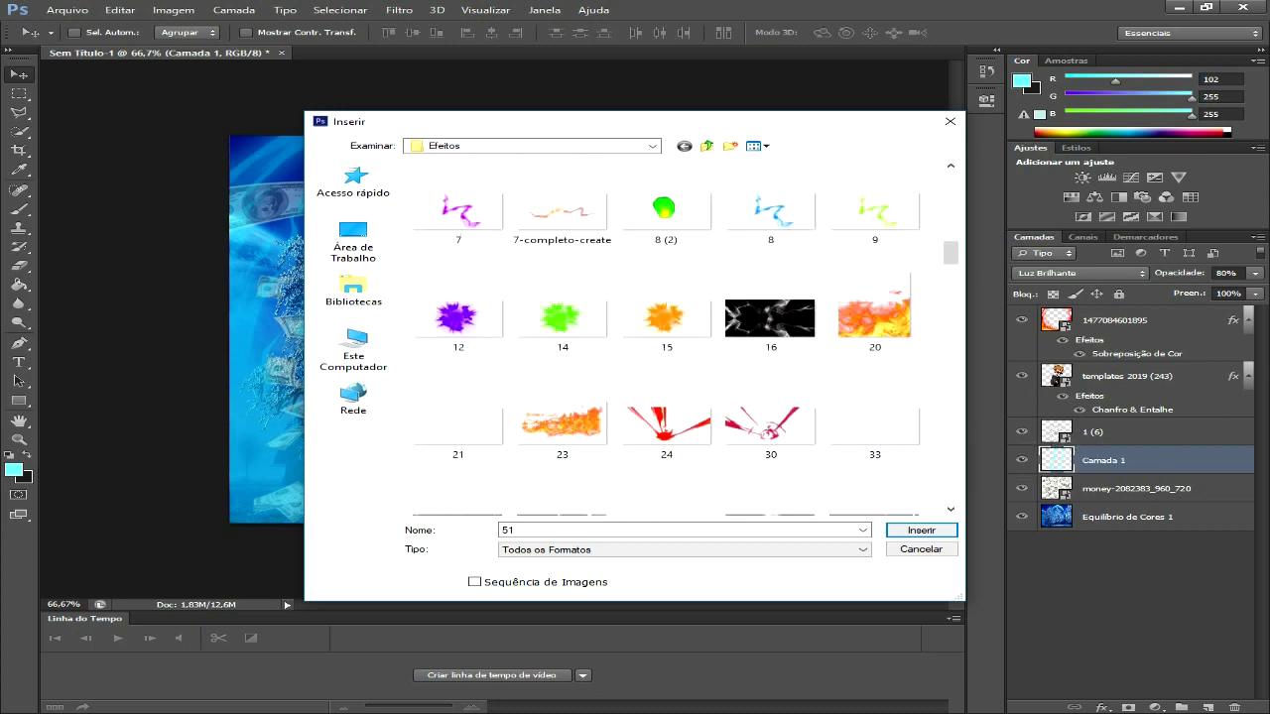
scroll(759, 437, up, 3)
scroll(758, 436, up, 2)
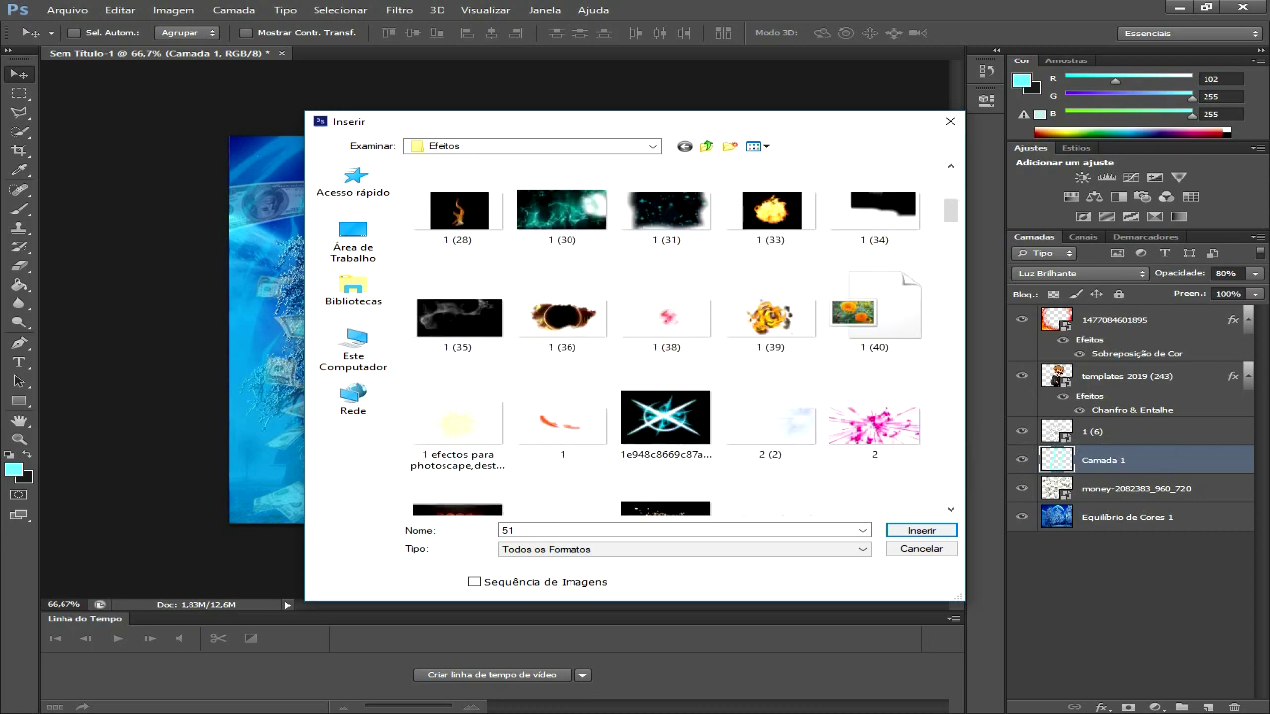
scroll(828, 377, up, 2)
scroll(828, 376, up, 2)
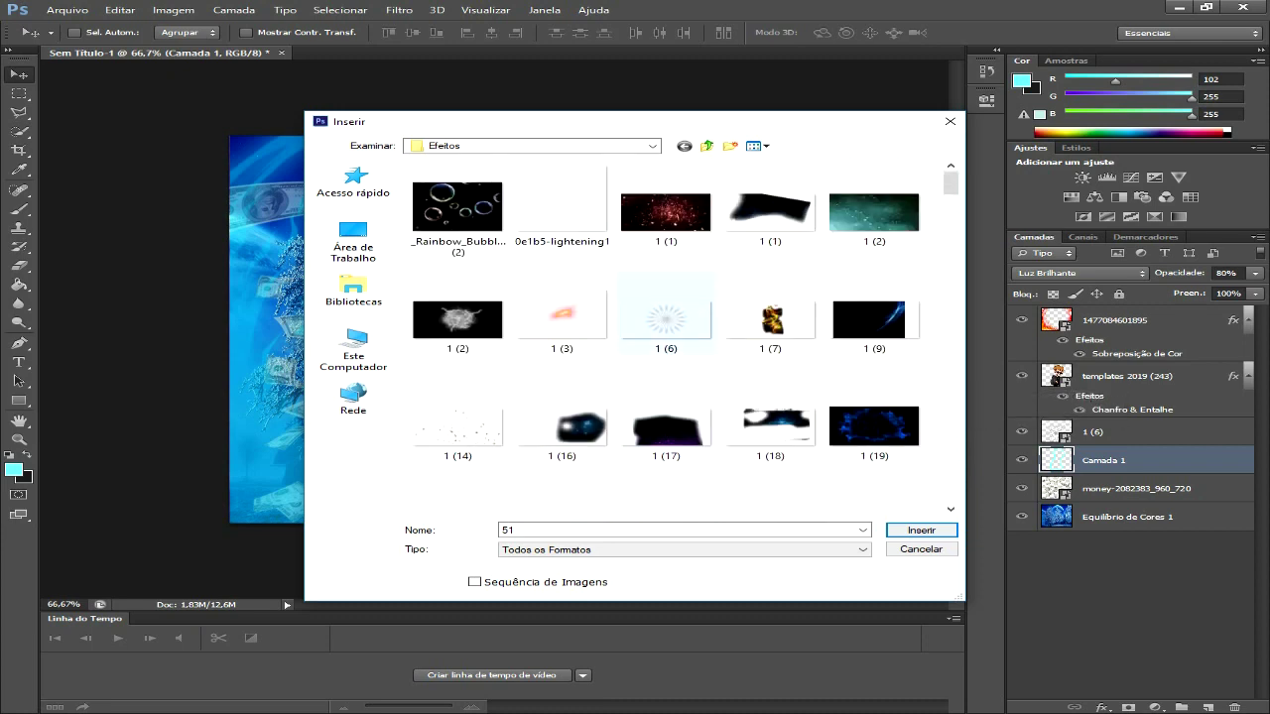
Step: Go to Downloads > PACK GFX BY WEDE GAMEPLAY > Efeitos and select Sem_Titulo-2
click(354, 184)
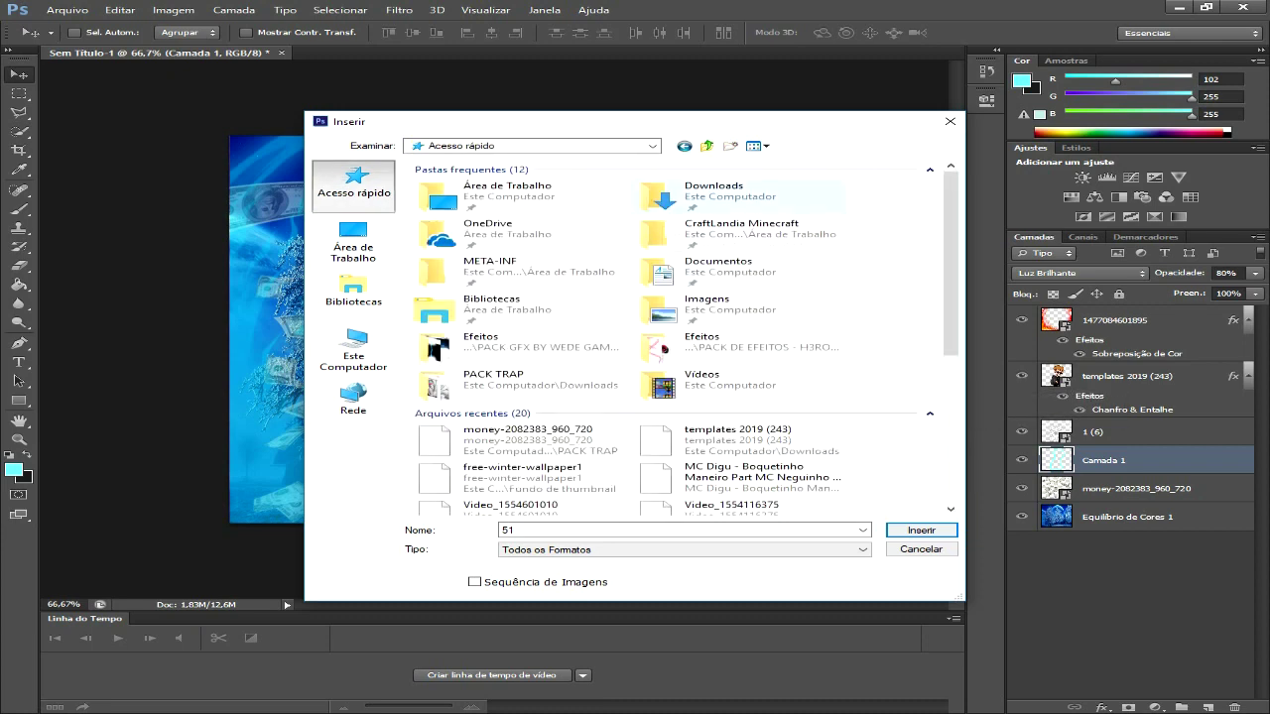
double_click(714, 191)
scroll(667, 337, down, 2)
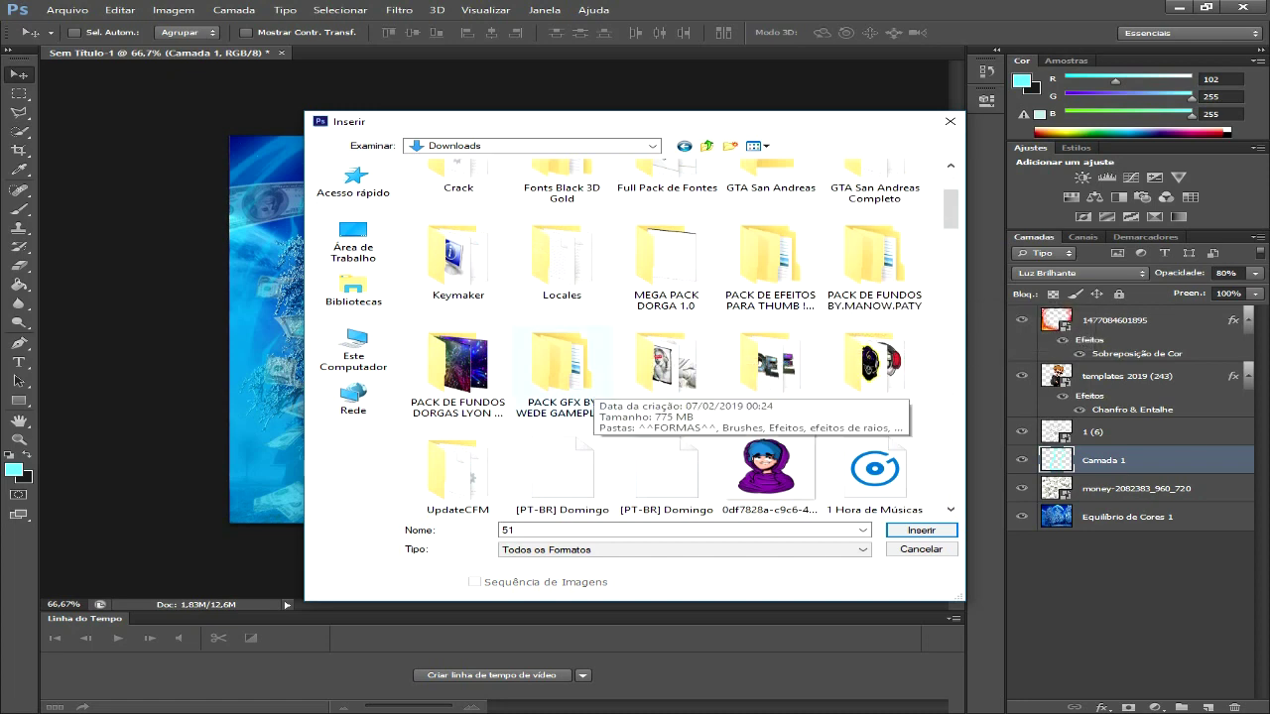
double_click(561, 372)
double_click(445, 211)
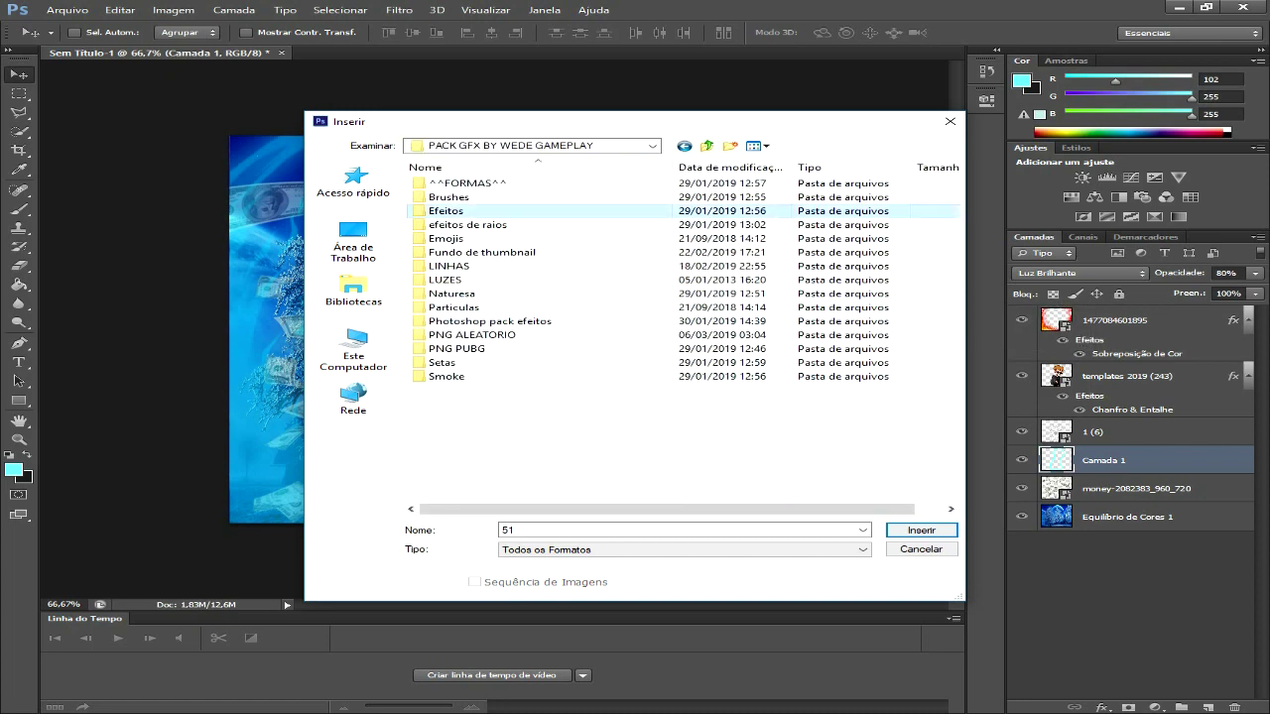
scroll(664, 367, down, 5)
scroll(664, 367, down, 3)
scroll(665, 367, down, 2)
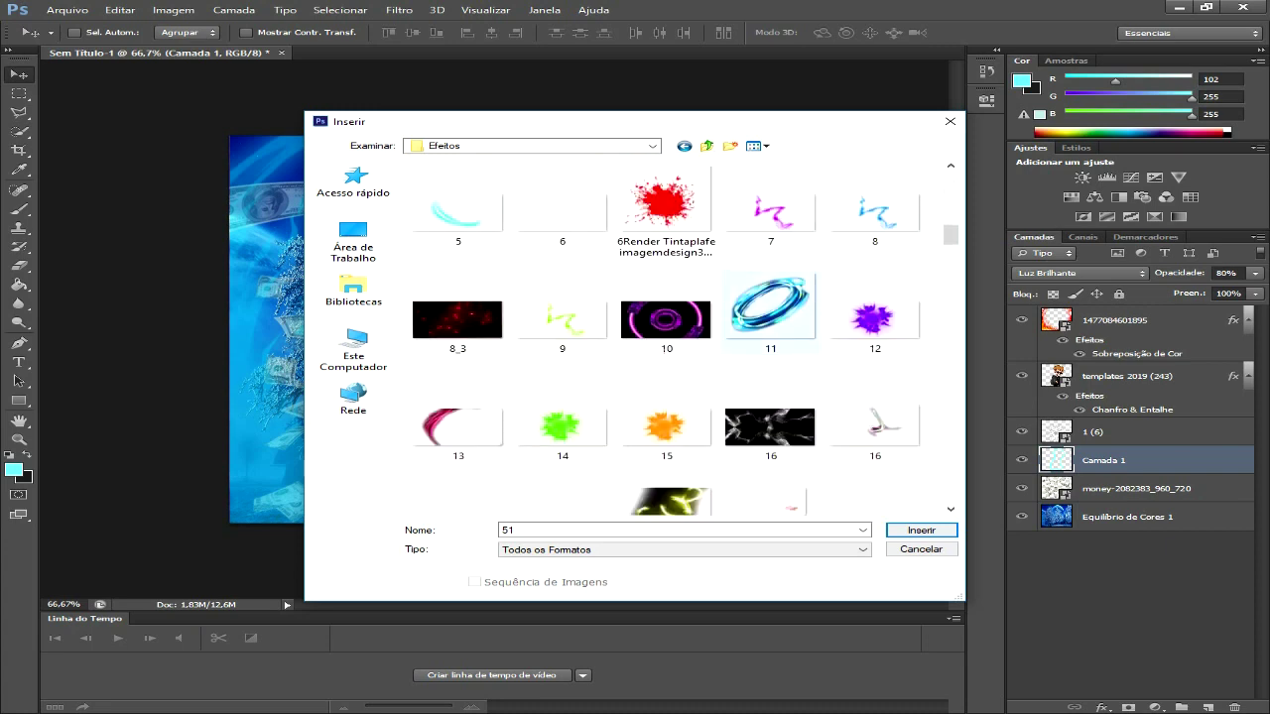
scroll(770, 367, down, 4)
scroll(770, 367, down, 5)
scroll(734, 367, down, 2)
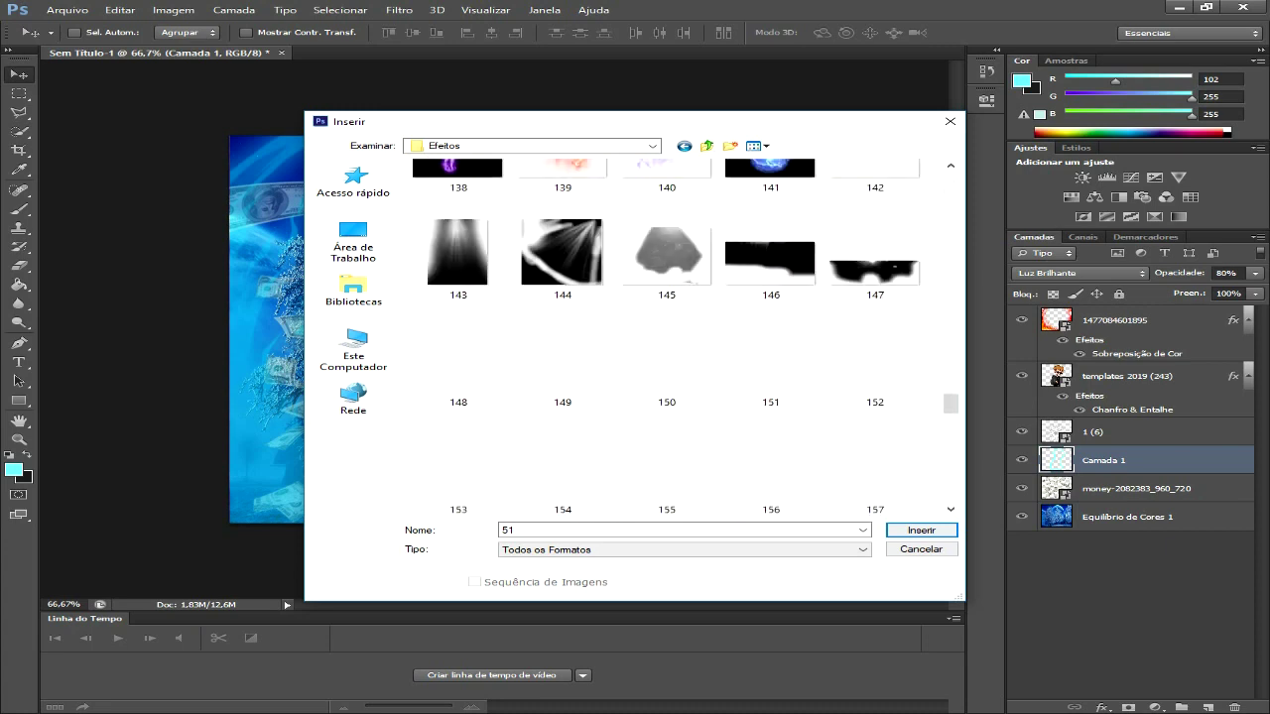
scroll(666, 367, down, 2)
scroll(595, 372, down, 3)
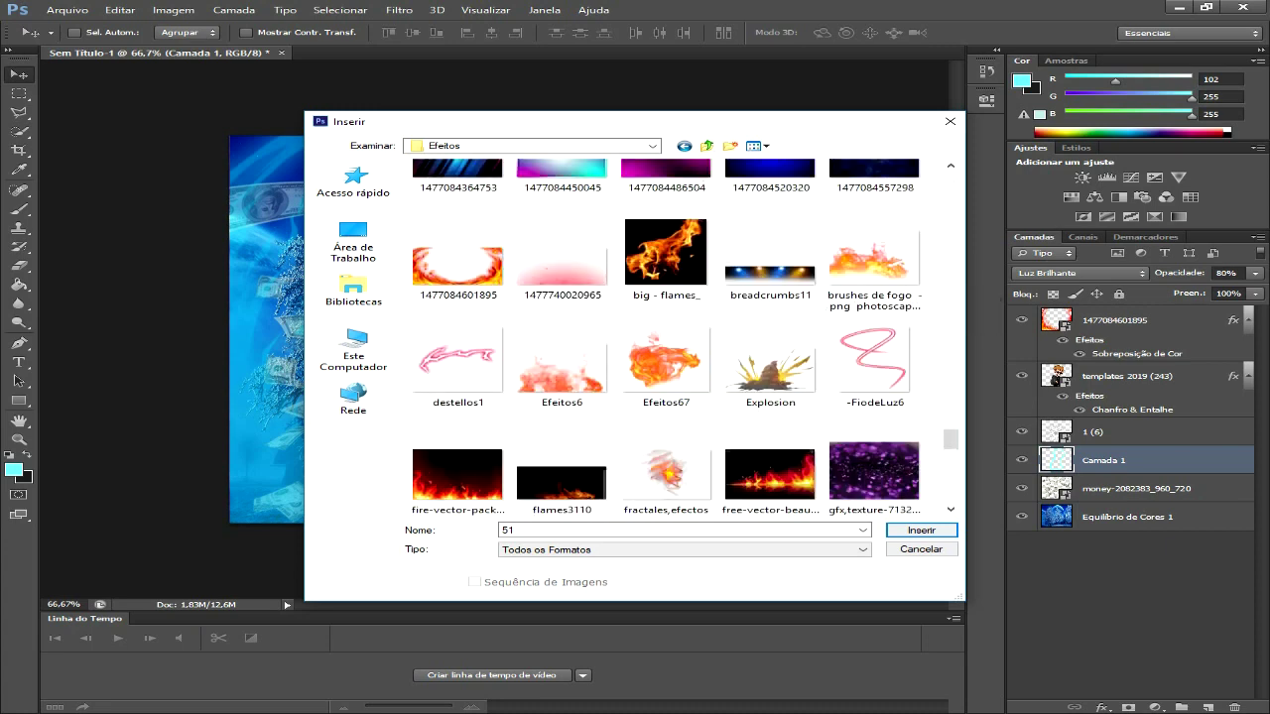
scroll(595, 372, down, 3)
scroll(600, 375, down, 3)
scroll(620, 381, down, 1)
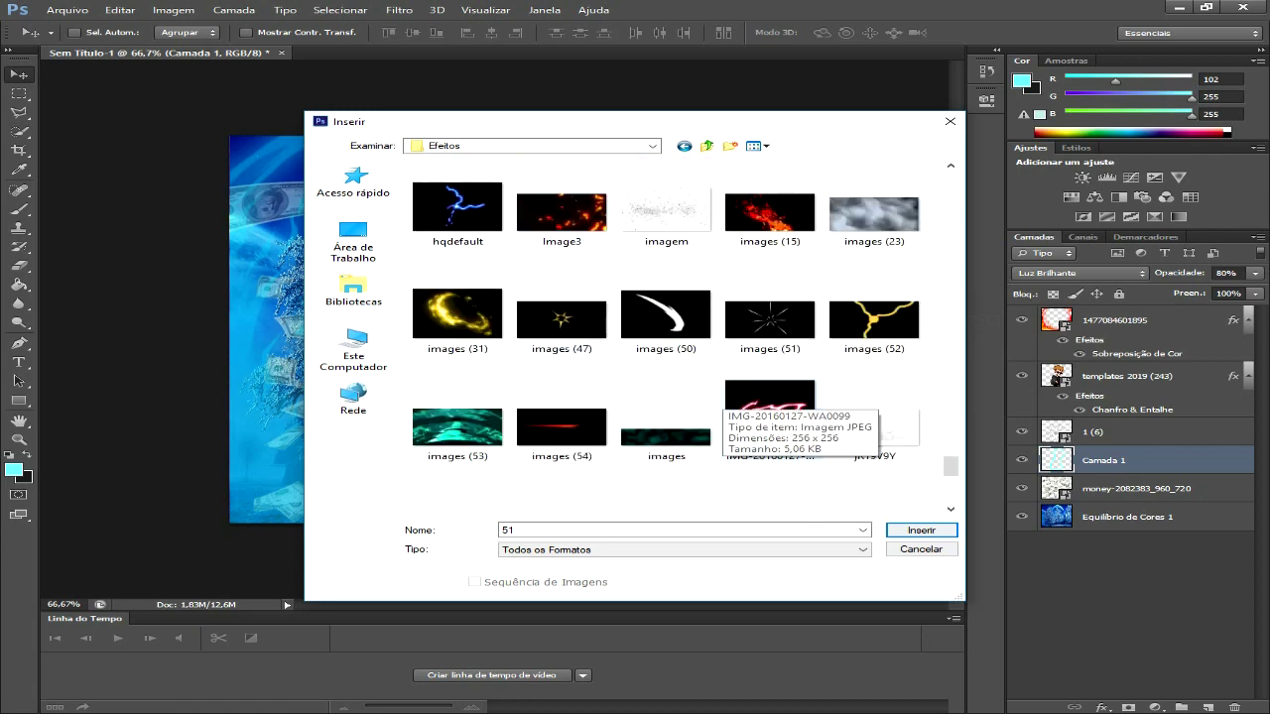
scroll(724, 392, down, 5)
click(561, 416)
Step: Place Sem_Titulo-2, move its layer below templates 2019 (243), and position the Xs upper-right
key(Return)
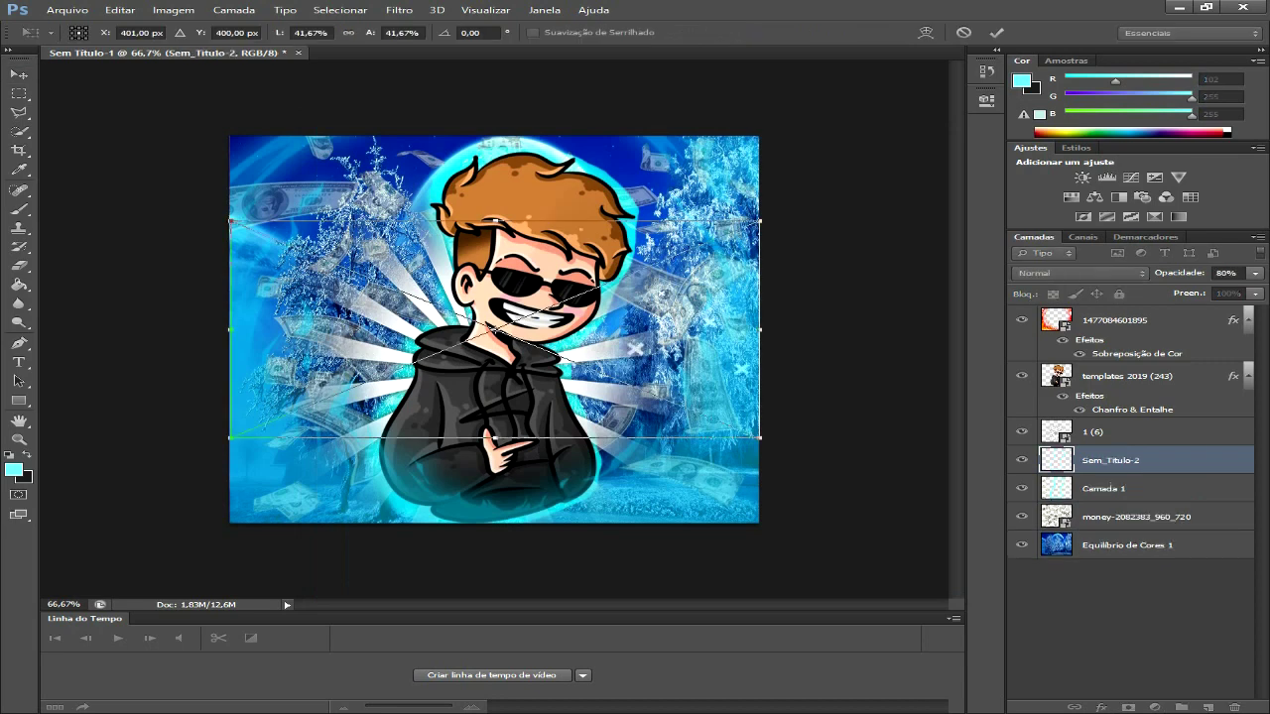
click(1111, 459)
click(542, 276)
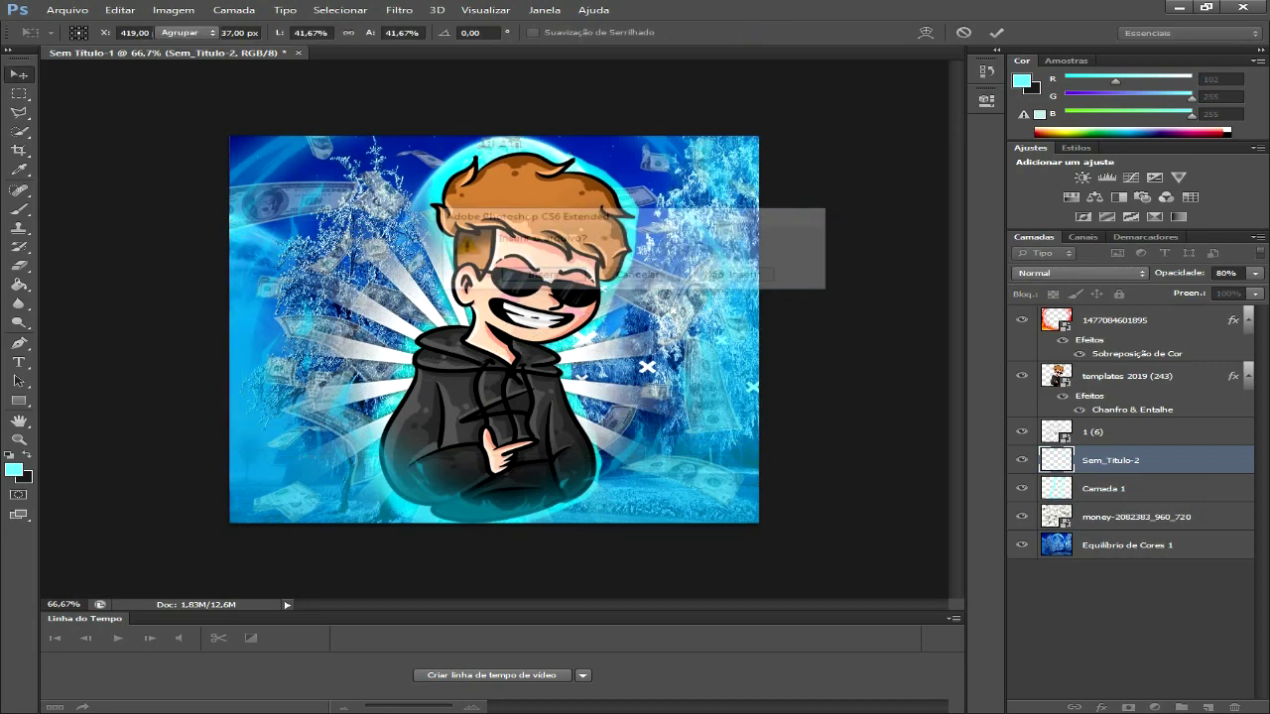
drag(1111, 459, 1111, 320)
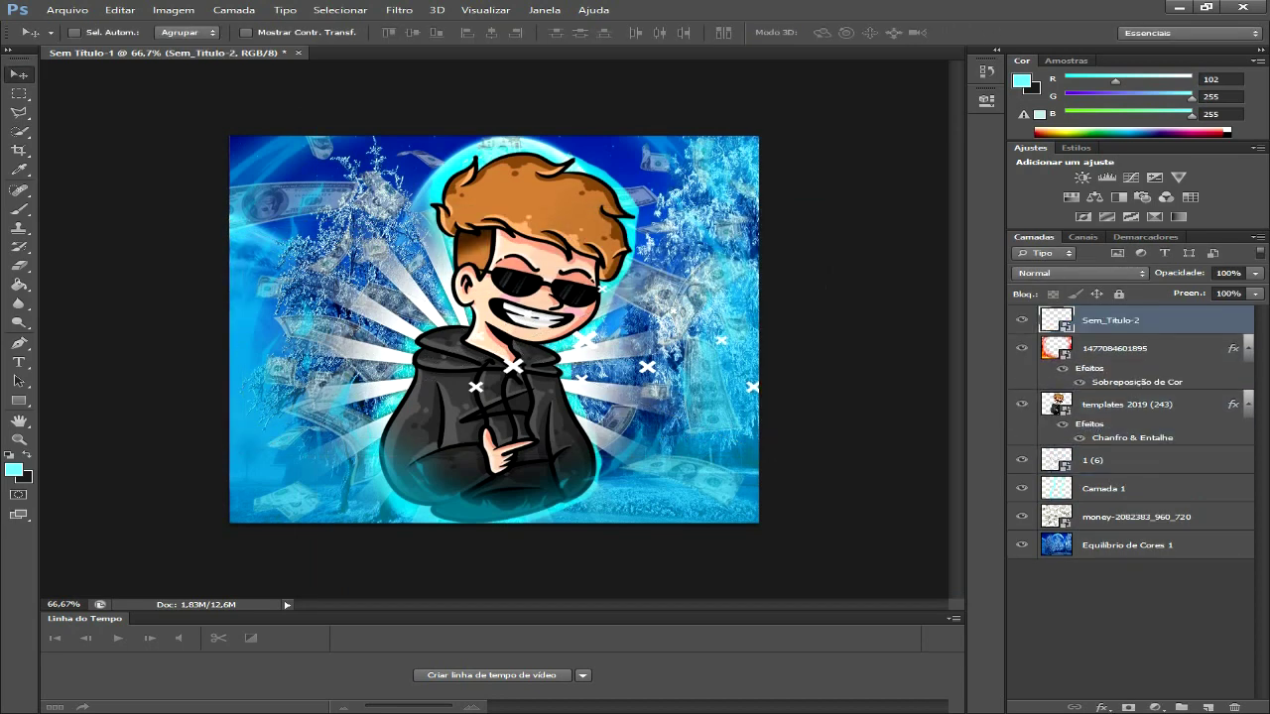
drag(1110, 320, 1111, 376)
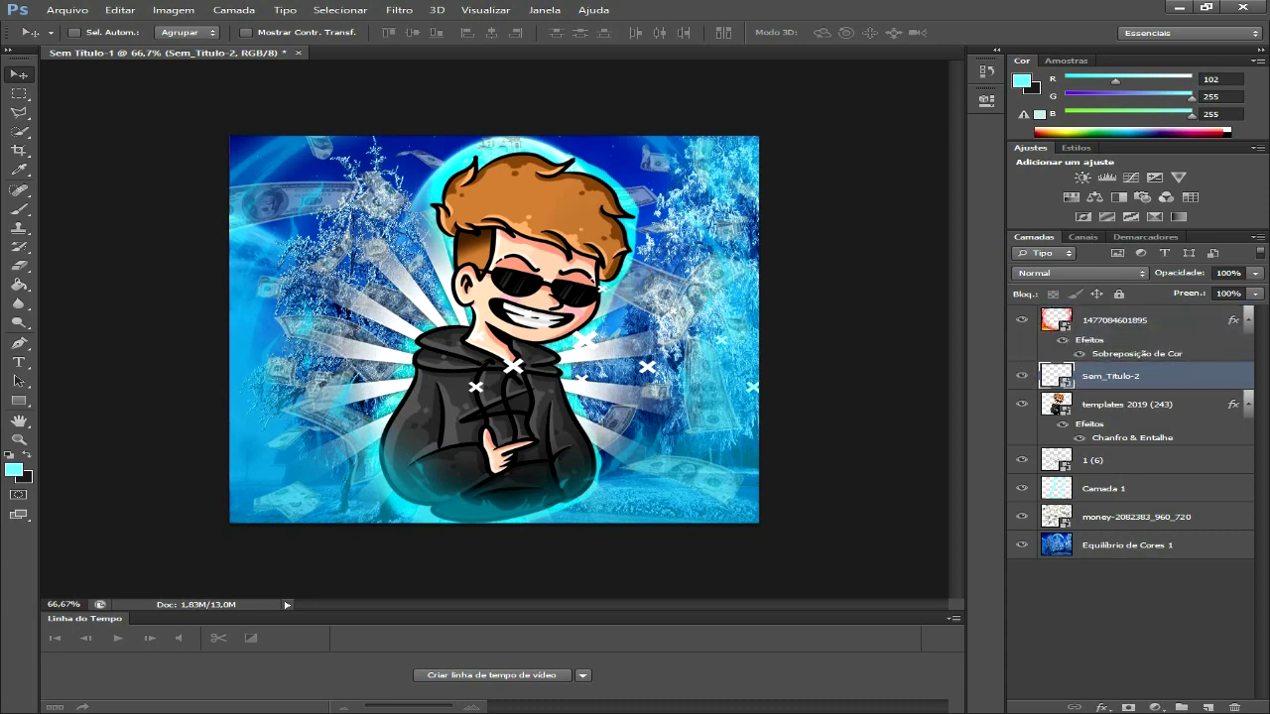
drag(513, 366, 540, 379)
drag(1111, 376, 1111, 437)
mouse_move(539, 378)
mouse_down()
mouse_move(651, 197)
mouse_move(644, 185)
mouse_up()
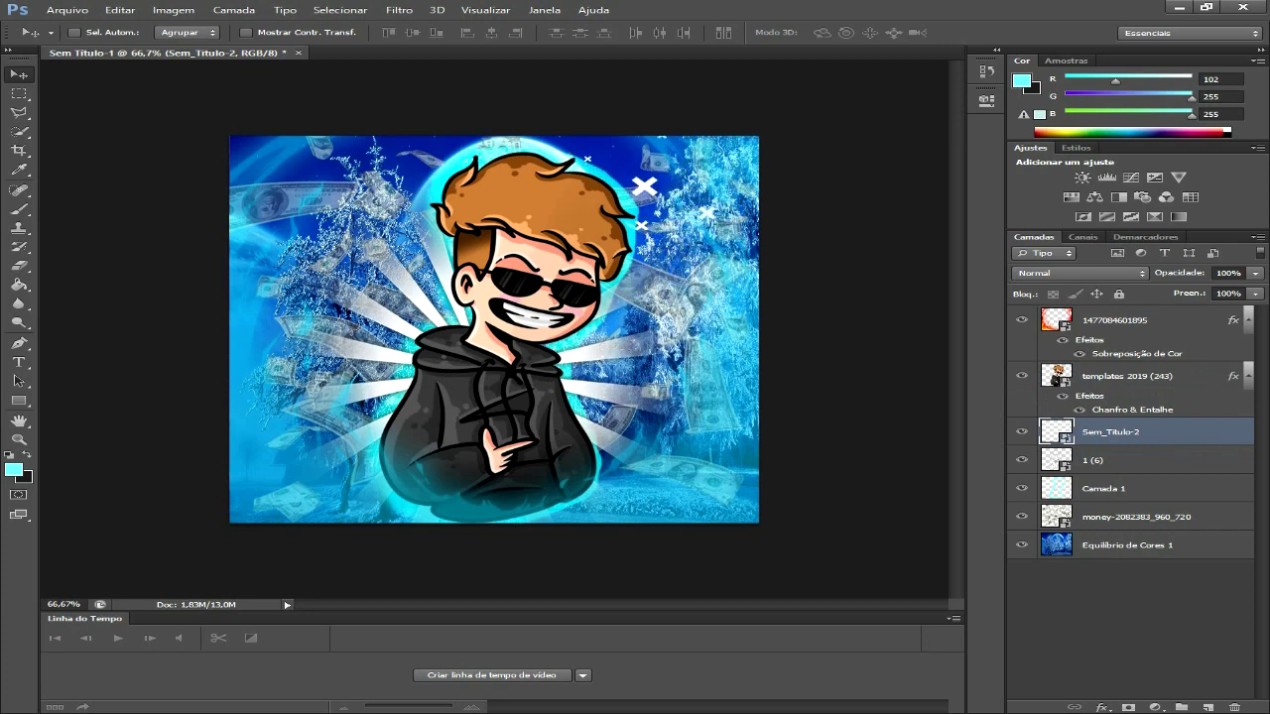
Step: Duplicate the X sparkles layer repeatedly, spreading copies lower, mid-left, upper-left and along the top
key(ctrl+j)
alt+drag(620, 174, 650, 317)
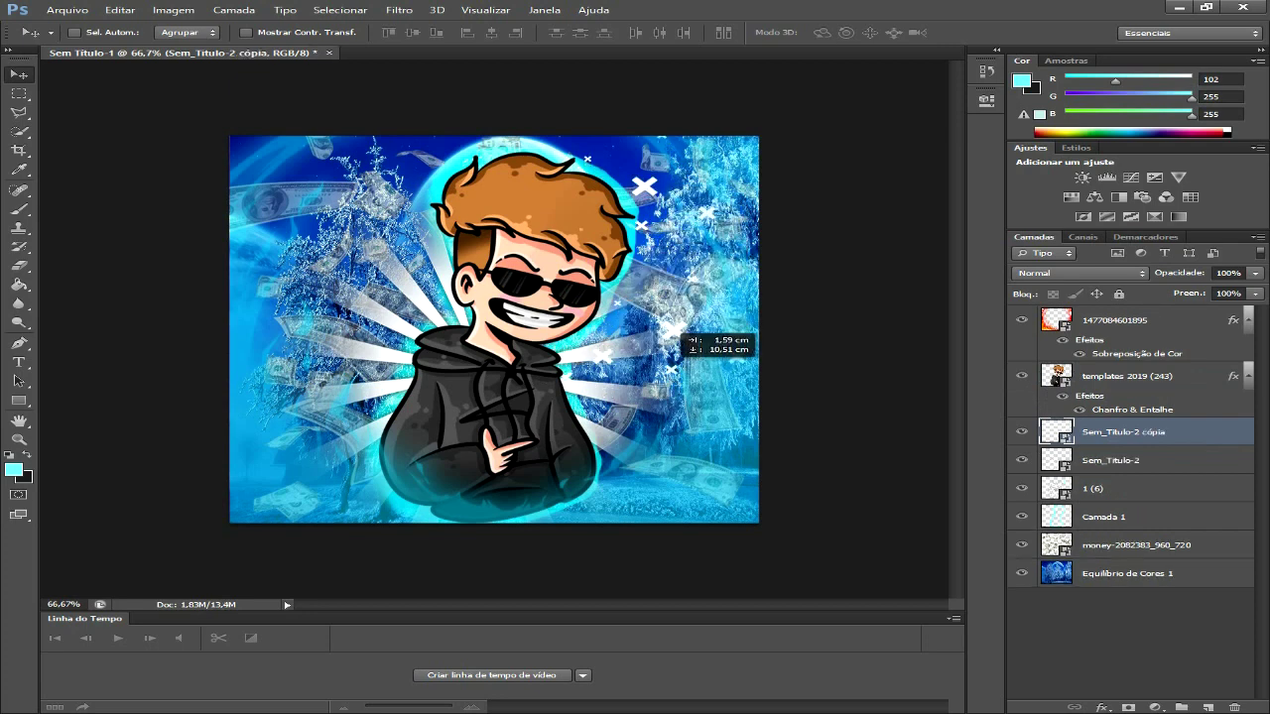
mouse_move(659, 342)
mouse_down()
mouse_move(682, 459)
mouse_move(330, 469)
mouse_up()
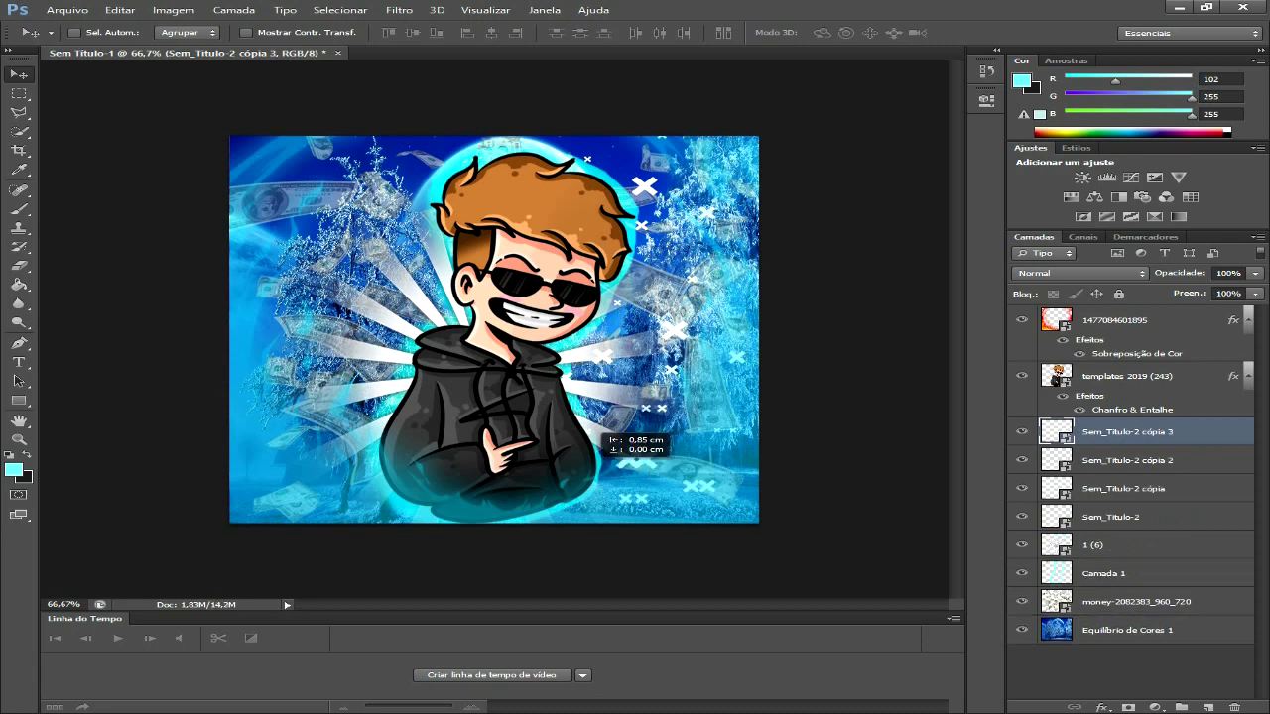
key(ctrl+j)
drag(330, 470, 316, 337)
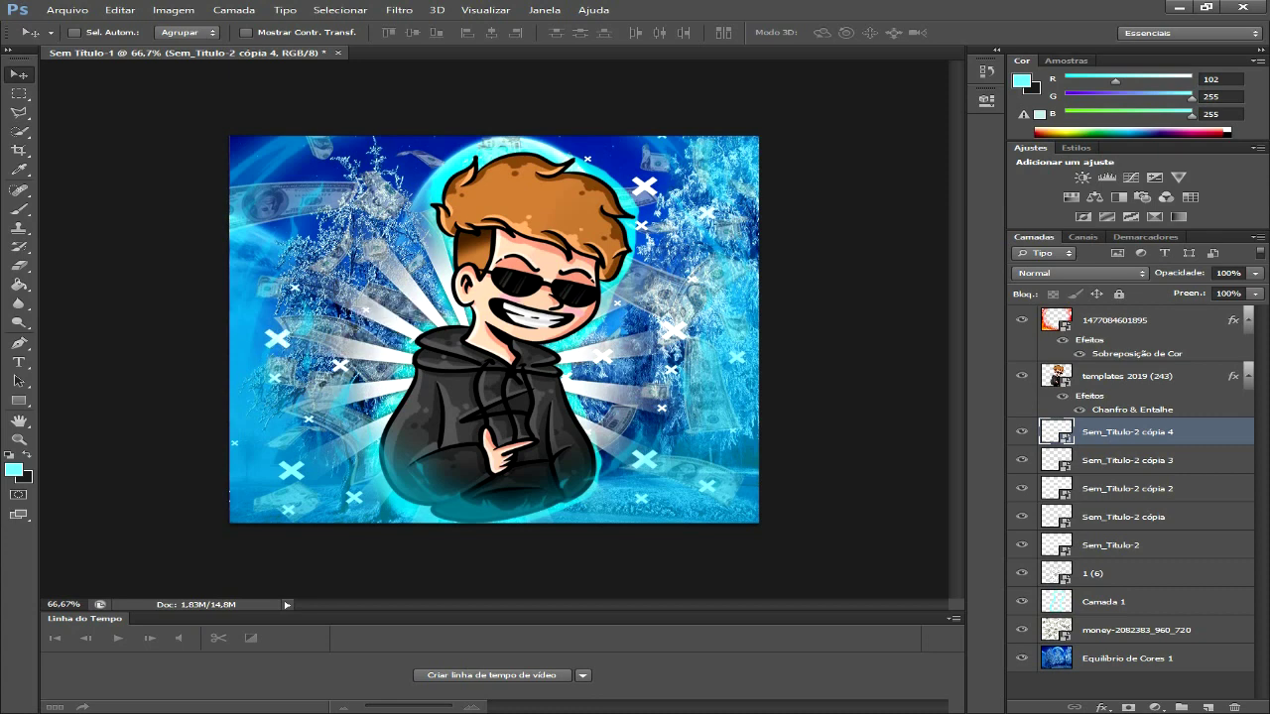
key(ctrl+j)
drag(316, 337, 303, 205)
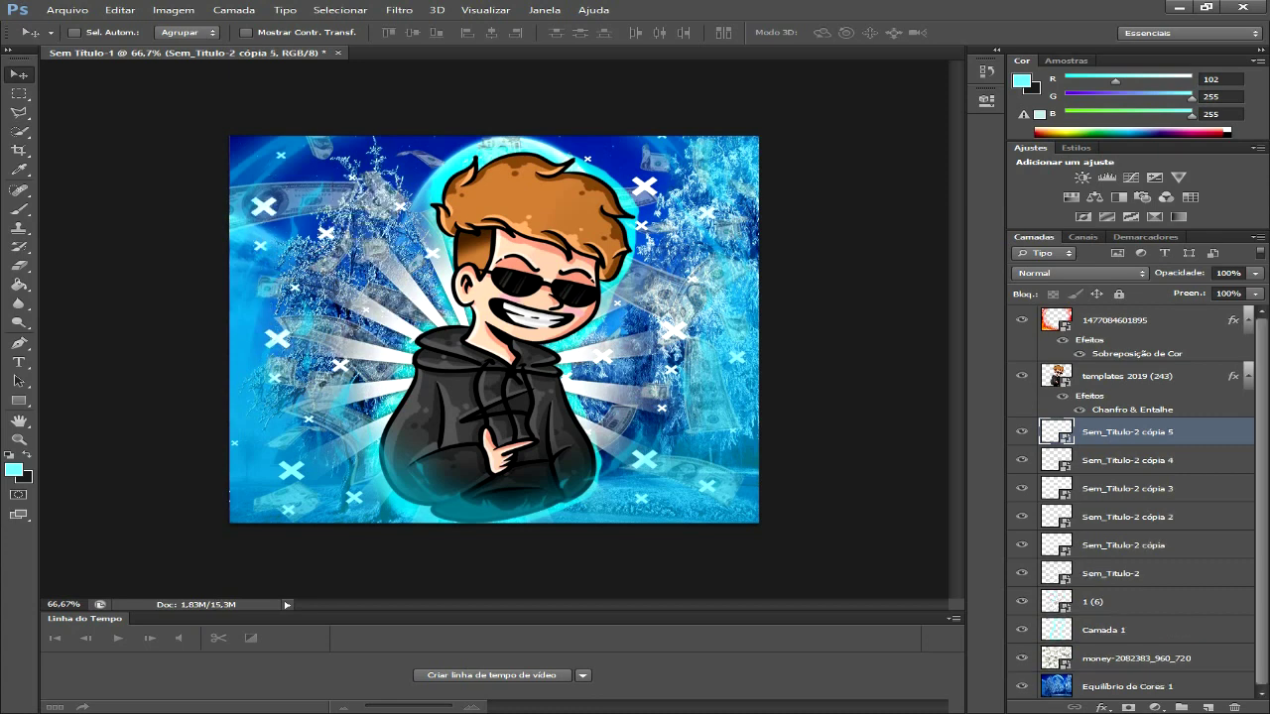
key(ctrl+j)
drag(303, 181, 441, 147)
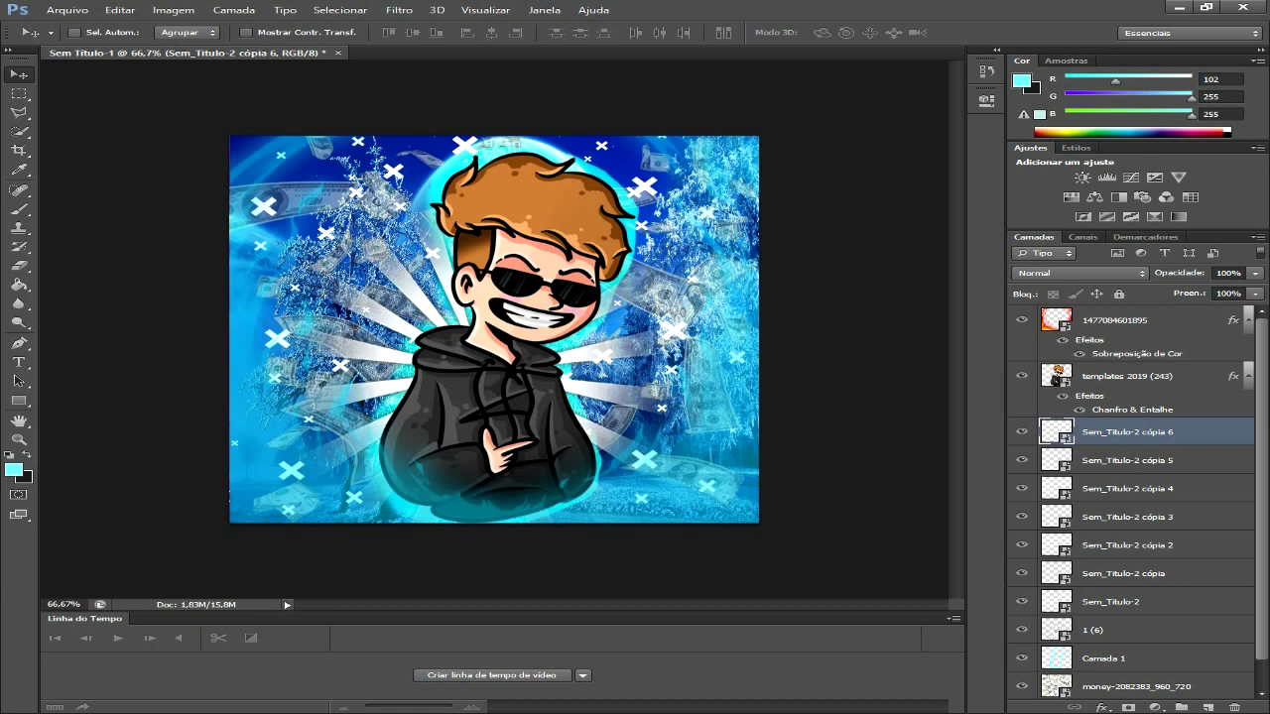
Step: Select all seven Sem_Titulo-2 X layers and merge them into one layer
click(1121, 601)
ctrl+click(1121, 574)
ctrl+click(1120, 544)
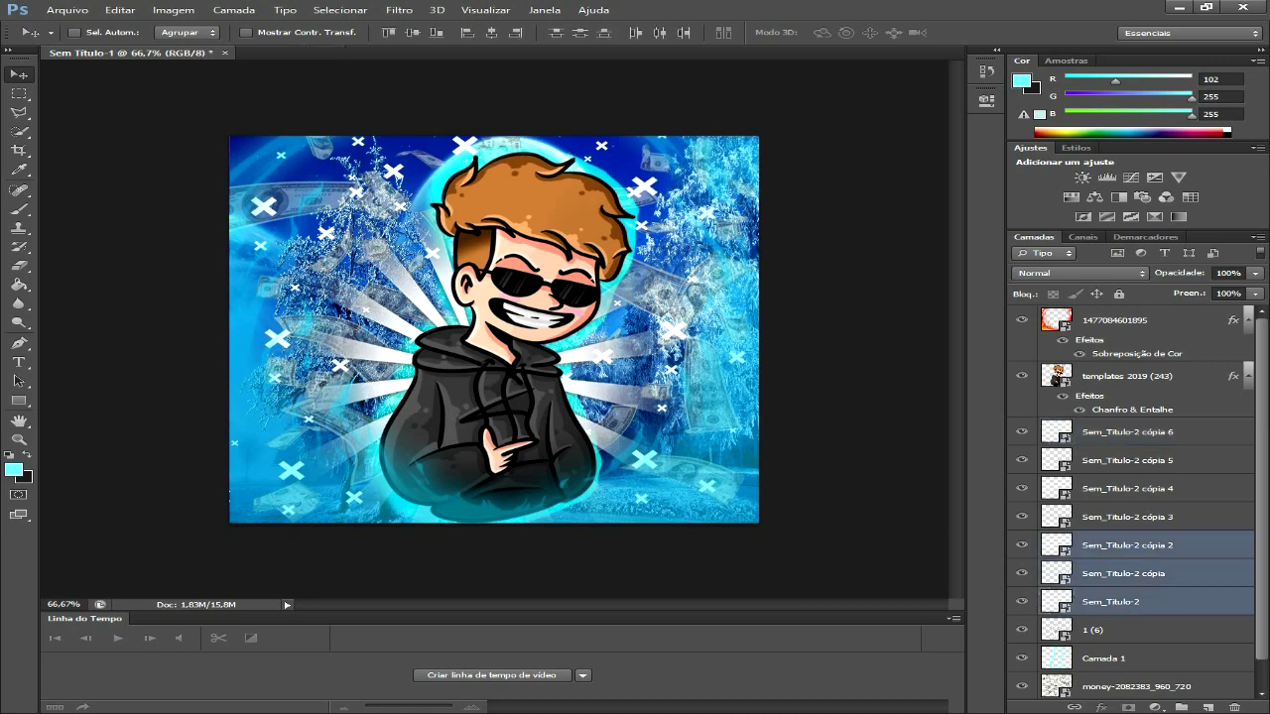
ctrl+click(1121, 517)
ctrl+click(1121, 488)
ctrl+click(1121, 460)
ctrl+click(1121, 432)
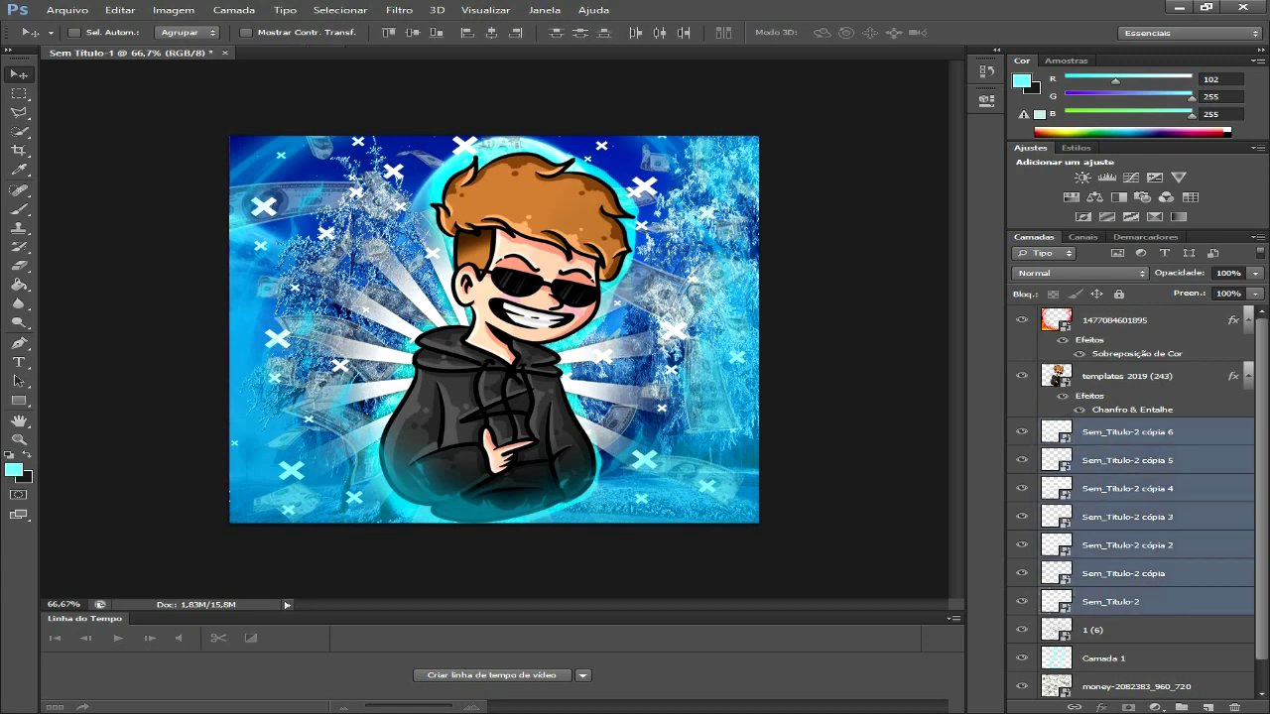
key(ctrl+e)
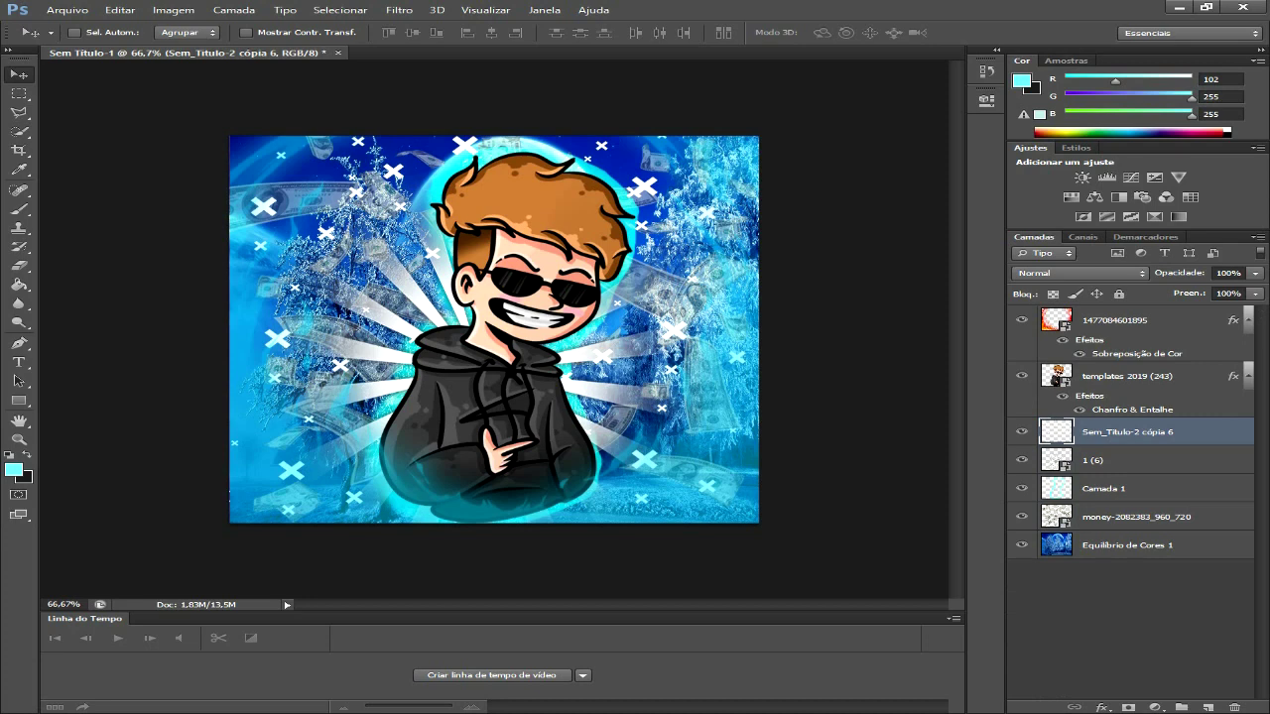
Step: Set the merged X sparkles layer's opacity to 50% in its blending options
right_click(1121, 431)
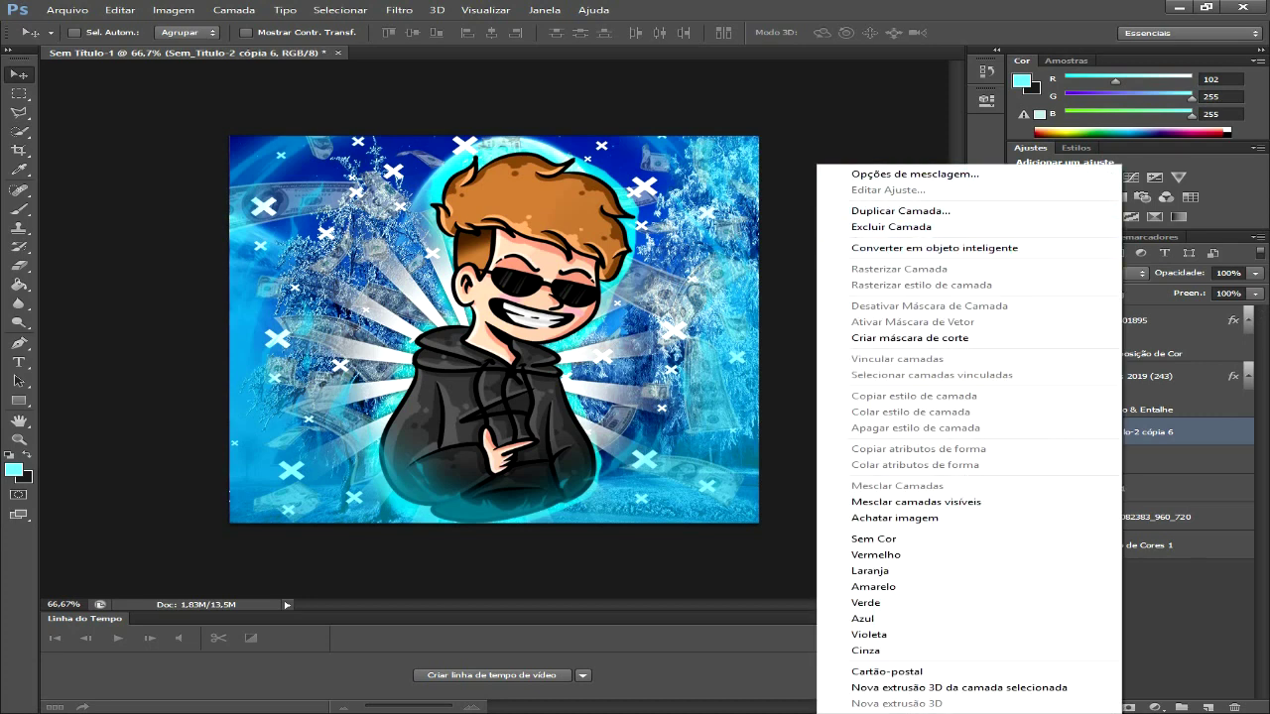
click(873, 174)
text(50)
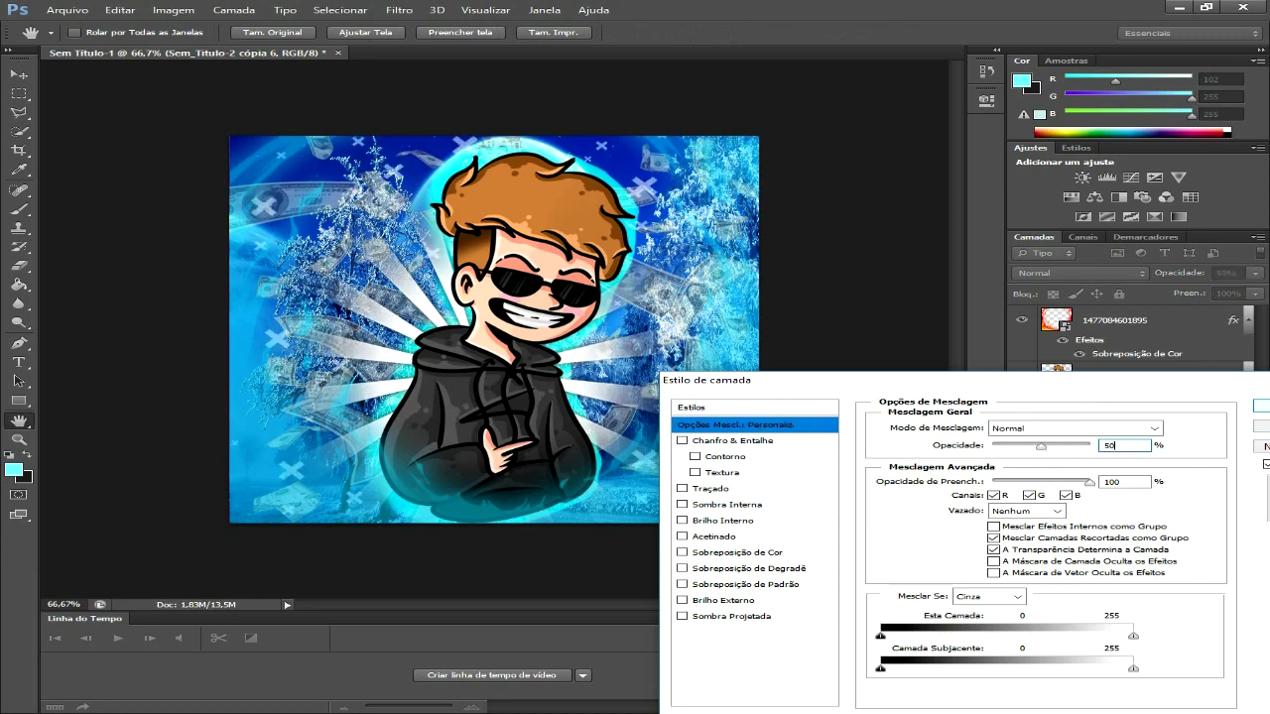
key(Return)
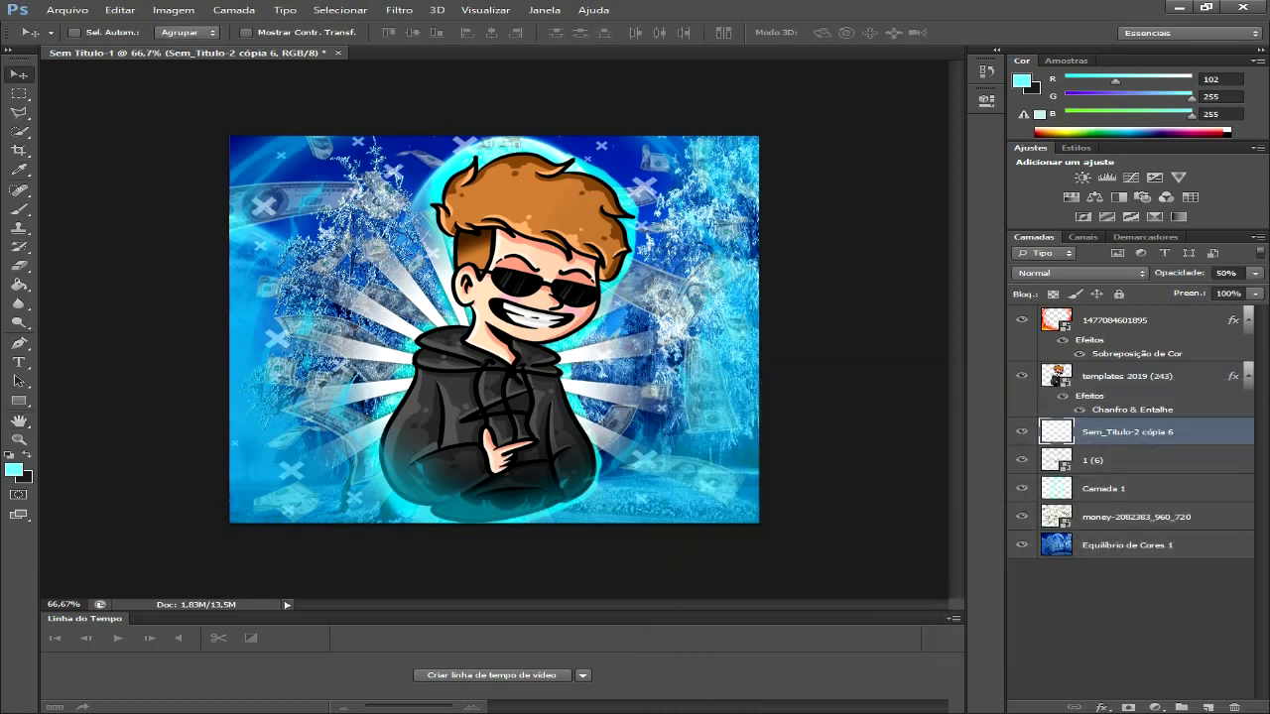
click(66, 9)
Step: Start placing another image and browse the effects folder, selecting image 142
click(79, 246)
scroll(683, 338, down, 1)
scroll(561, 260, down, 2)
scroll(561, 260, down, 2)
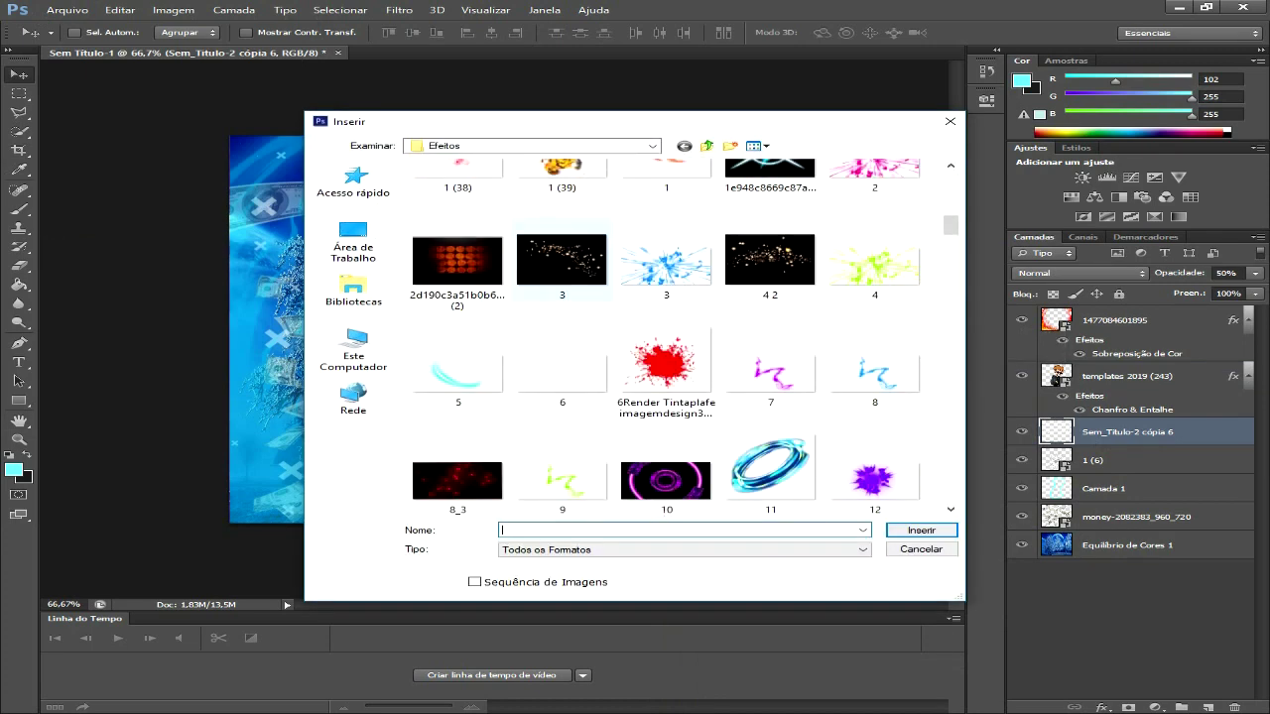
scroll(664, 337, down, 2)
scroll(665, 338, down, 2)
scroll(665, 337, down, 2)
scroll(665, 337, down, 2)
scroll(770, 412, down, 3)
scroll(770, 411, down, 3)
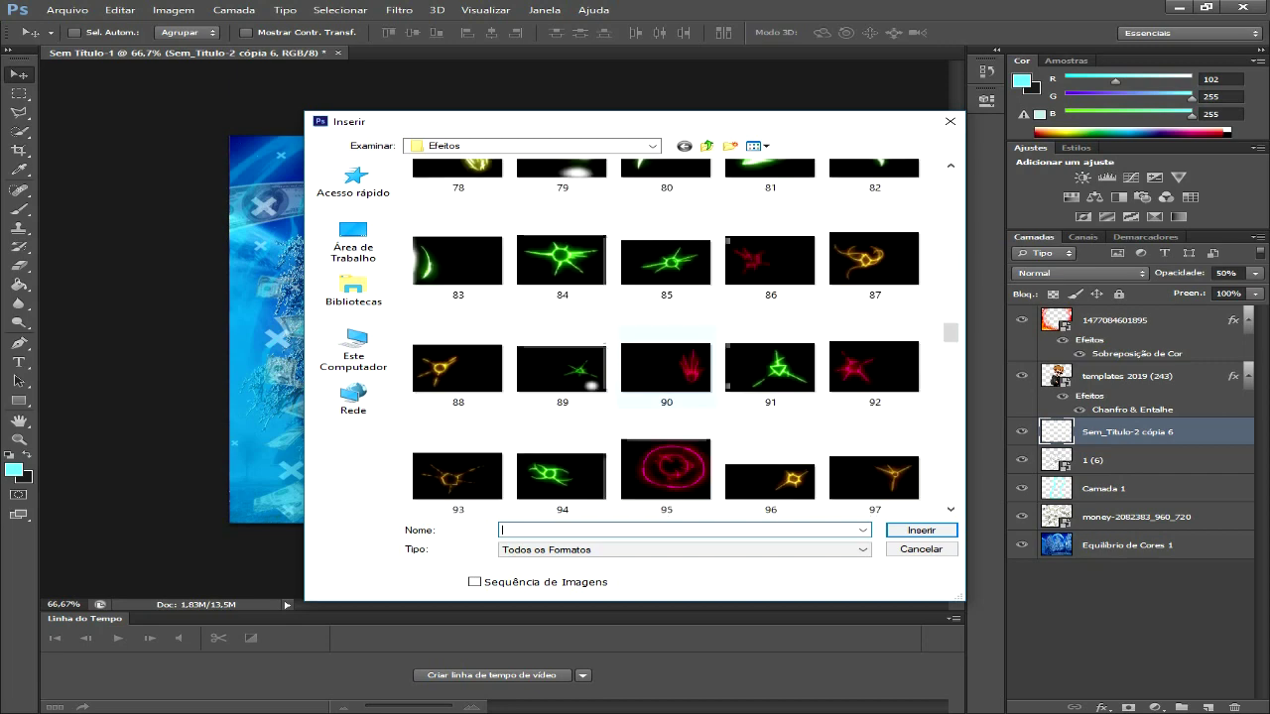
scroll(769, 377, down, 3)
scroll(770, 377, down, 3)
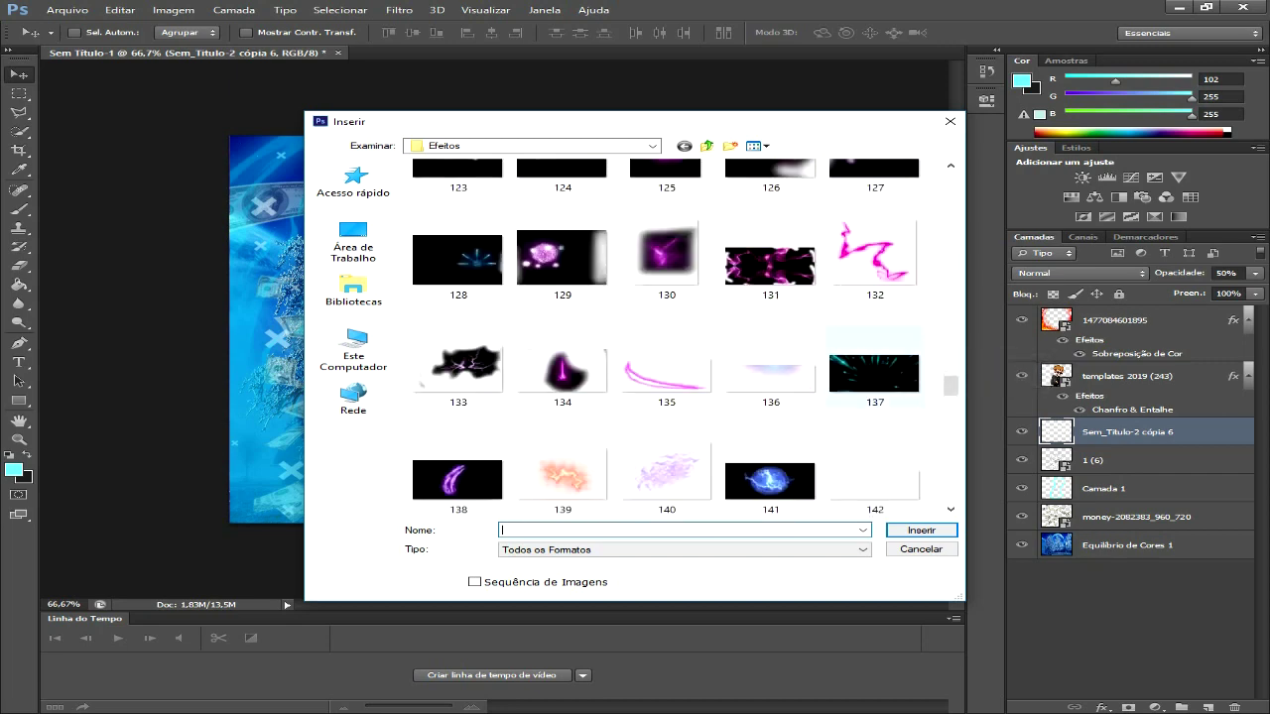
scroll(770, 377, down, 3)
scroll(715, 377, down, 3)
scroll(666, 377, down, 3)
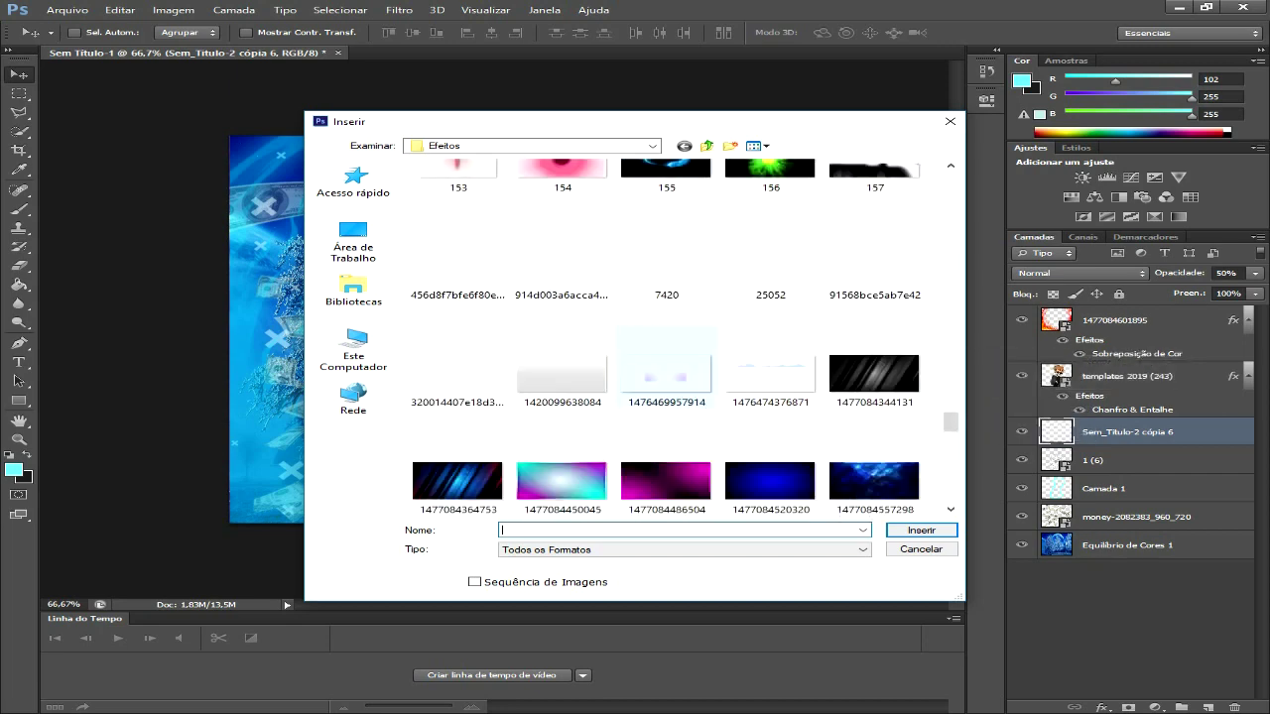
scroll(667, 377, down, 3)
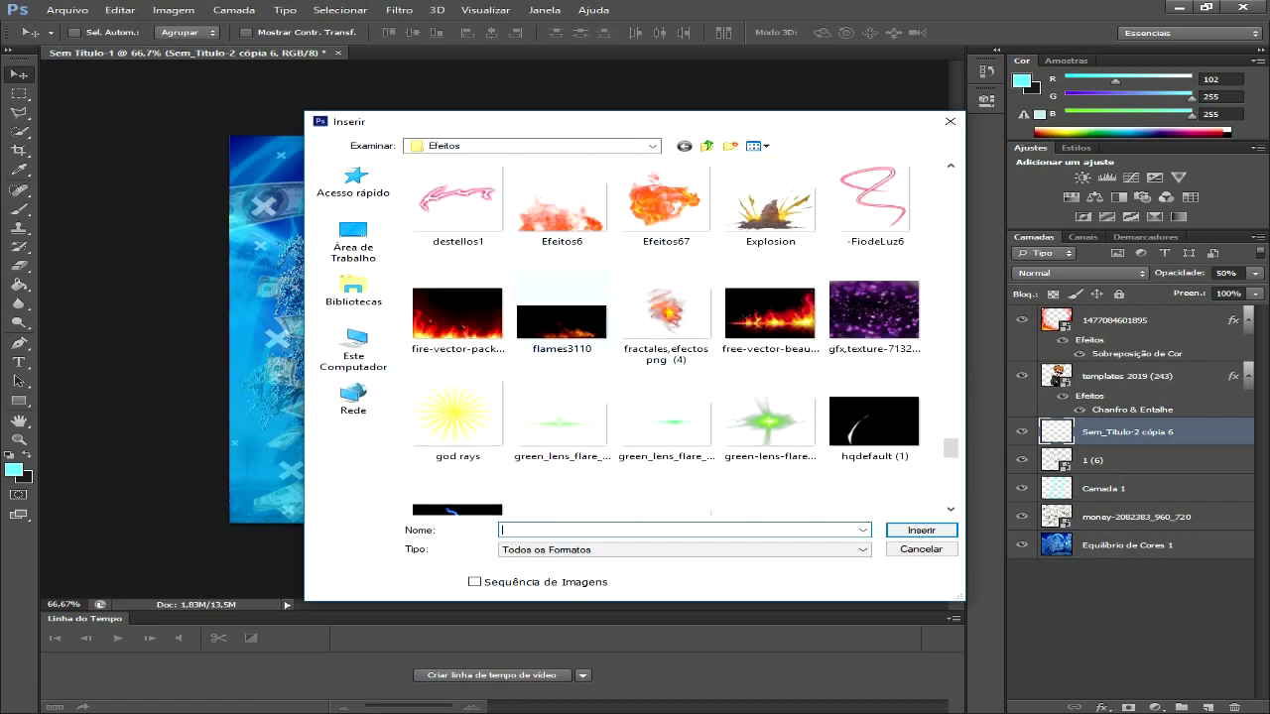
scroll(555, 328, down, 3)
scroll(555, 327, down, 3)
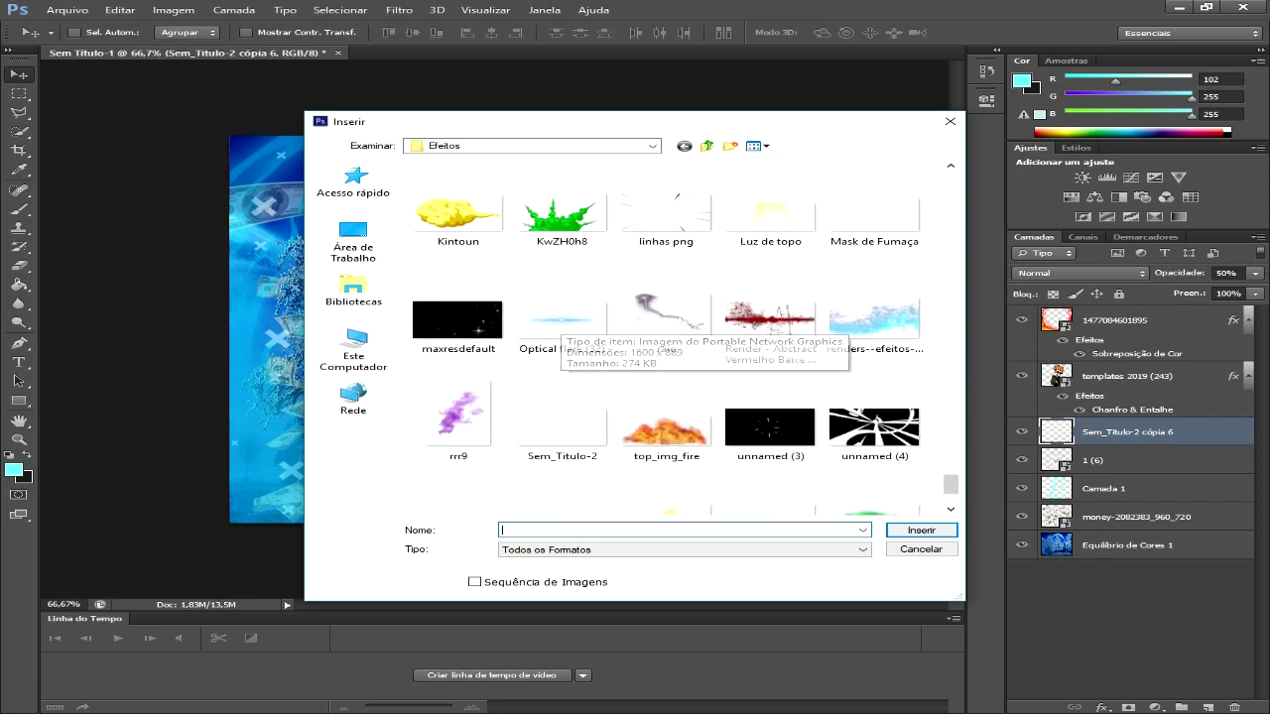
scroll(562, 414, down, 3)
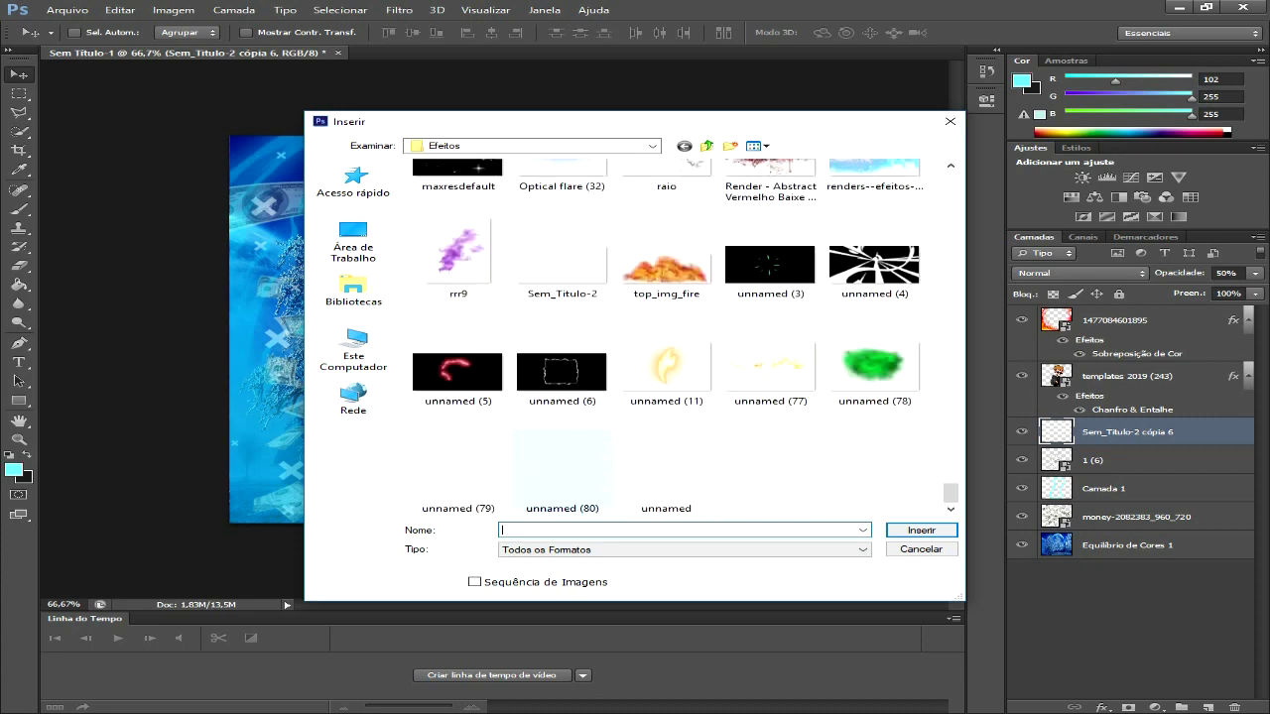
scroll(664, 337, up, 5)
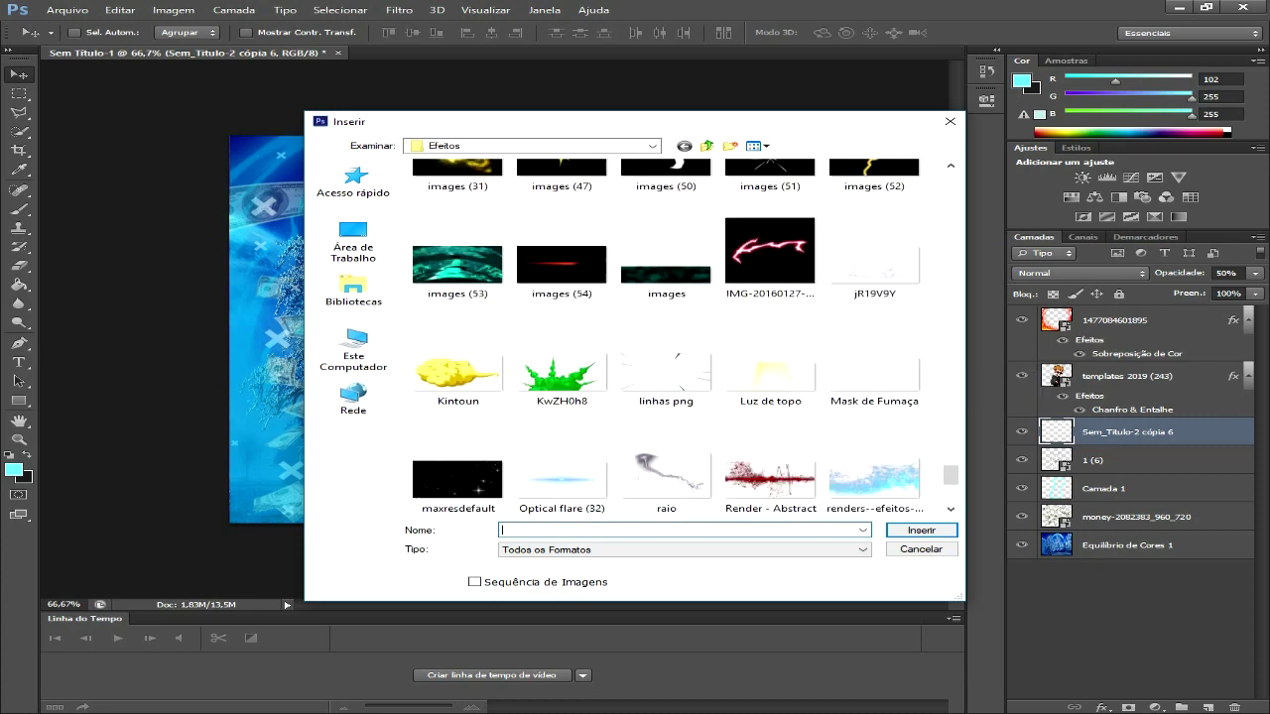
scroll(664, 337, up, 5)
scroll(664, 337, up, 5)
scroll(664, 337, up, 5)
scroll(664, 328, up, 3)
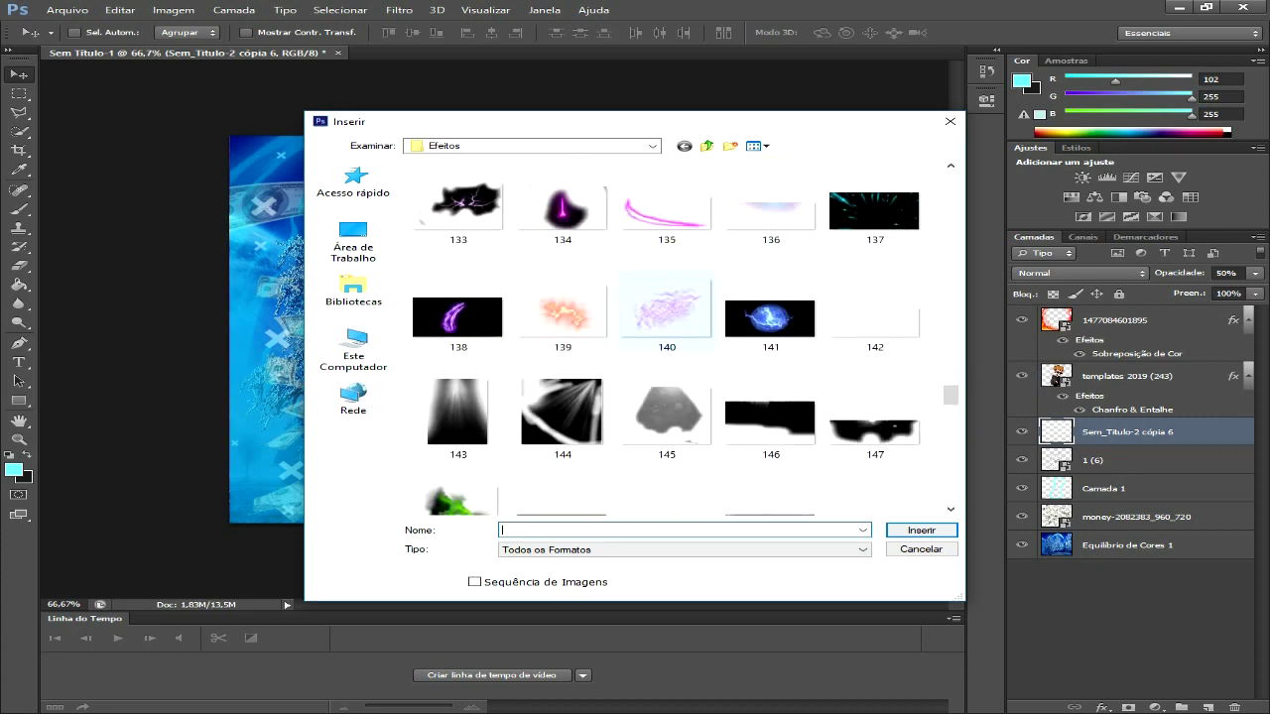
click(872, 332)
Step: Go to Downloads > PACK GFX BY WEDE GAMEPLAY > Brushes and select Brush Light (1)
scroll(872, 332, up, 2)
scroll(873, 332, up, 2)
scroll(873, 332, up, 8)
scroll(664, 338, up, 5)
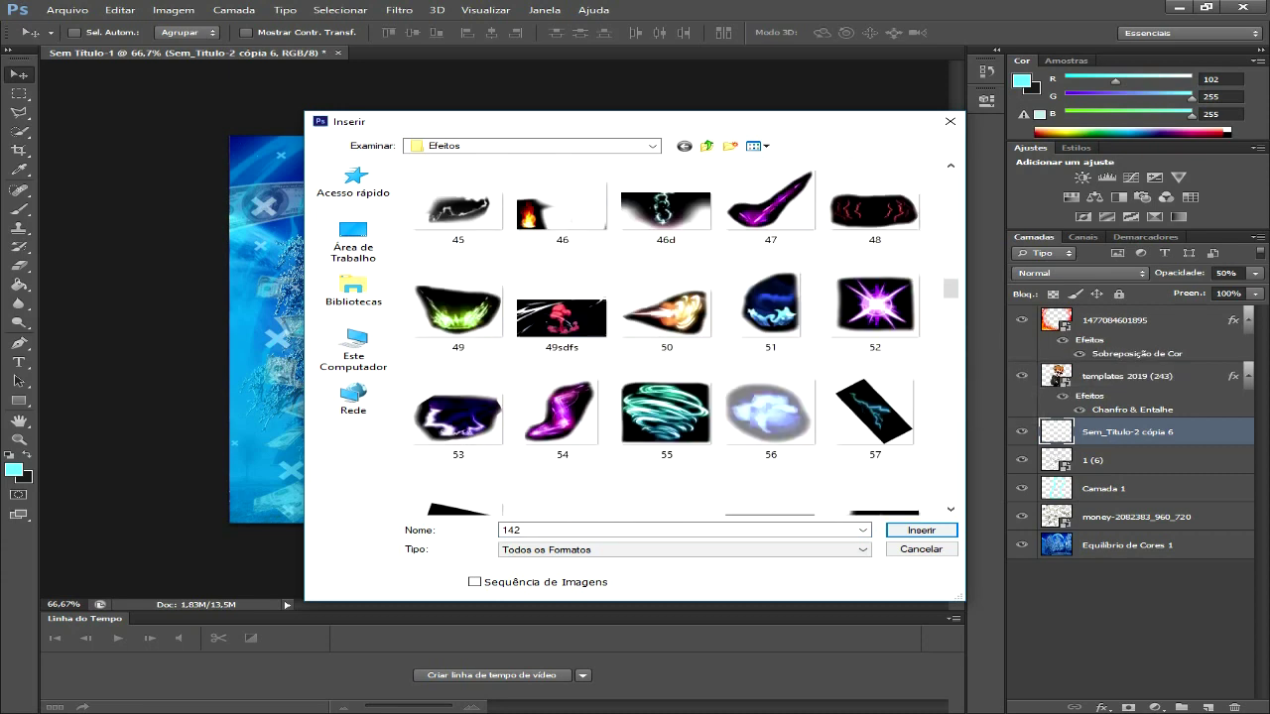
scroll(664, 337, up, 5)
scroll(665, 337, up, 5)
click(353, 184)
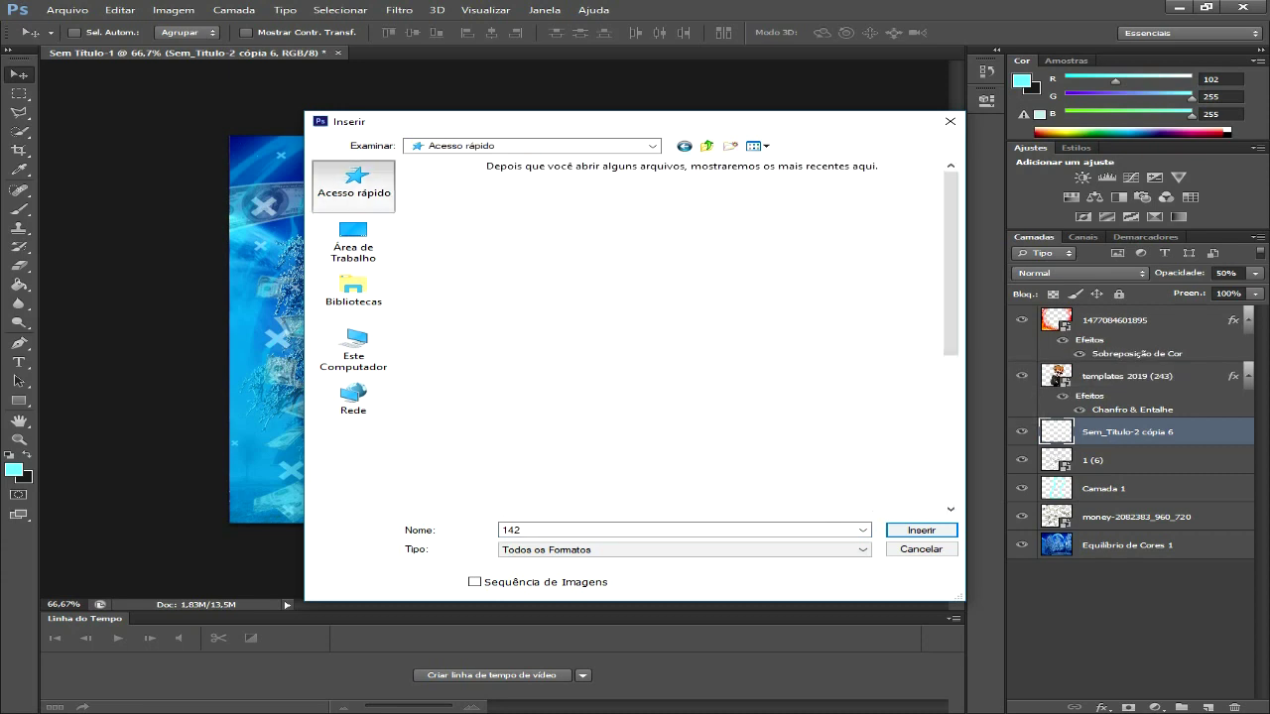
double_click(754, 193)
scroll(770, 377, down, 3)
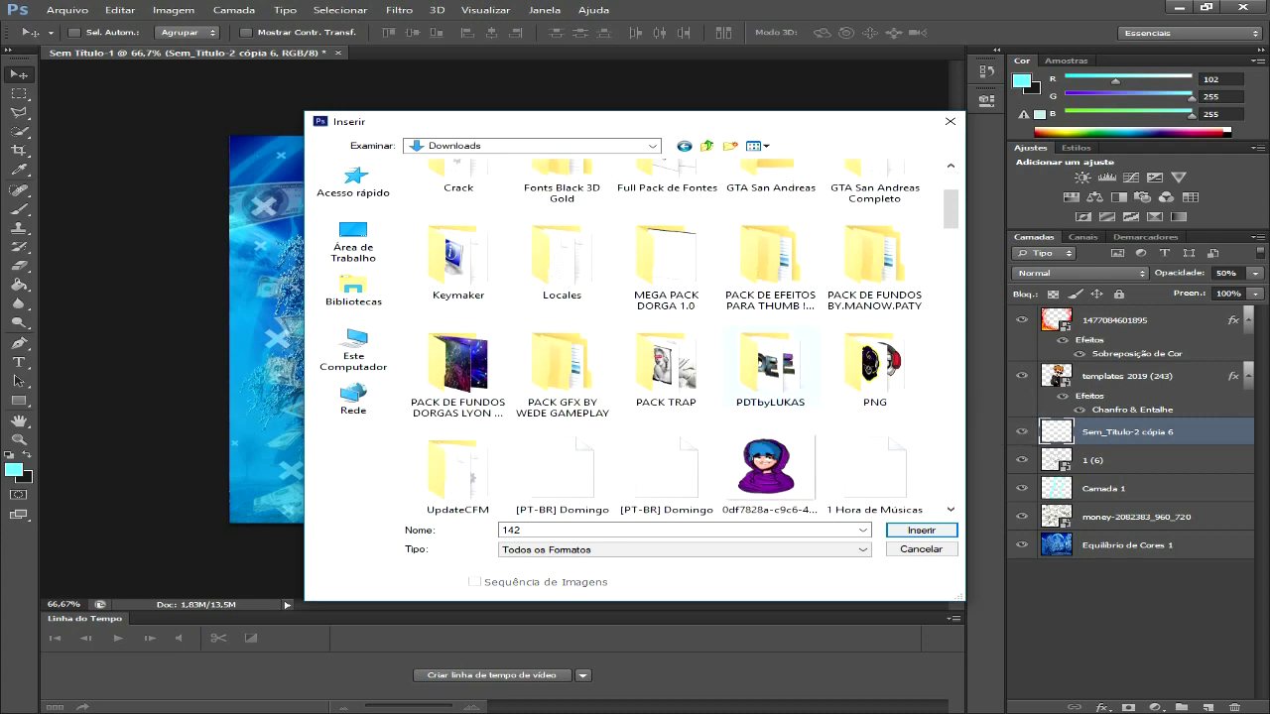
double_click(561, 372)
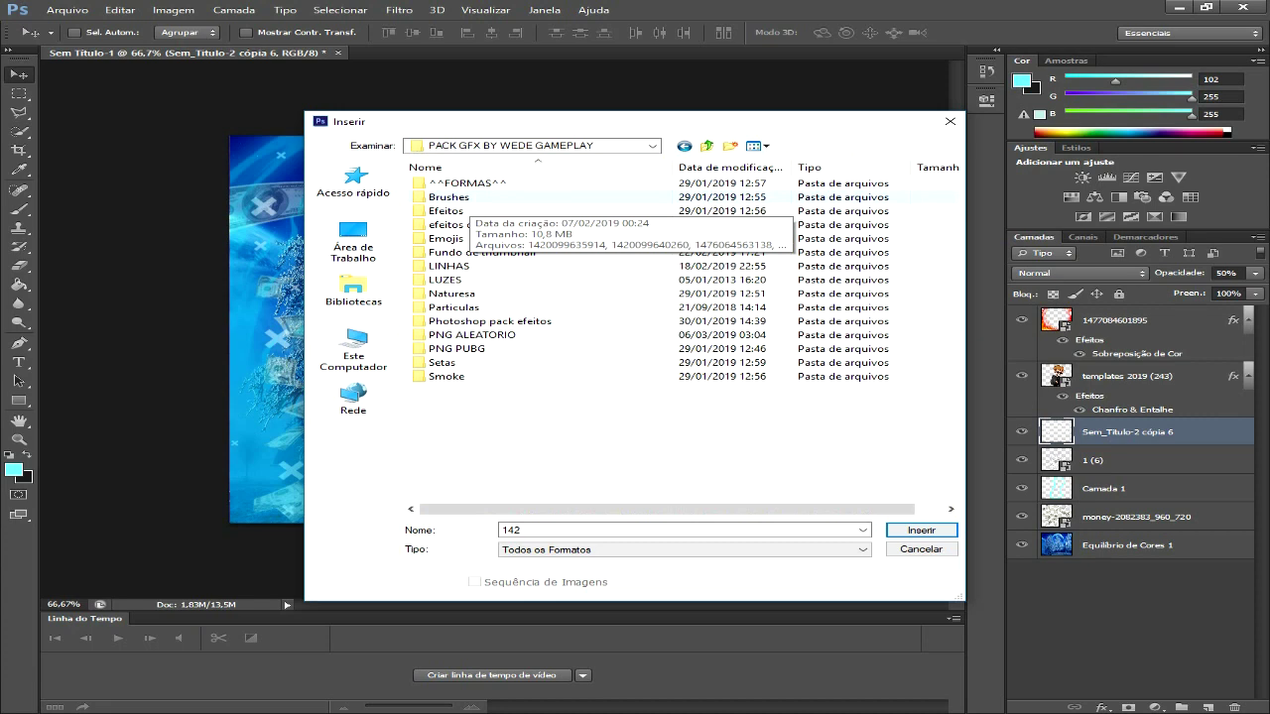
double_click(448, 196)
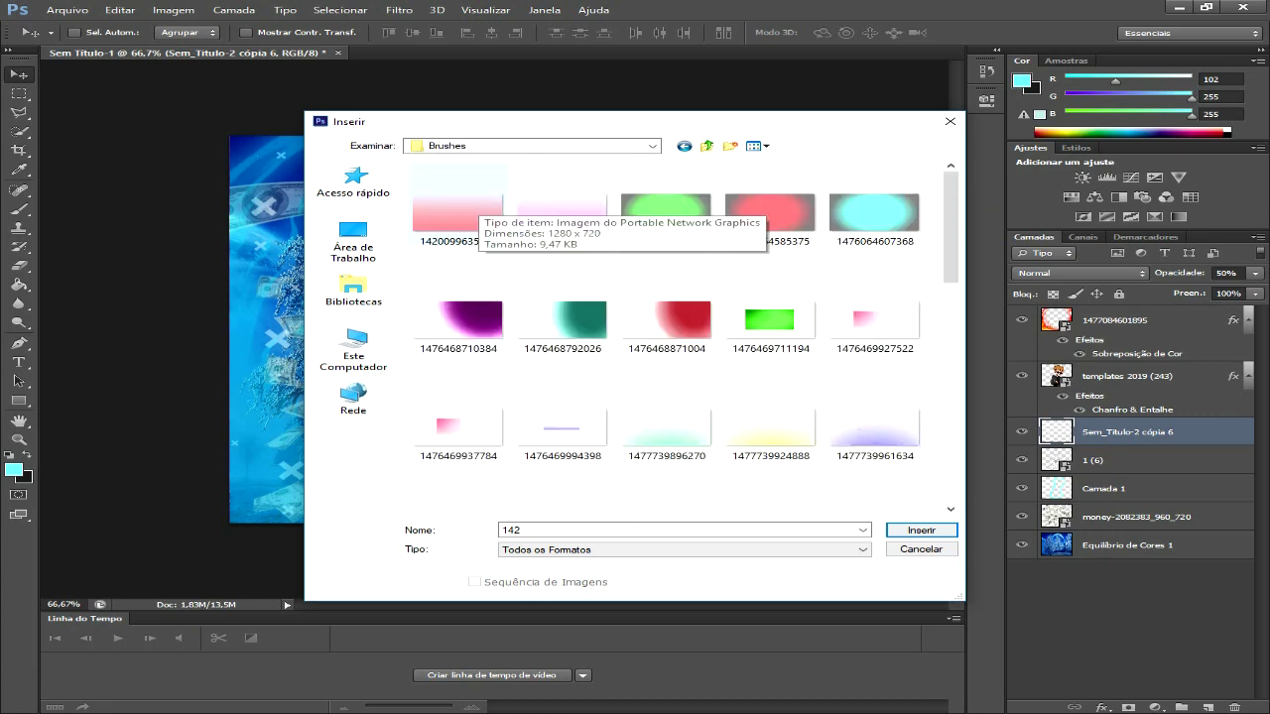
scroll(466, 203, down, 10)
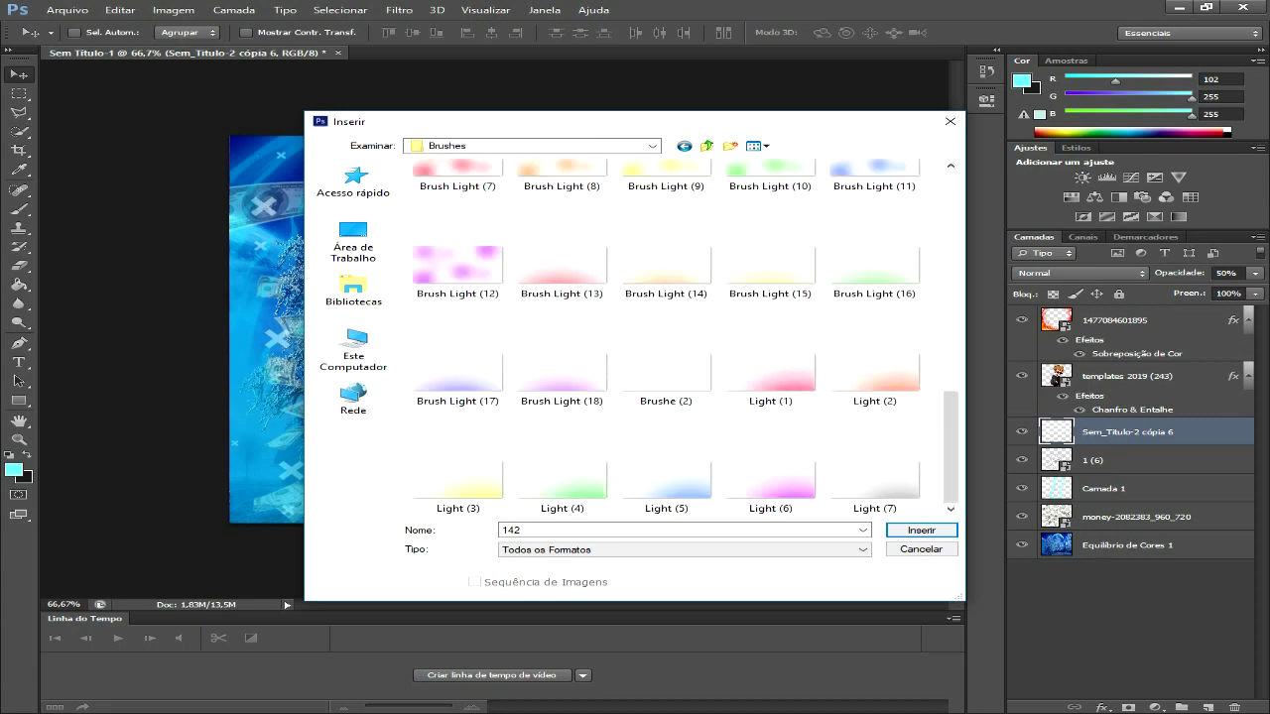
scroll(774, 377, up, 1)
scroll(773, 377, up, 2)
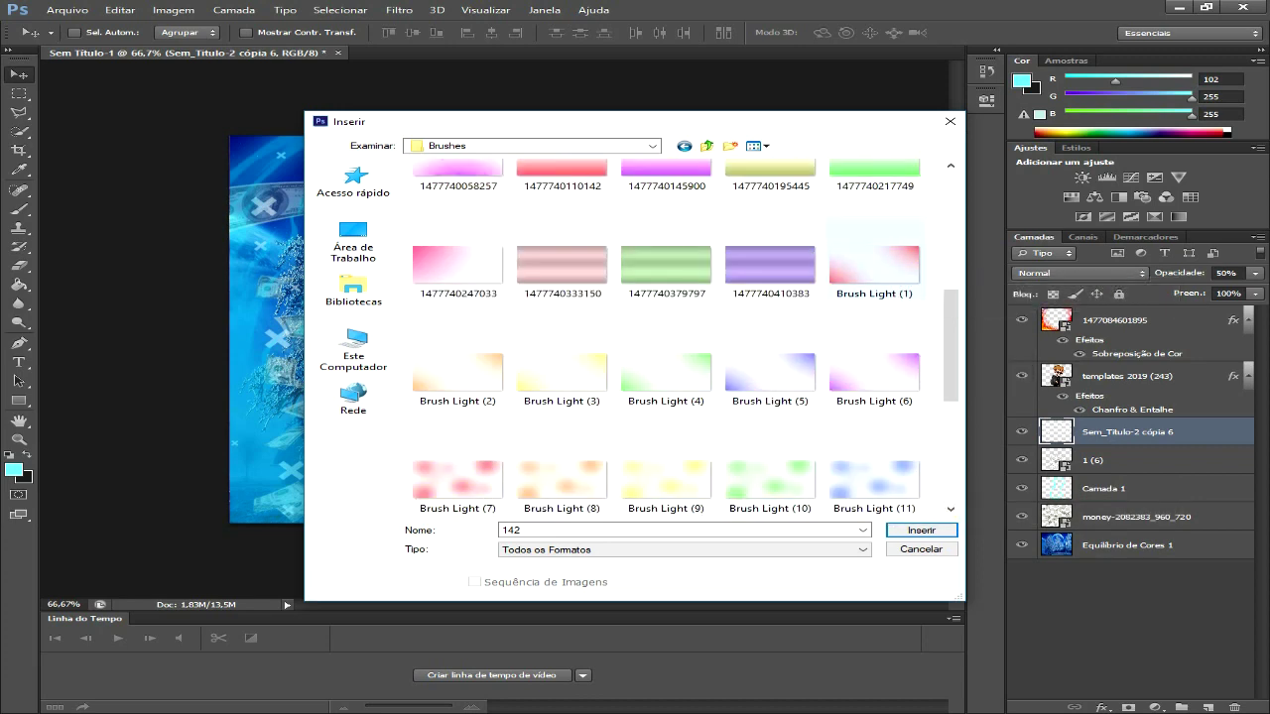
click(872, 265)
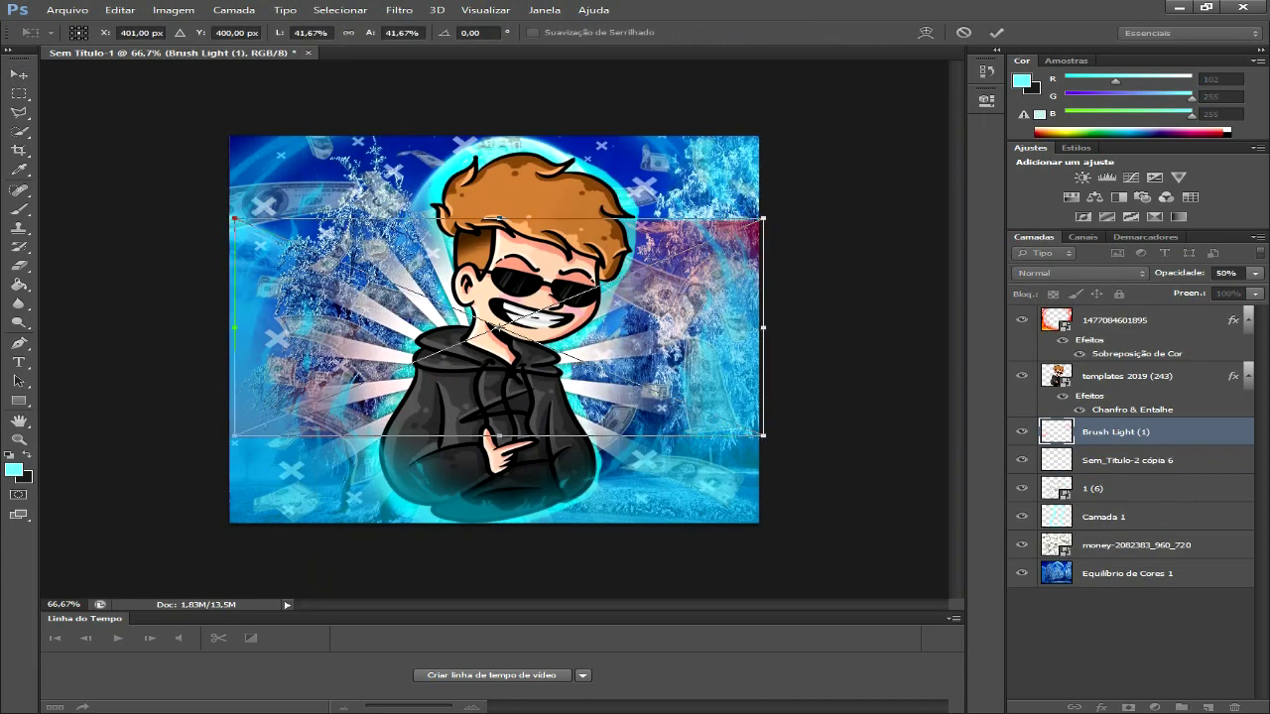
Step: Position the Brush Light (1) image, stretch it to the canvas bottom and commit it
drag(628, 335, 640, 245)
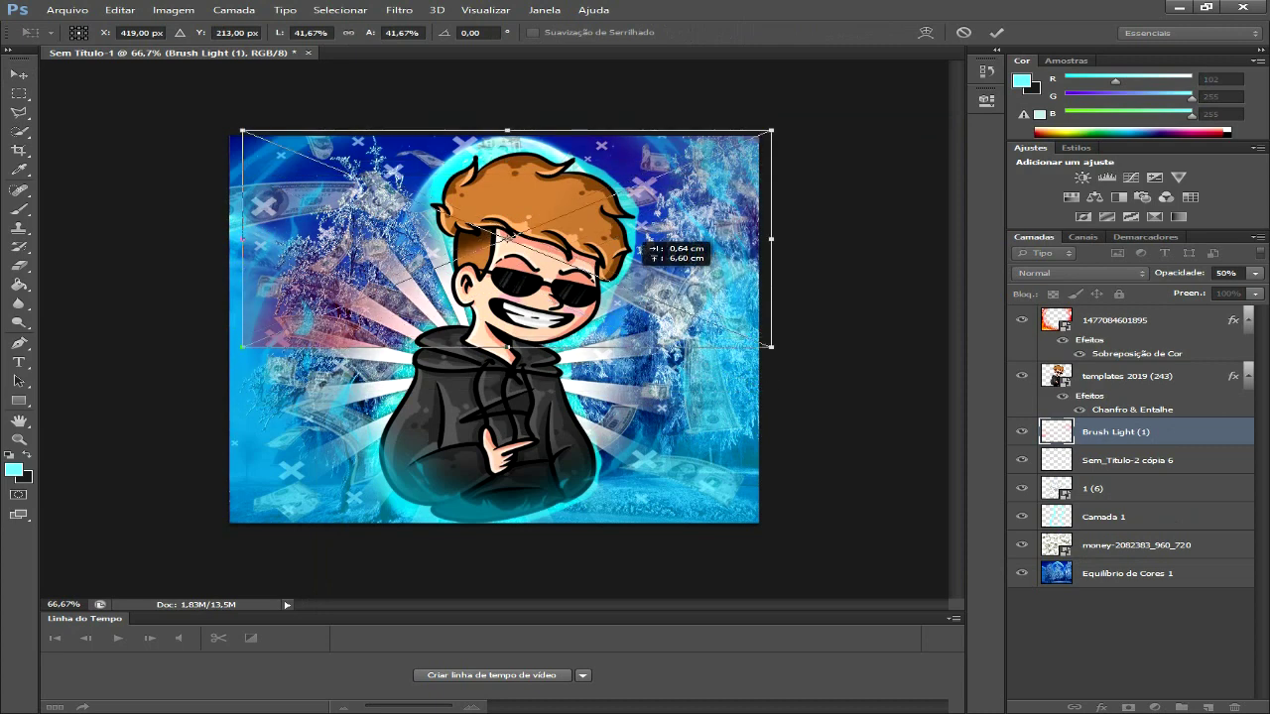
drag(640, 248, 628, 254)
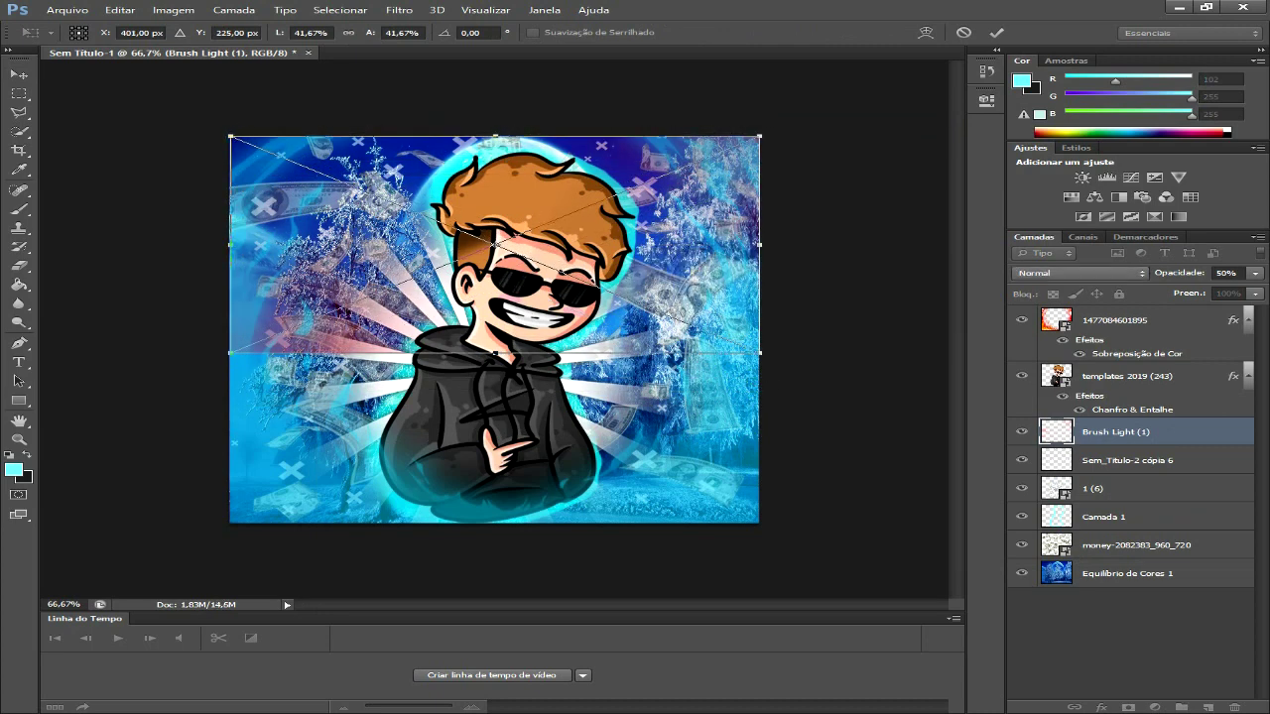
key(Left)
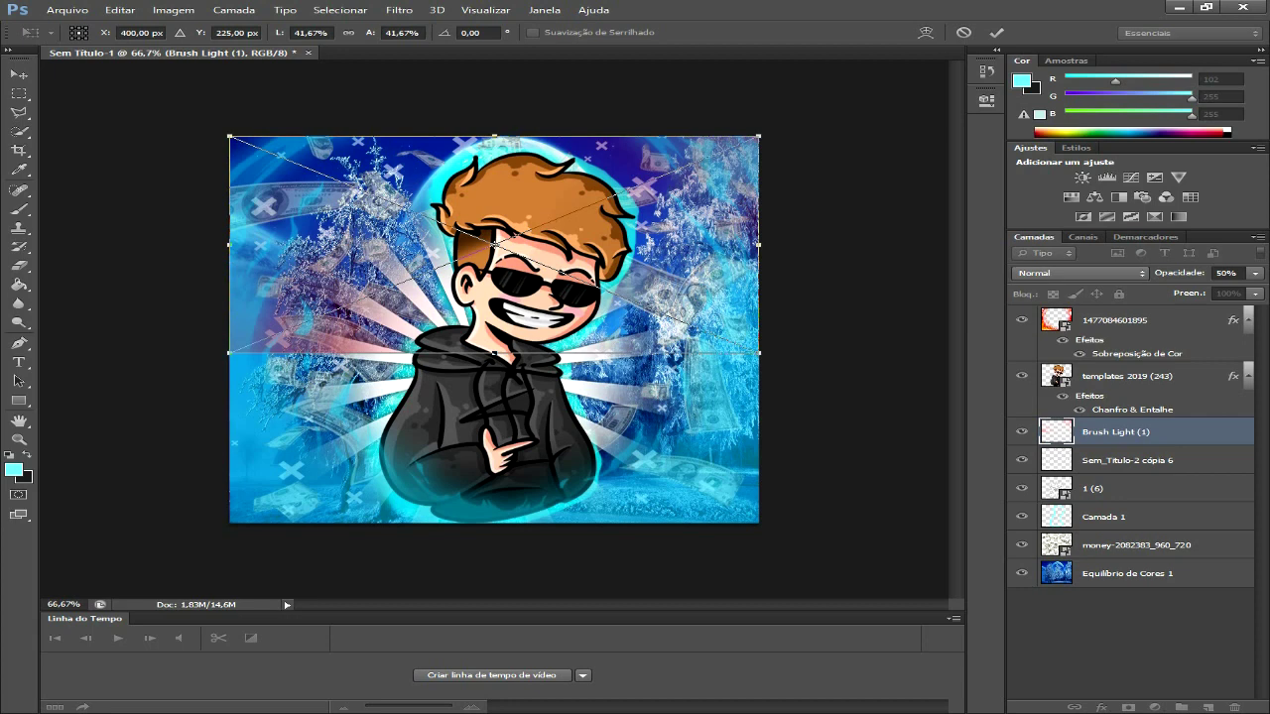
drag(494, 352, 494, 522)
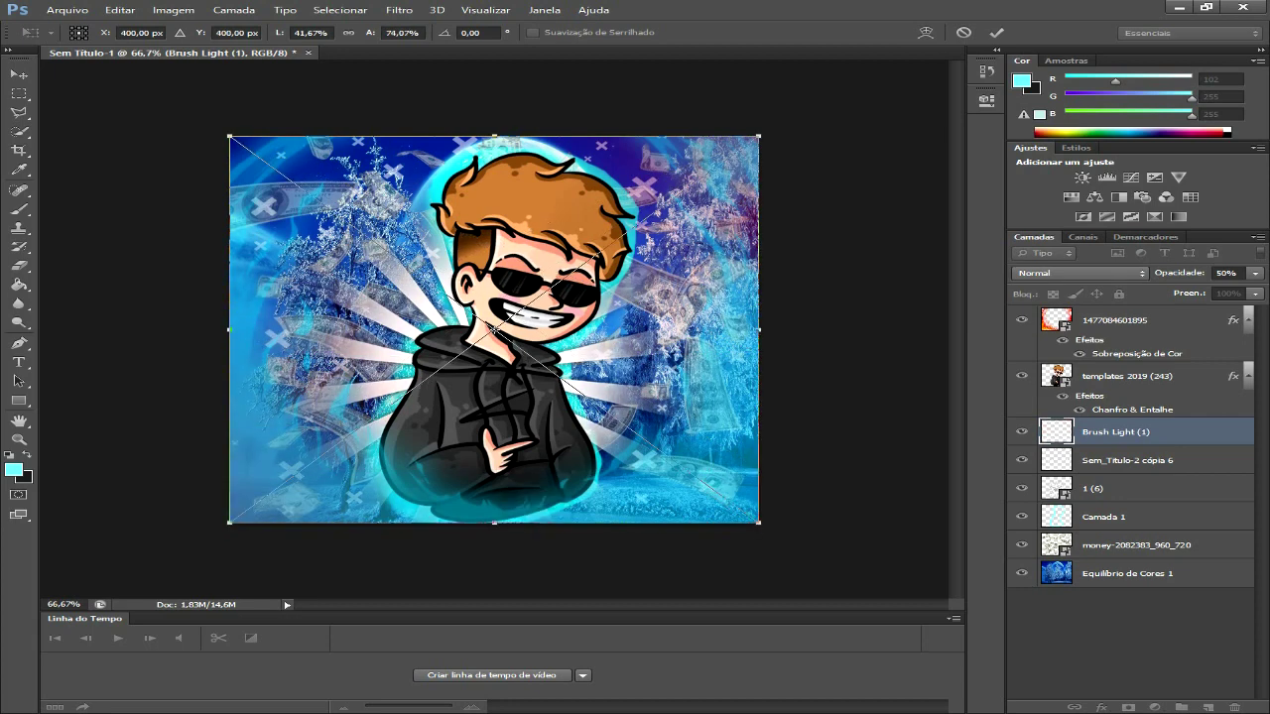
click(18, 73)
key(Return)
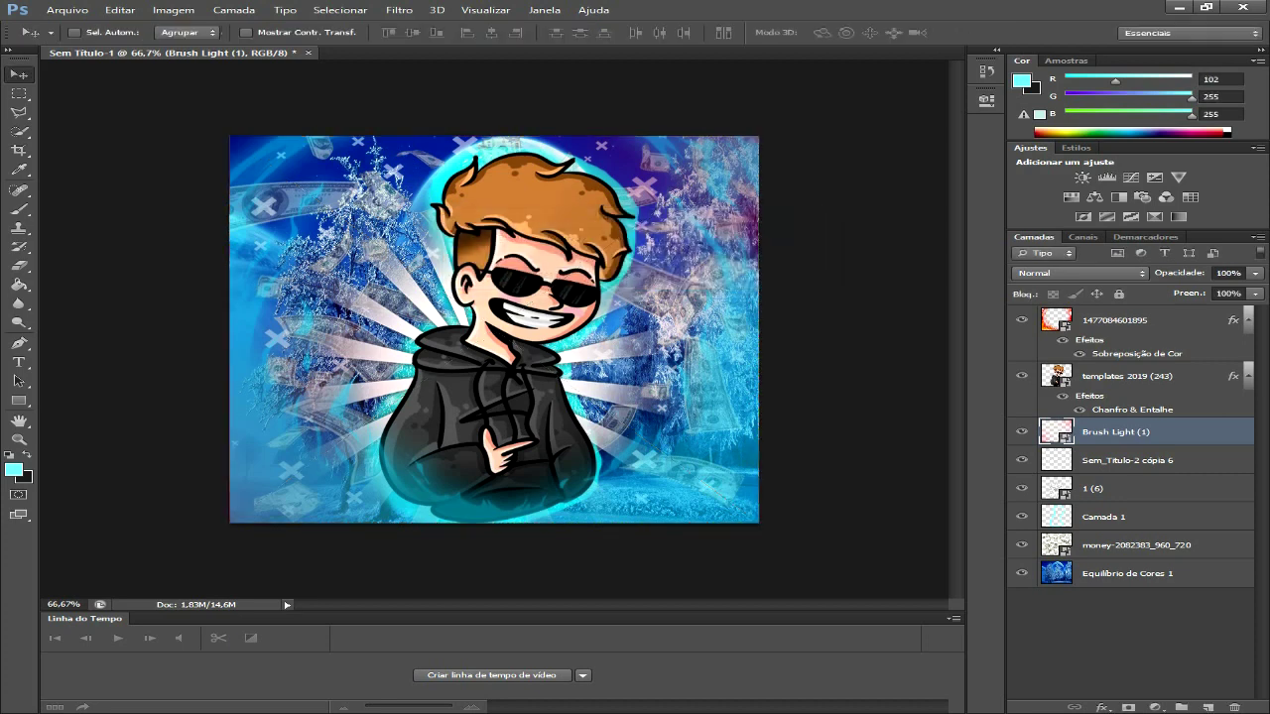
Step: Duplicate the Brush Light layer and merge all four copies into Brush Light (1) cópia 3
key(ctrl+j)
key(ctrl+j)
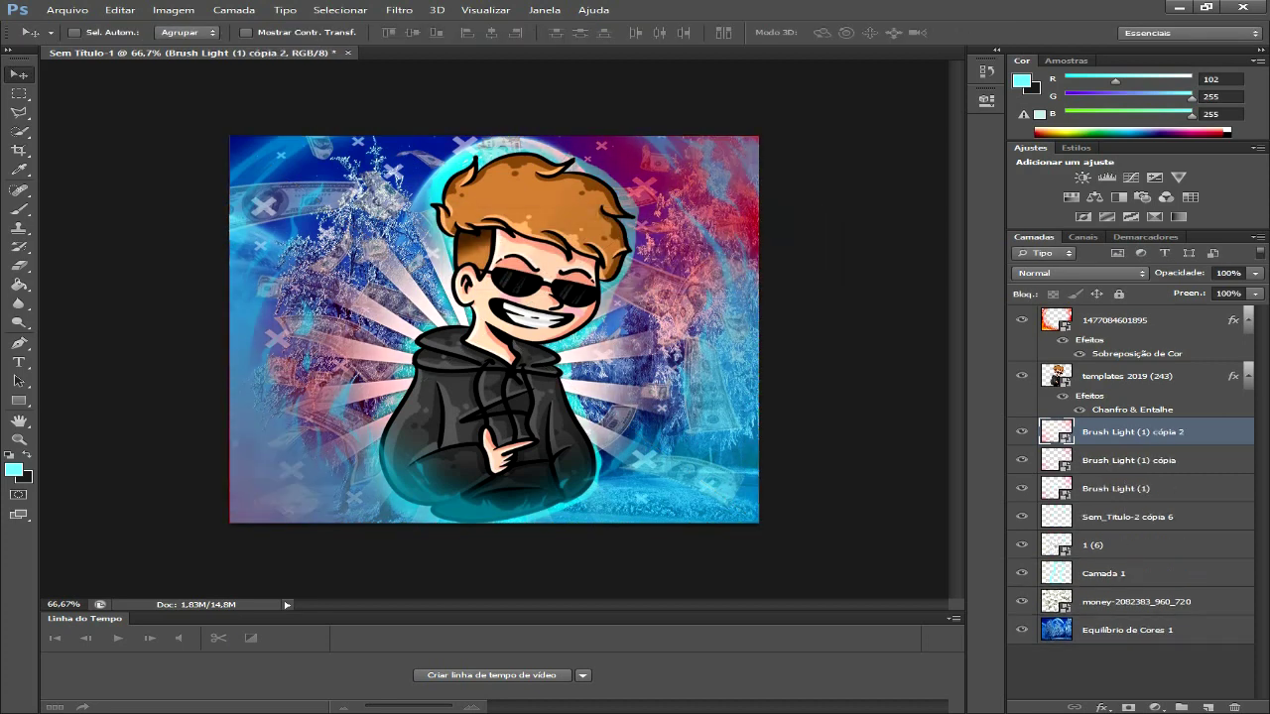
key(ctrl+j)
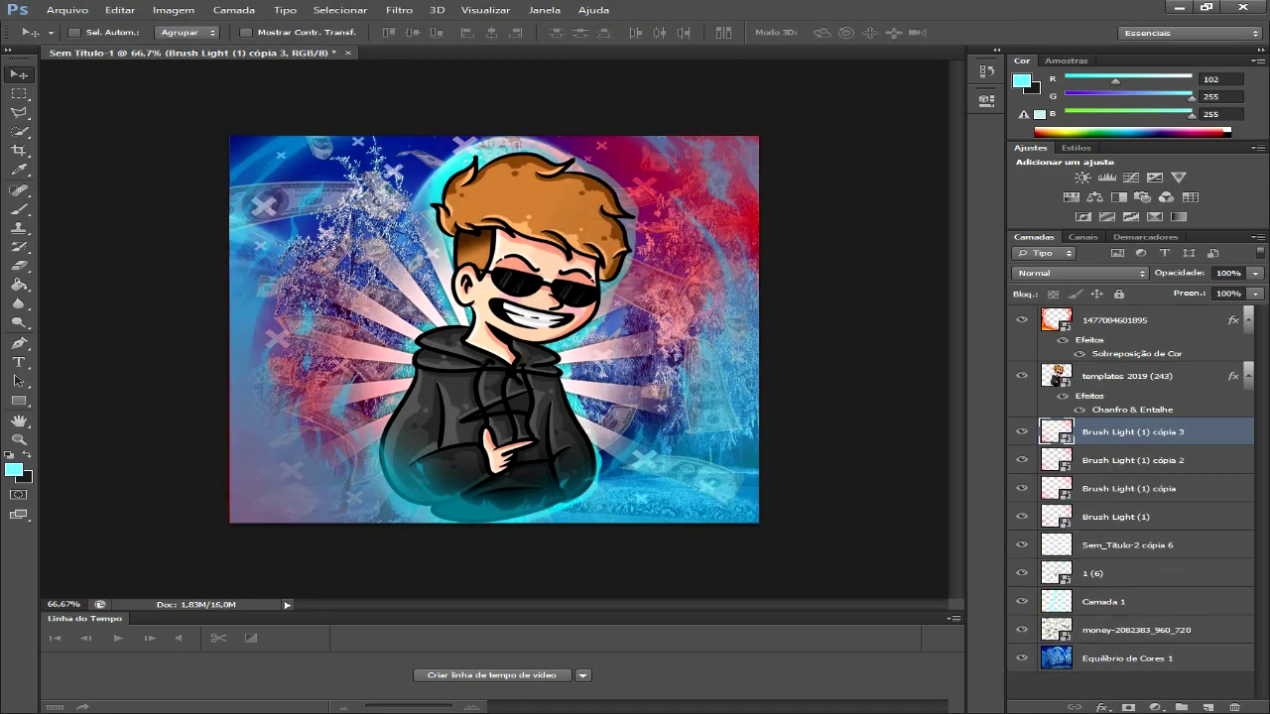
click(1116, 516)
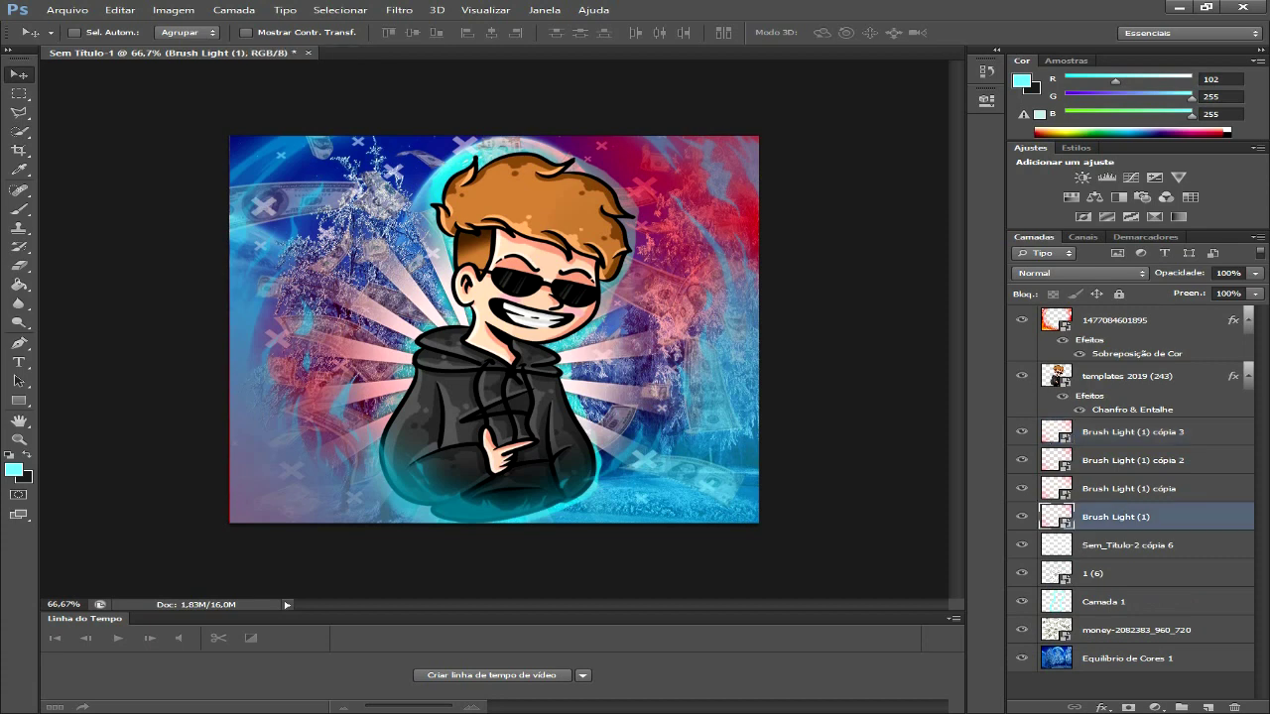
ctrl+click(1128, 488)
ctrl+click(1132, 460)
ctrl+click(1131, 432)
key(ctrl+e)
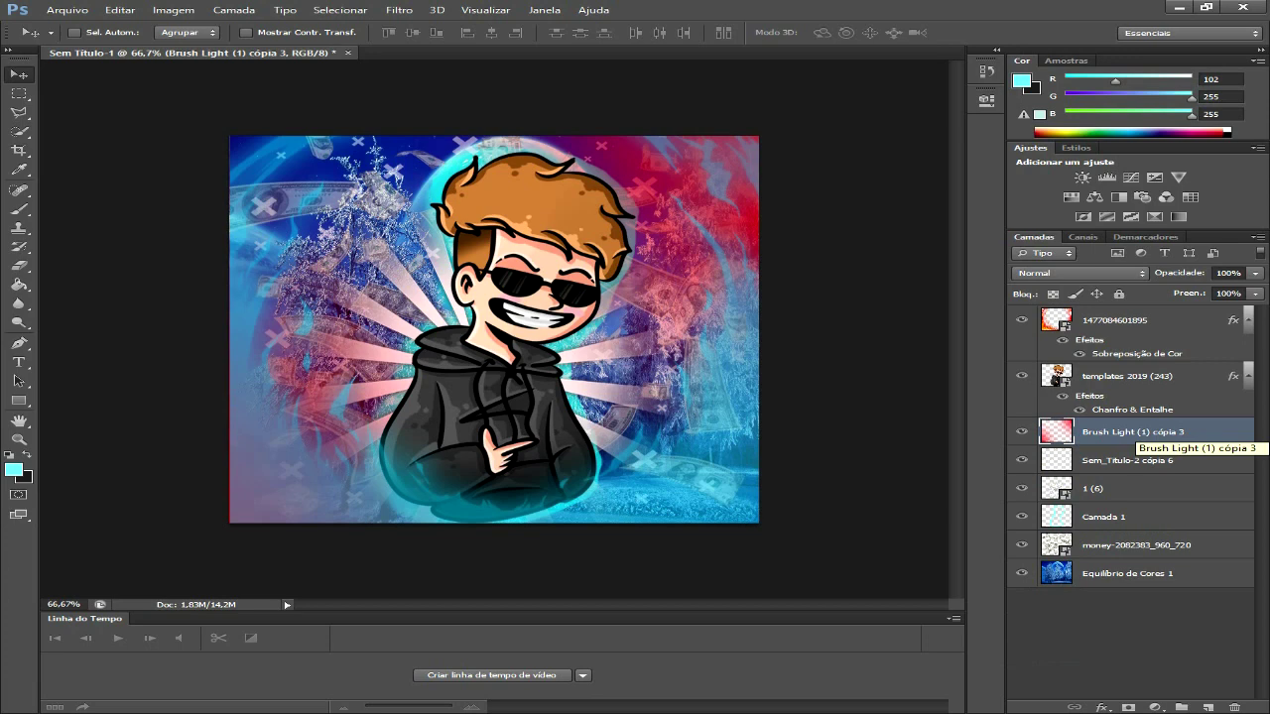
right_click(1130, 436)
Step: Give Brush Light (1) cópia 3 a black #000000 colour overlay
click(952, 172)
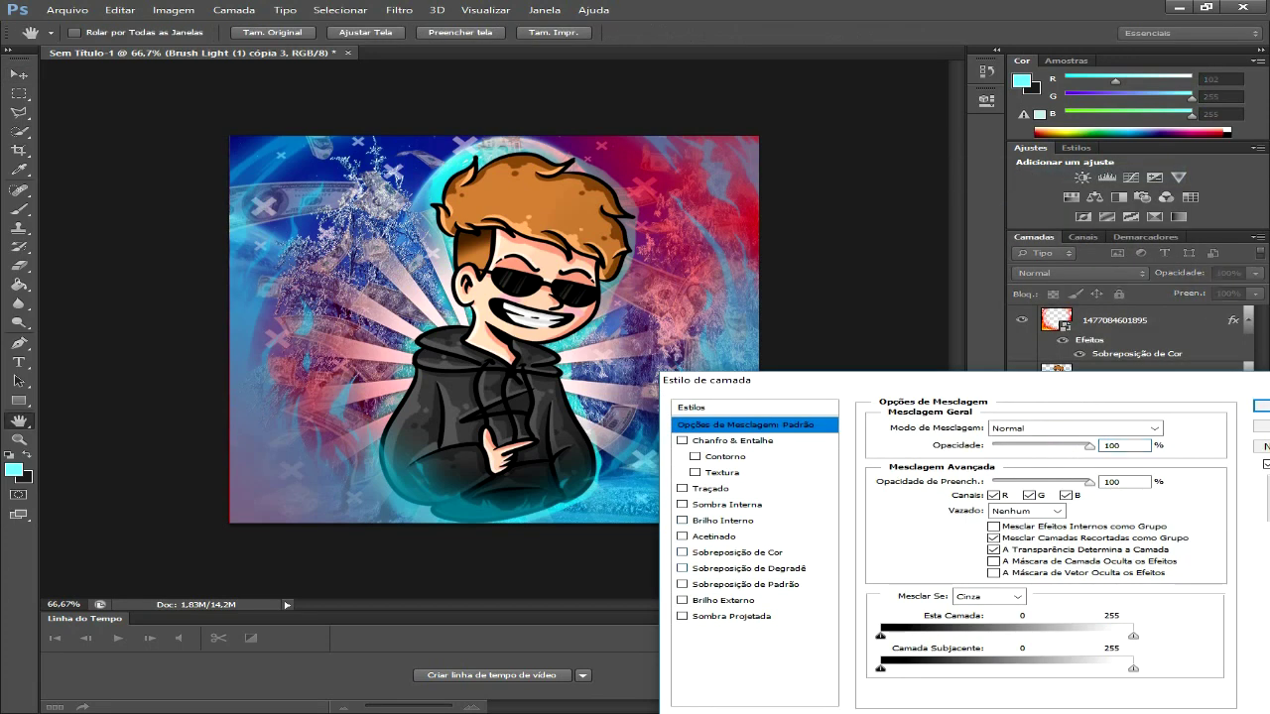
click(737, 553)
click(1184, 429)
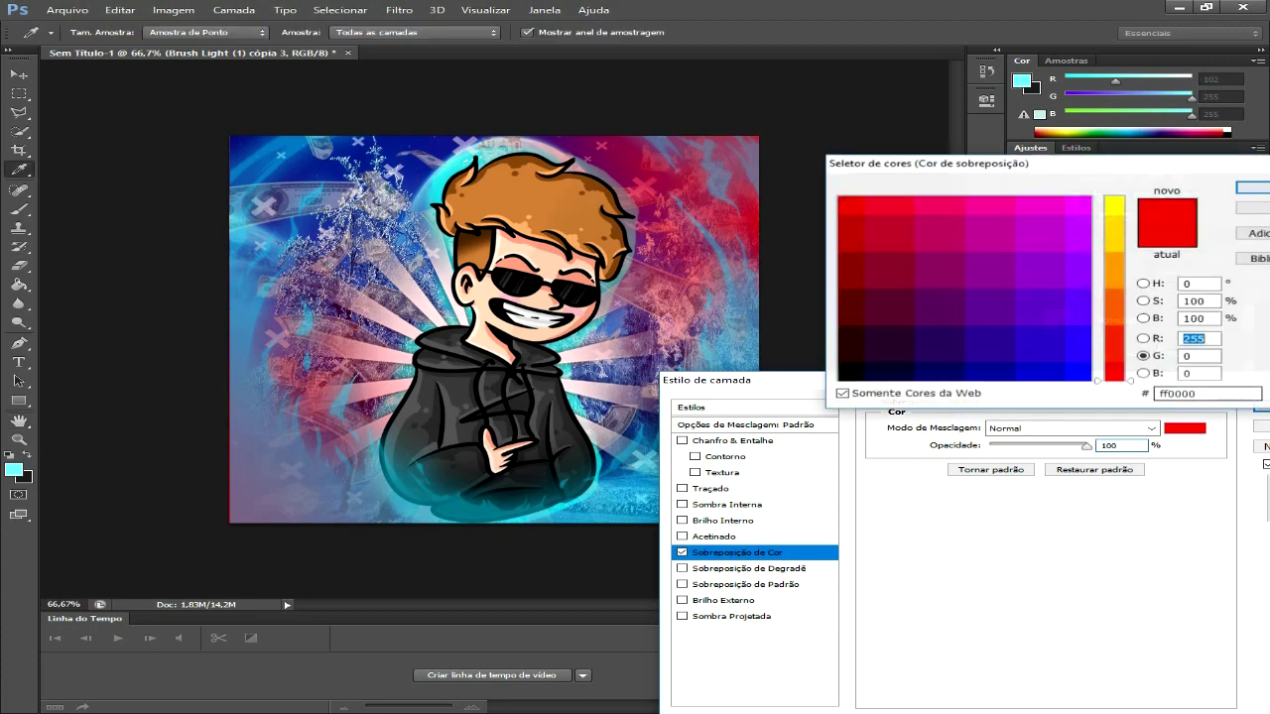
click(1087, 236)
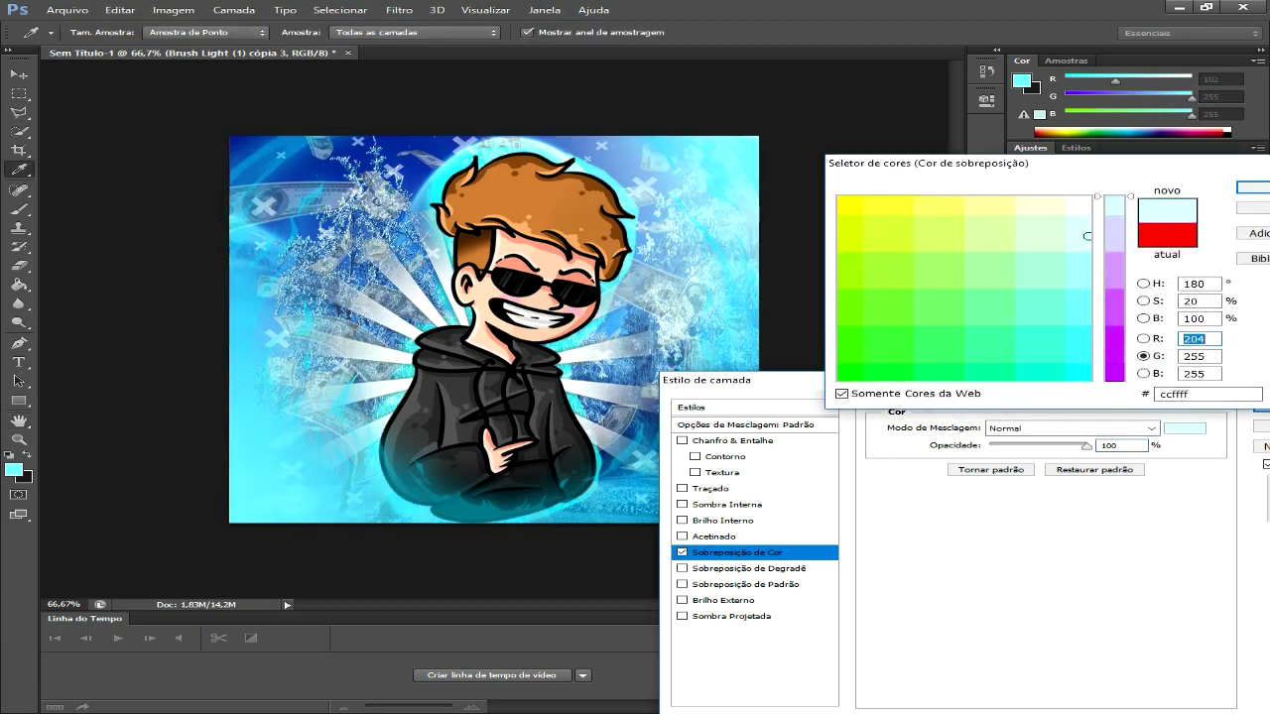
click(1089, 196)
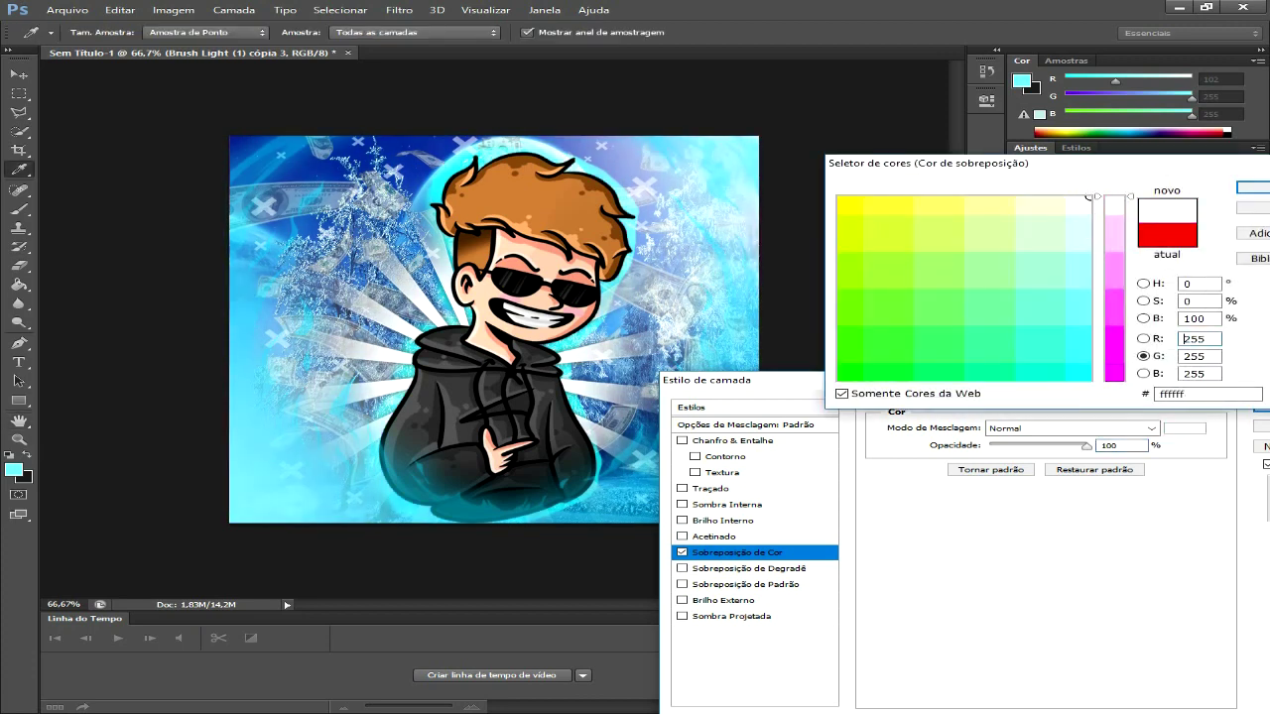
click(1199, 338)
click(1114, 380)
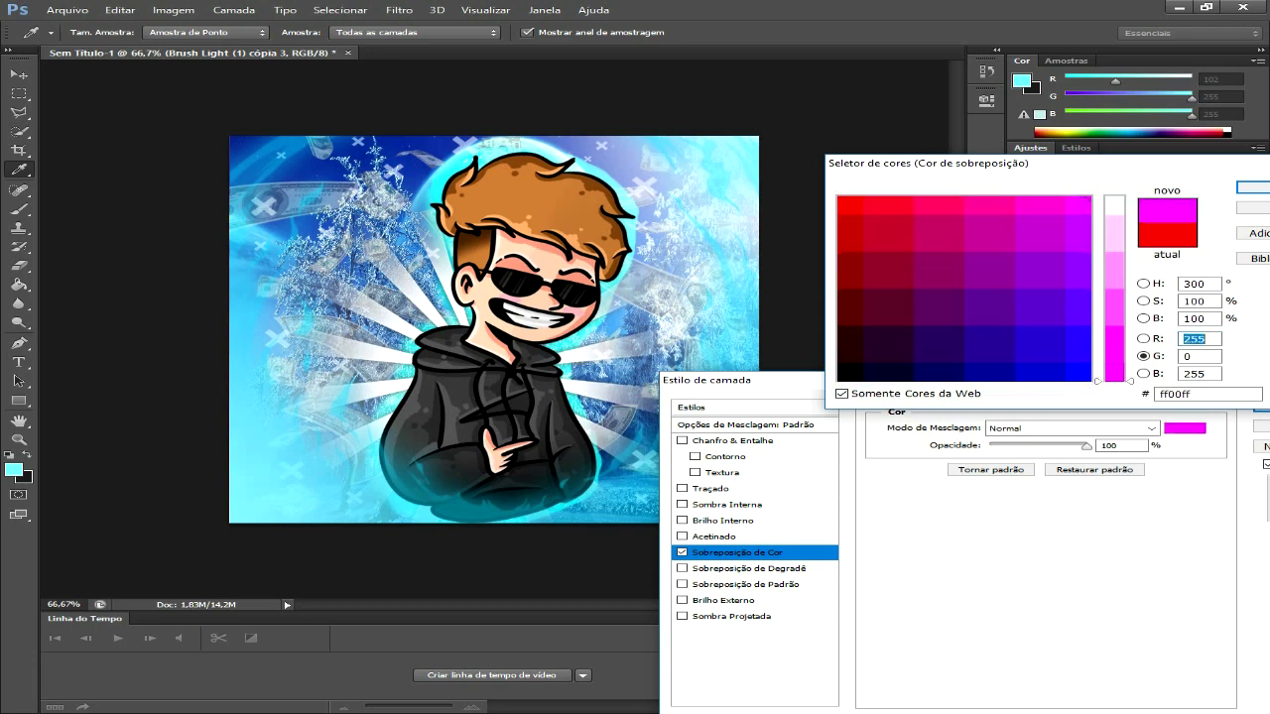
click(839, 380)
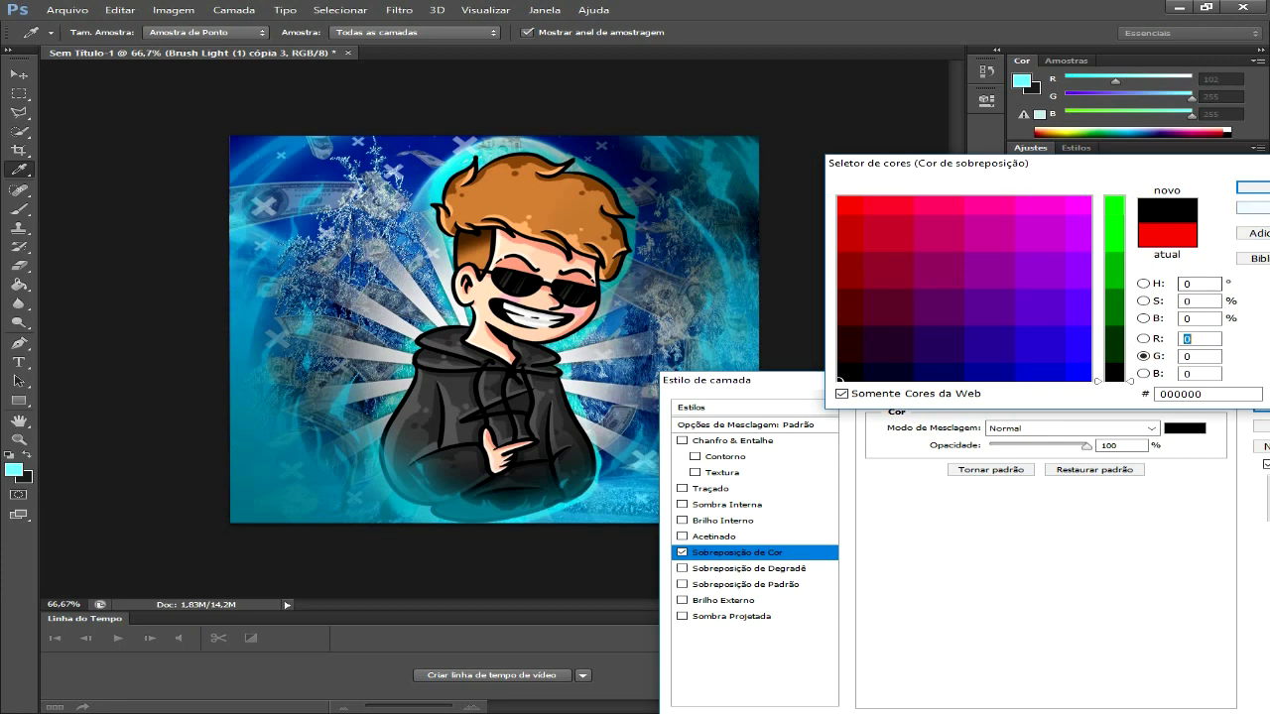
key(Return)
key(Return)
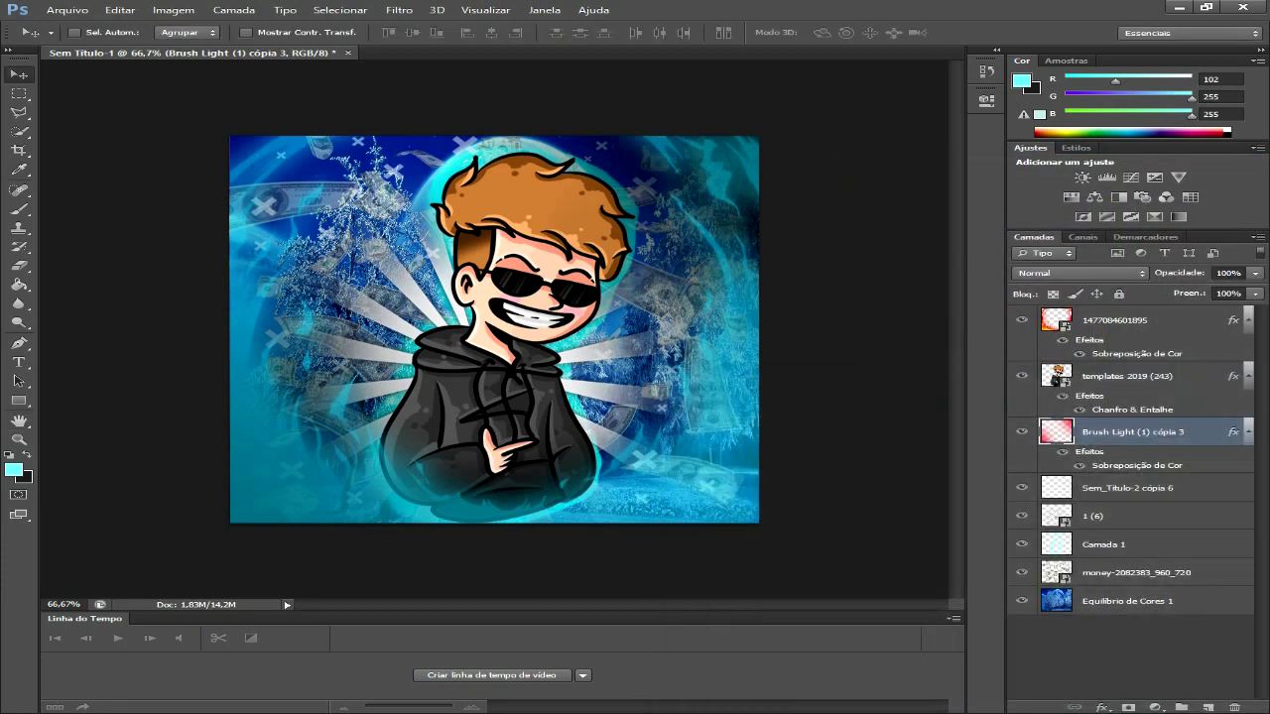
Step: Duplicate the dark light layer and flip the copy horizontally
key(ctrl+j)
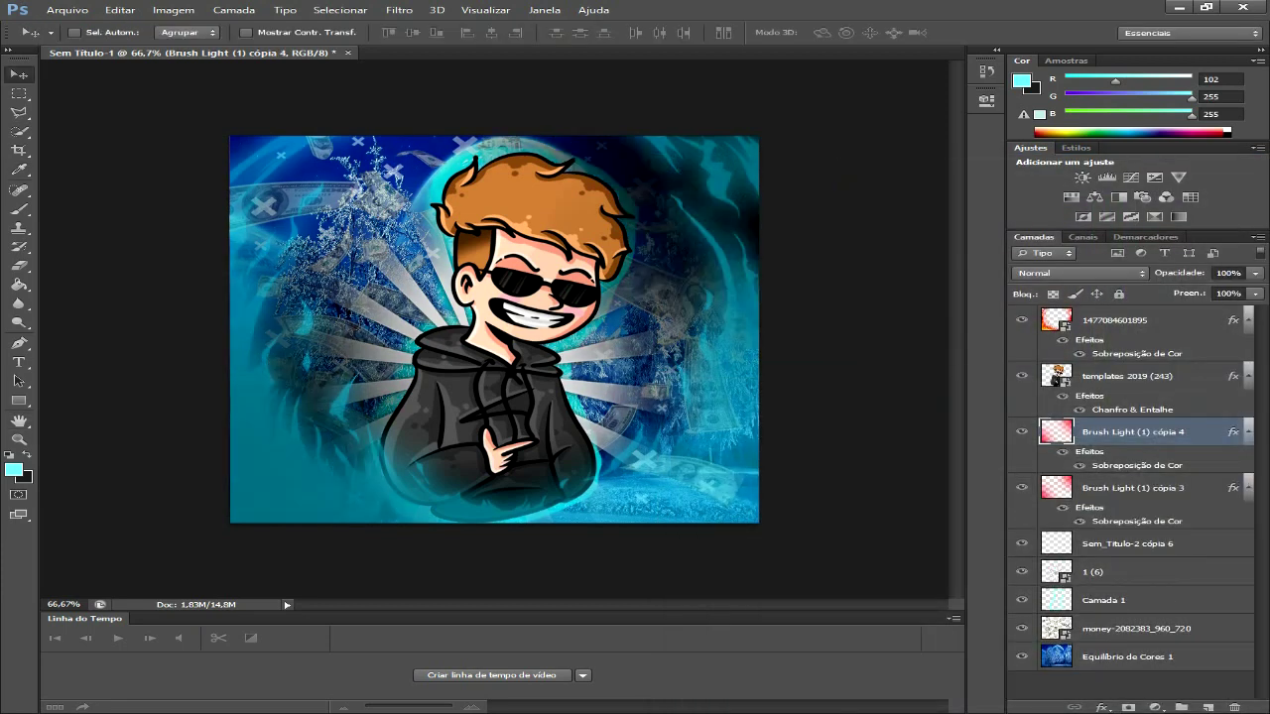
key(ctrl+t)
right_click(539, 361)
click(615, 580)
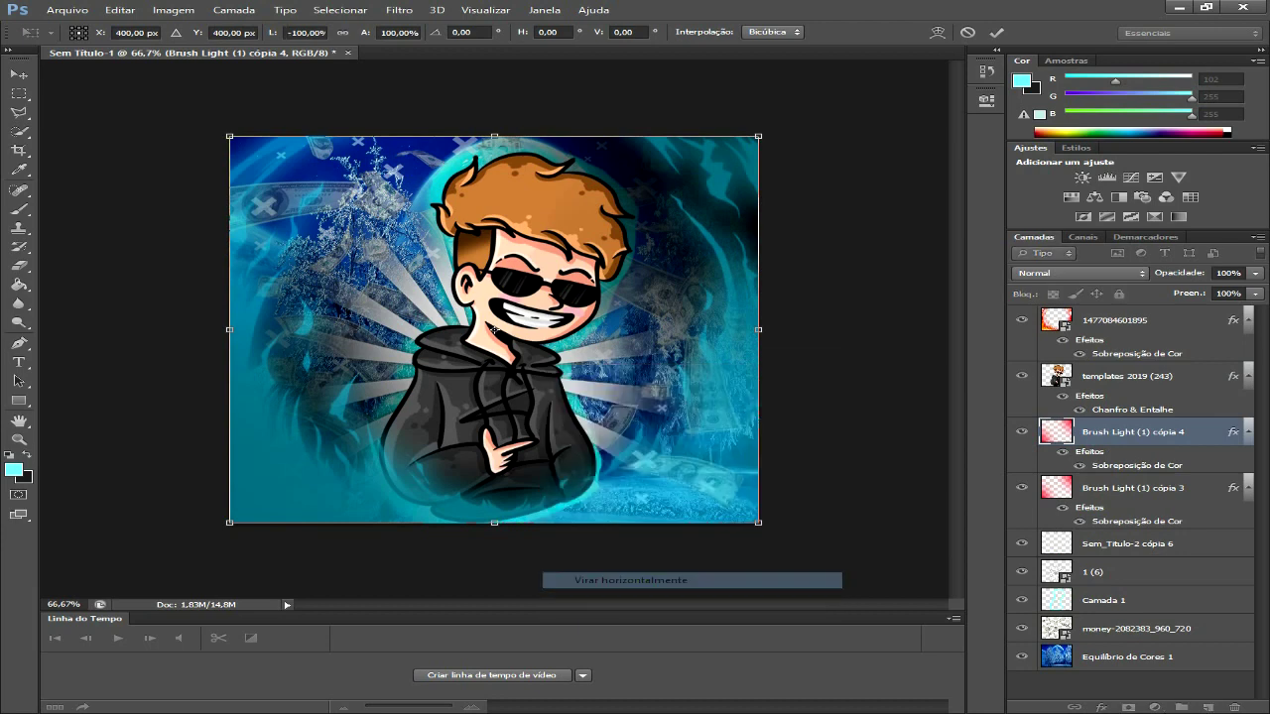
key(v)
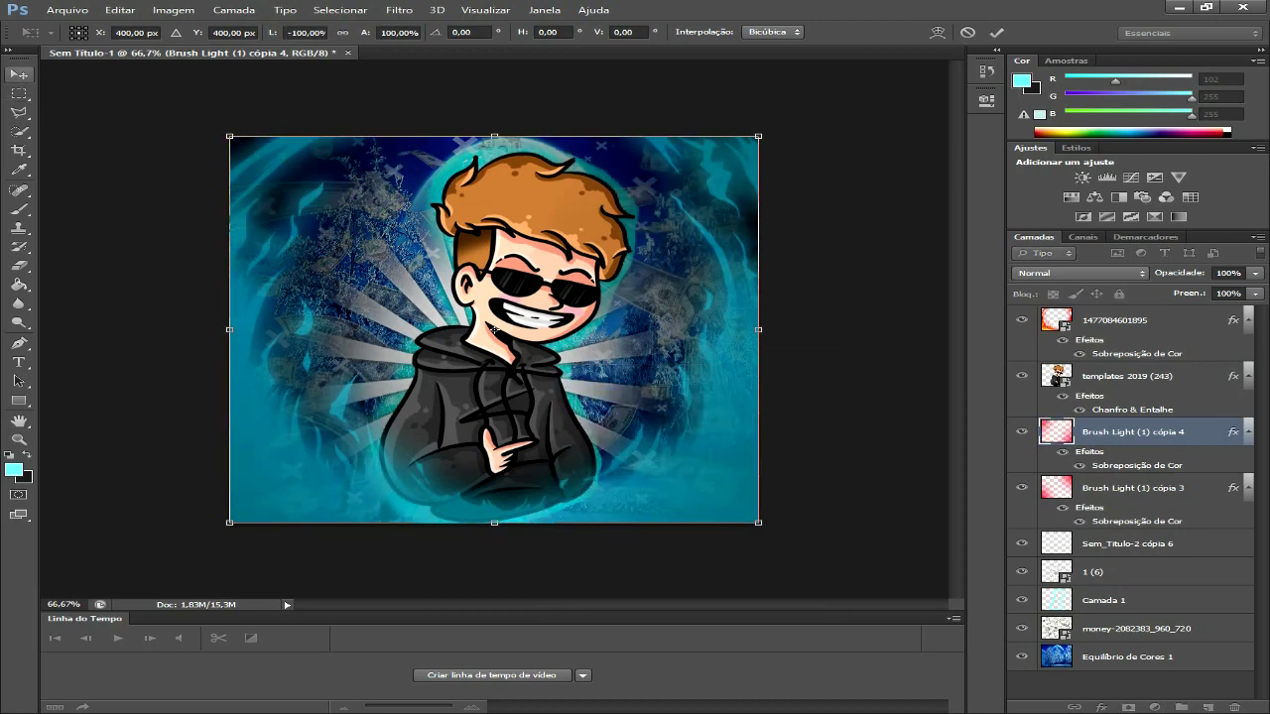
key(Return)
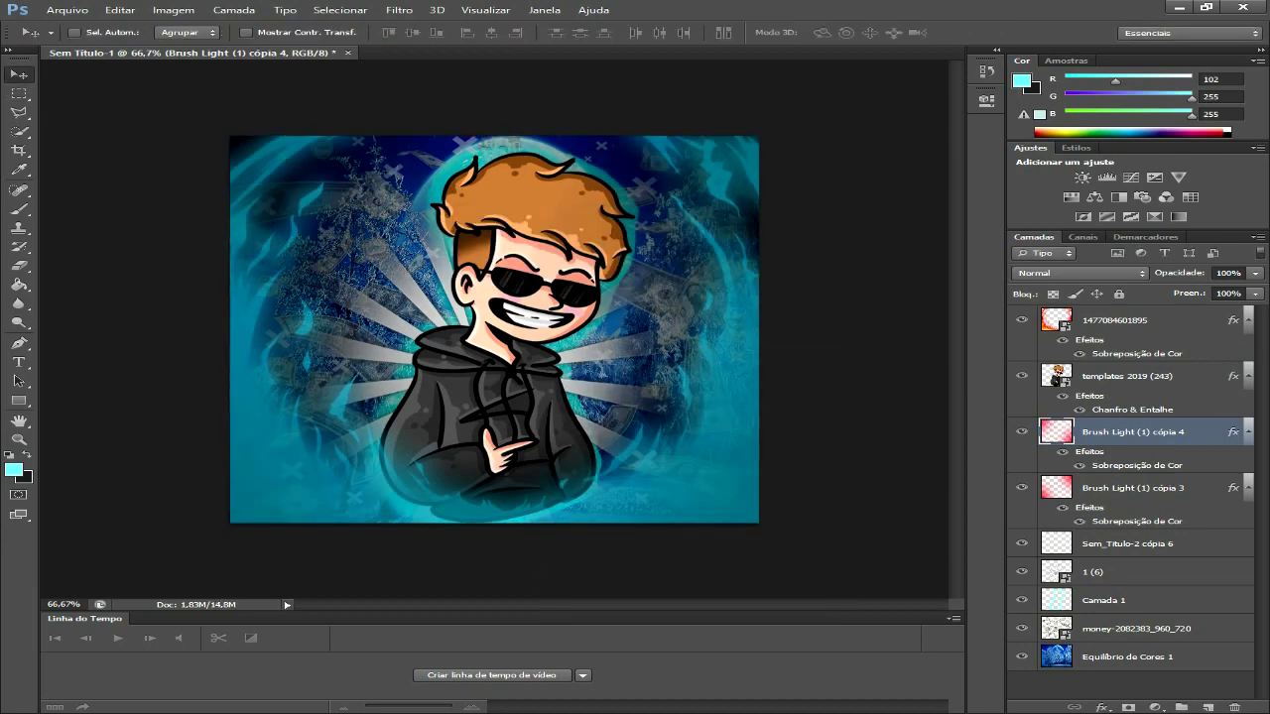
Step: Move Brush Light (1) cópia 3 and cópia 4 below the money layer
double_click(1133, 488)
key(Return)
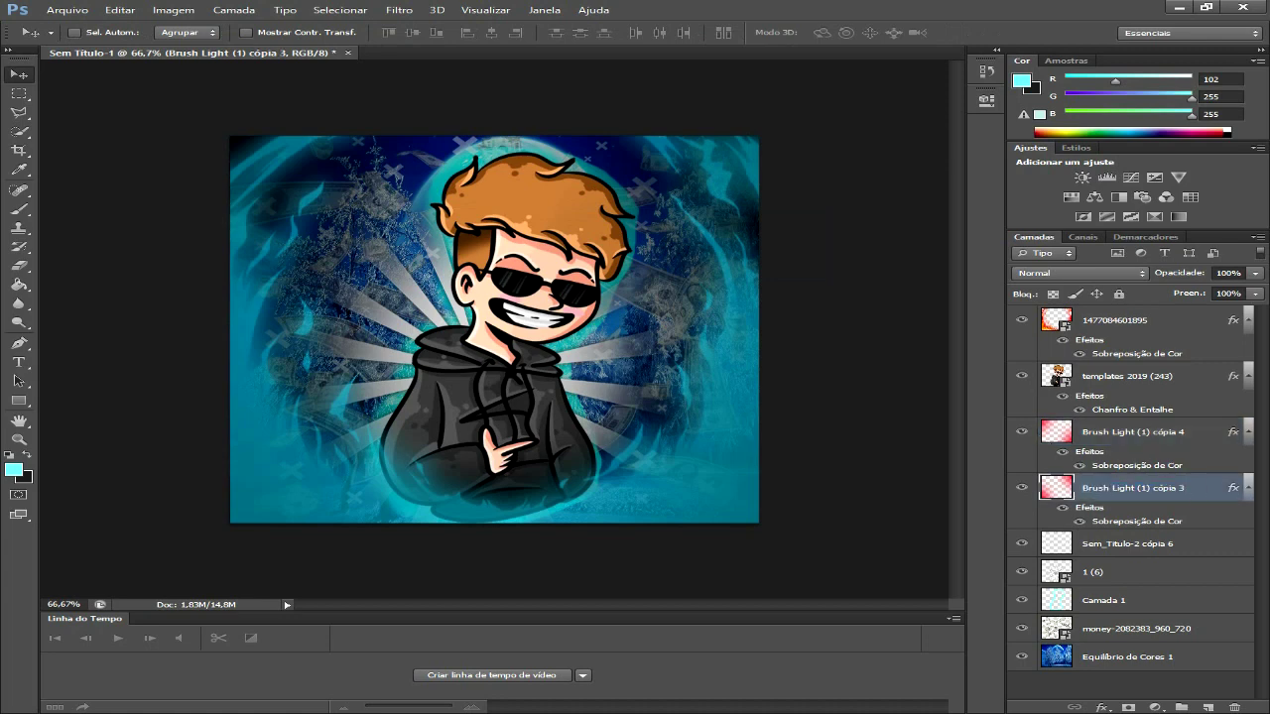
drag(1132, 488, 1132, 587)
drag(1133, 543, 1133, 643)
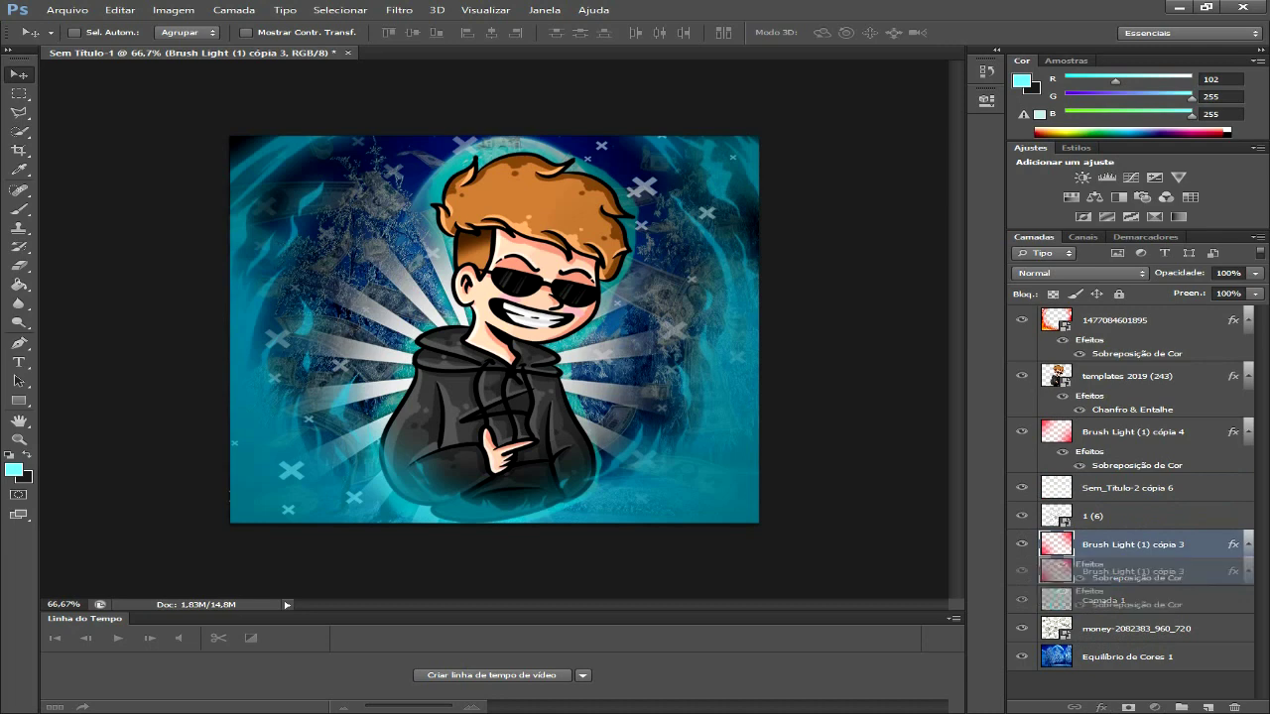
drag(1132, 431, 1132, 588)
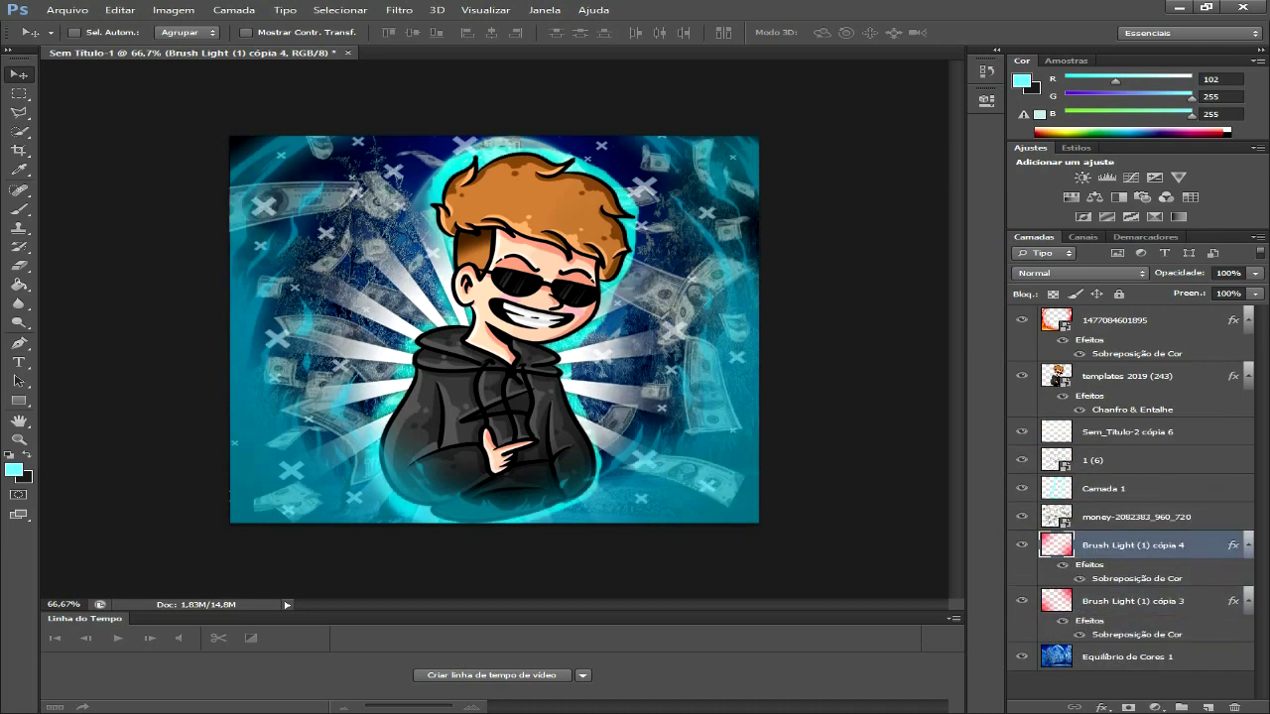
Step: Select both Brush Light copies and merge them into one layer
click(1133, 601)
double_click(1133, 545)
click(1132, 601)
click(1133, 545)
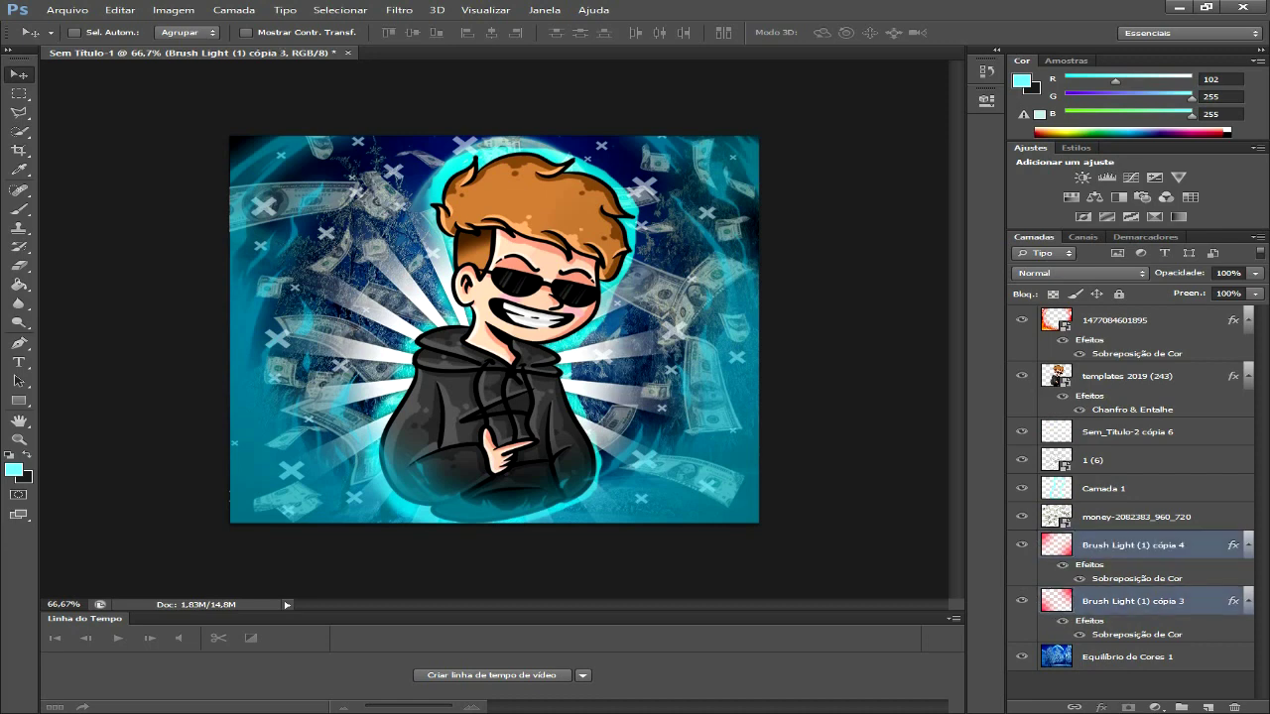
double_click(1200, 544)
key(Escape)
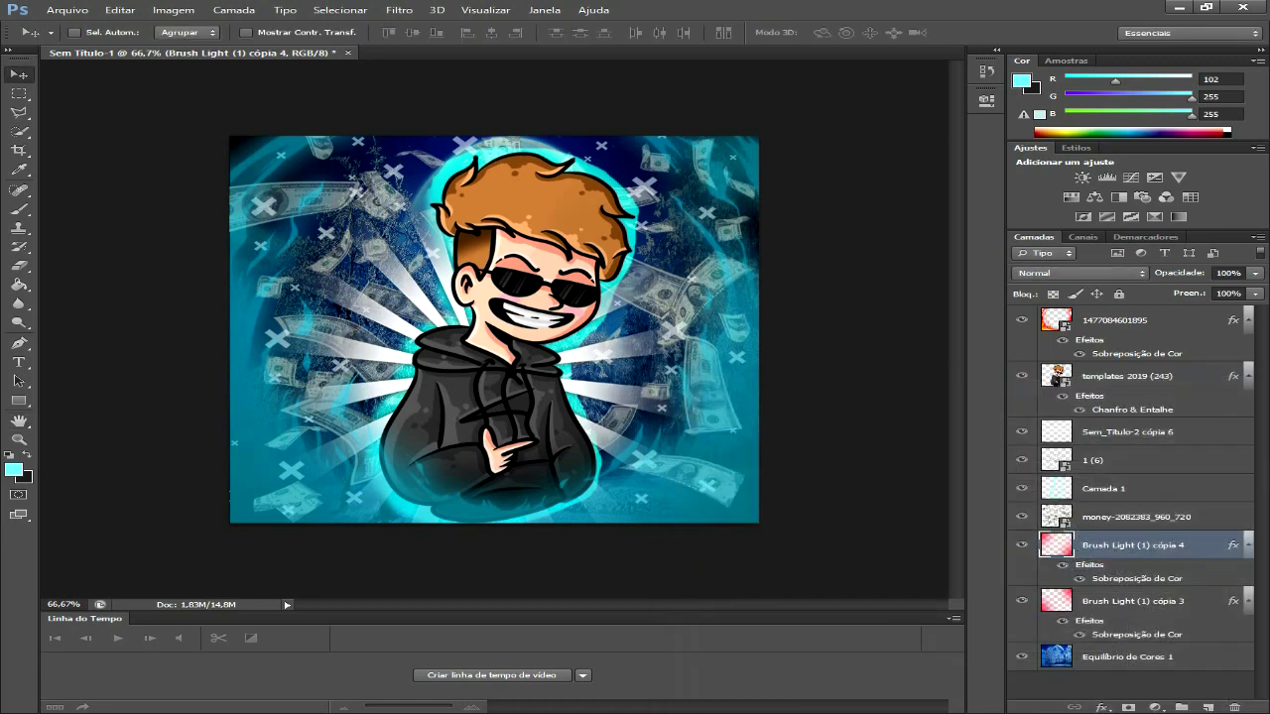
click(1133, 601)
shift+click(1133, 545)
key(ctrl+e)
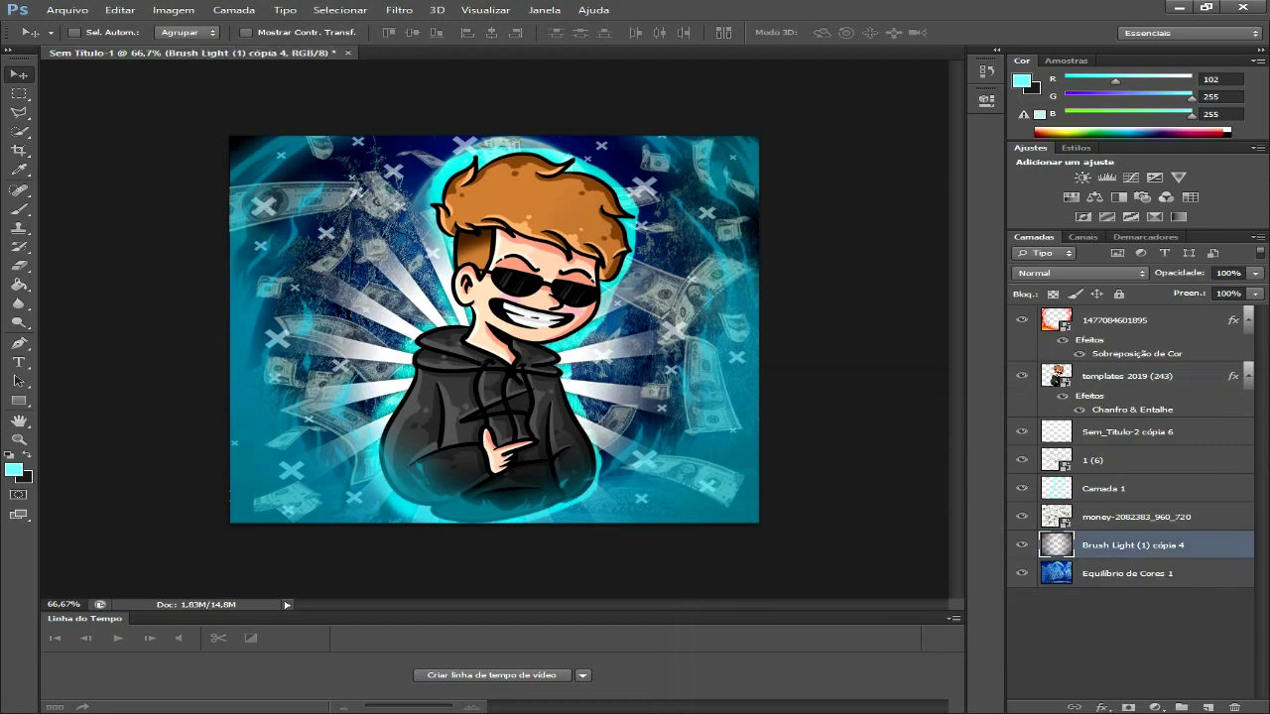
Step: Set the merged light layer's opacity to 30% in Blending Options
right_click(1118, 544)
click(879, 176)
text(5)
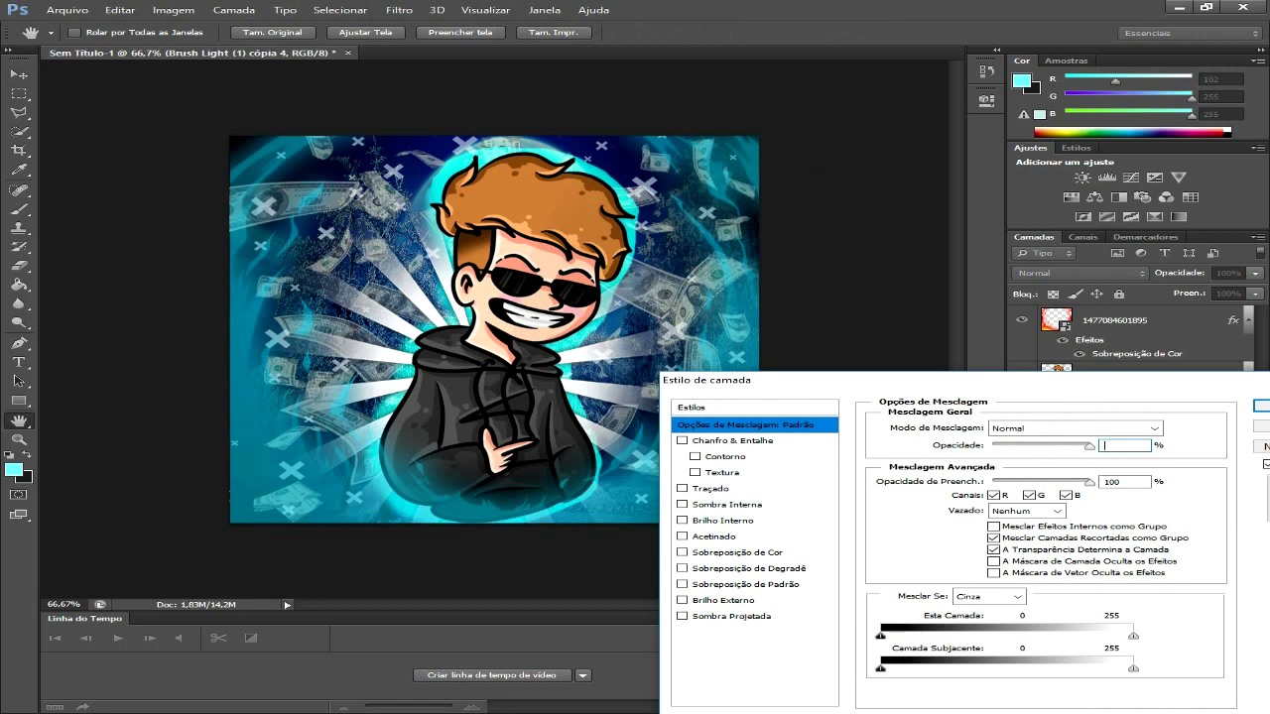
key(BackSpace)
text(20)
key(BackSpace)
key(BackSpace)
text(5)
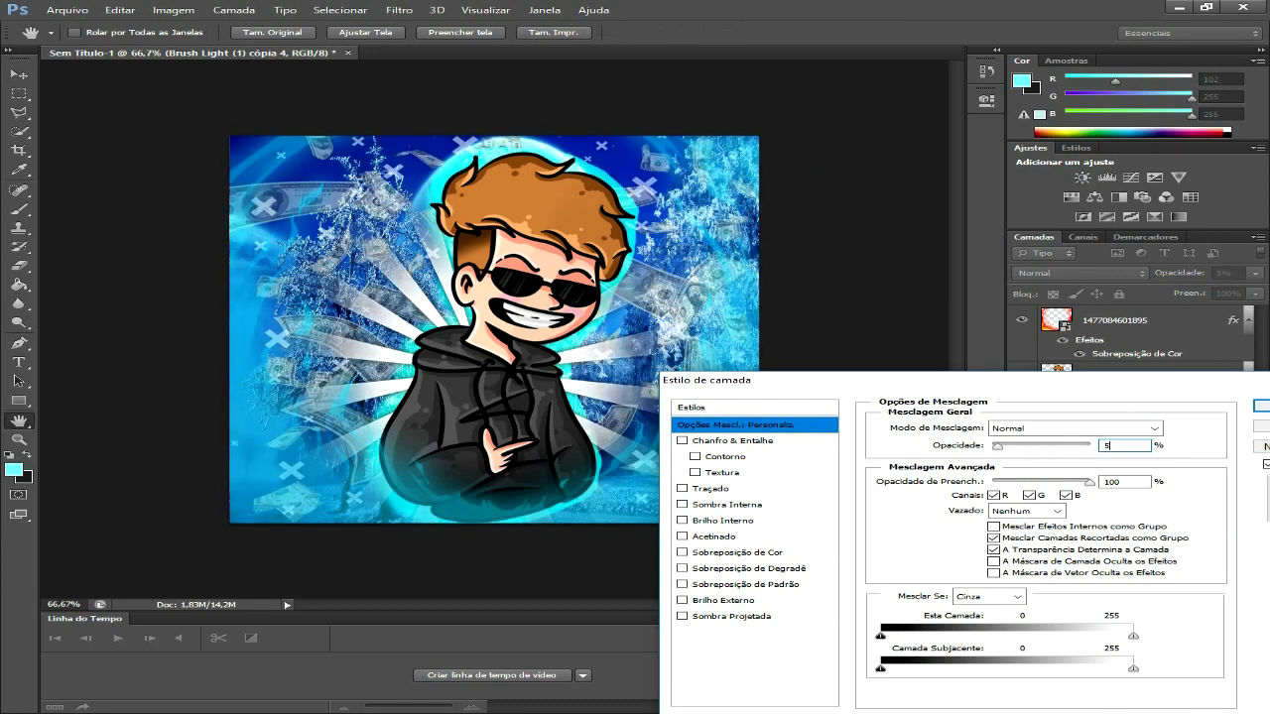
text(0)
key(BackSpace)
key(BackSpace)
text(30)
key(Return)
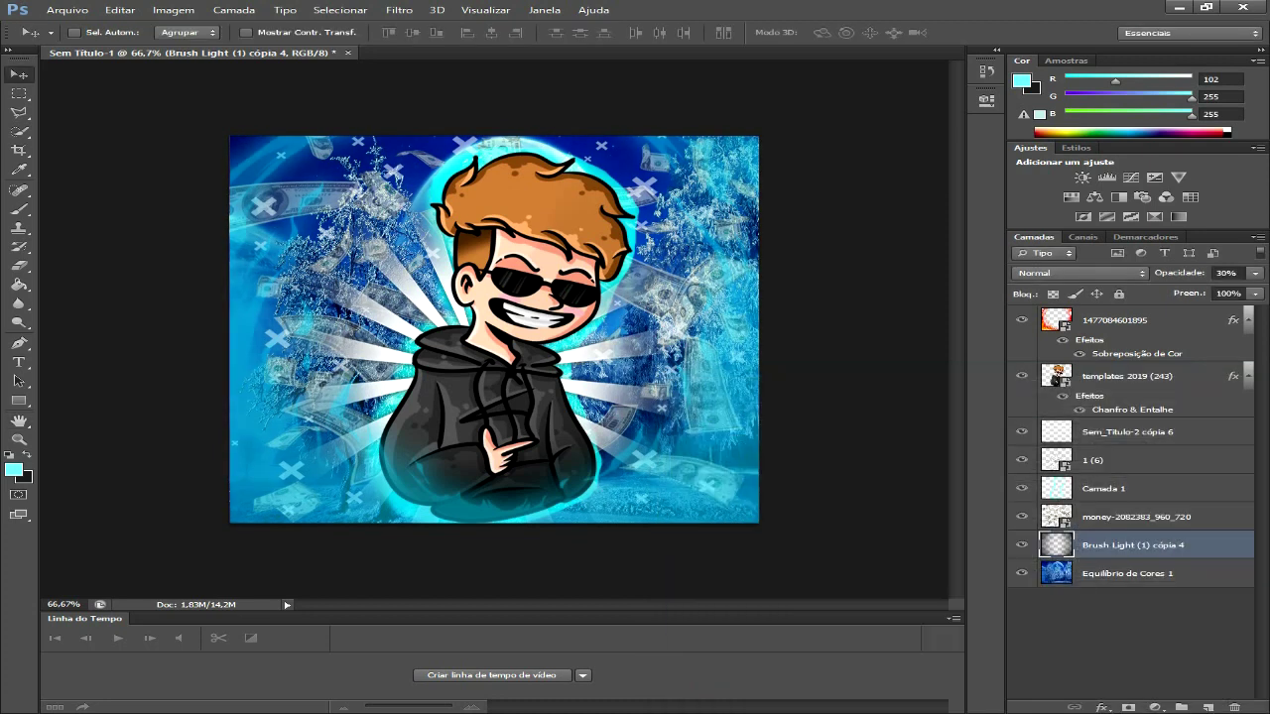
click(1021, 488)
Step: Compare the cyan glow layer Camada 1 on and off, nudge it, then delete it
click(1020, 488)
click(1020, 487)
click(1020, 488)
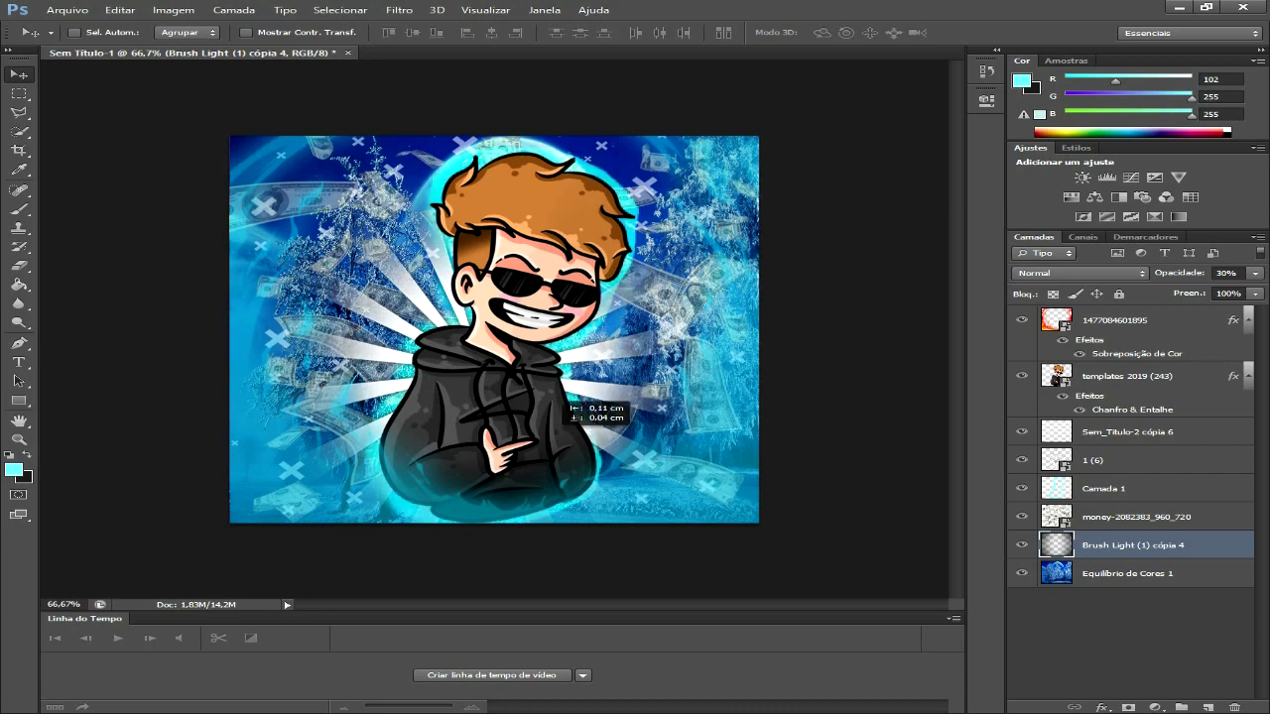
click(1131, 488)
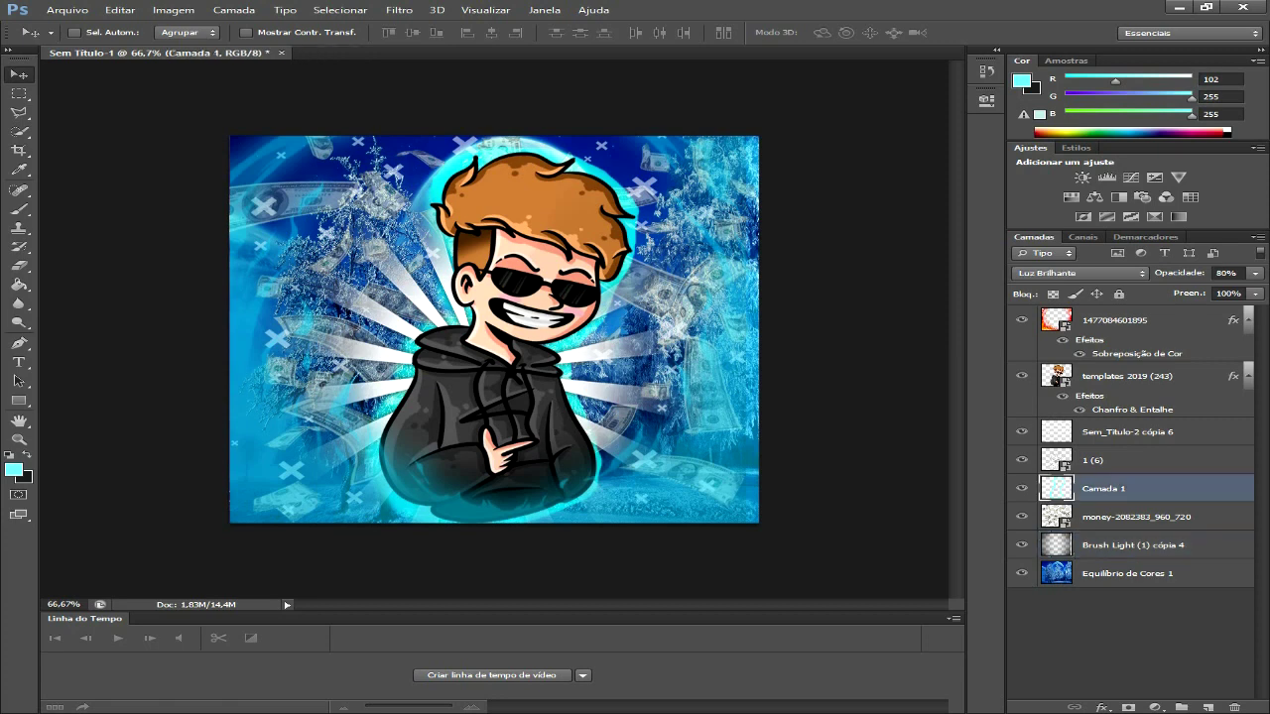
drag(527, 359, 525, 375)
click(1020, 488)
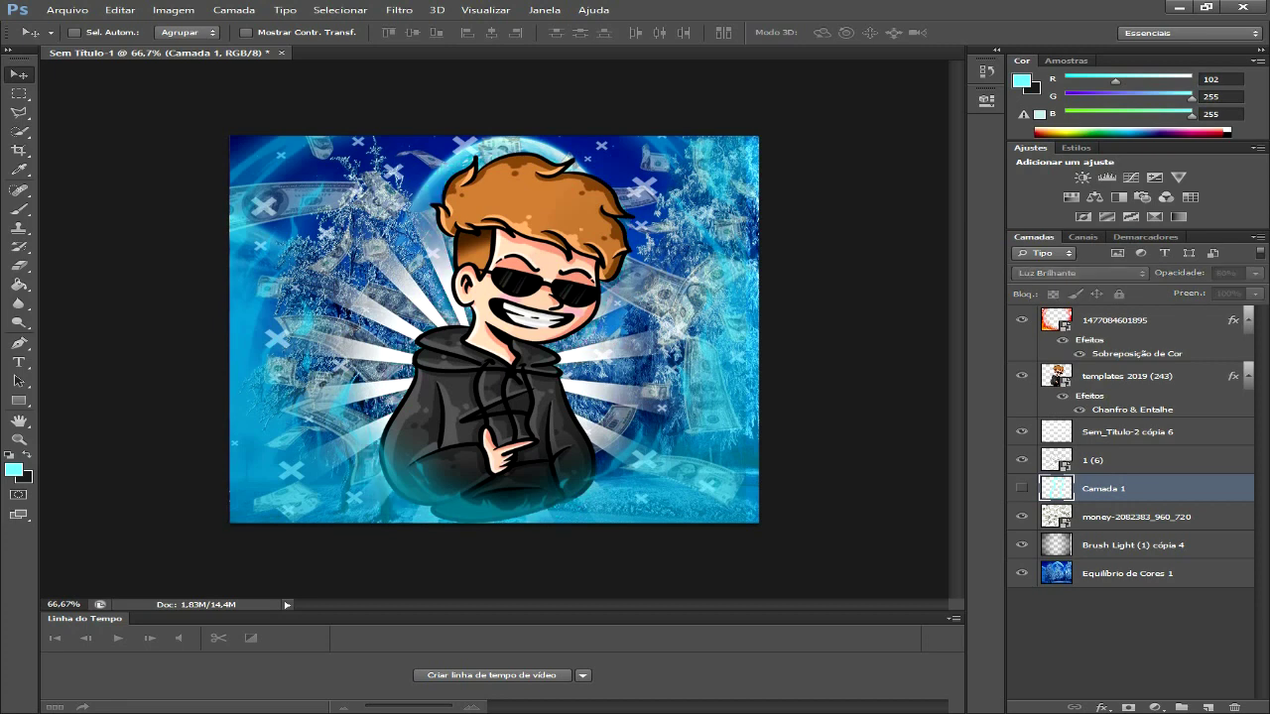
key(Delete)
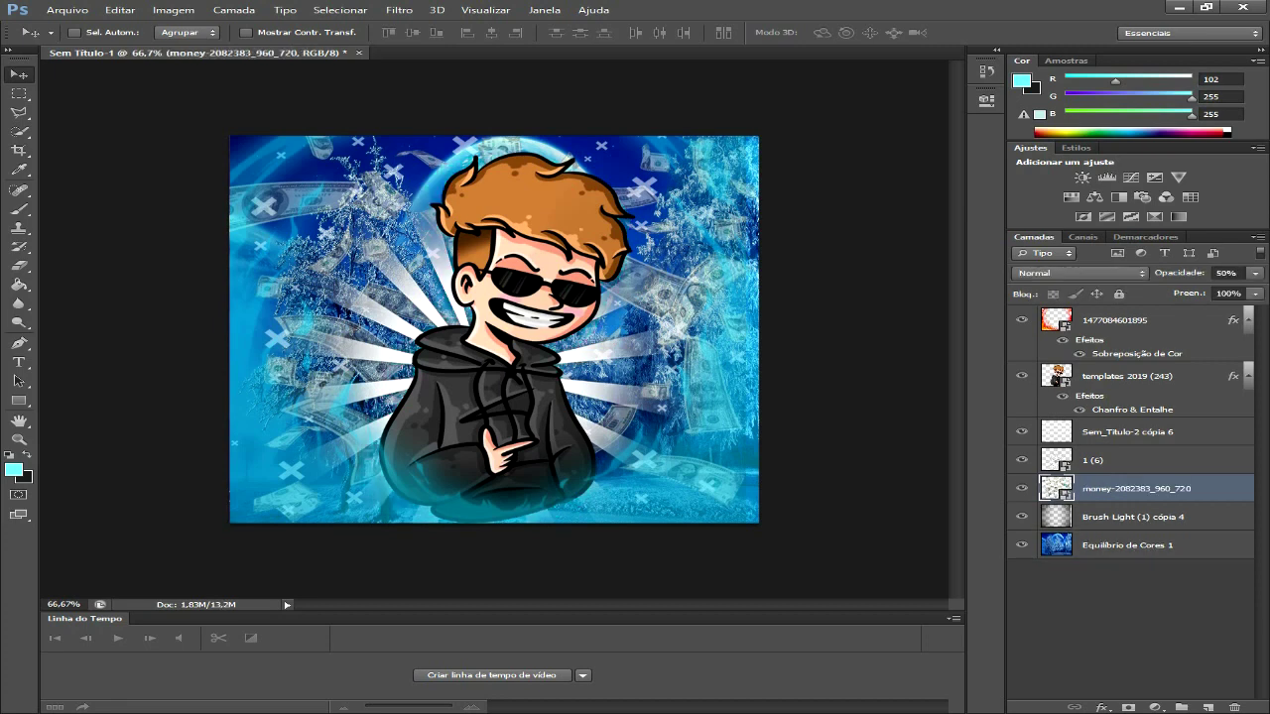
Step: Duplicate the templates 2019 (243) character layer and select the original below
click(1125, 376)
key(ctrl+j)
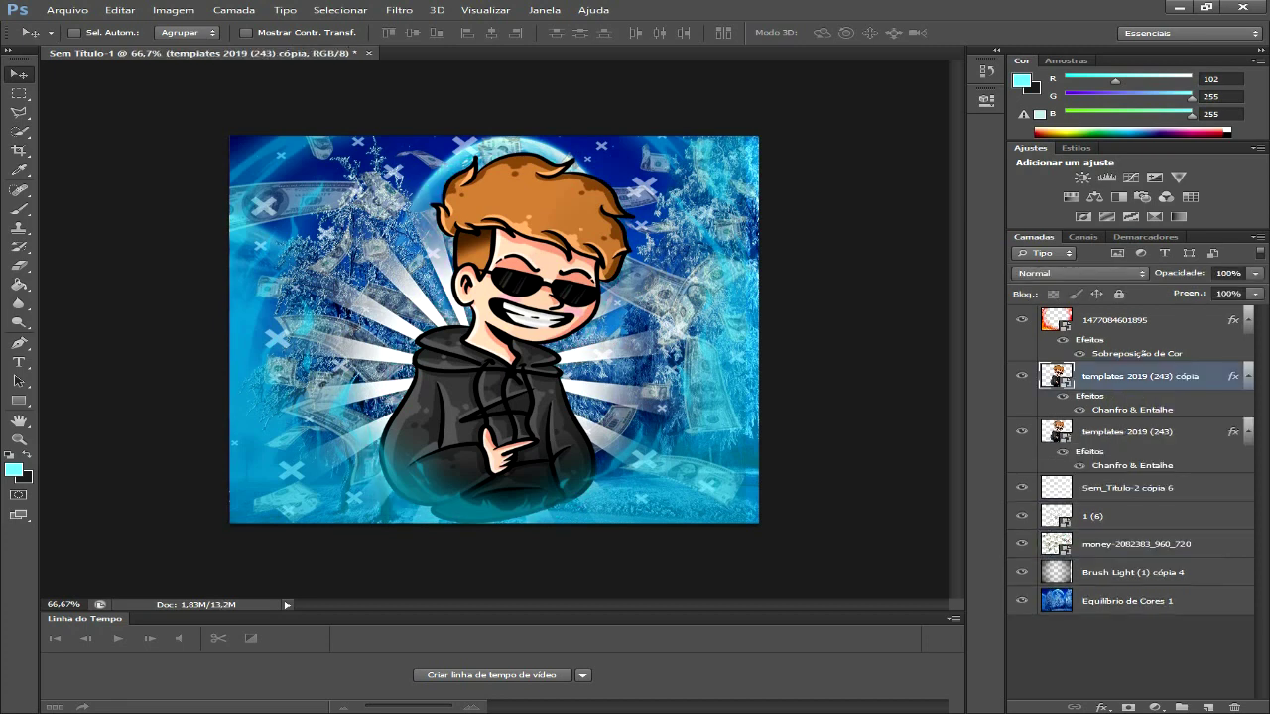
click(1126, 431)
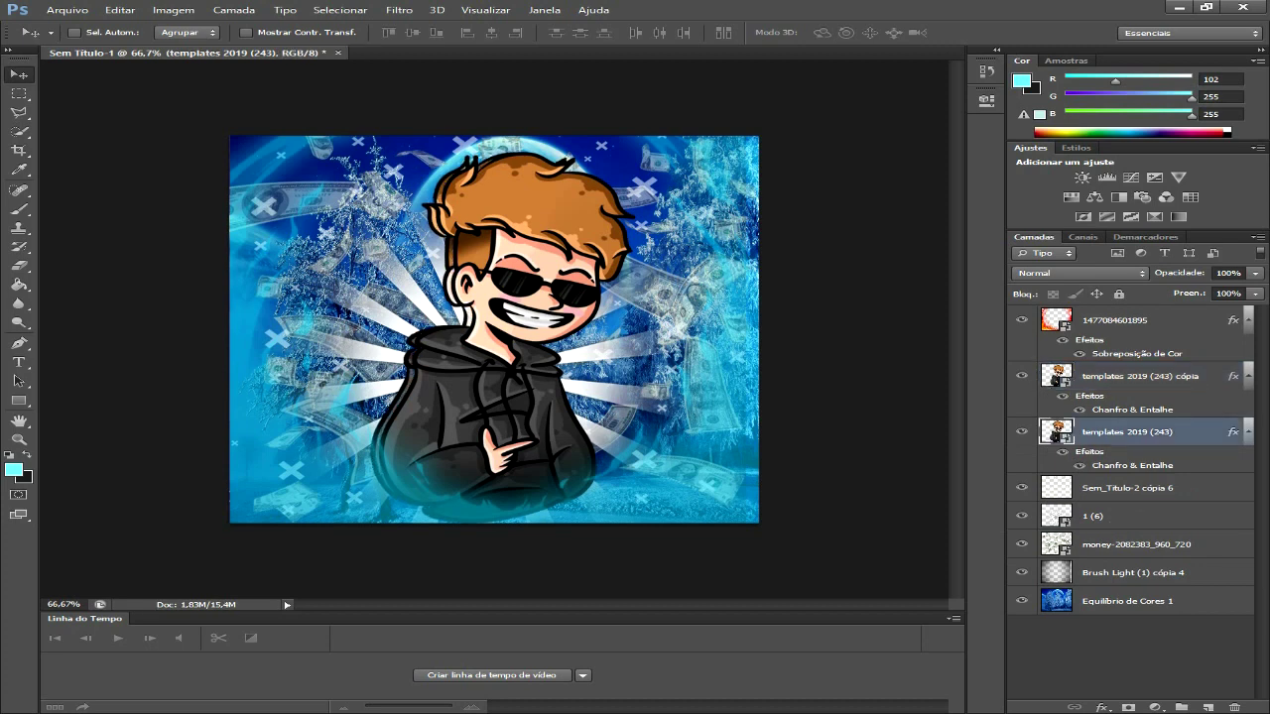
Step: Give the lower templates 2019 (243) layer a light blue #66ccff colour overlay
right_click(1115, 431)
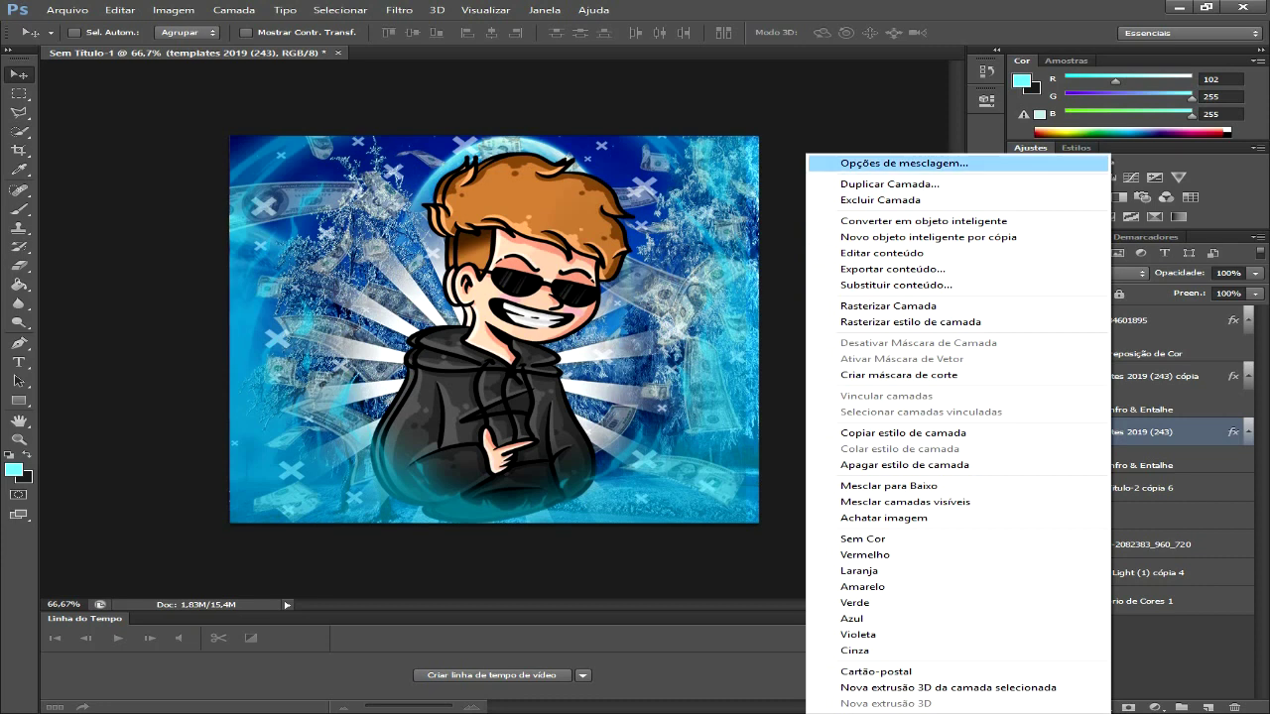
click(892, 163)
click(681, 551)
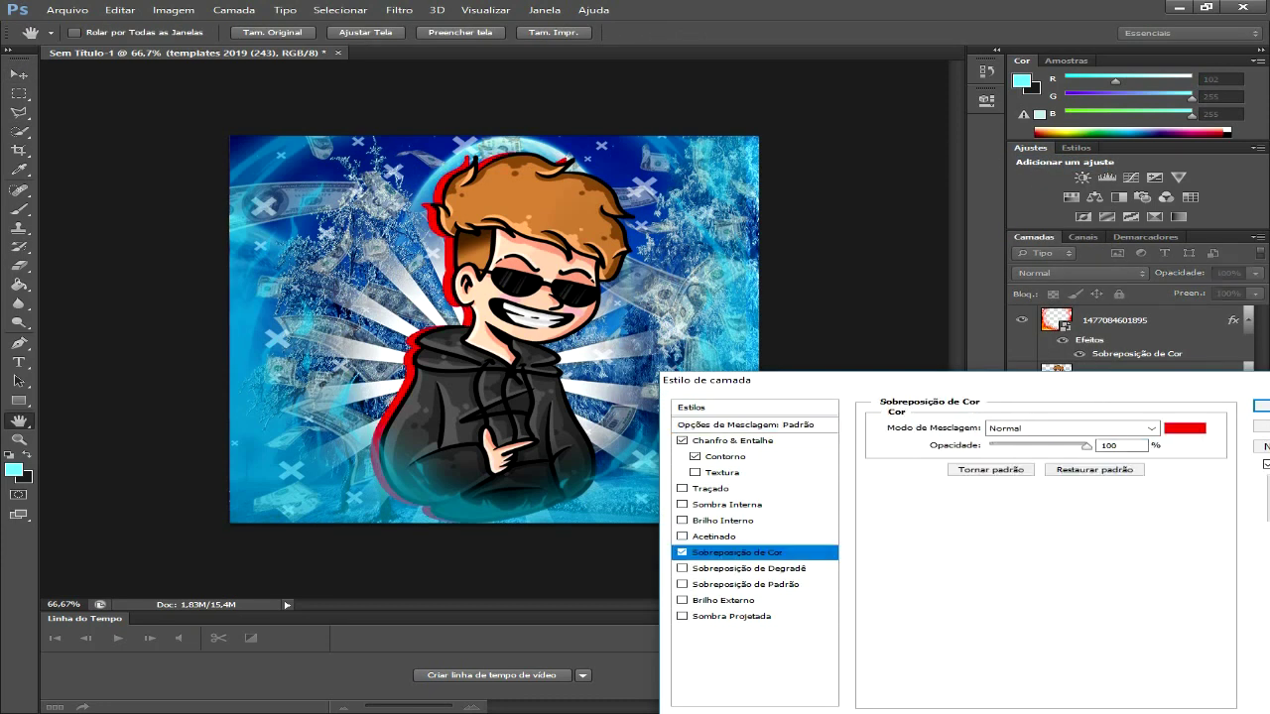
click(1184, 428)
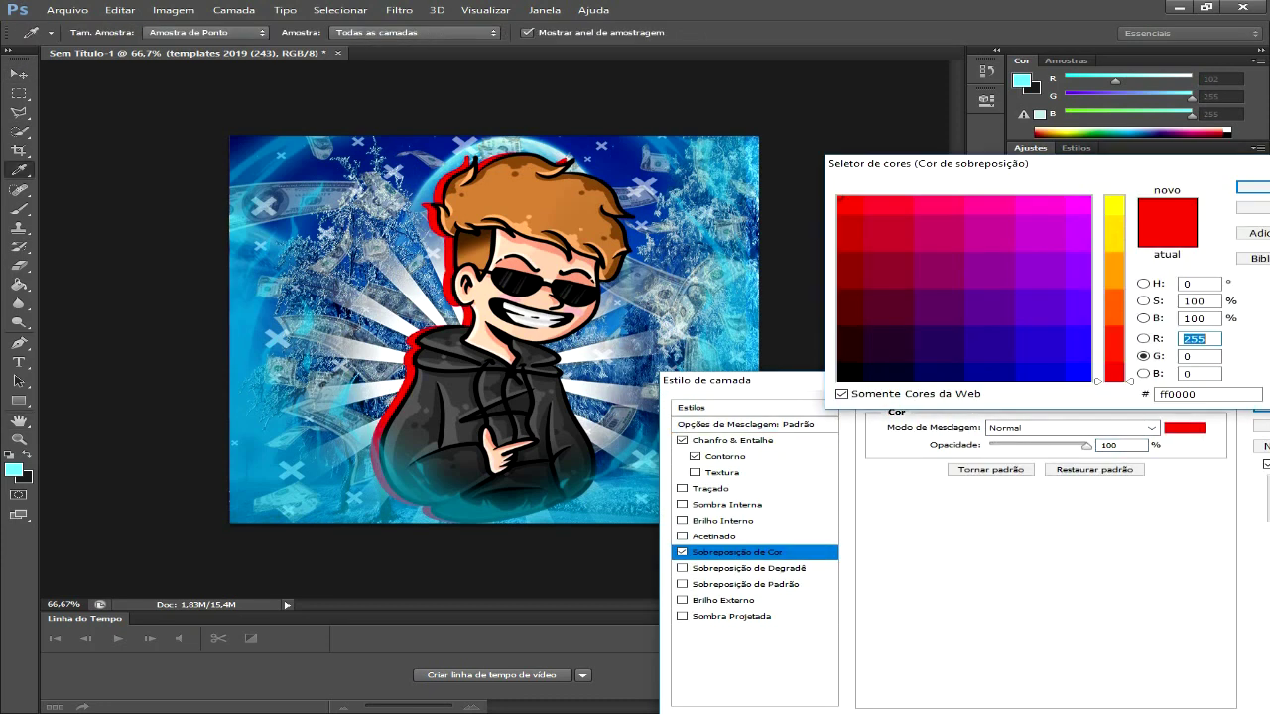
click(1114, 199)
click(1080, 239)
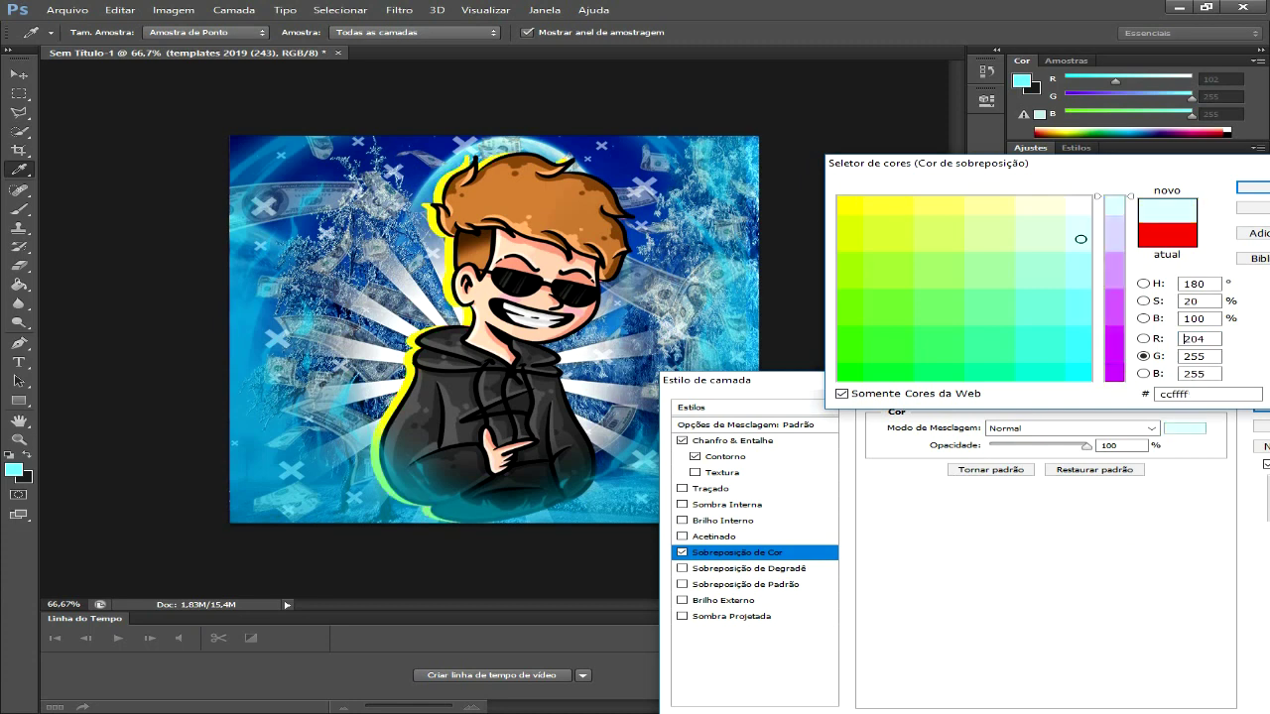
click(1086, 262)
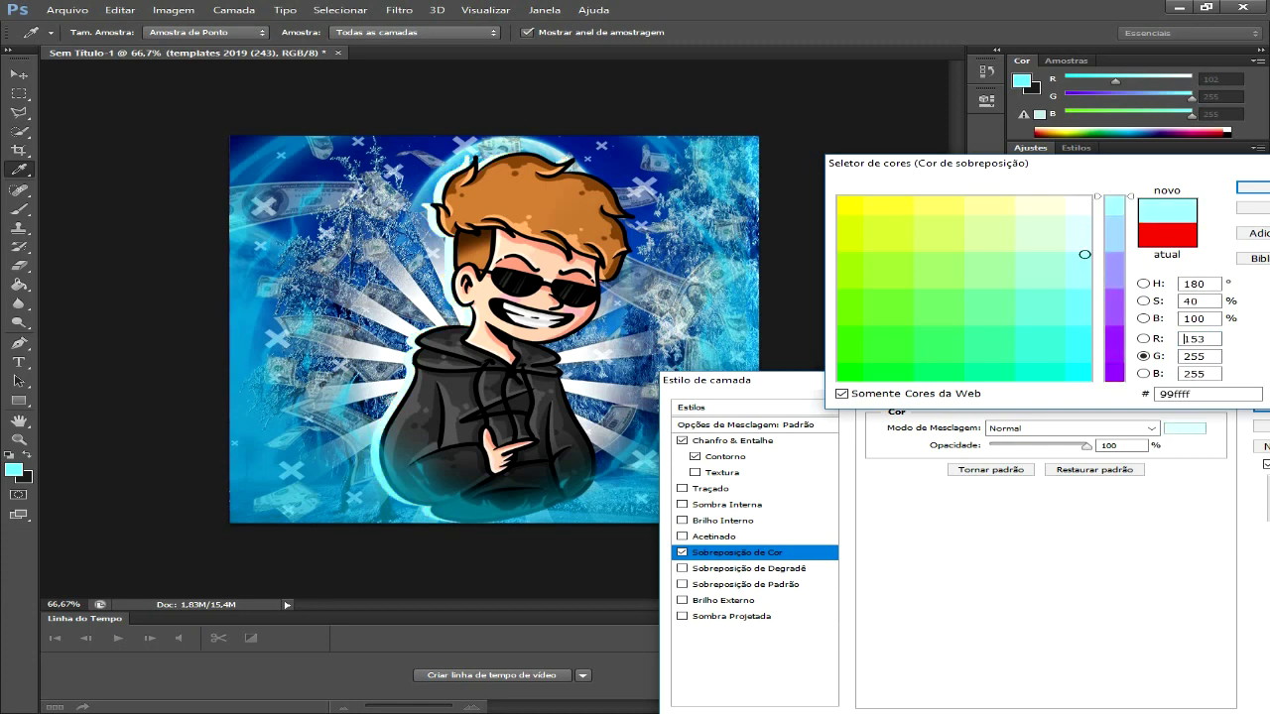
drag(1114, 248, 1114, 196)
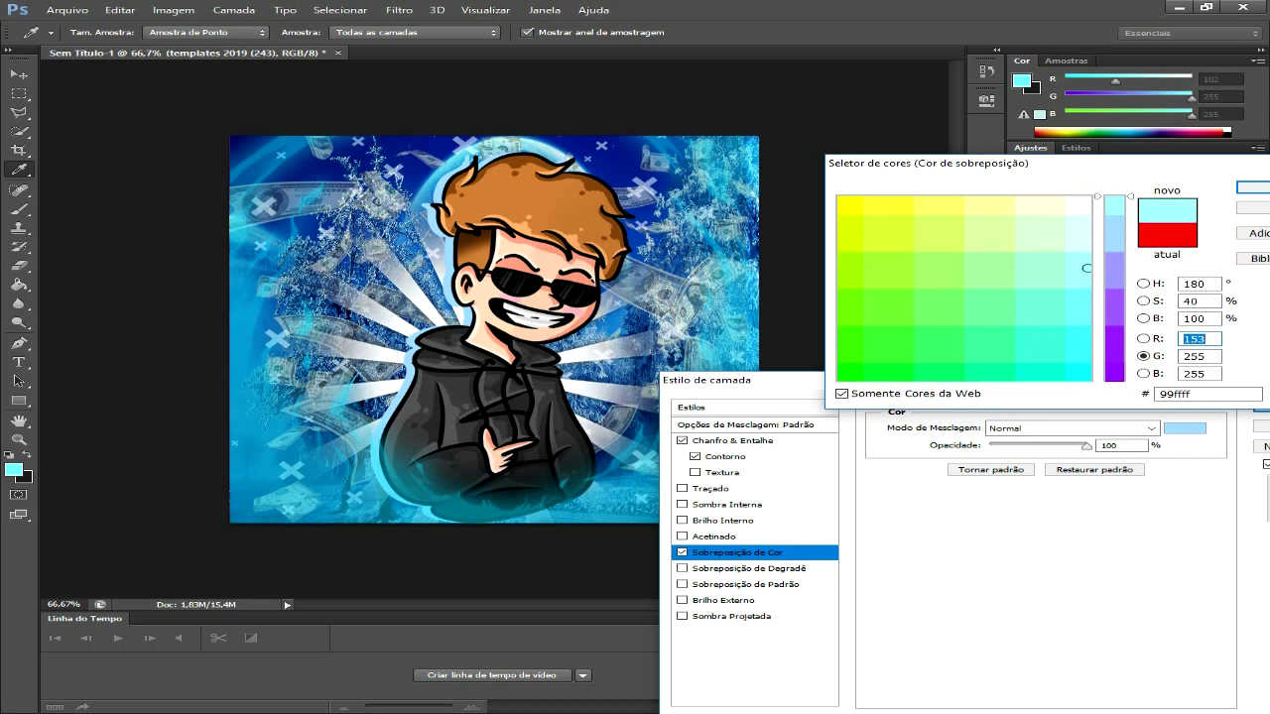
drag(1086, 268, 1086, 314)
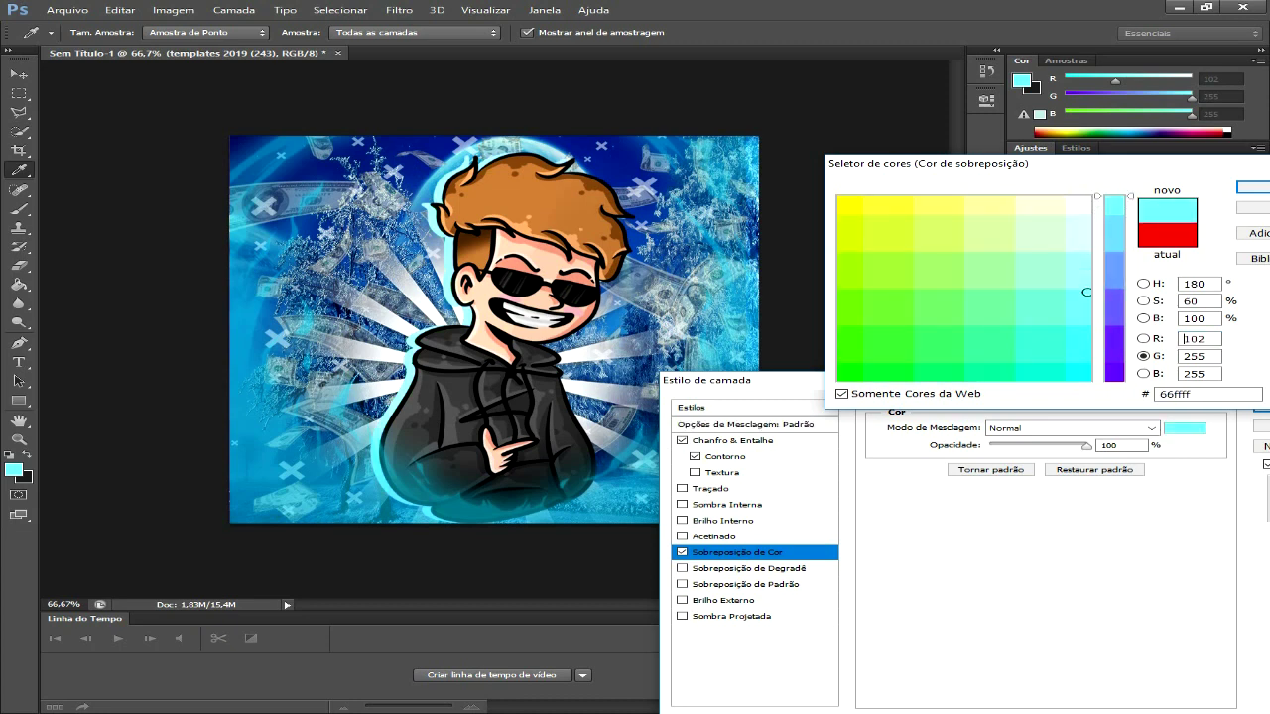
drag(1114, 196, 1113, 215)
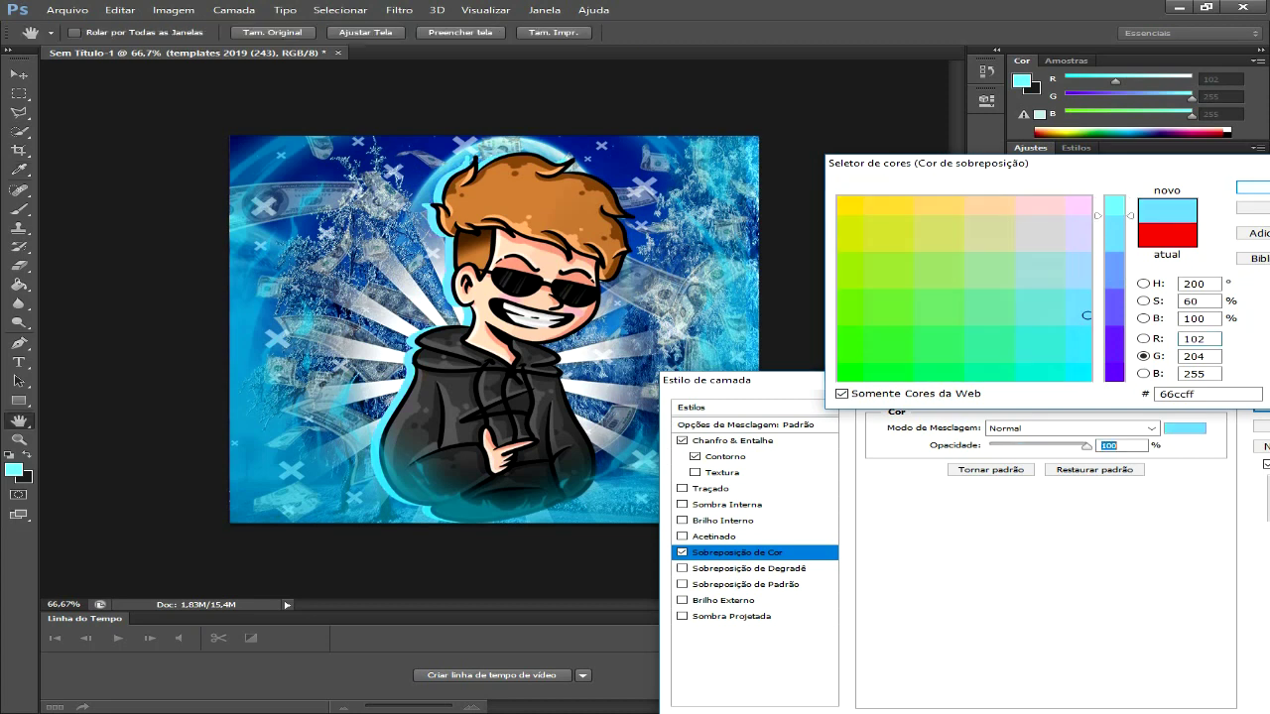
key(Return)
key(Return)
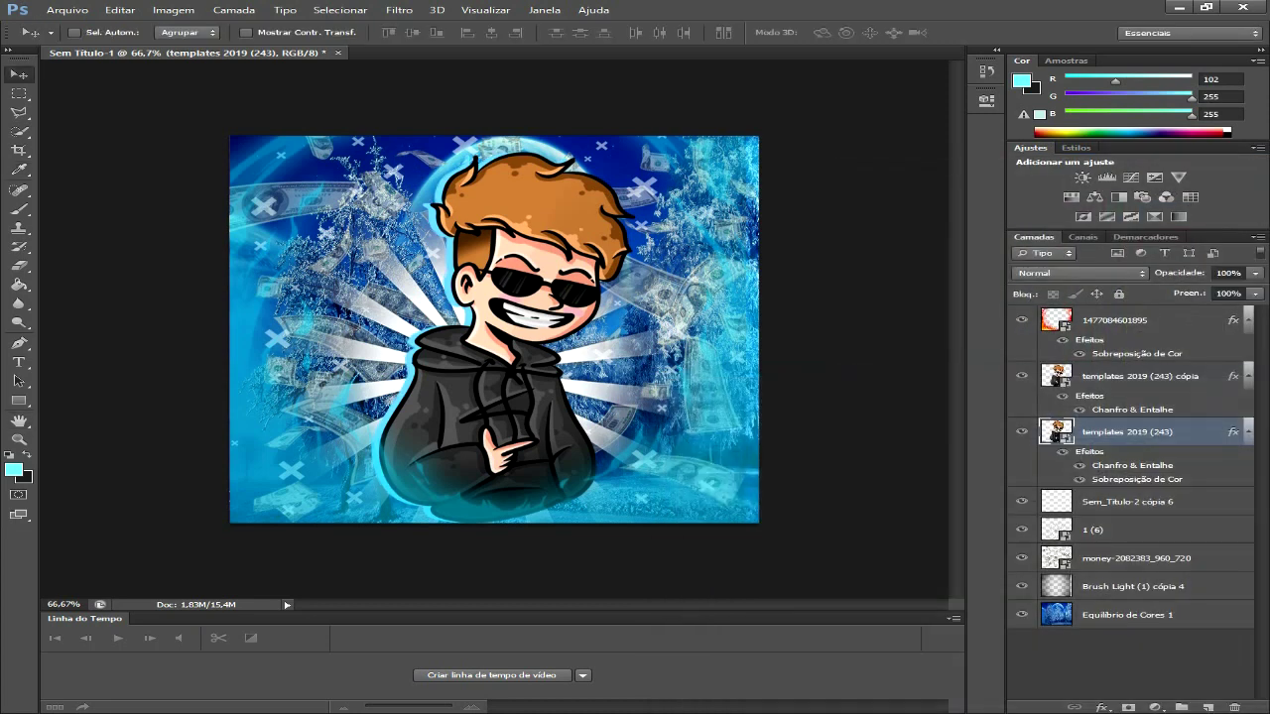
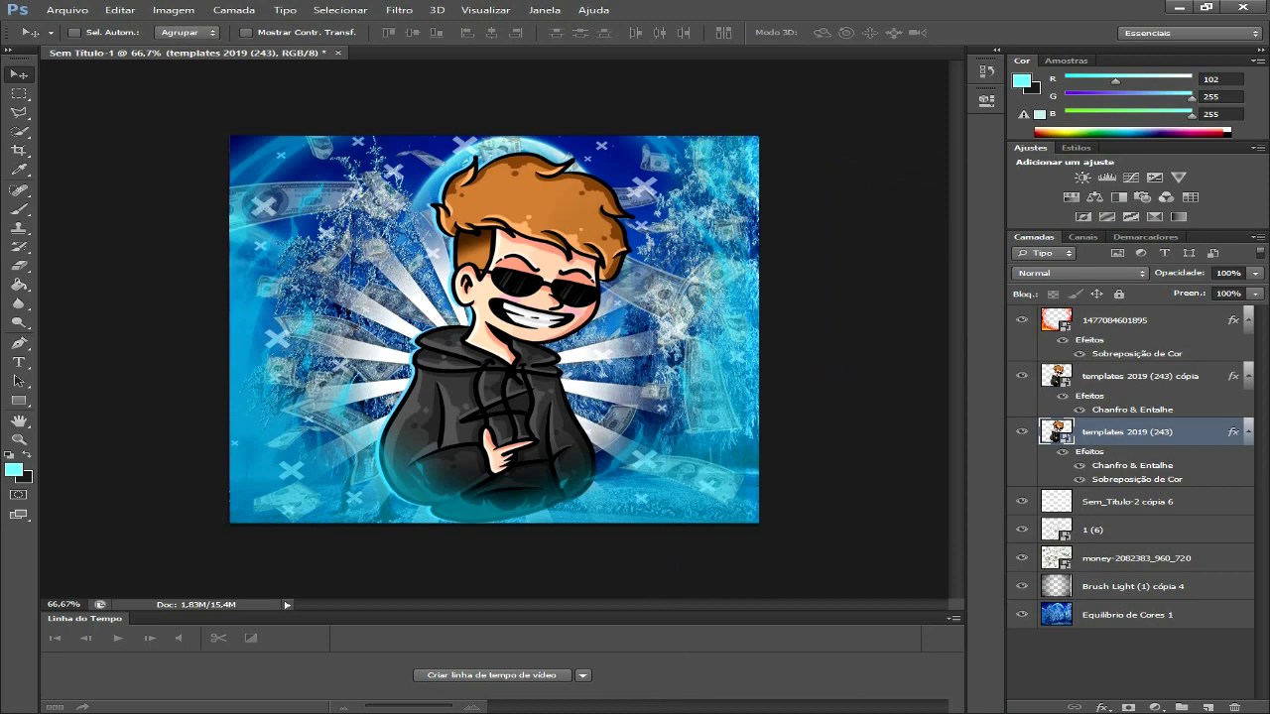
Step: Duplicate the character layer, nudge a copy up and left, and delete the original layer
key(ctrl+j)
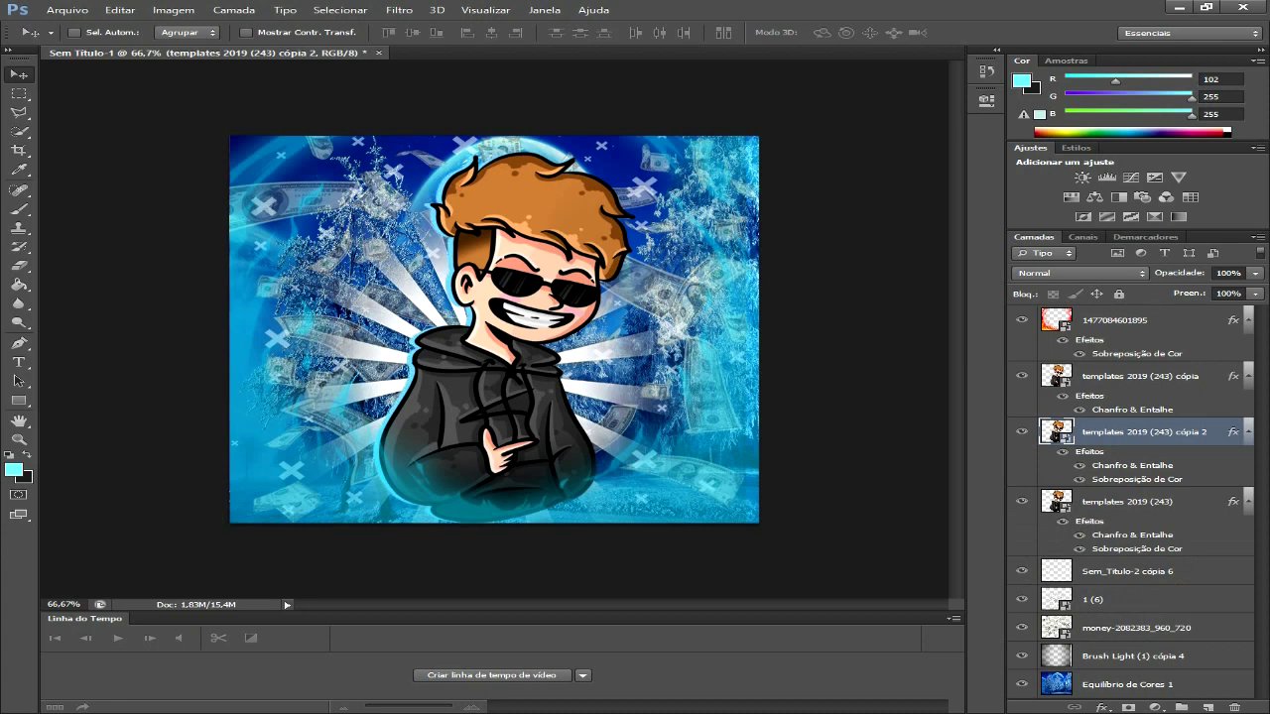
click(1127, 500)
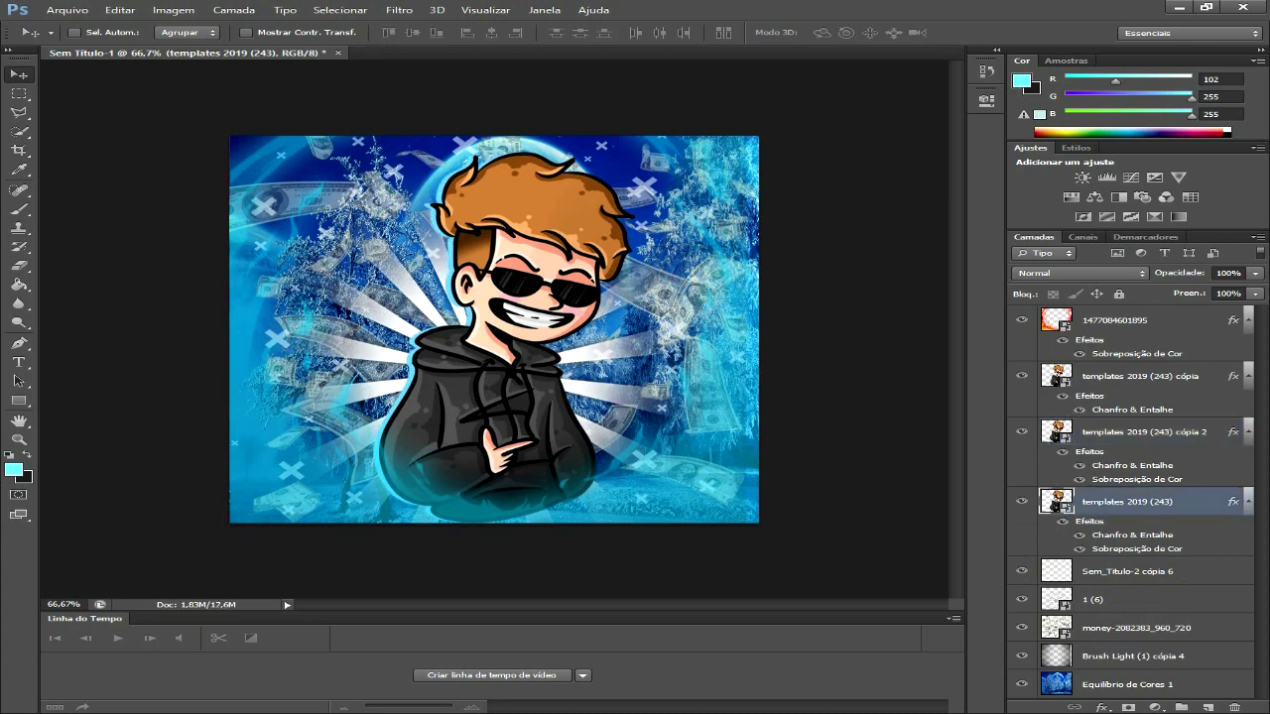
key(Left)
key(Left)
key(Up)
key(Up)
key(Up)
key(Left)
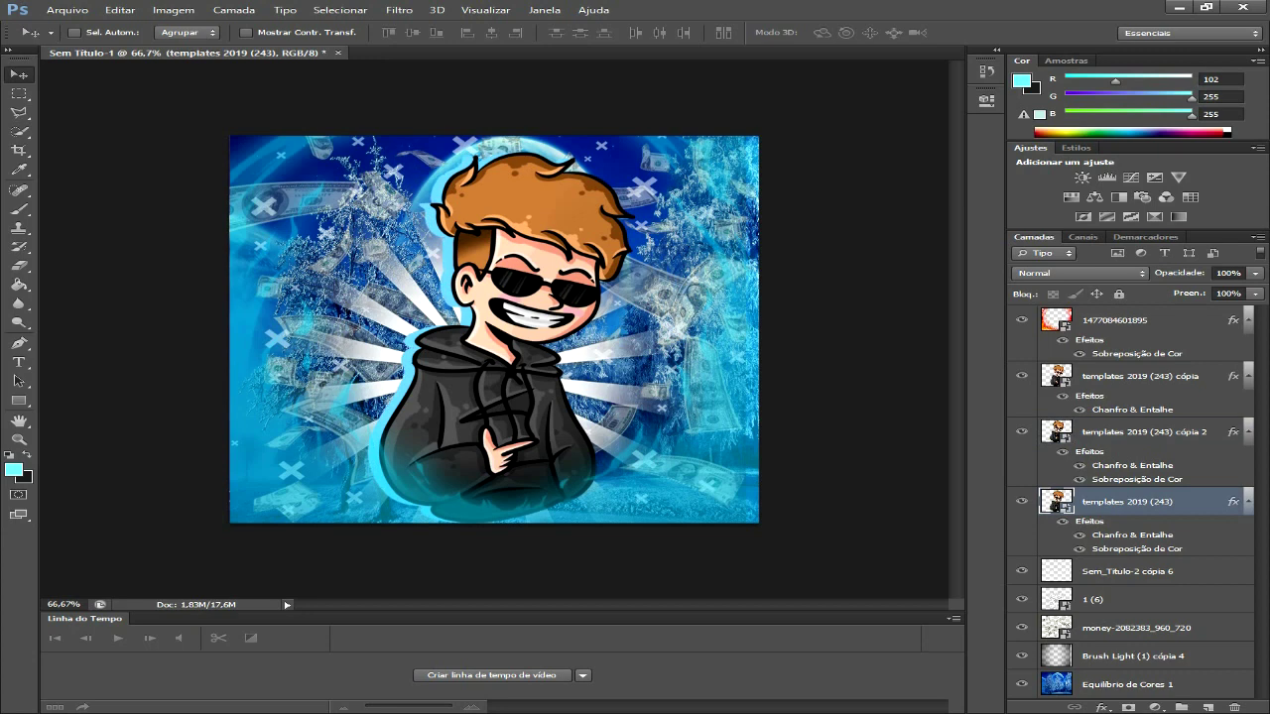
key(Right)
key(Right)
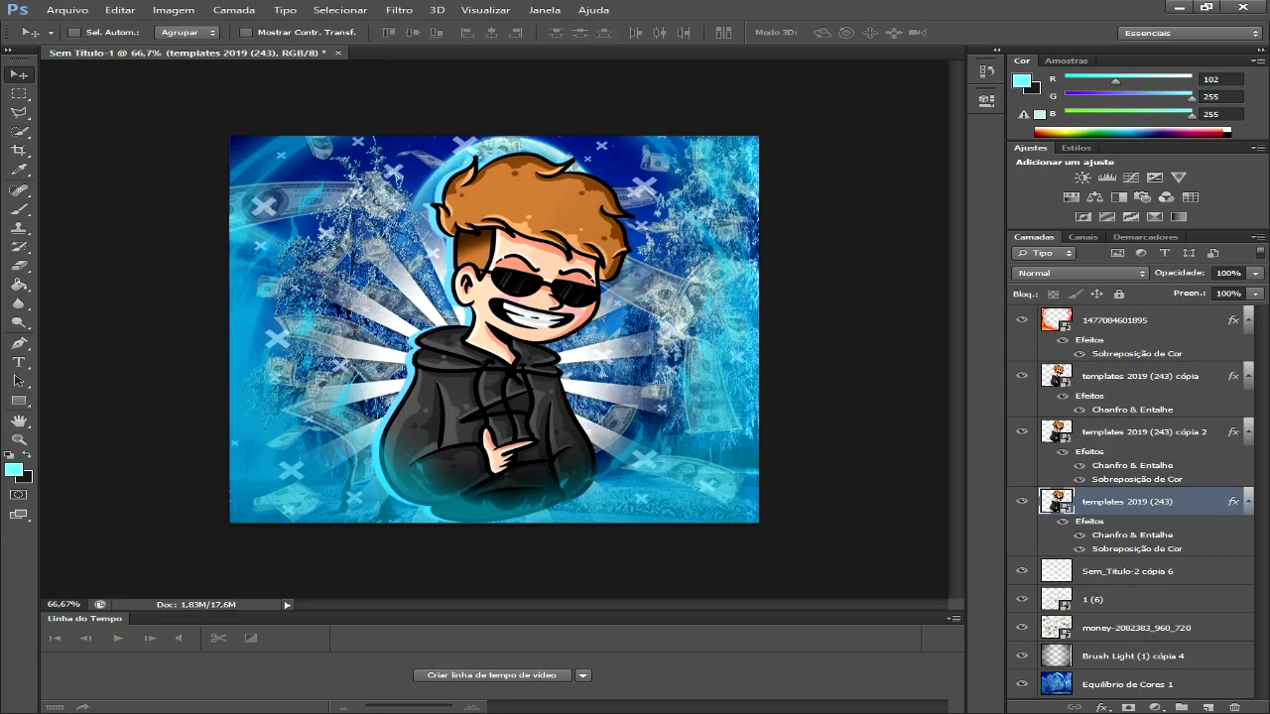
key(Delete)
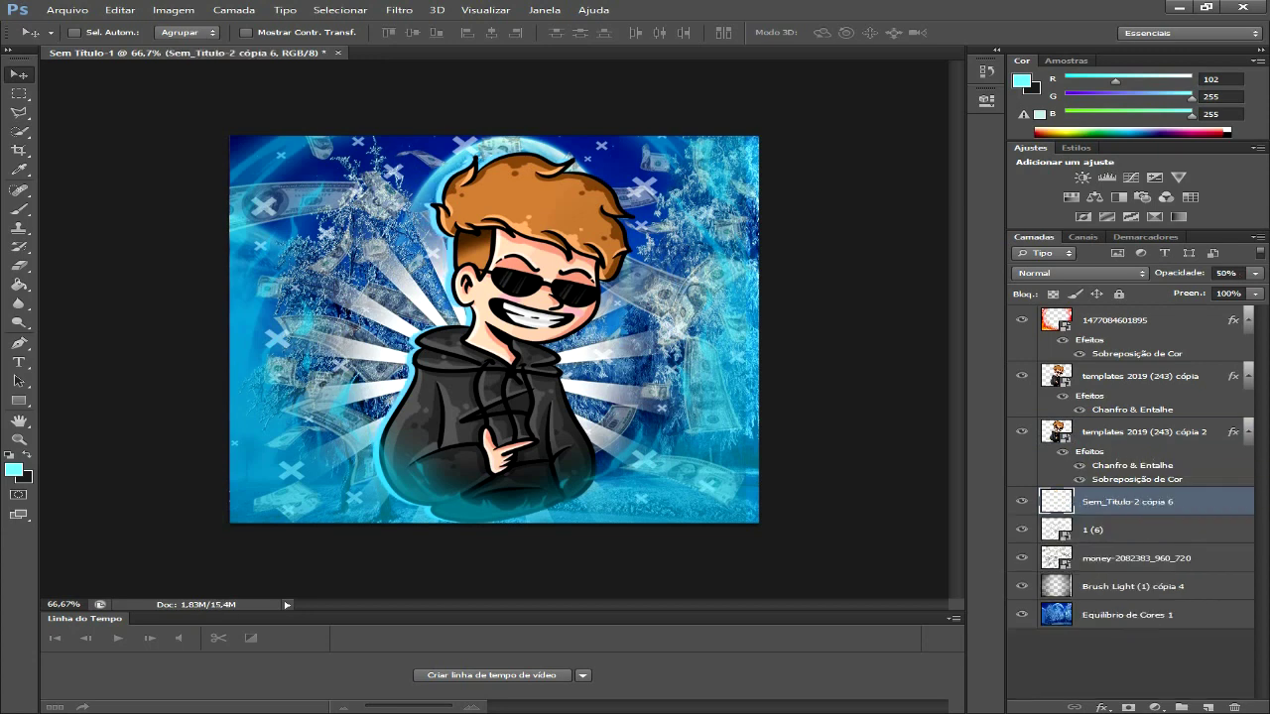
Step: Duplicate the cópia 2 layer and offset a copy right to widen the right-side glow
click(1141, 431)
key(Right)
key(Left)
key(Left)
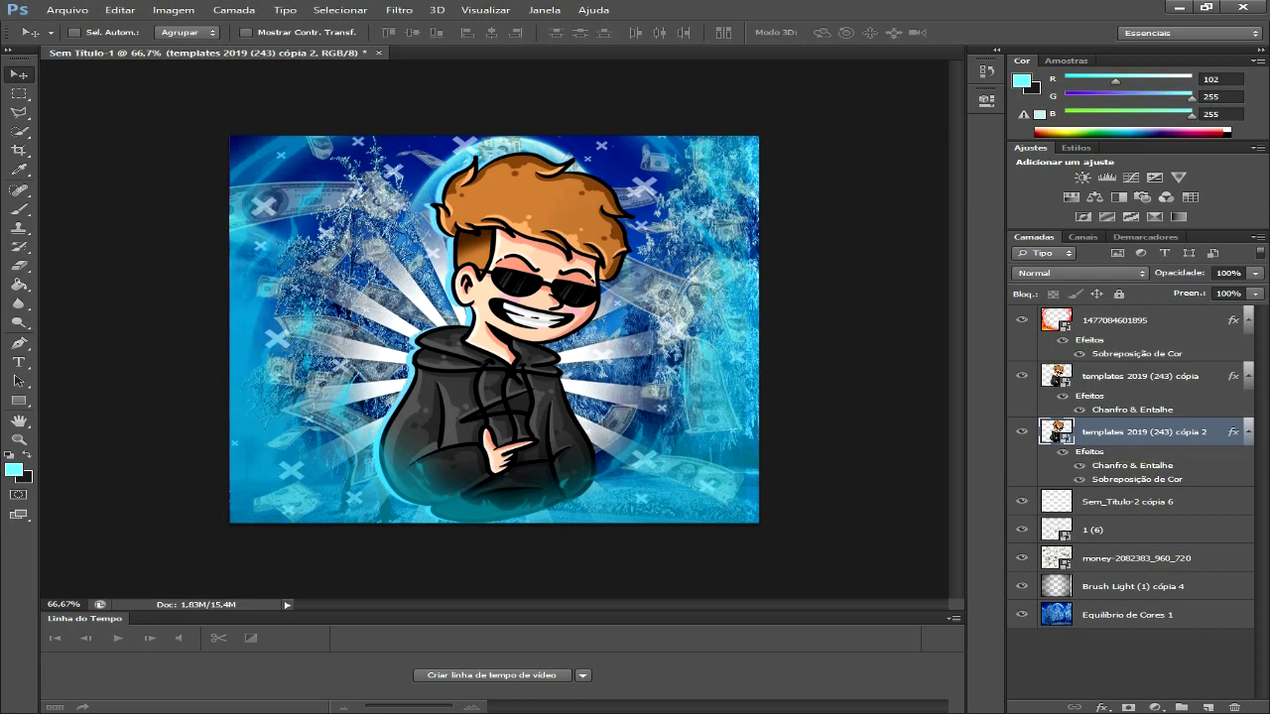
key(ctrl+j)
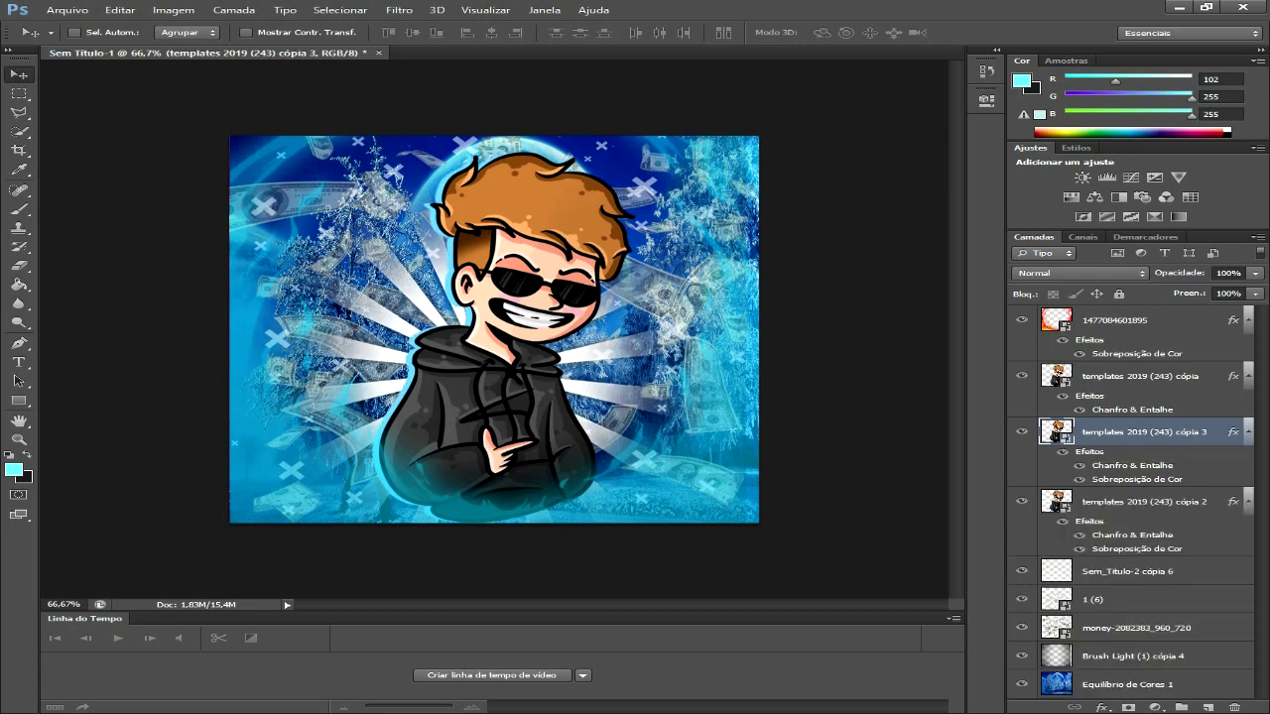
click(1143, 501)
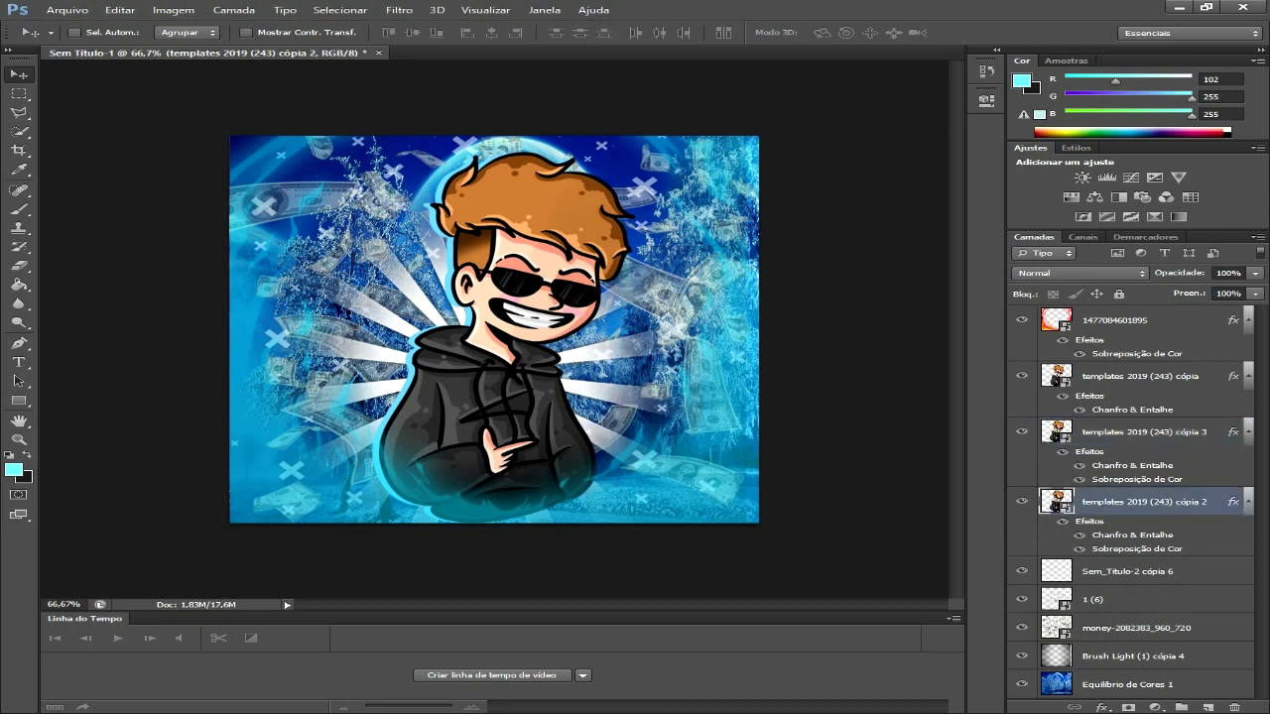
key(Right)
key(Right)
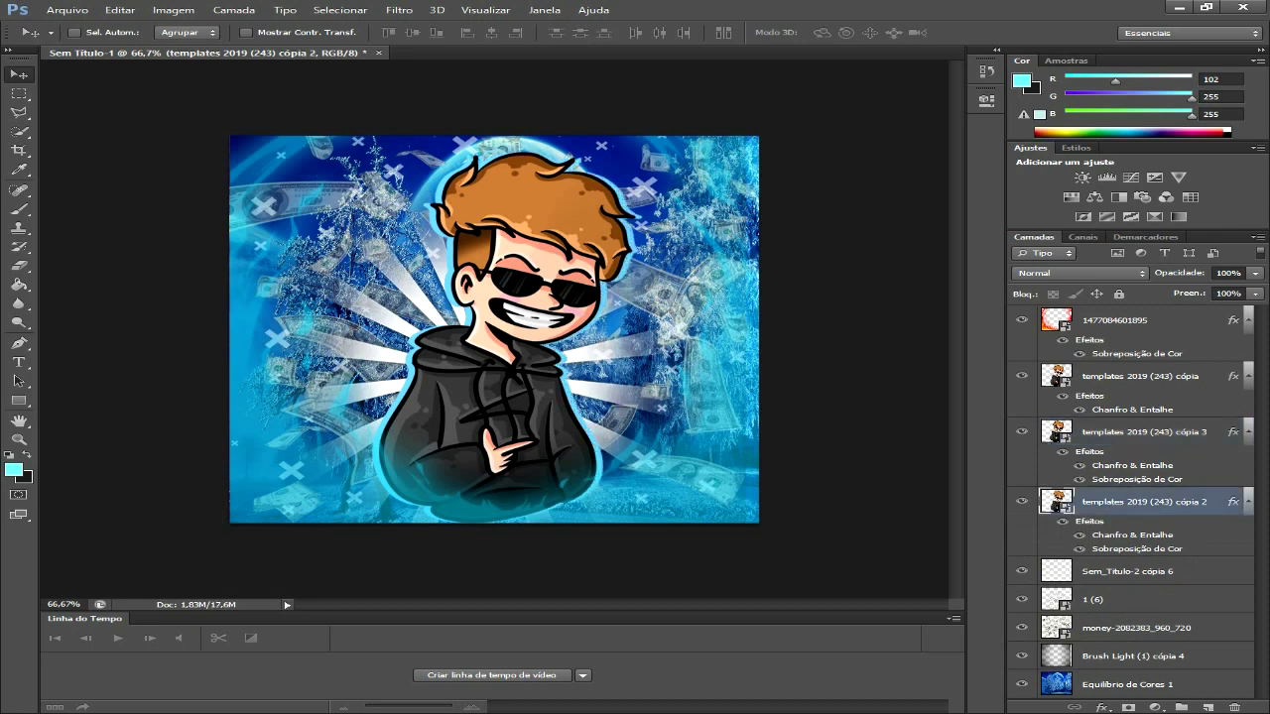
key(Right)
key(Right)
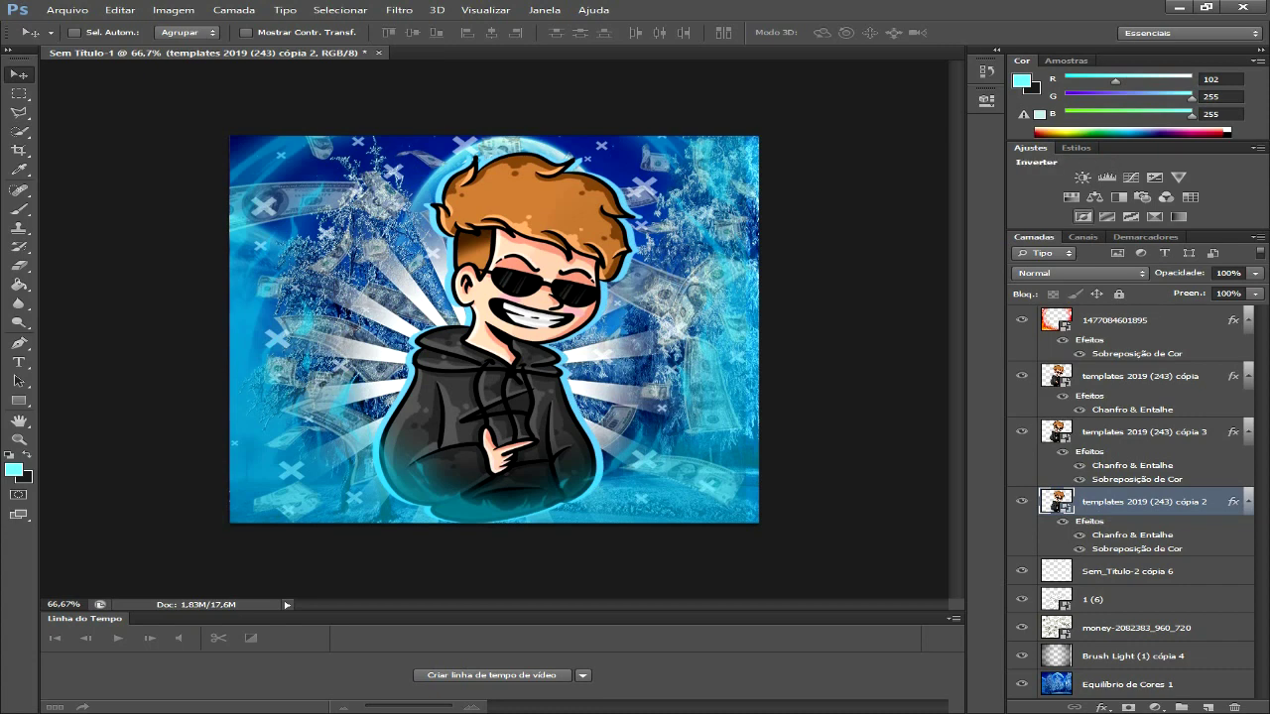
click(1129, 177)
Step: Raise a Curves midpoint to about 94/145, then add a cyan-shifted Color Balance layer
drag(828, 240, 813, 220)
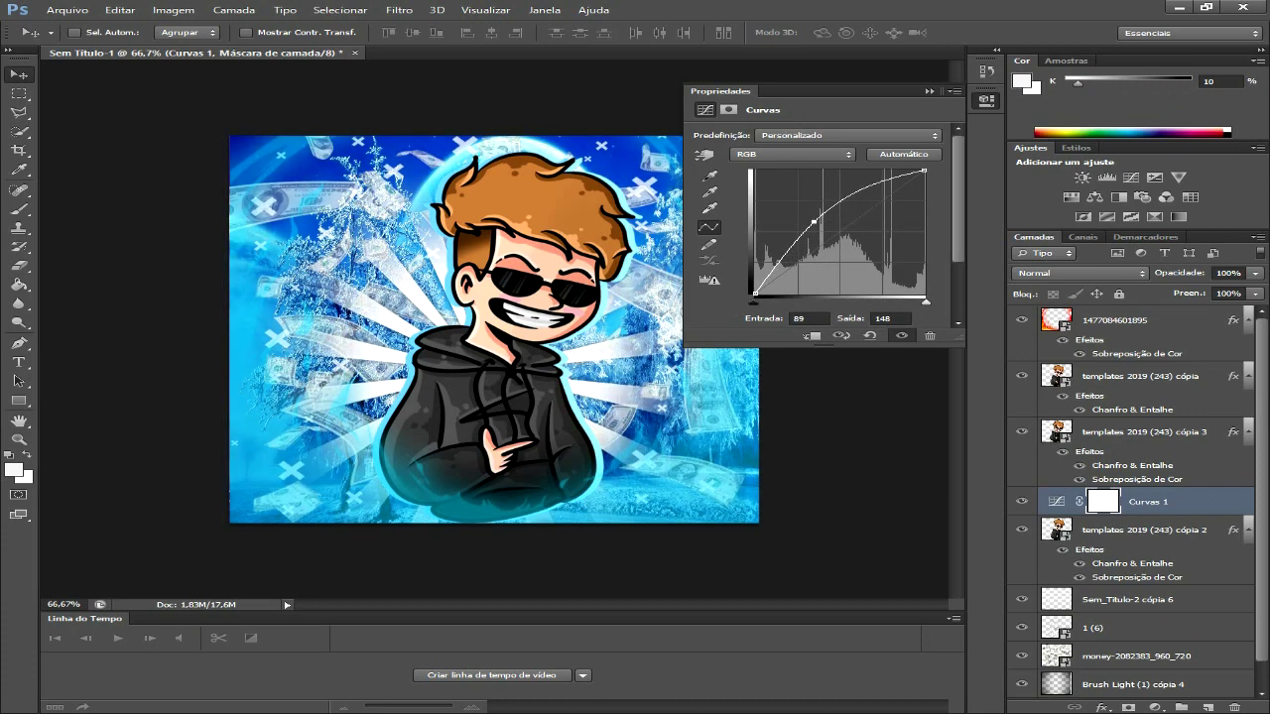
drag(813, 221, 817, 224)
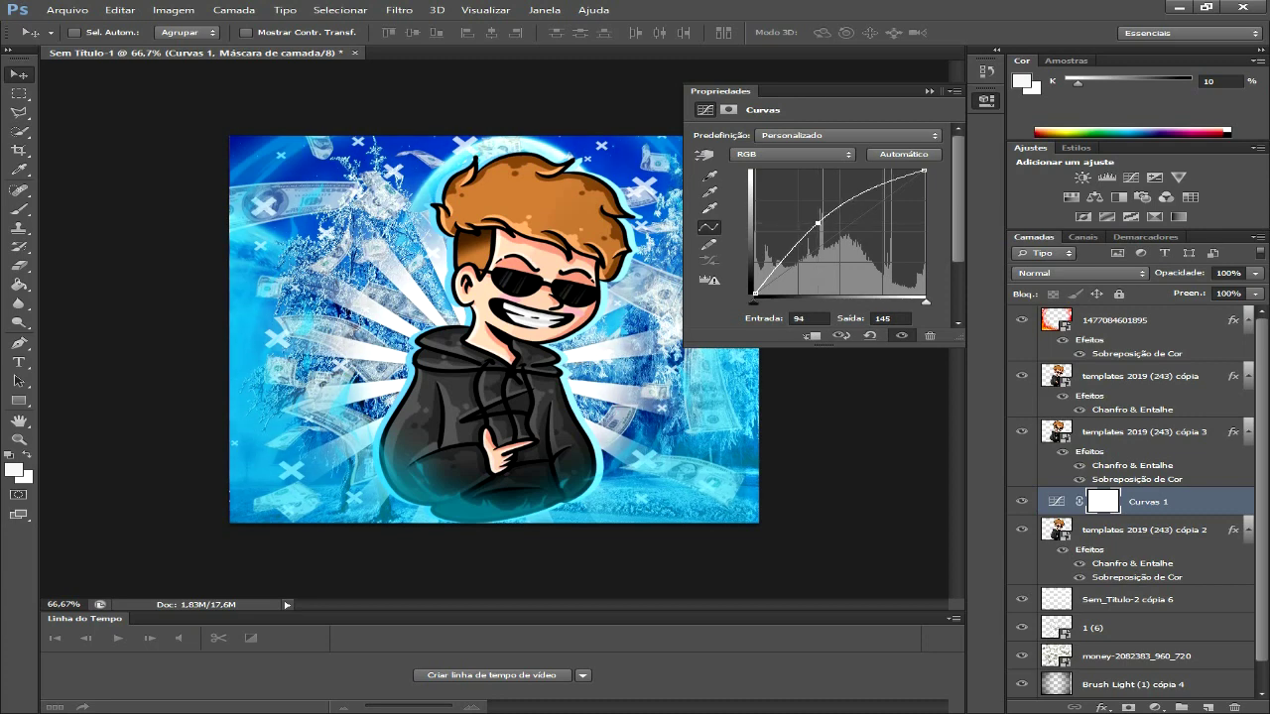
click(930, 90)
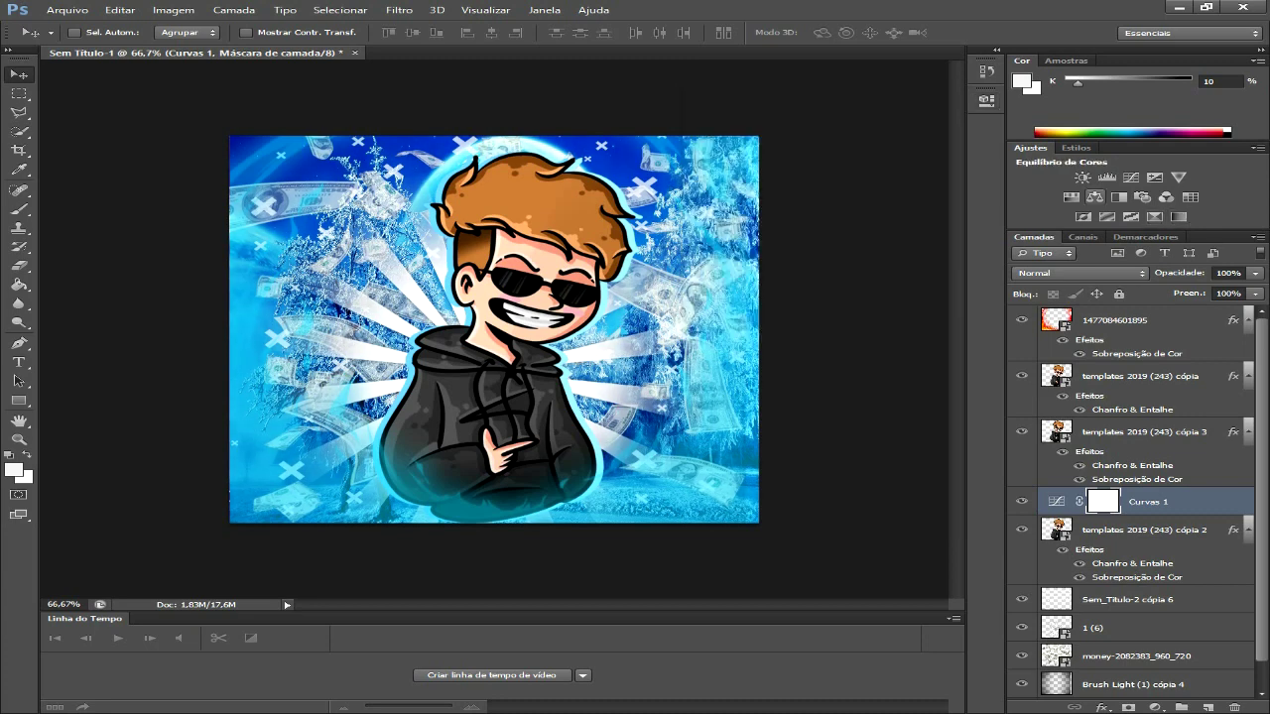
click(1095, 197)
mouse_move(784, 168)
mouse_down()
mouse_move(697, 168)
mouse_move(756, 167)
mouse_up()
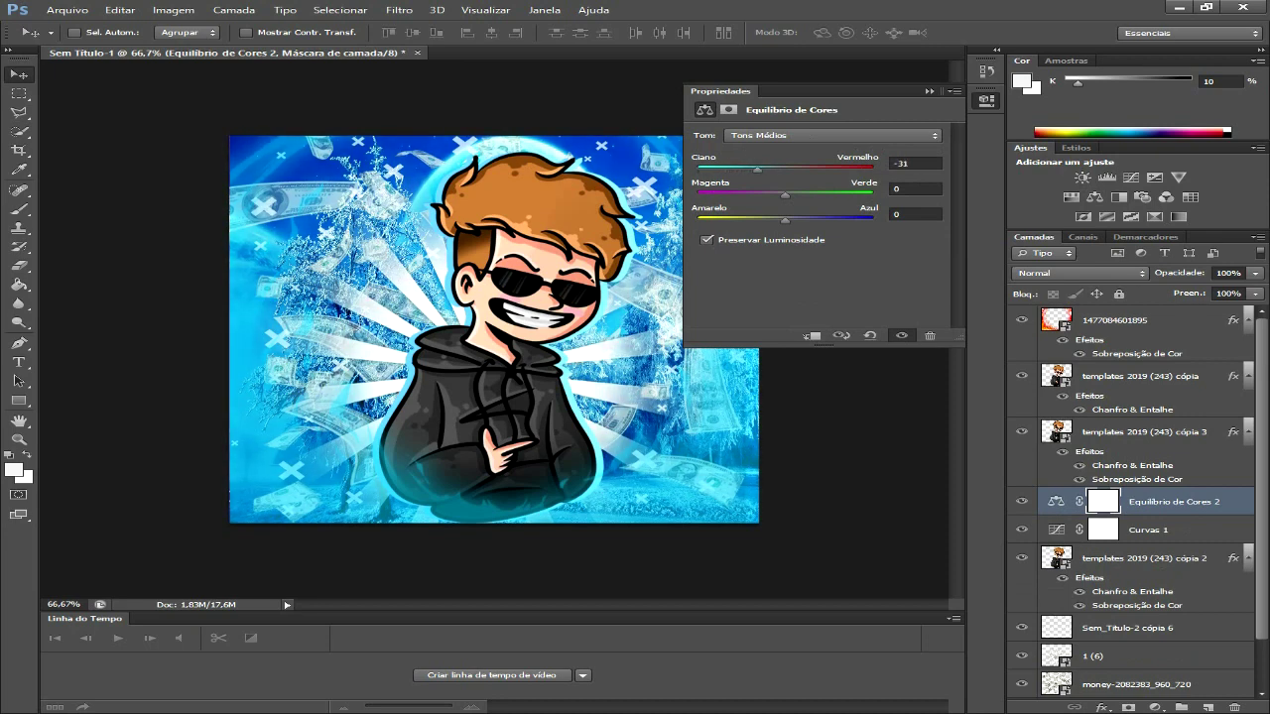
Step: Set Equilíbrio de Cores 2 midtones to Cyan–Red -15 and Yellow–Blue +55
drag(784, 219, 833, 219)
drag(763, 168, 772, 168)
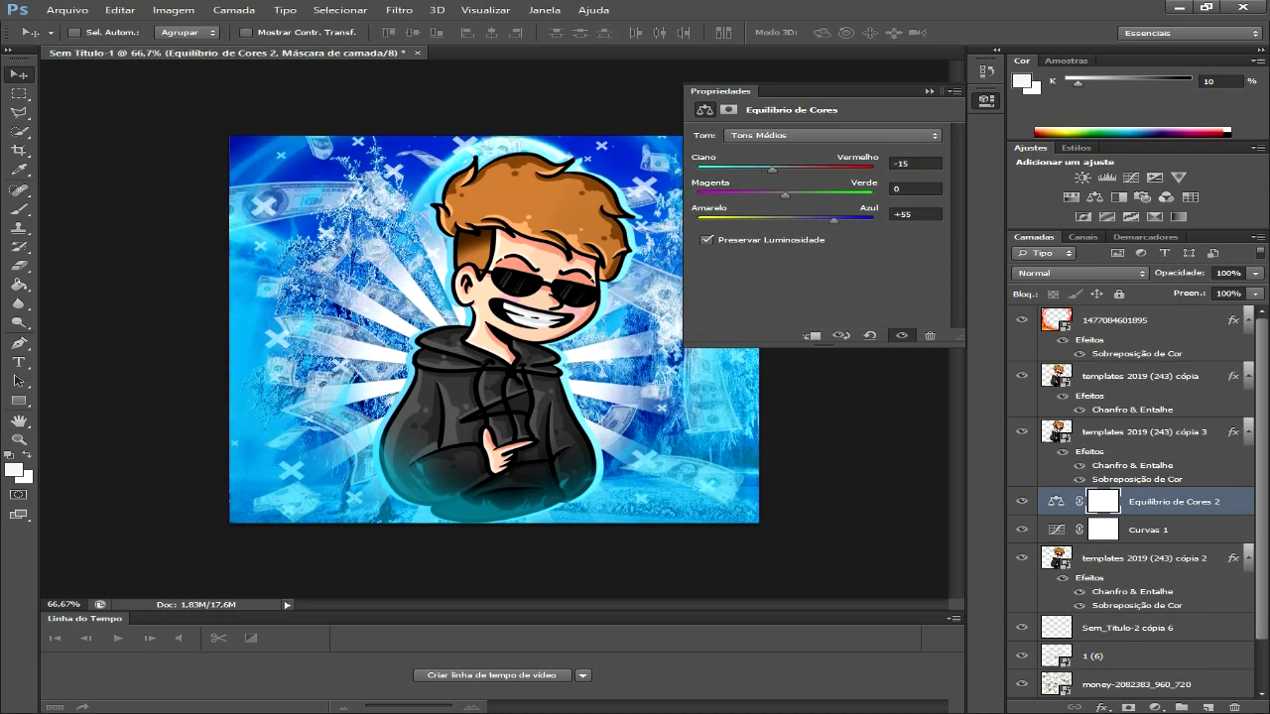
click(985, 100)
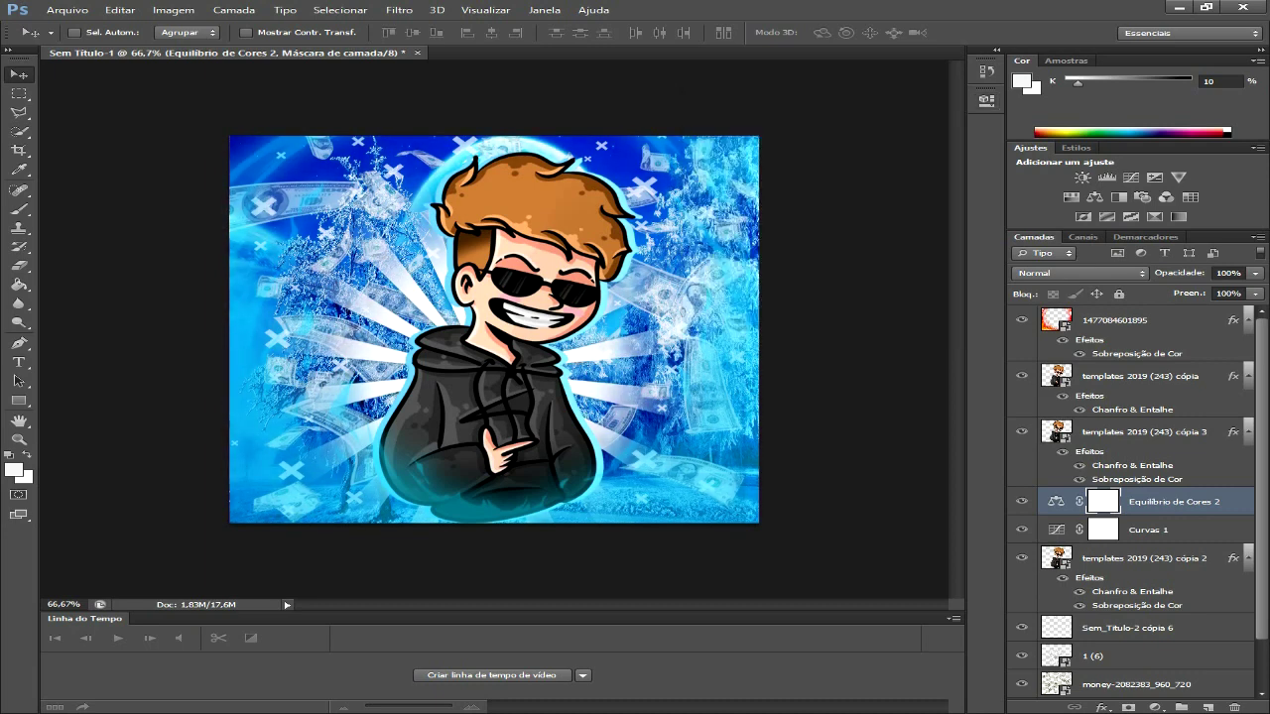
click(1103, 529)
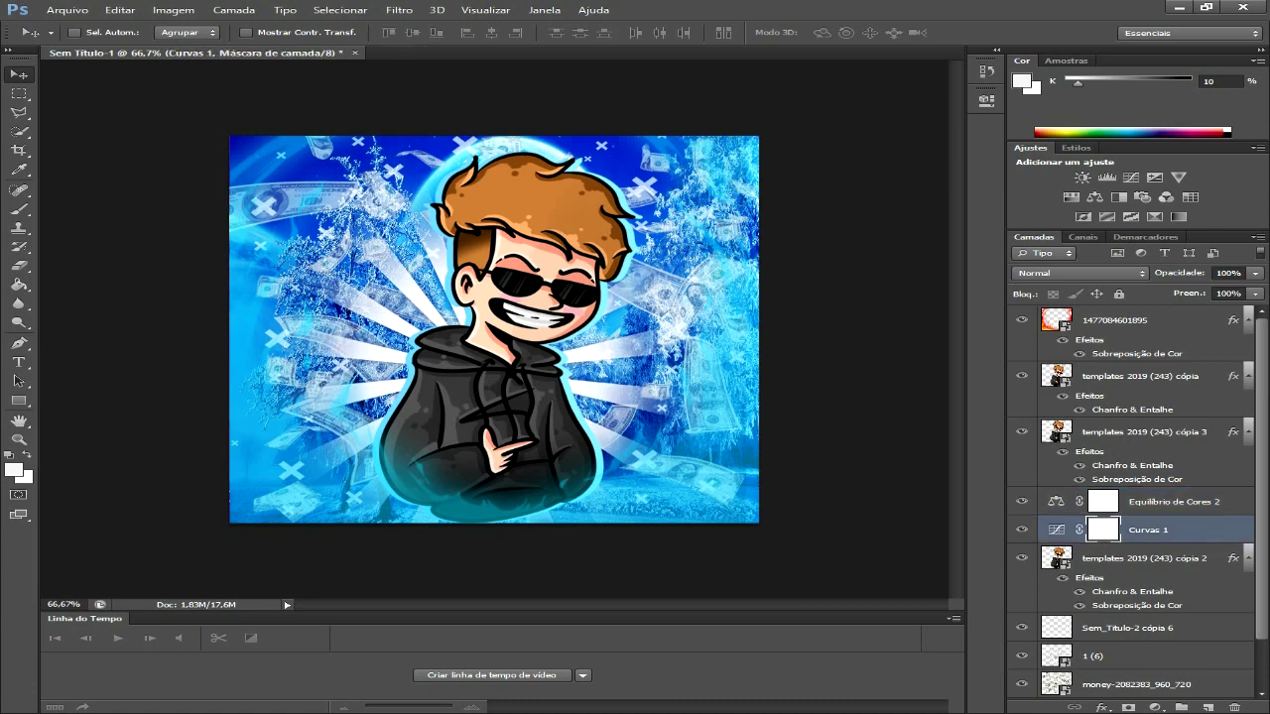
Step: Fine-tune the Curvas 1 midtone point slightly
double_click(1057, 530)
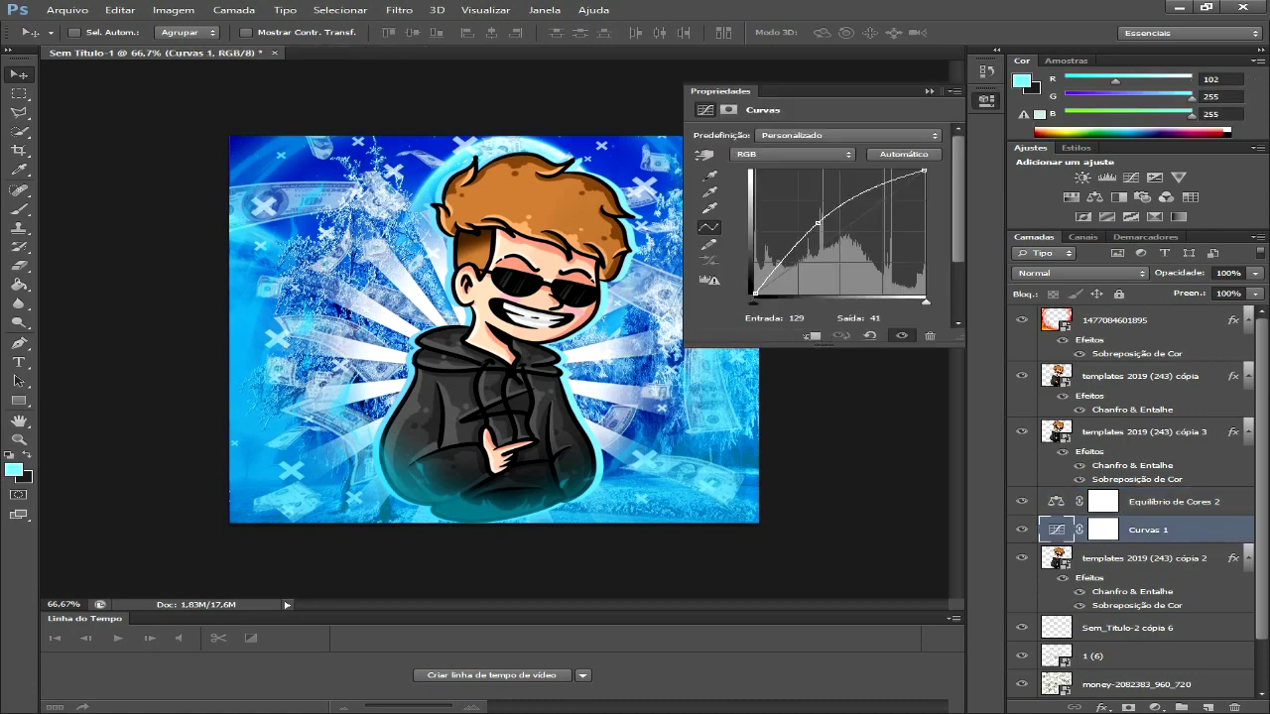
drag(819, 222, 824, 228)
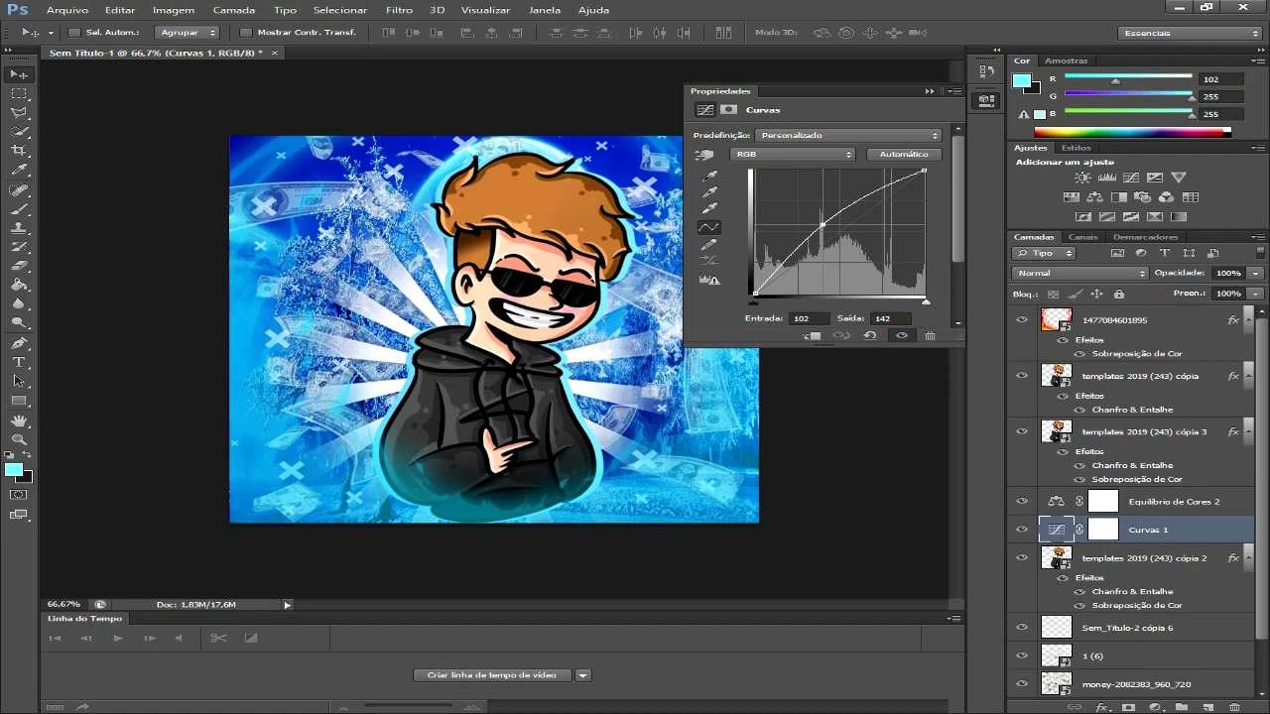
click(928, 91)
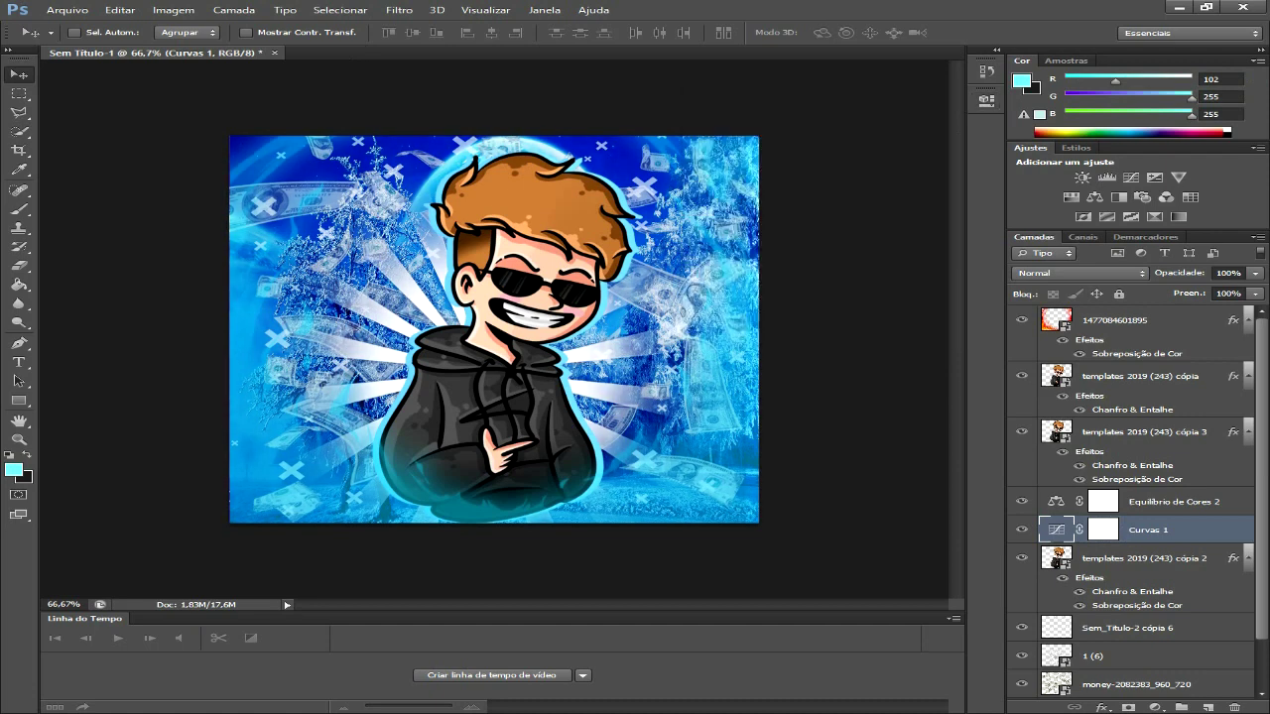
Step: Add a Curvas 2 layer above templates 2019 (243) cópia with its point at input 152, output 137
click(1141, 376)
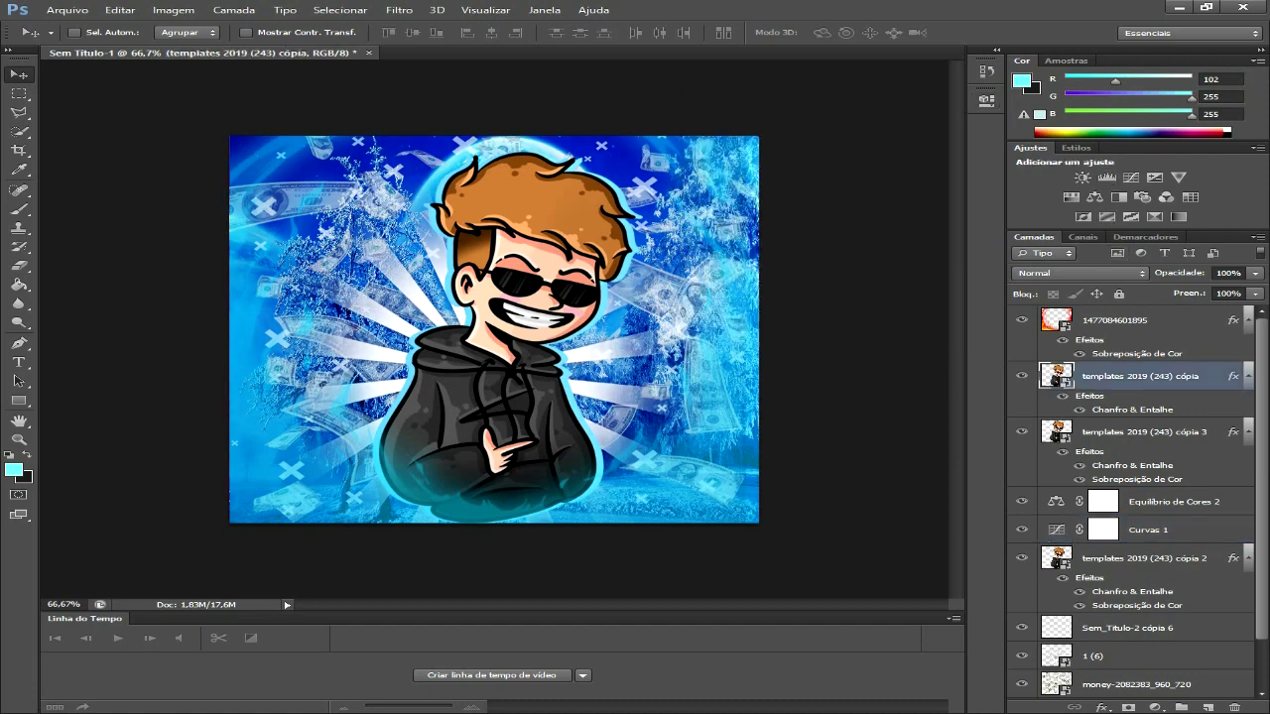
click(1131, 177)
drag(849, 222, 857, 228)
click(985, 99)
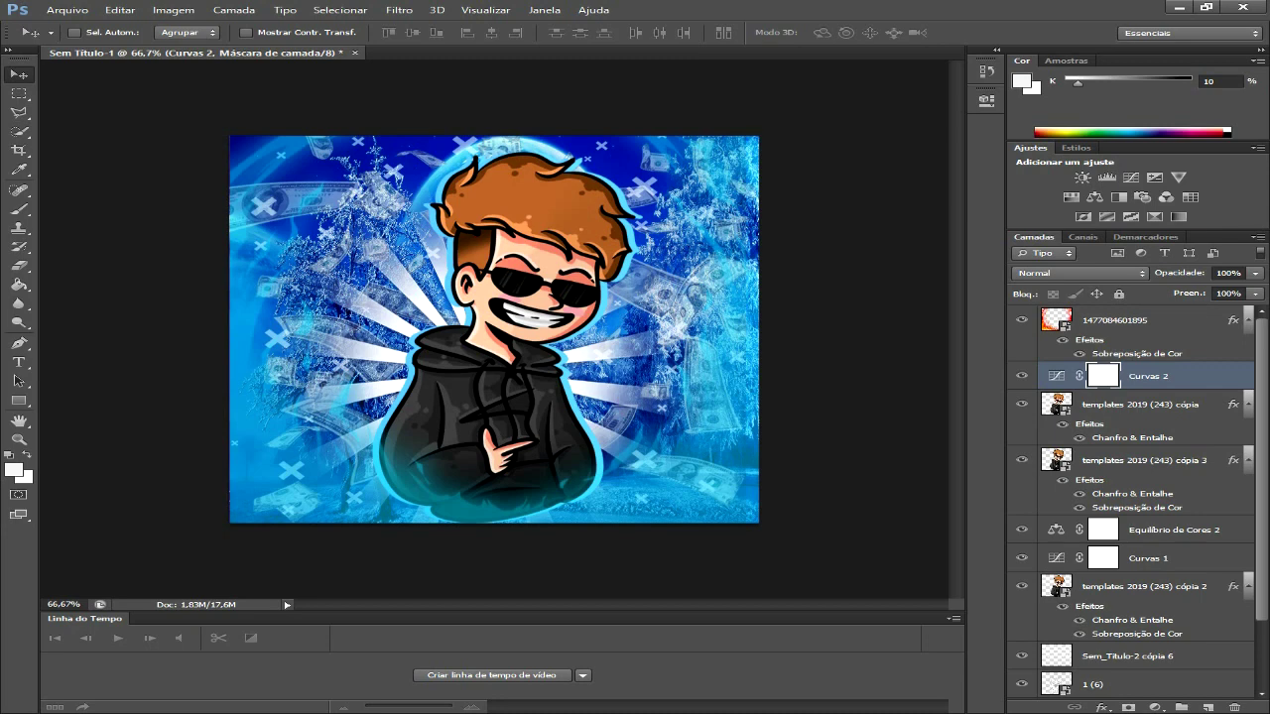
scroll(1131, 496, down, 2)
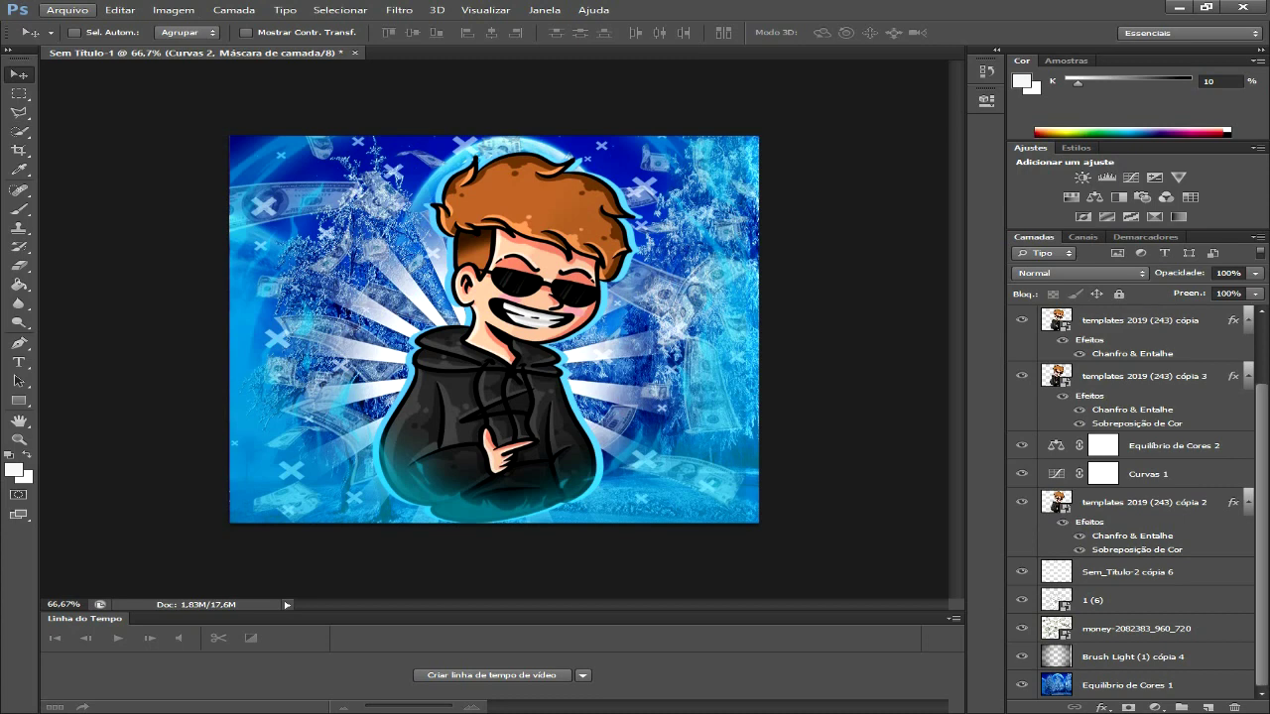
Step: Save the composition as PNG to the desktop with the name 'texto'
click(67, 10)
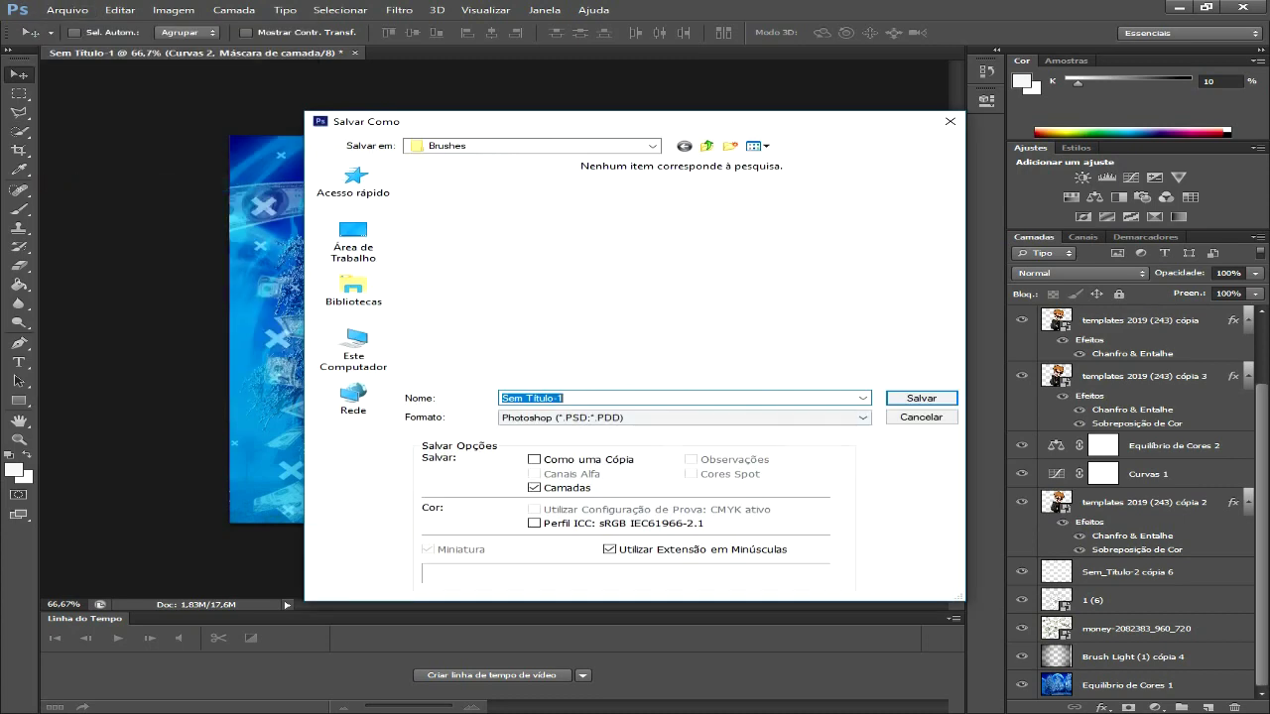
click(685, 417)
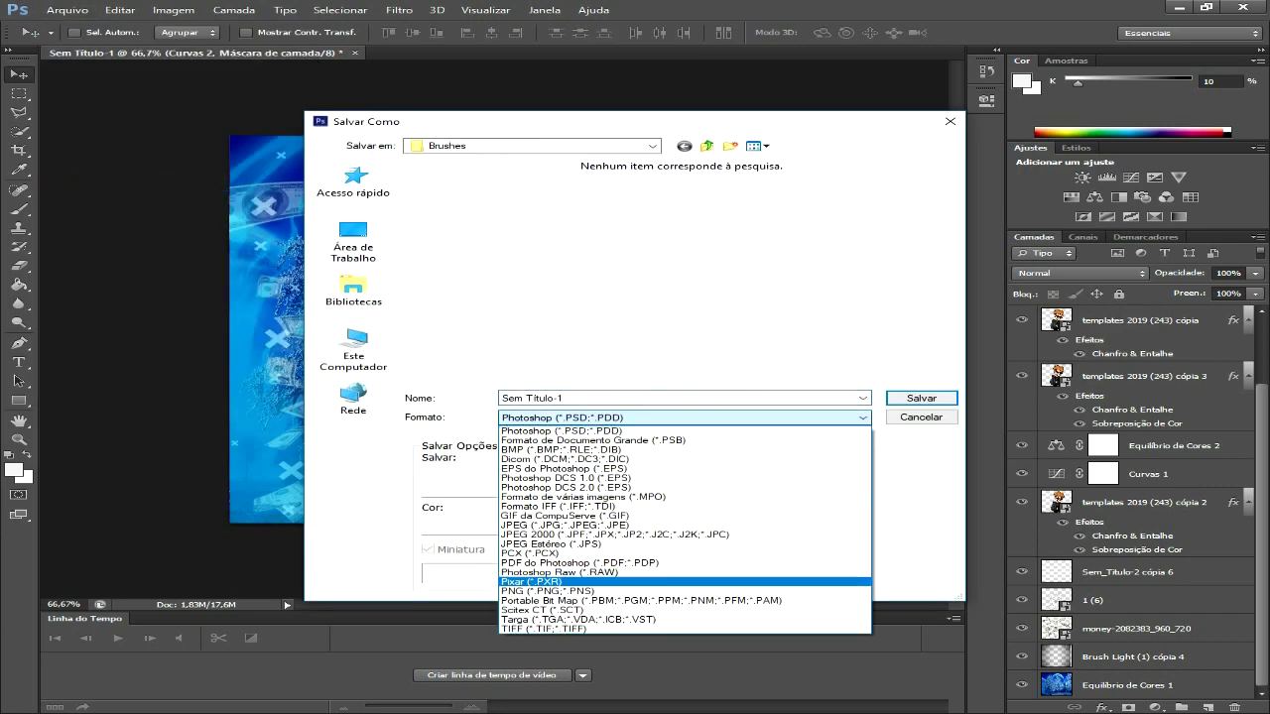
click(536, 590)
click(354, 183)
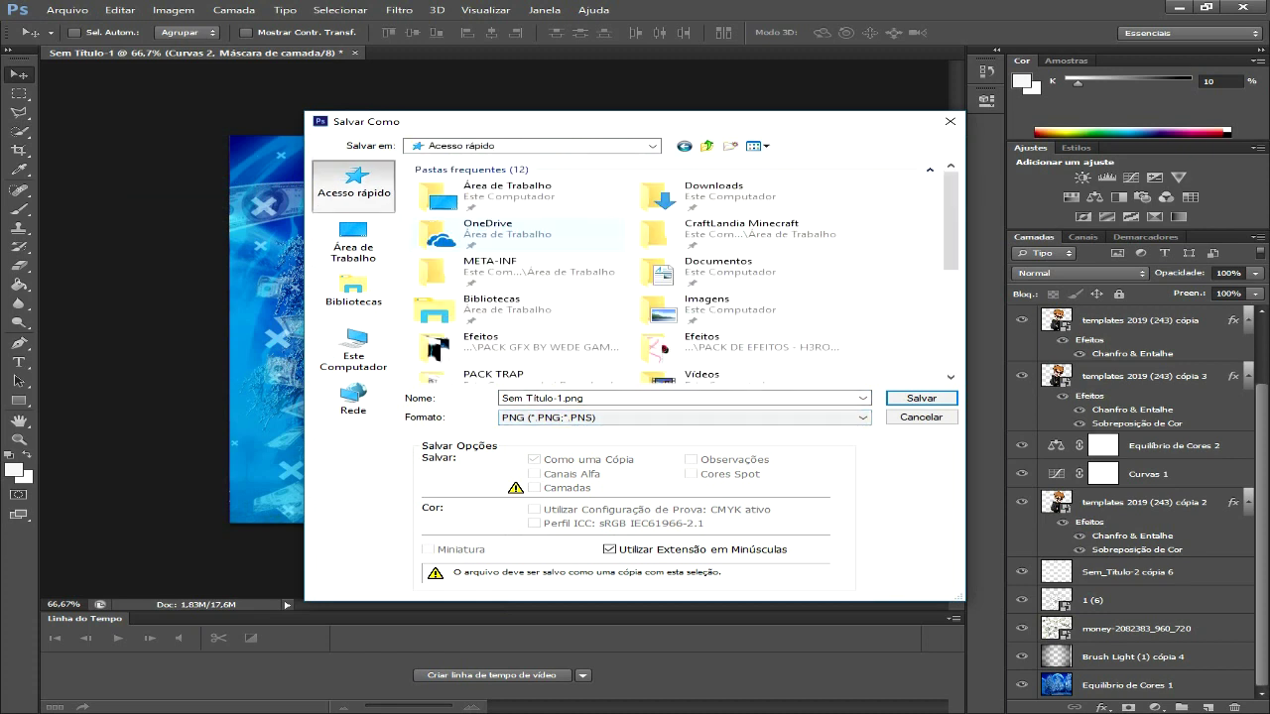
click(347, 250)
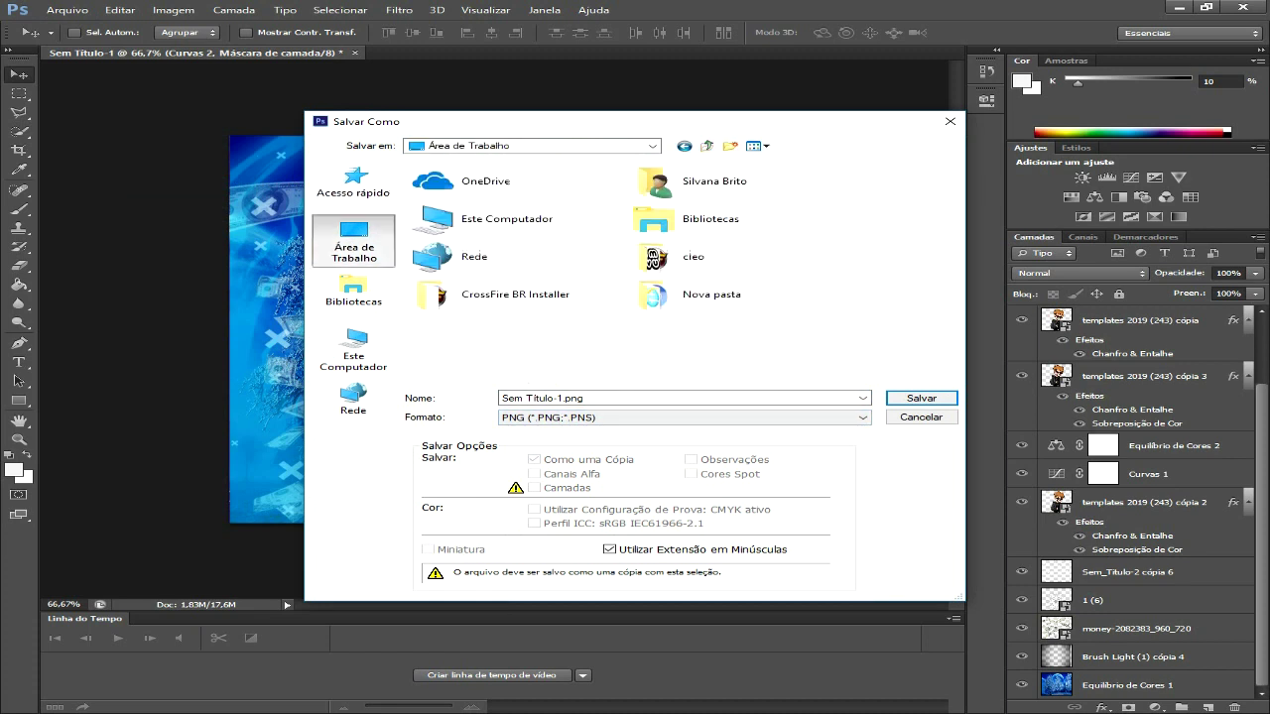
key(BackSpace)
key(BackSpace)
key(BackSpace)
key(ctrl+a)
key(BackSpace)
text(texto)
key(BackSpace)
key(BackSpace)
key(BackSpace)
key(BackSpace)
key(BackSpace)
text(texto)
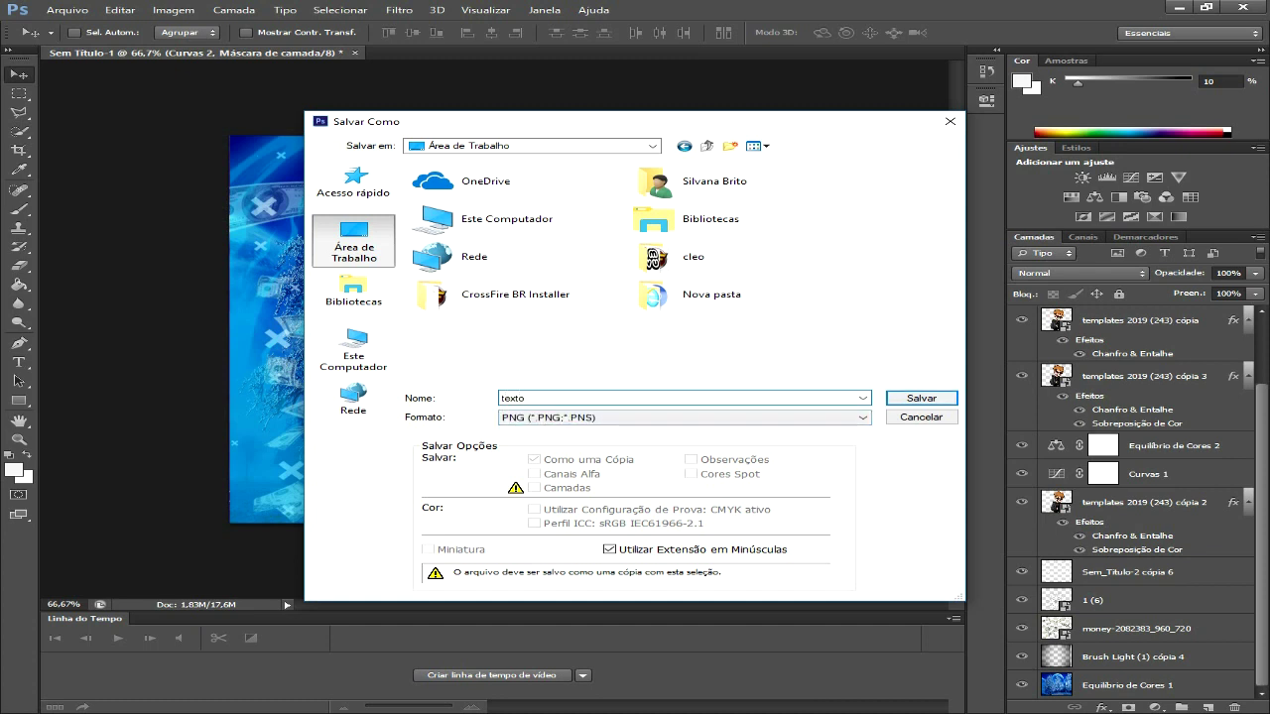
key(Return)
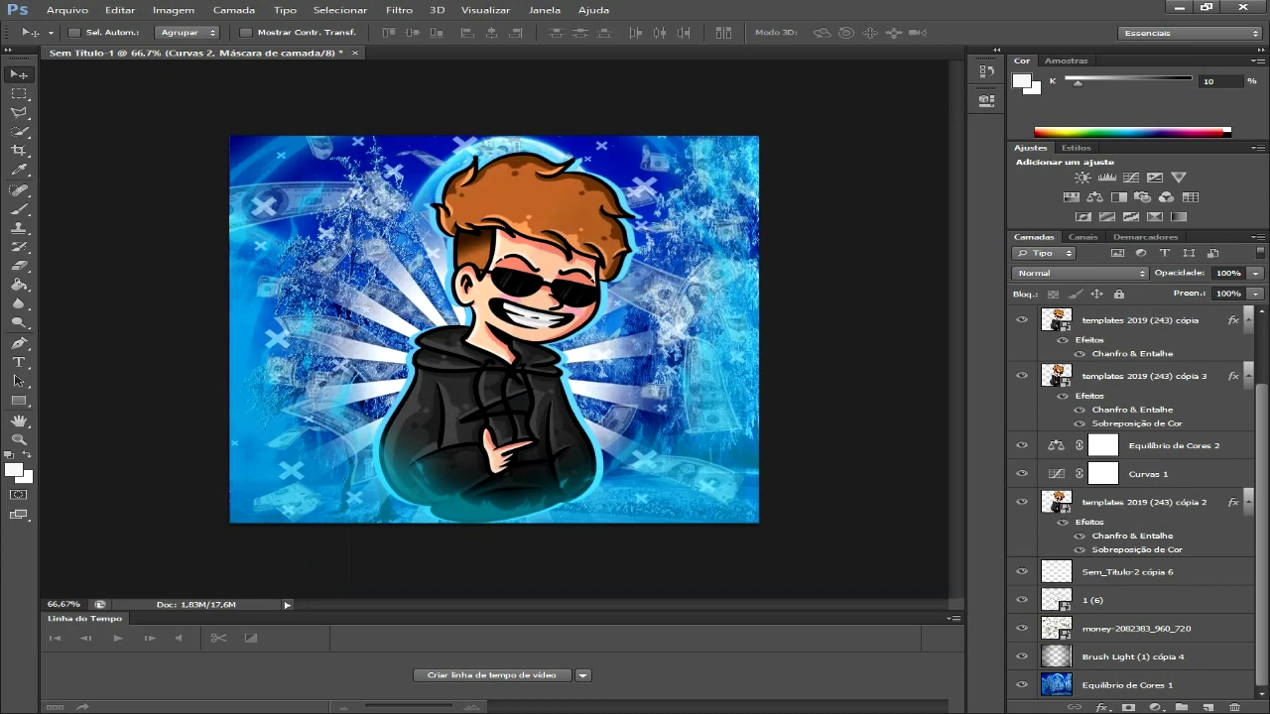
Step: Accept the default PNG options and reopen texto.png as its own document
key(Return)
click(68, 10)
click(75, 39)
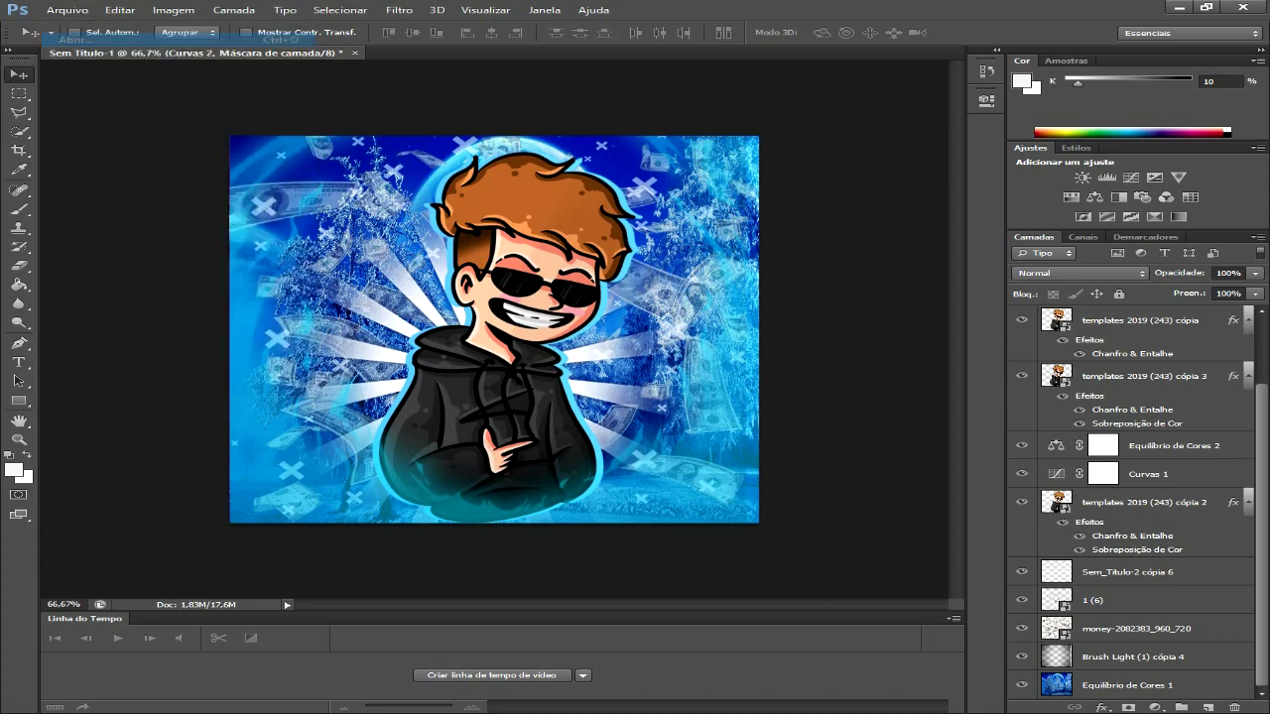
double_click(463, 419)
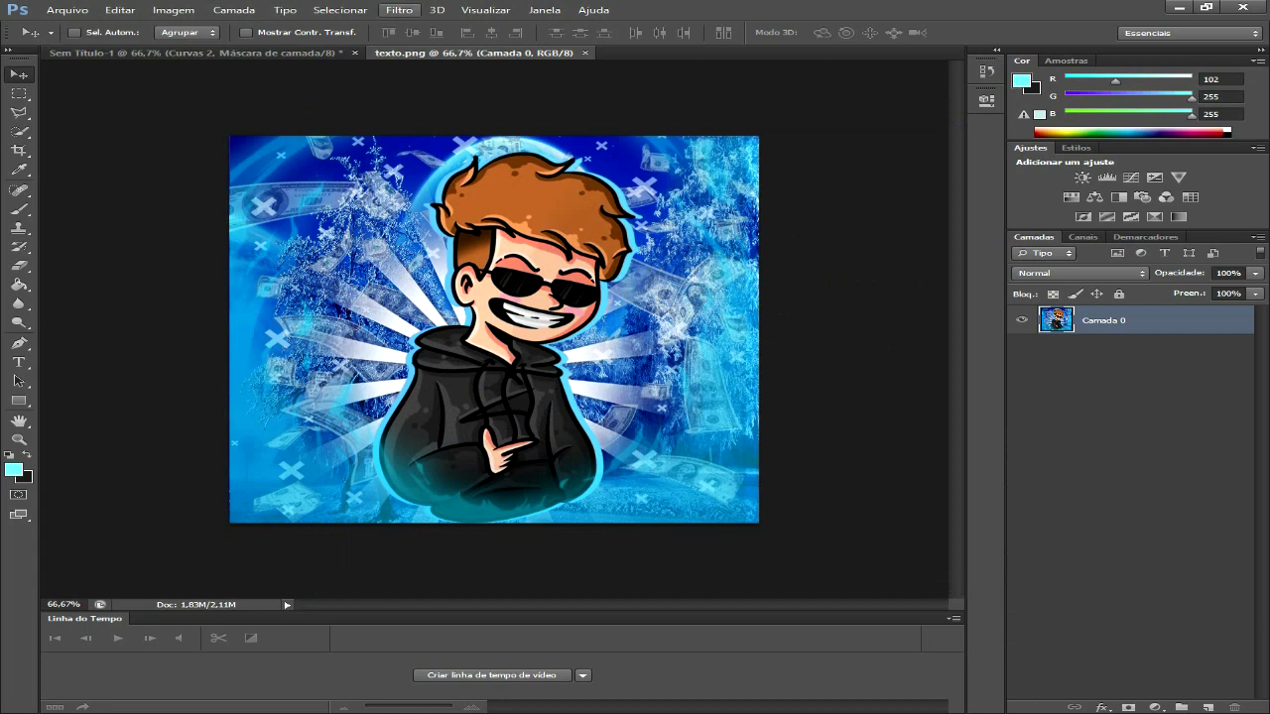
click(399, 10)
mouse_move(423, 170)
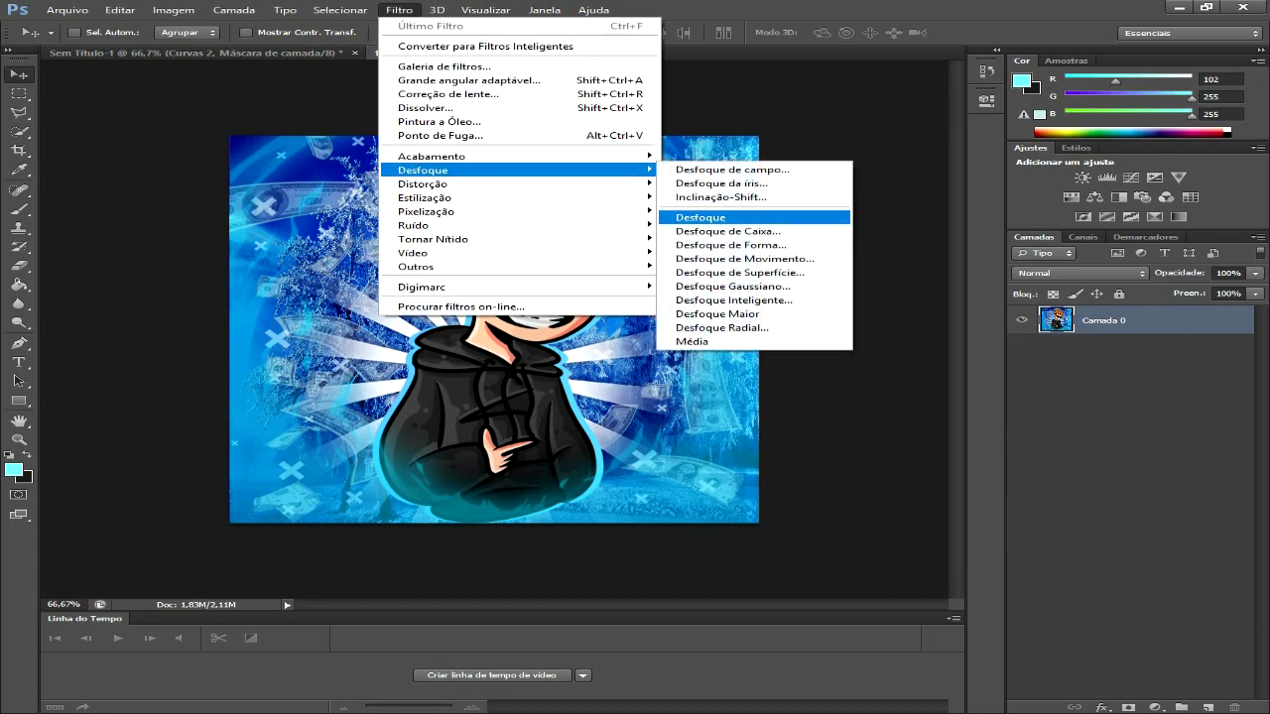
click(714, 258)
Step: Apply a Desfoque de Movimento blur with angle 5° and distance 3 pixels
key(Tab)
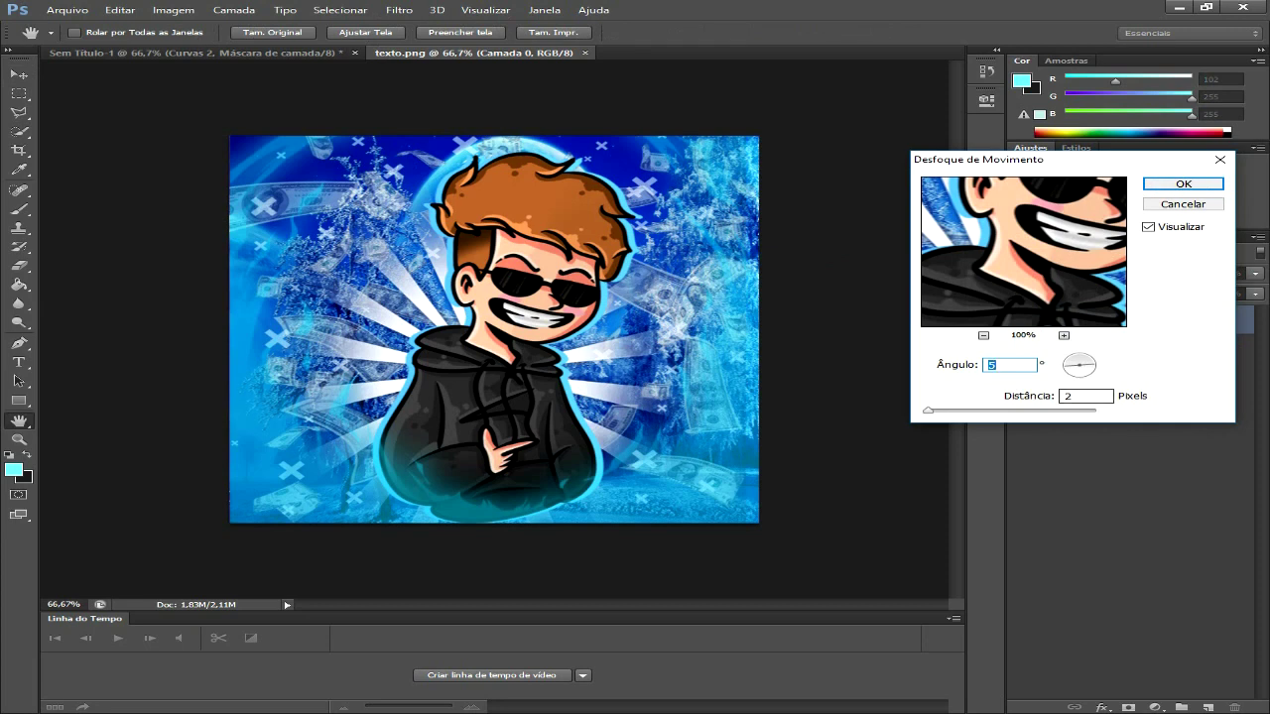
text(6)
key(Down)
key(Down)
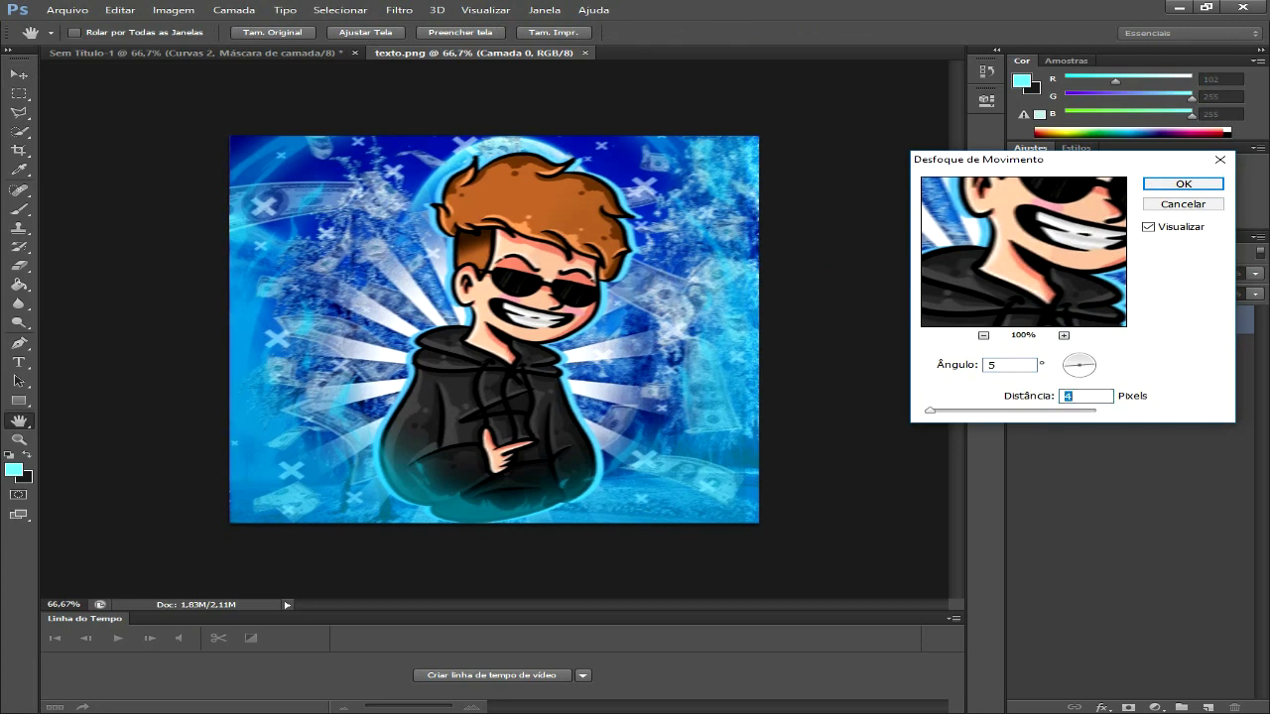
key(BackSpace)
text(3)
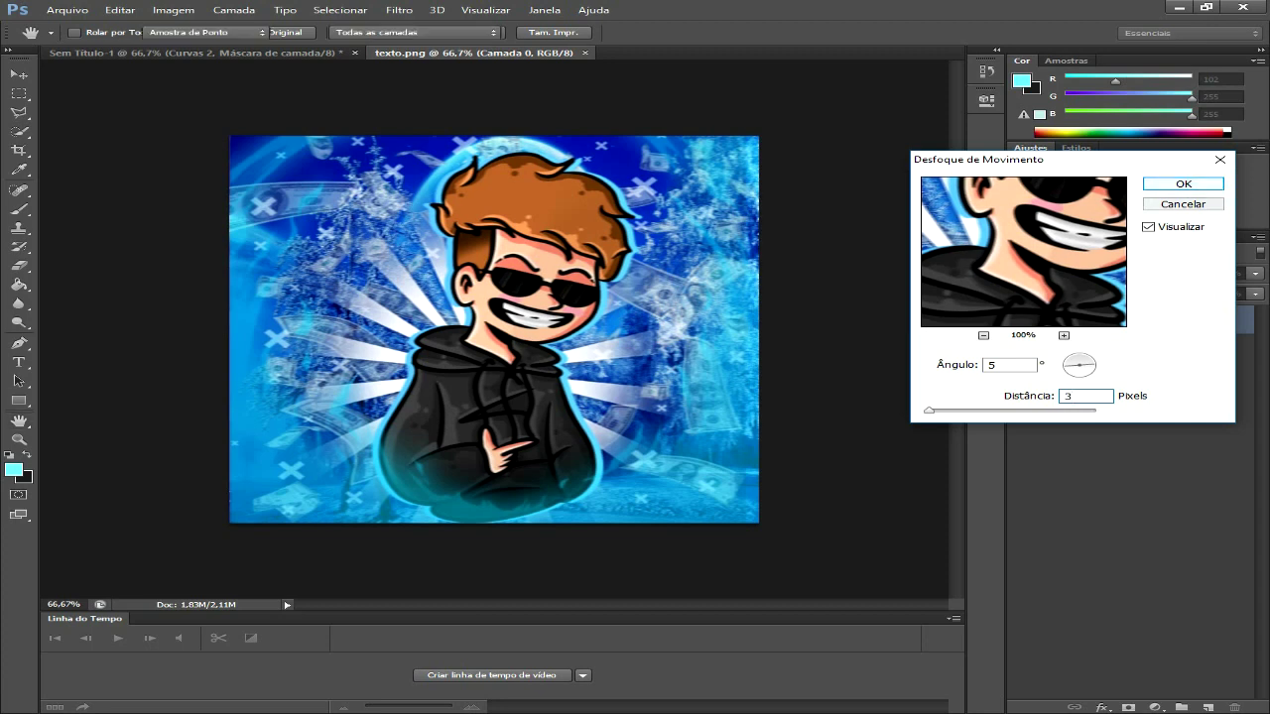
key(Return)
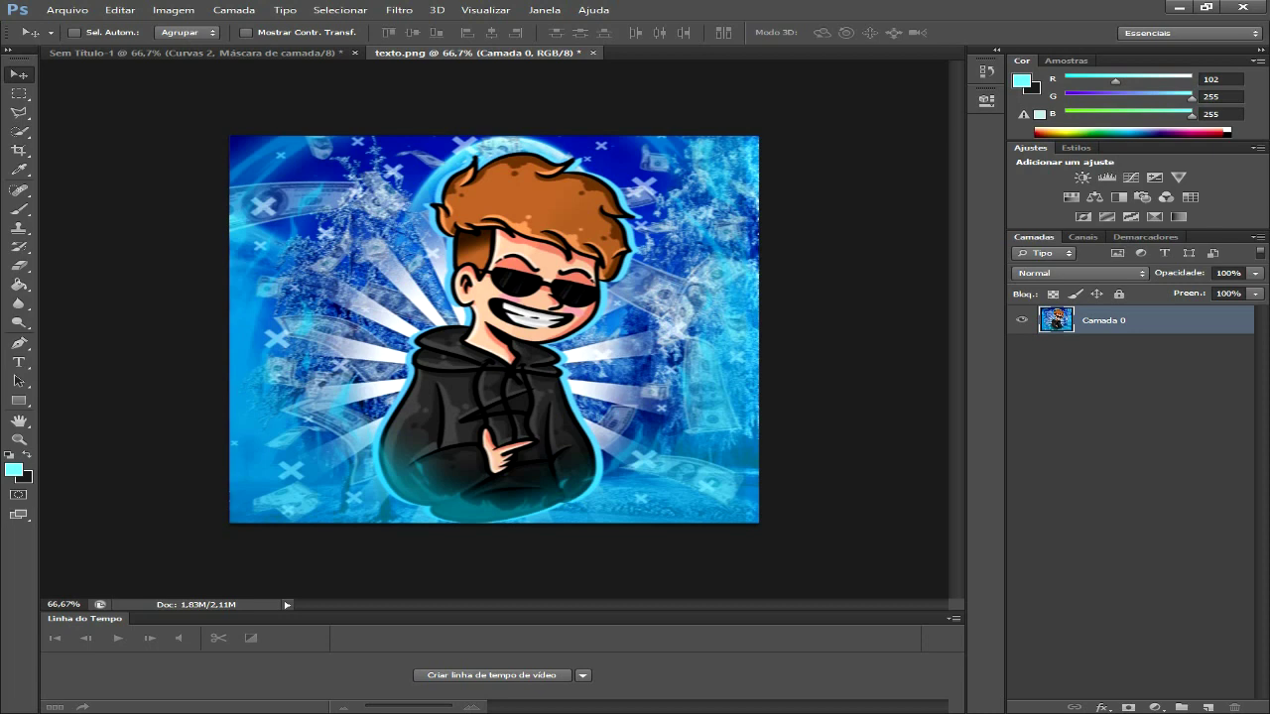
click(66, 10)
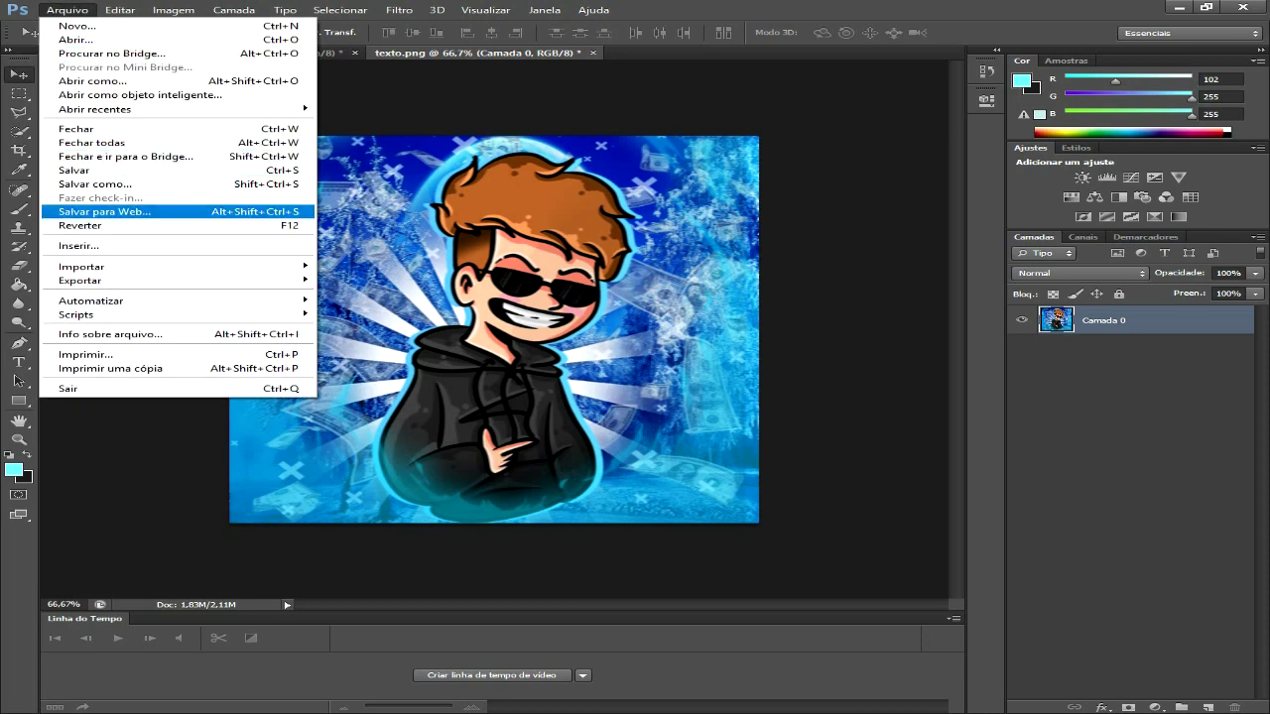
Step: Save the blurred image as PNG to the desktop with the name 'video'
click(95, 183)
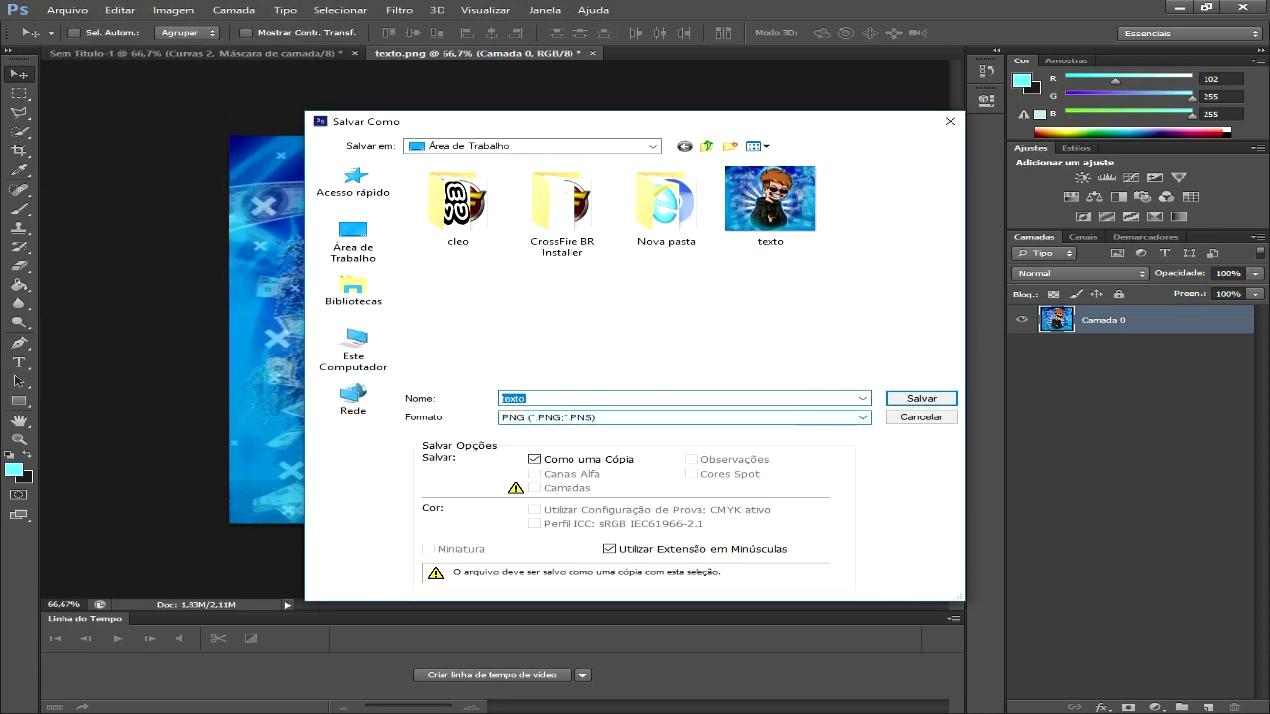
click(685, 416)
click(536, 590)
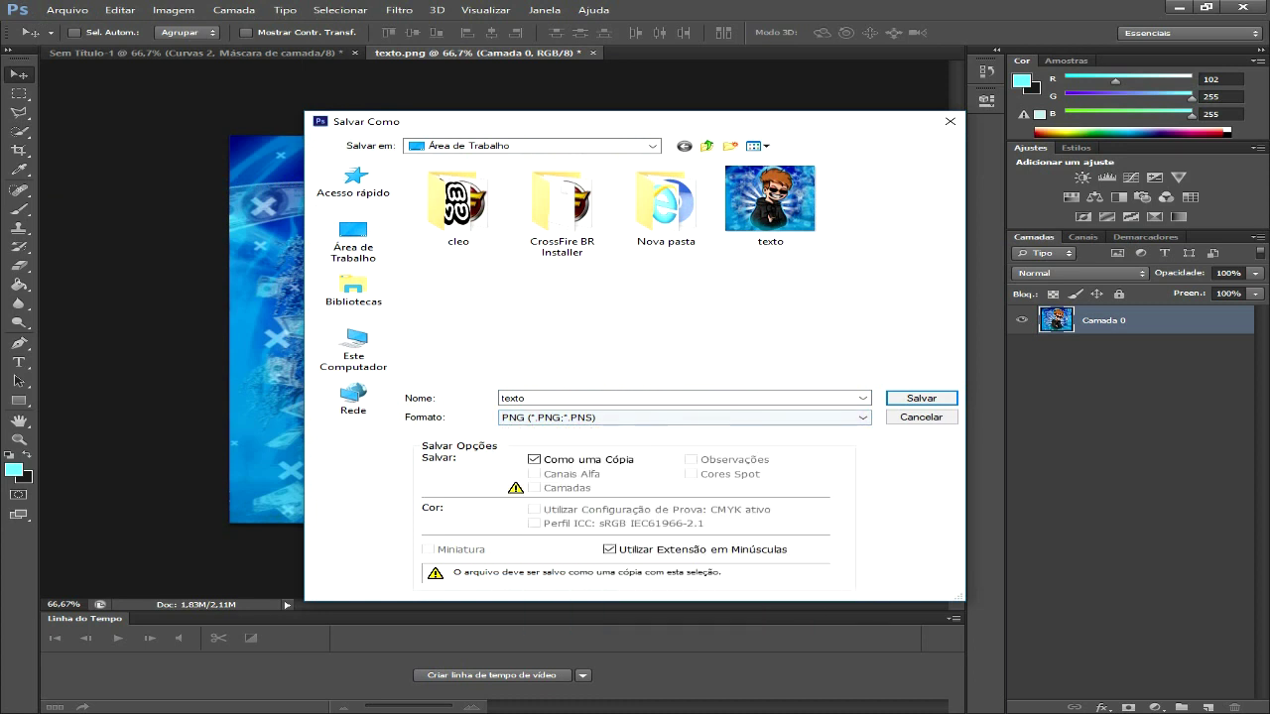
key(BackSpace)
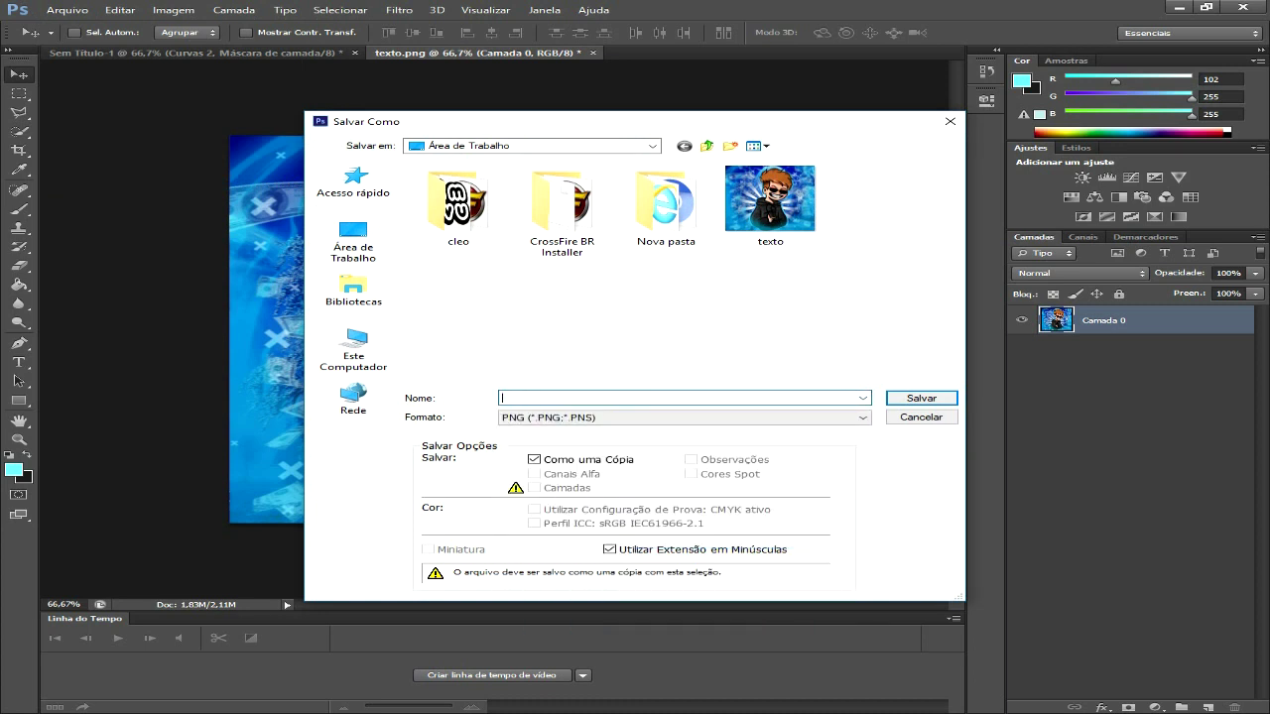
text(video)
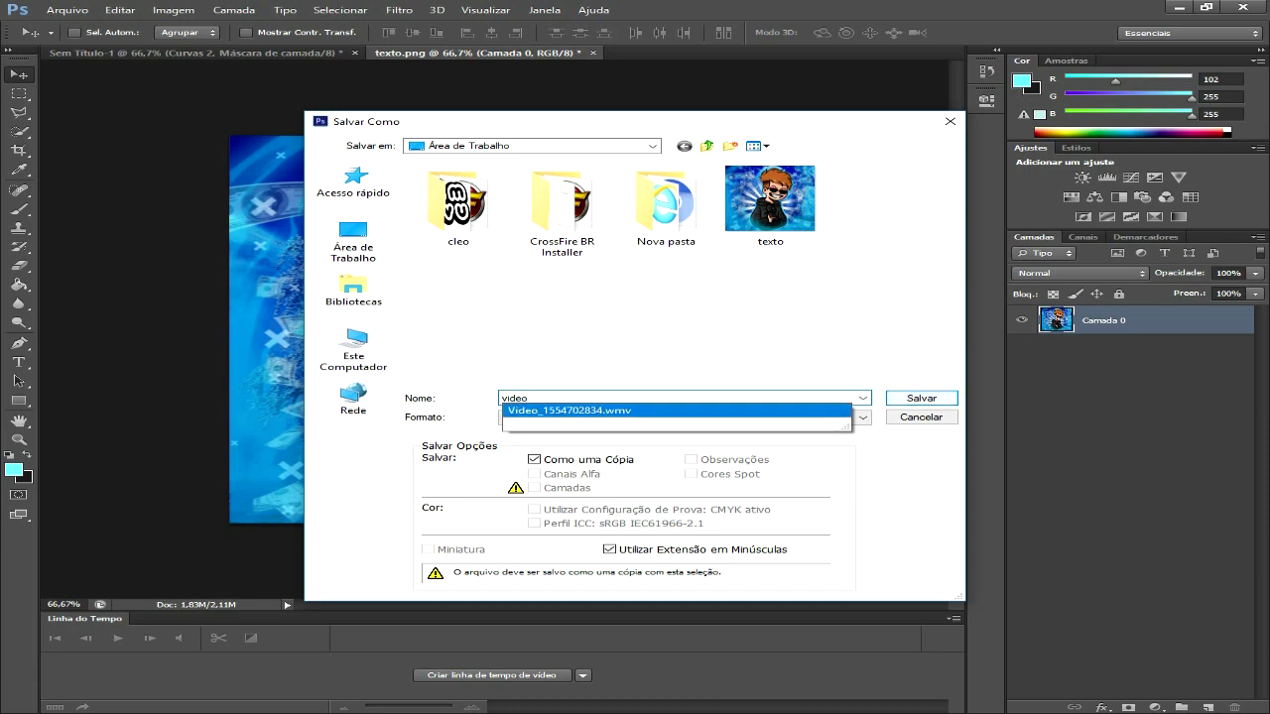
key(Return)
key(Return)
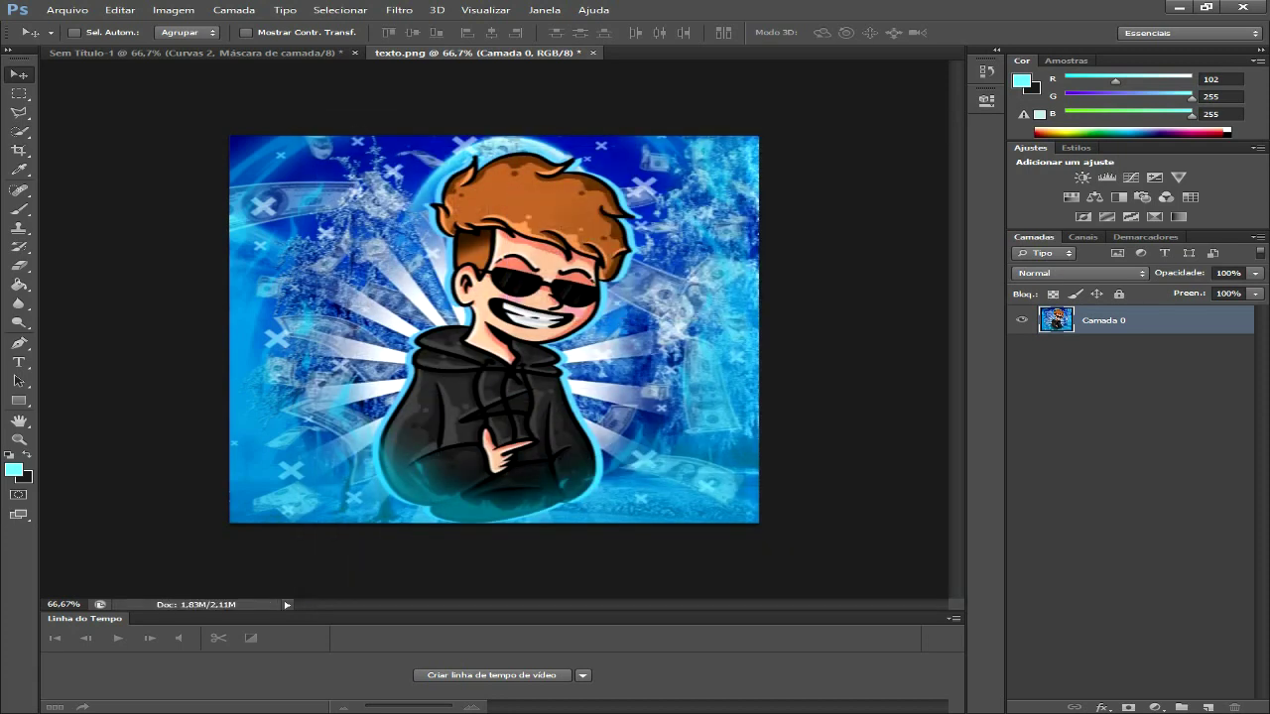